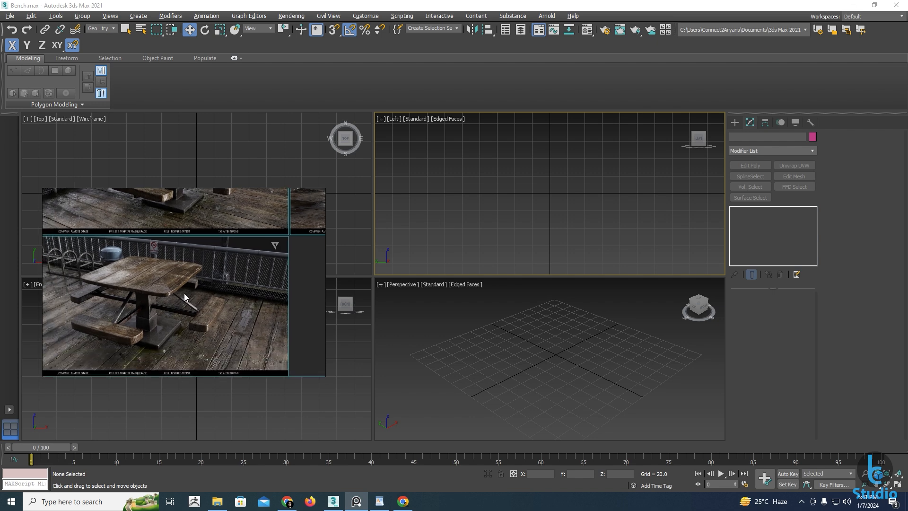
Frame the wooden picnic table photo in the floating reference window and move the window clear of the Perspective viewport
scroll(260, 249, up, 4)
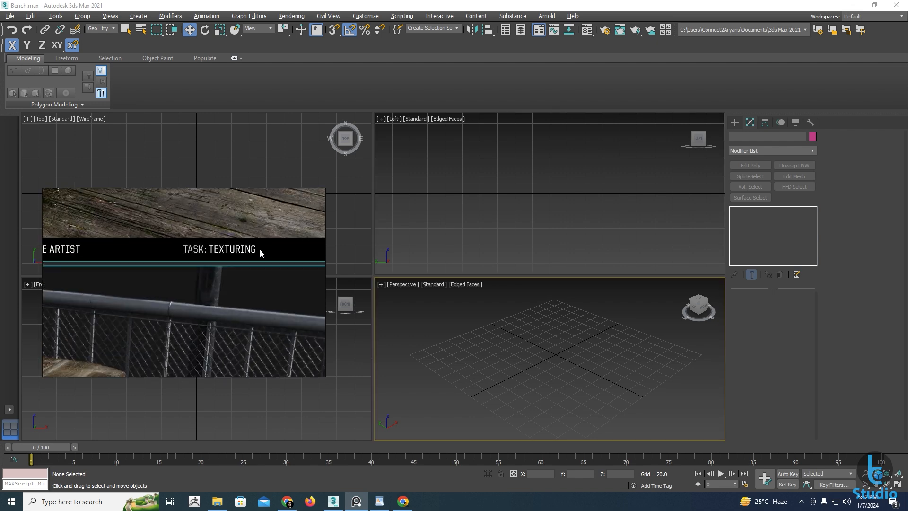
scroll(224, 251, down, 6)
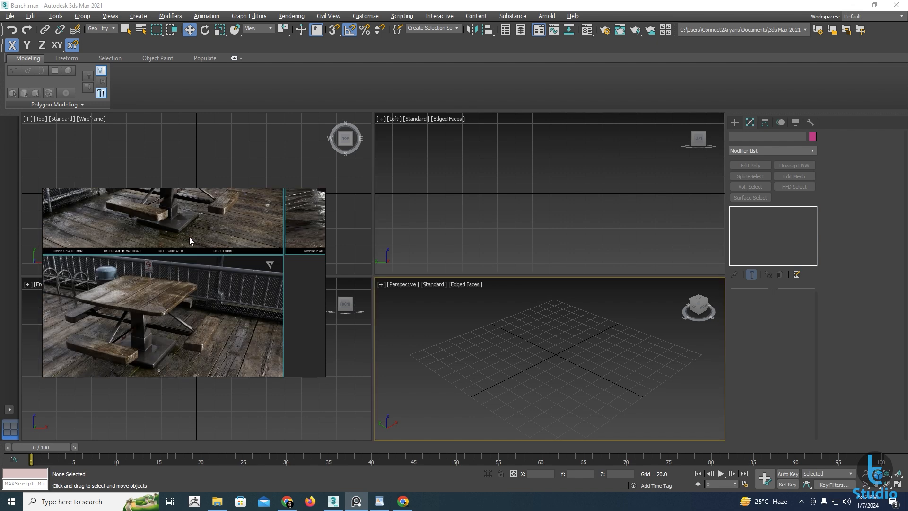
middle_drag(174, 234, 173, 285)
mouse_move(229, 255)
middle_down()
mouse_move(194, 296)
mouse_move(178, 273)
mouse_move(239, 243)
middle_up()
middle_drag(155, 294, 185, 254)
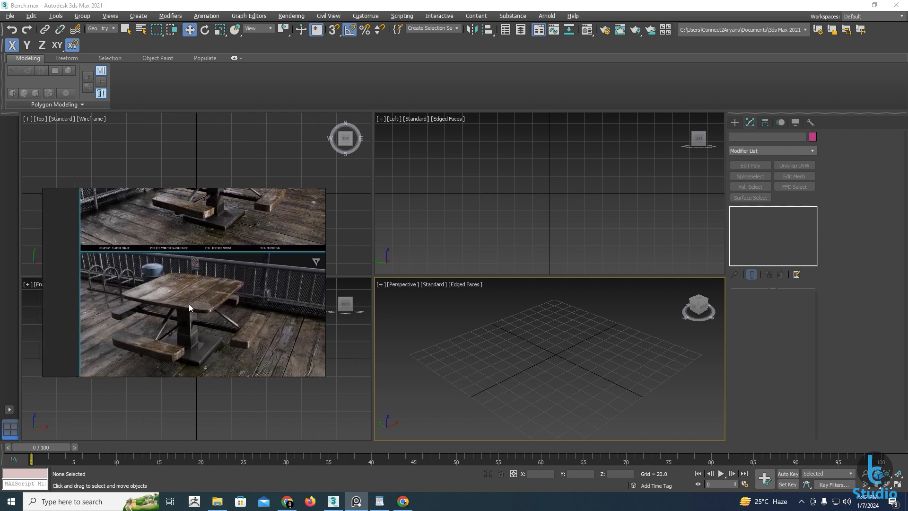
middle_drag(193, 304, 190, 279)
scroll(189, 279, up, 3)
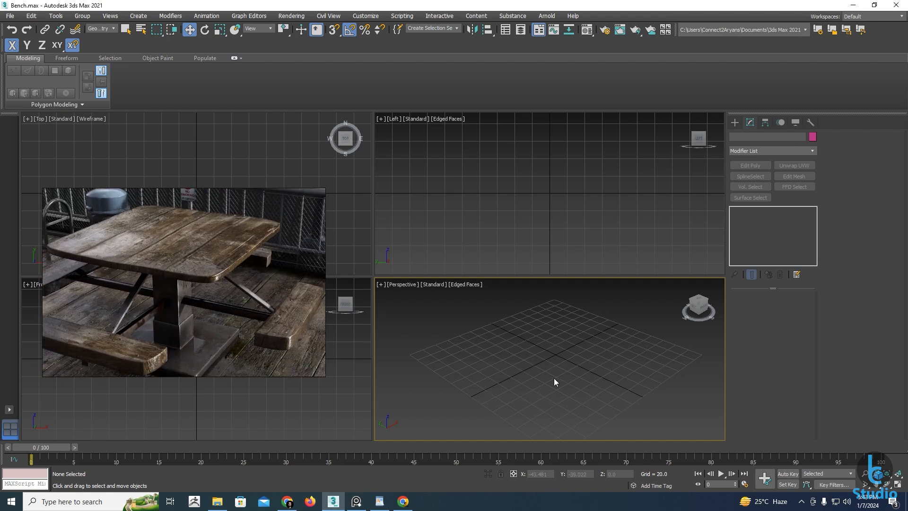
drag(215, 296, 184, 203)
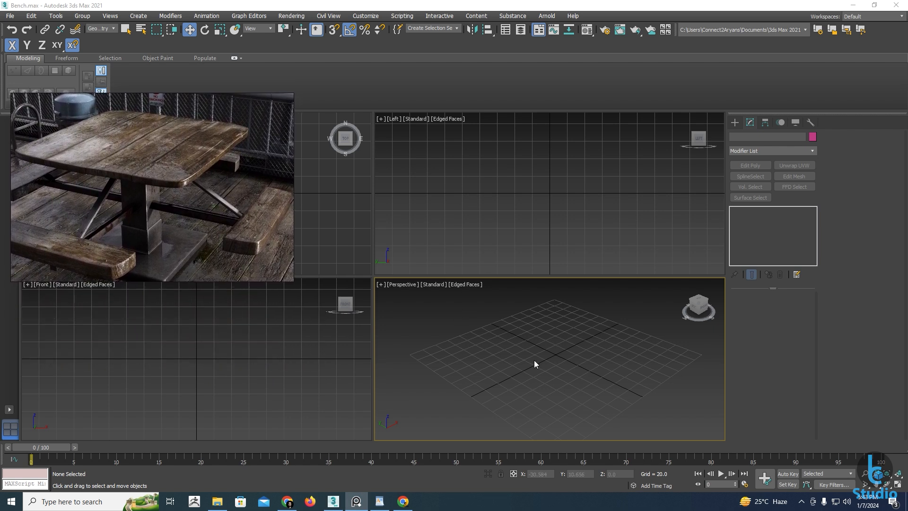
Maximize the Perspective viewport and unhide all objects in the scene
click(556, 360)
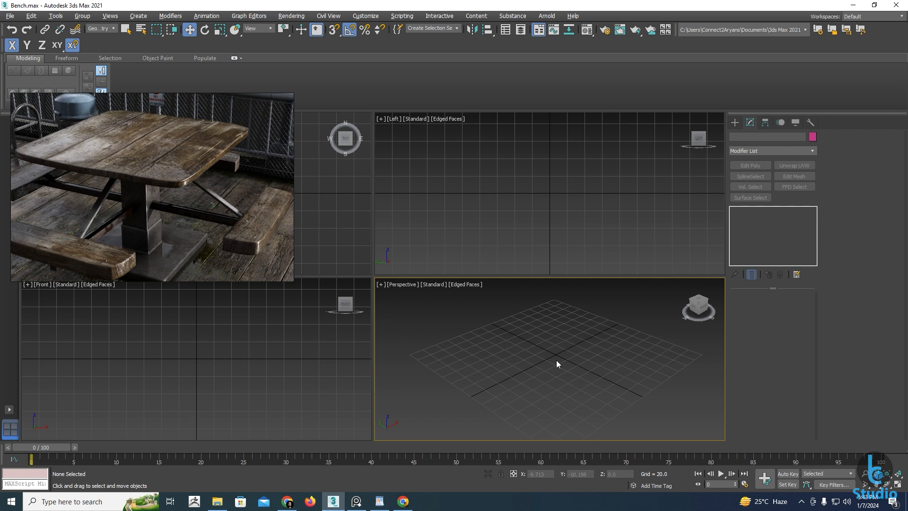
key(alt+w)
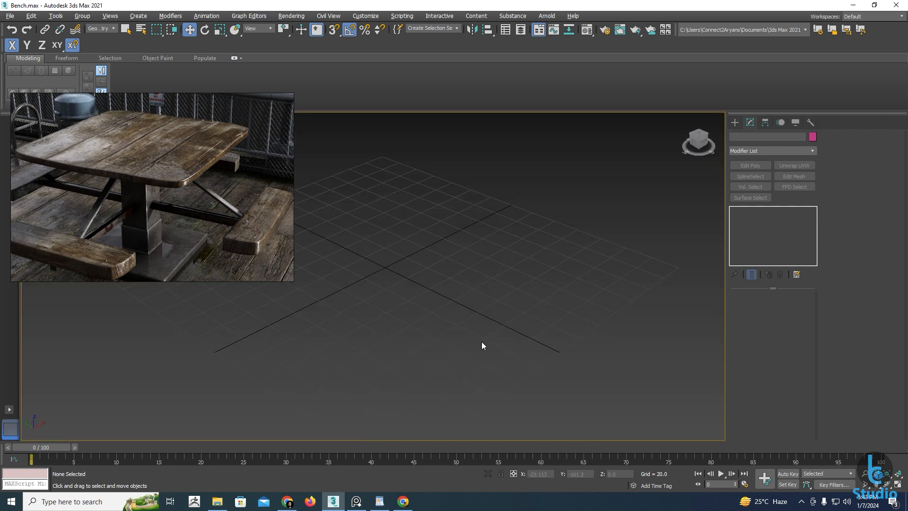
middle_drag(390, 264, 446, 286)
middle_drag(440, 296, 473, 307)
right_click(461, 295)
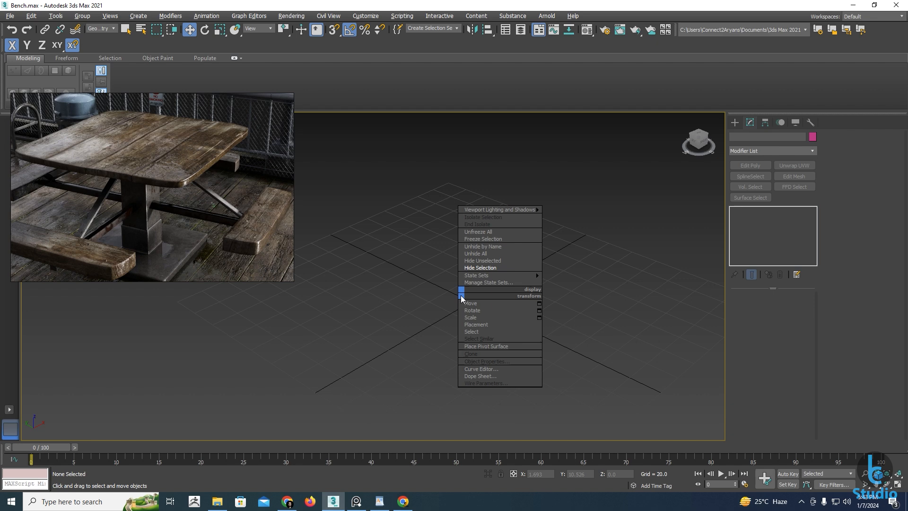
click(480, 256)
scroll(468, 293, up, 4)
scroll(463, 278, up, 8)
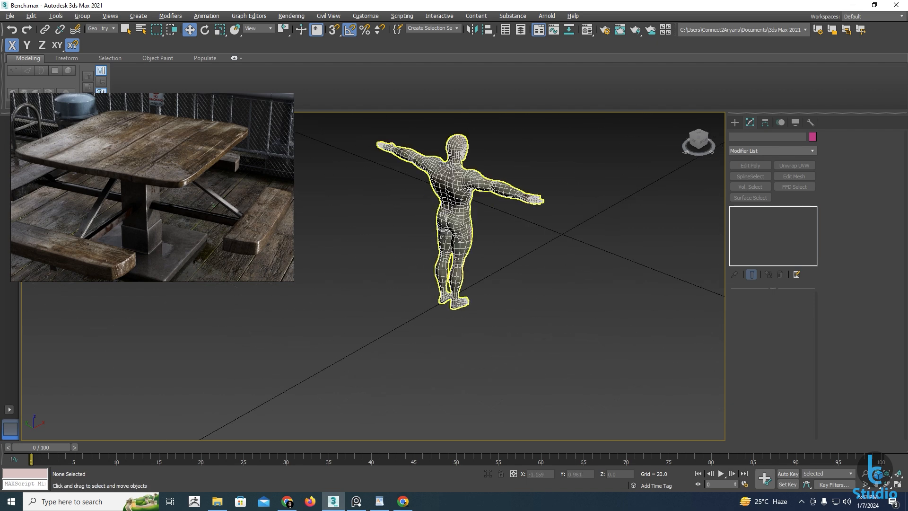
Create a box about 0.34 long, 0.3 wide and 1.64 high near the human figure as a height gauge
click(458, 264)
alt+middle_drag(461, 279, 367, 295)
middle_drag(367, 296, 412, 329)
scroll(410, 313, down, 5)
scroll(410, 310, up, 4)
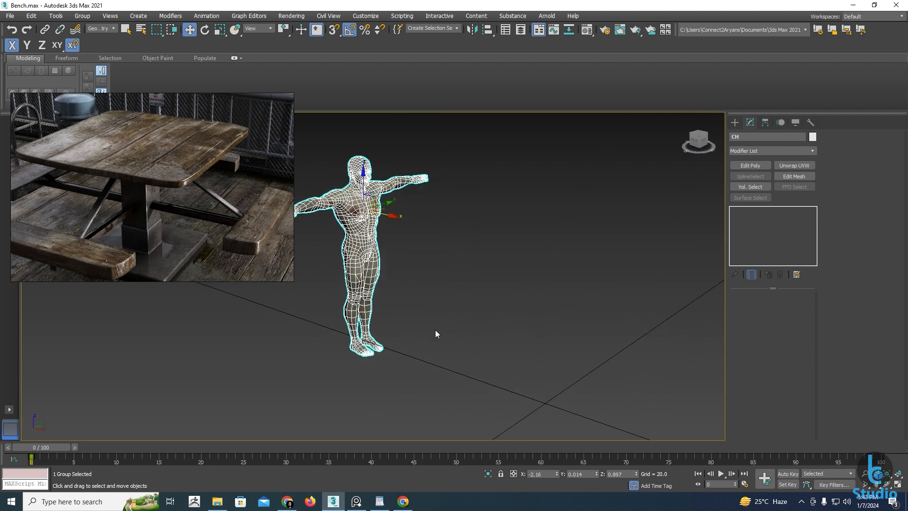
mouse_move(465, 337)
alt+middle_down()
mouse_move(467, 328)
mouse_move(456, 334)
alt+middle_up()
click(735, 122)
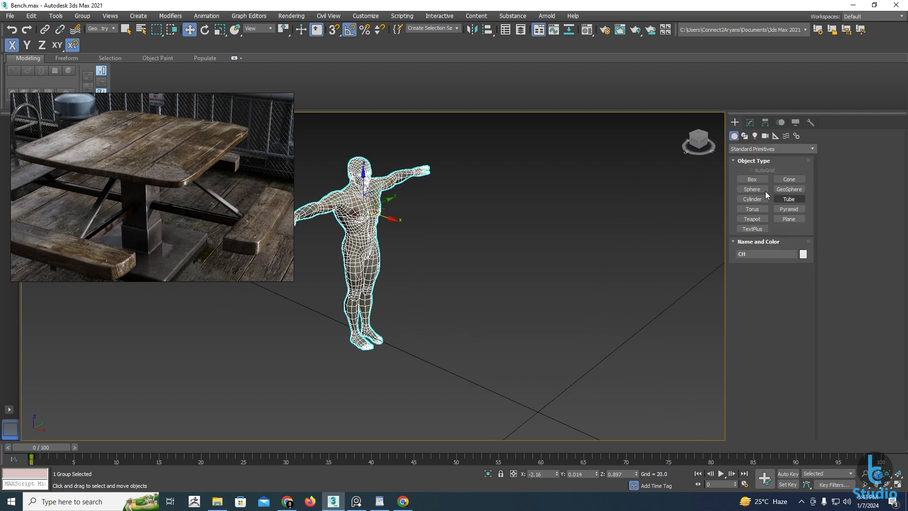
click(752, 179)
drag(544, 400, 498, 403)
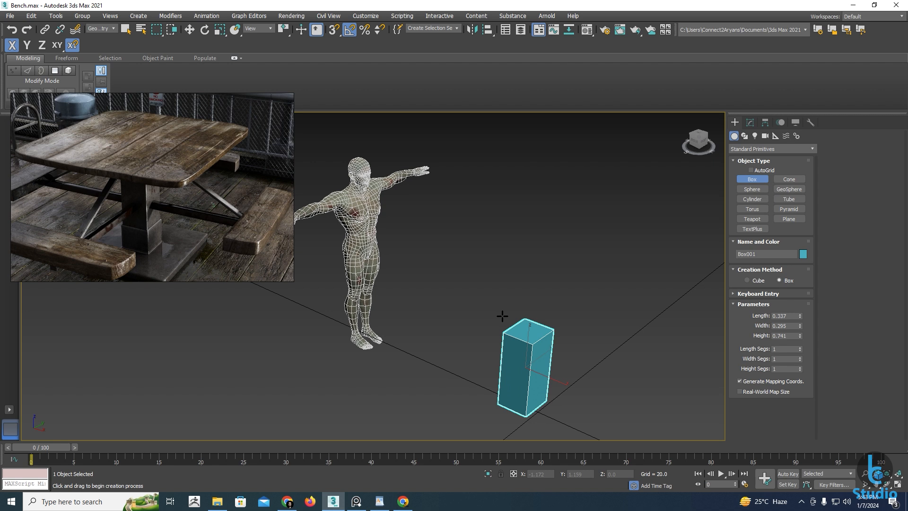
click(492, 226)
Set the gauge box's height to 5' and move it along X onto the human figure
click(750, 122)
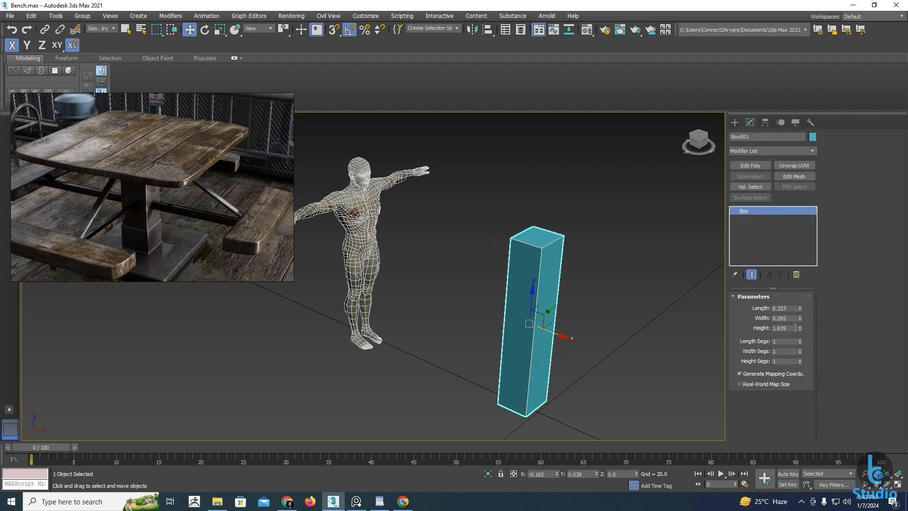
drag(793, 328, 674, 330)
text(5')
key(Return)
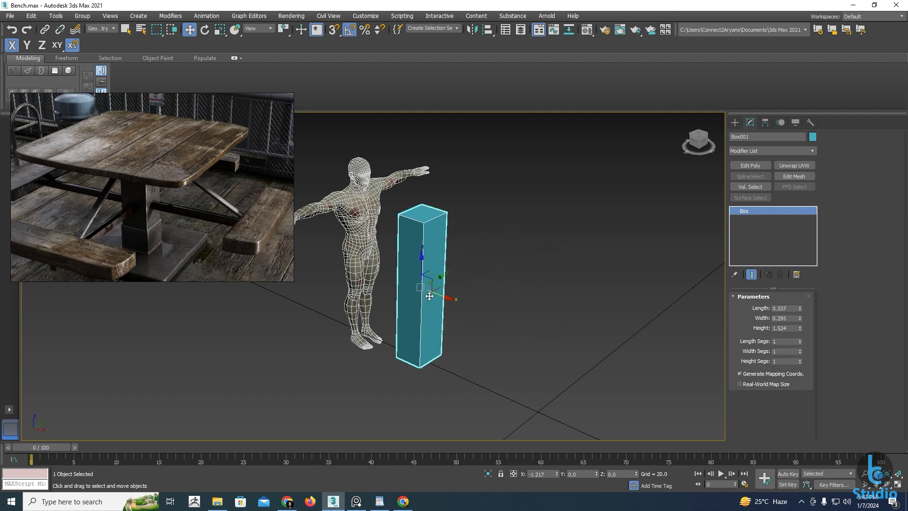
drag(551, 337, 395, 276)
scroll(359, 218, up, 4)
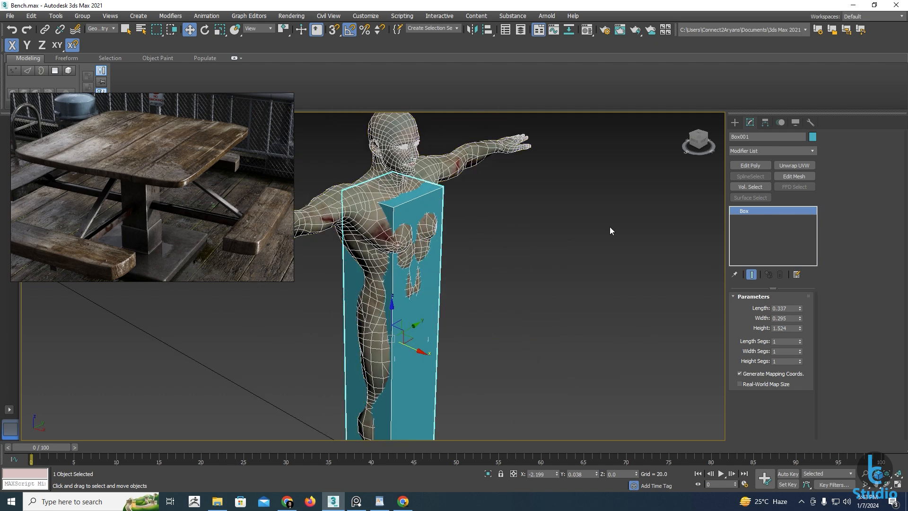
Try heights of 5.5' and 6.1' for the gauge box against the human figure
double_click(786, 328)
text(5.5')
key(Return)
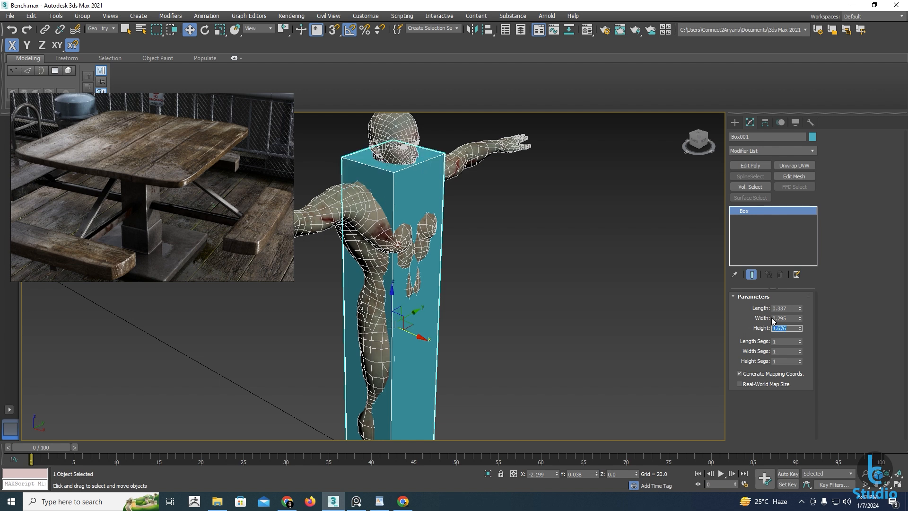
text(5)
text(.)
text(1)
key(Return)
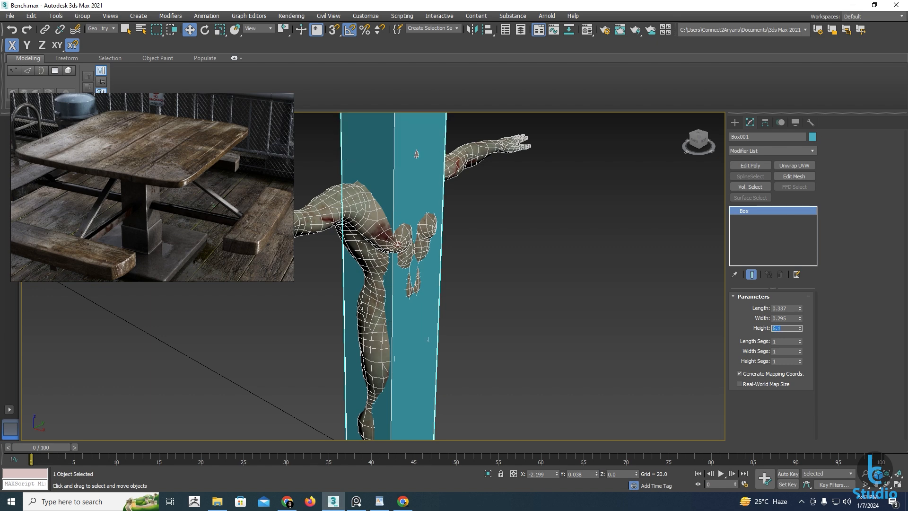
text(6.)
key(Return)
Set the gauge box's height to 6.2' to compare it with the top of the figure's head
alt+middle_drag(585, 268, 572, 289)
double_click(789, 328)
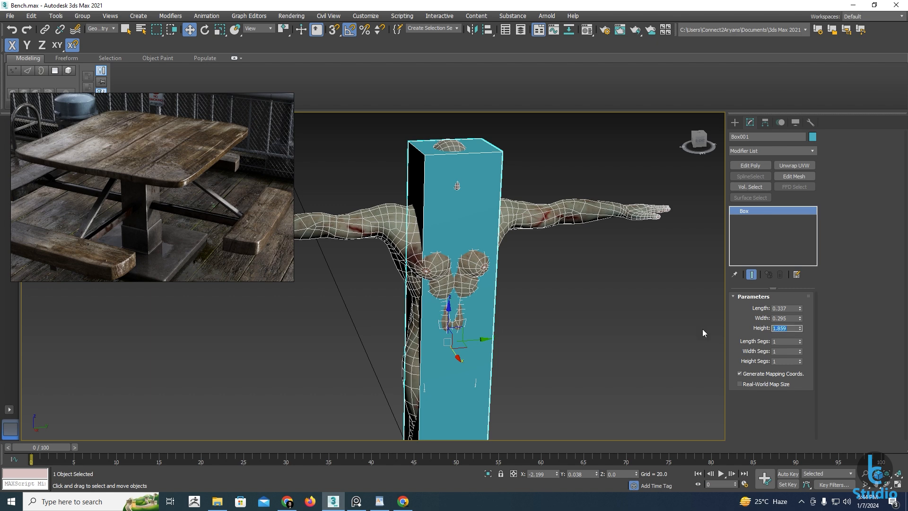
text(6.2)
key(Return)
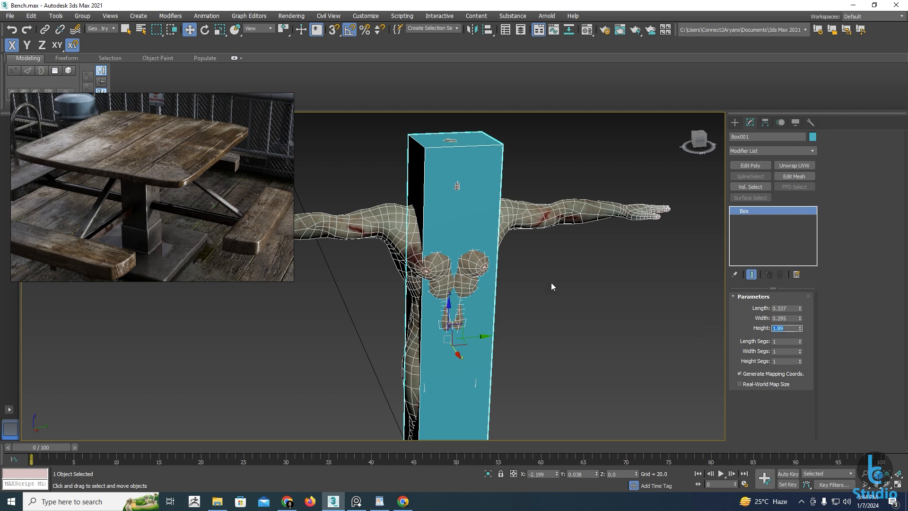
Move the gauge box off the human figure and delete it
scroll(551, 284, down, 5)
alt+middle_drag(499, 319, 486, 317)
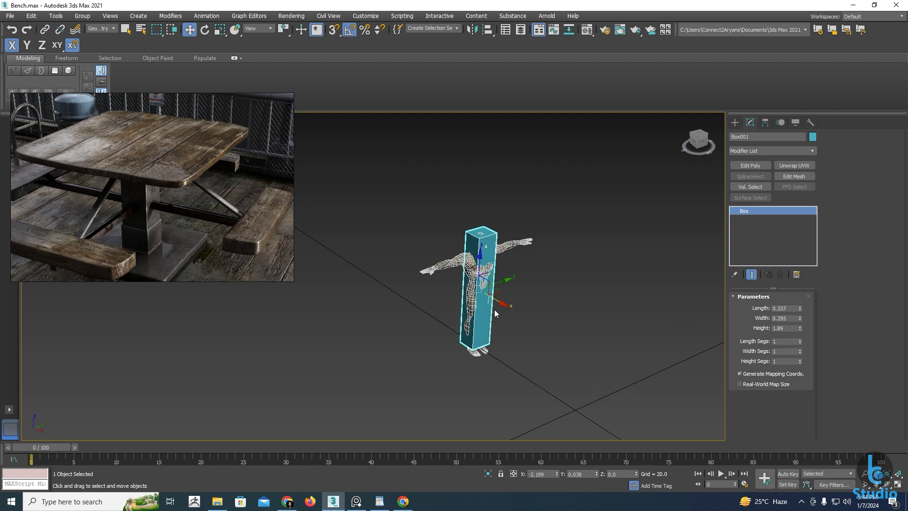
drag(499, 302, 600, 279)
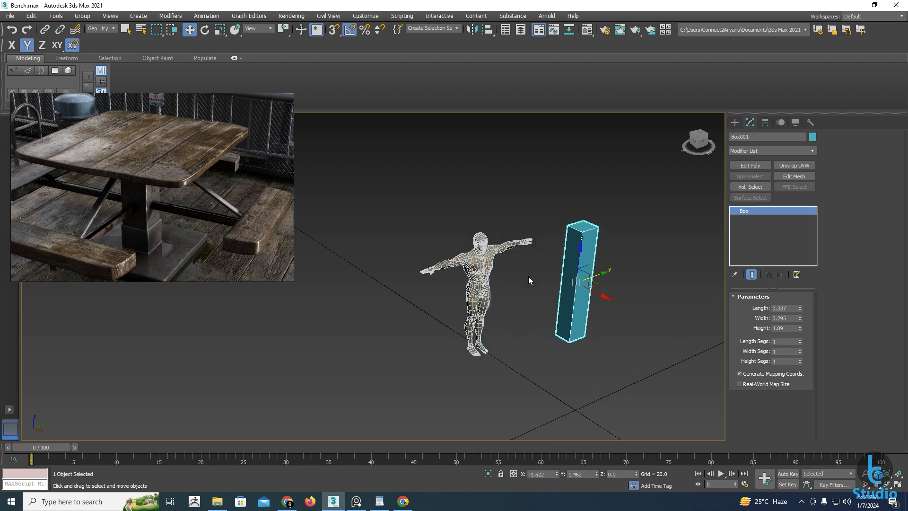
middle_drag(532, 280, 477, 280)
key(Delete)
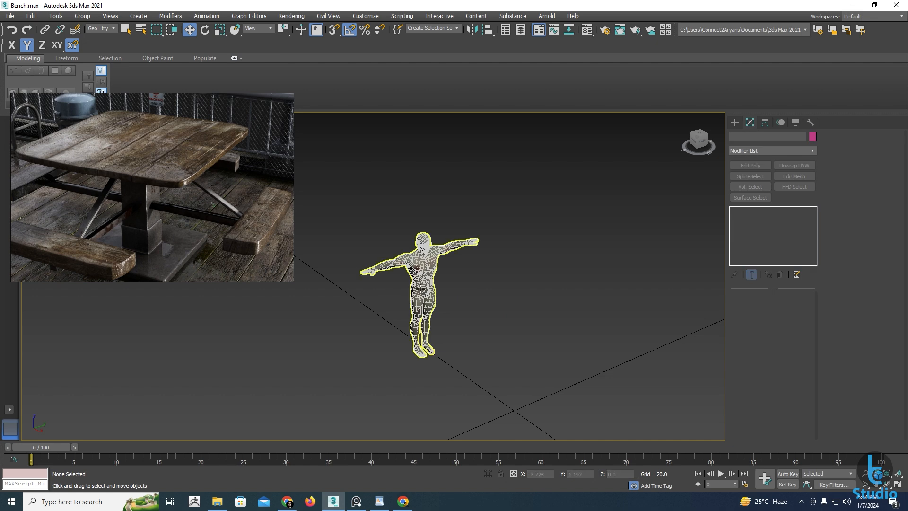
Move the human figure along the X axis to about -1.46, beside the grid centre
click(420, 290)
alt+middle_drag(418, 296, 446, 299)
drag(454, 274, 603, 303)
middle_drag(545, 352, 488, 352)
scroll(462, 348, up, 5)
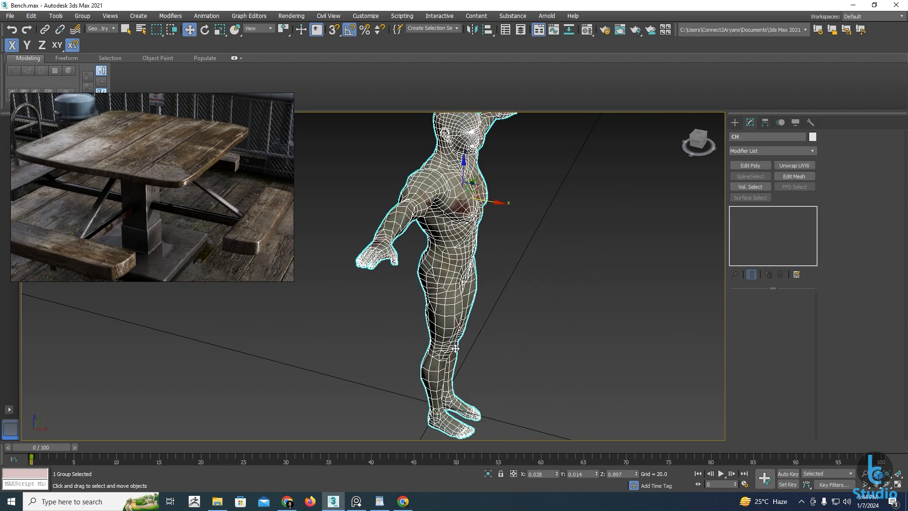
scroll(514, 277, down, 4)
drag(513, 257, 394, 243)
middle_drag(382, 339, 456, 340)
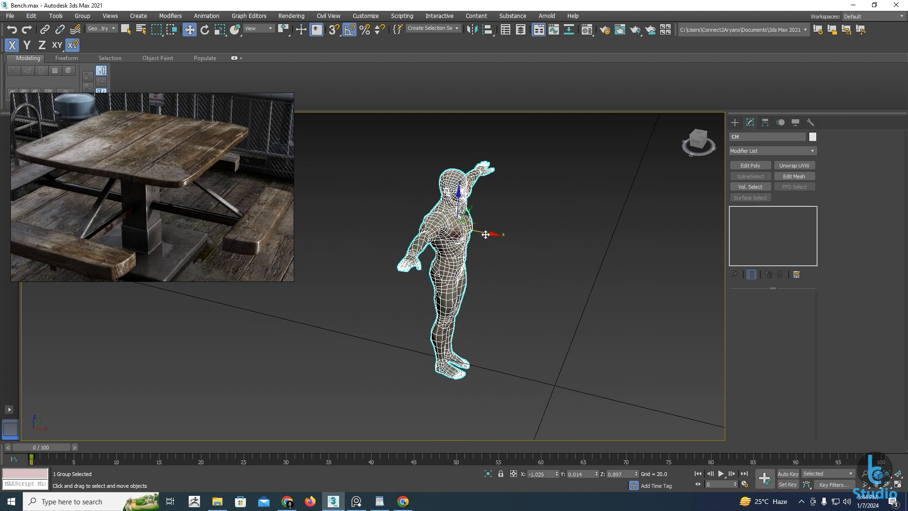
drag(487, 234, 436, 229)
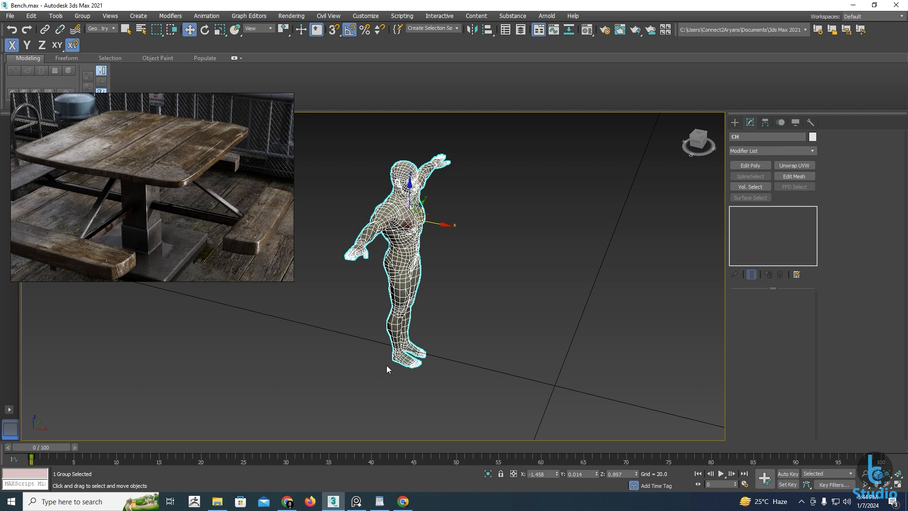
In the Top view, create a box about 0.34 long, 0.36 wide and 0.37 high at the grid centre
click(733, 123)
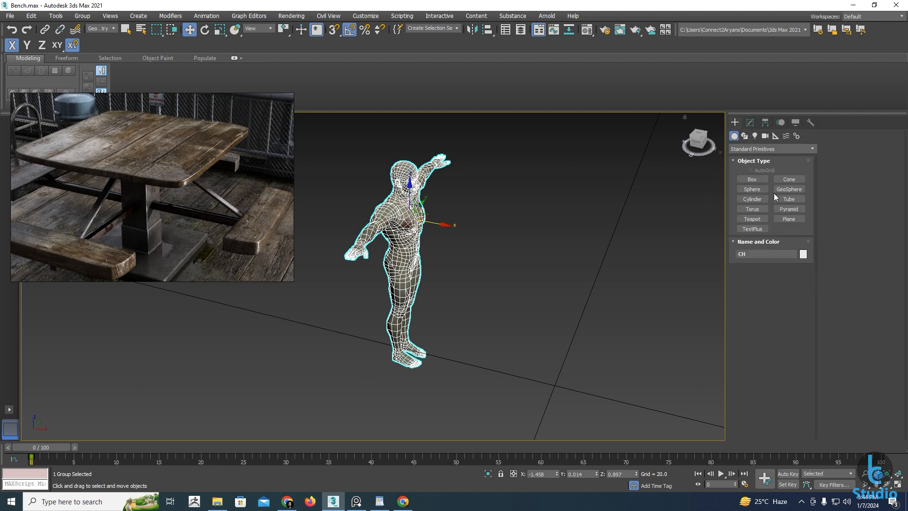
click(754, 180)
key(t)
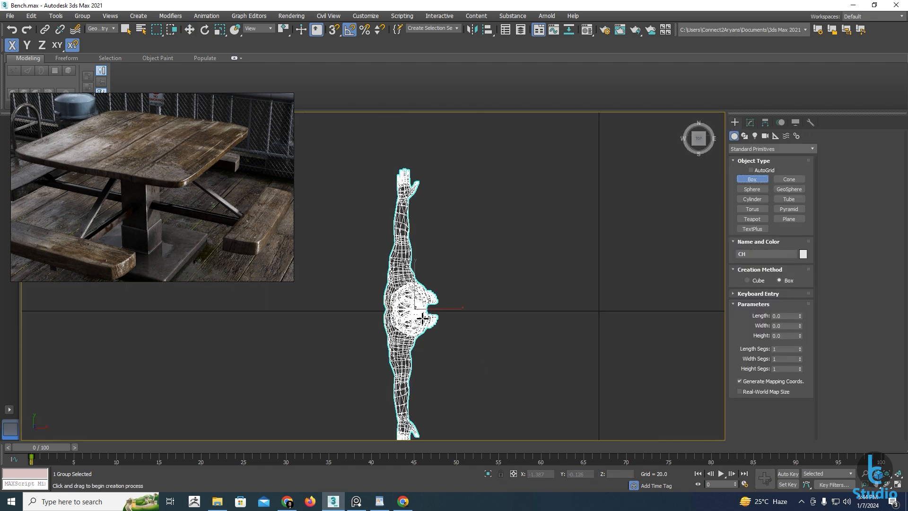
middle_drag(514, 323, 302, 322)
drag(361, 289, 405, 334)
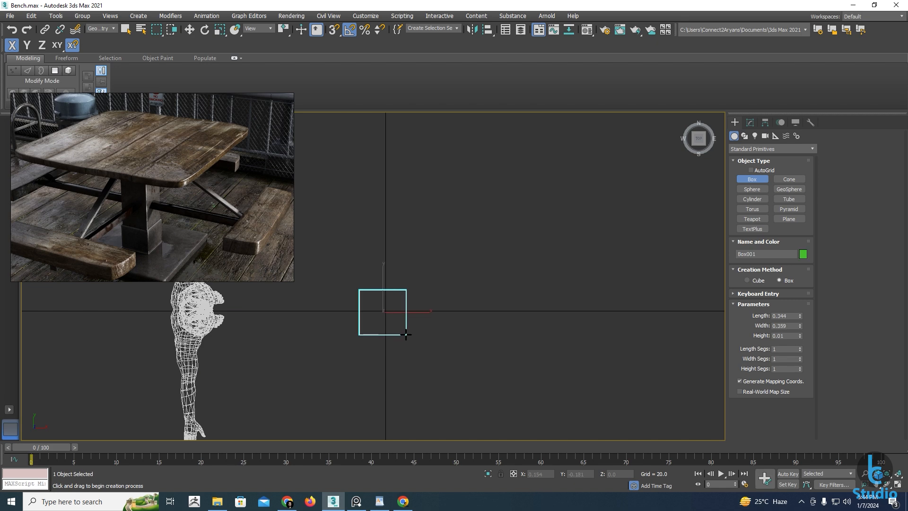
click(399, 332)
key(w)
scroll(392, 332, down, 3)
alt+middle_drag(391, 333, 377, 309)
key(p)
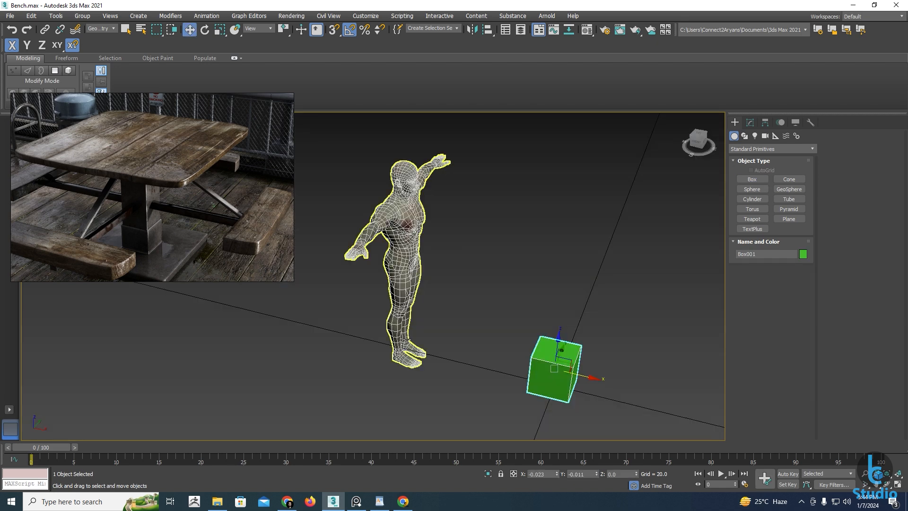
Move the box along X to about -1.06, directly in front of the human figure, for a scale comparison
middle_drag(421, 341, 384, 325)
key(F3)
middle_drag(501, 339, 518, 337)
key(F3)
click(751, 122)
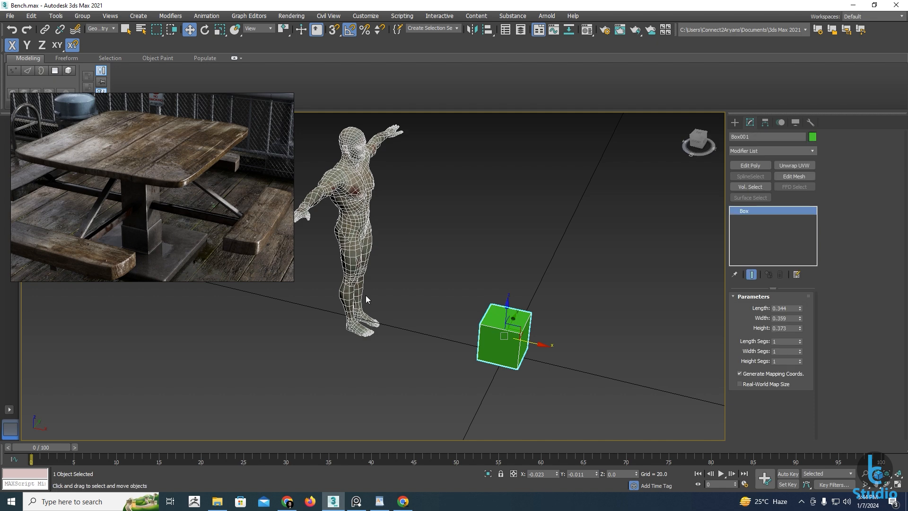
drag(531, 351, 424, 329)
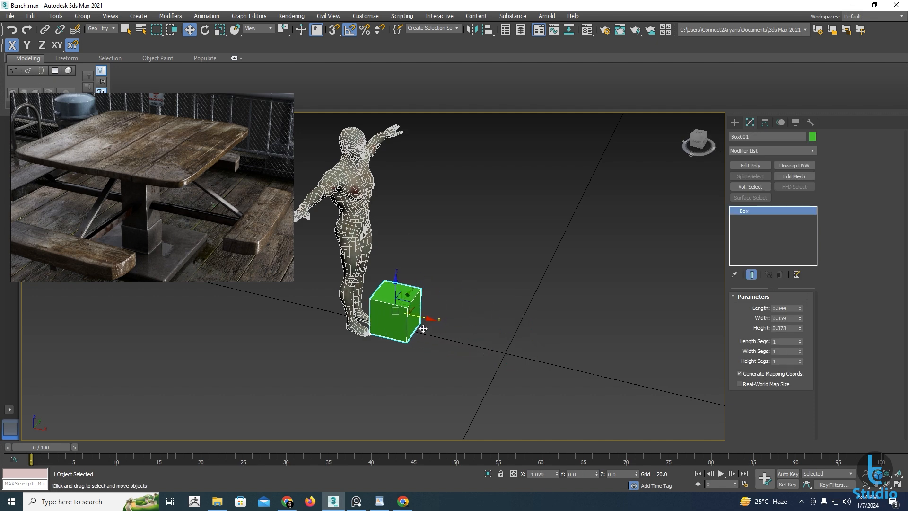
alt+middle_drag(424, 329, 390, 354)
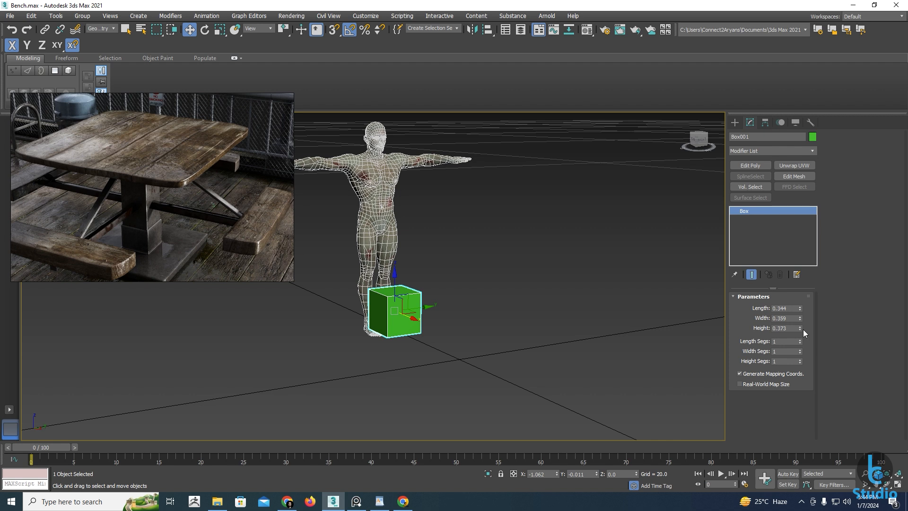
Raise the box's height to 0.923 against the figure and move it along X back to the grid centre
drag(800, 327, 793, 299)
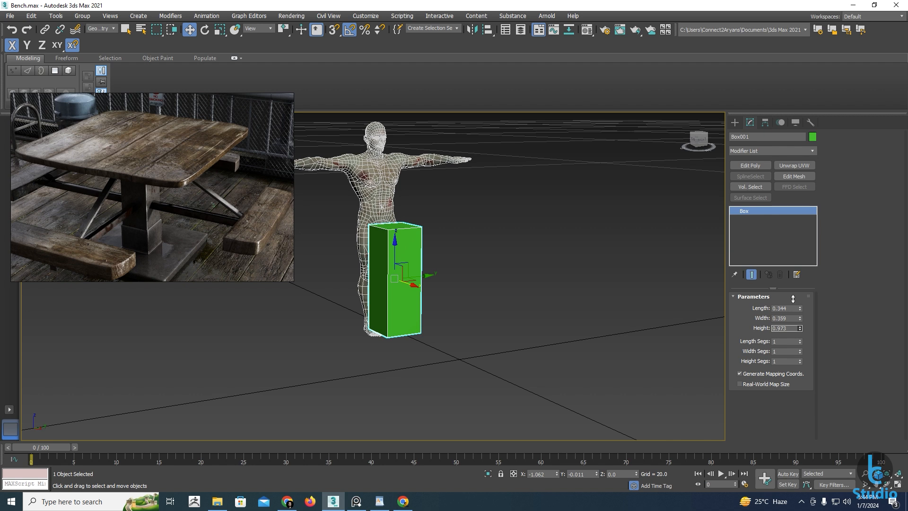
drag(793, 298, 794, 301)
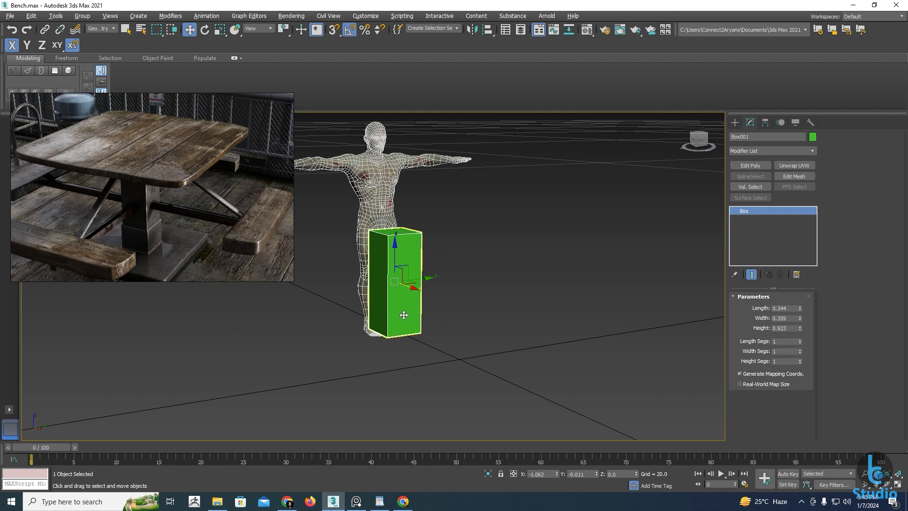
alt+middle_drag(410, 314, 415, 314)
drag(416, 294, 518, 331)
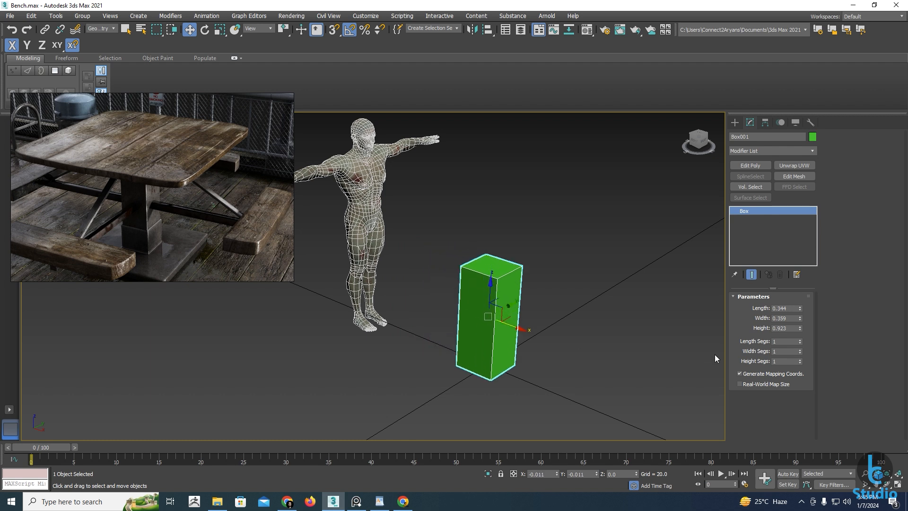
Set the box's height to 0.9
click(801, 328)
text(0.9)
key(Return)
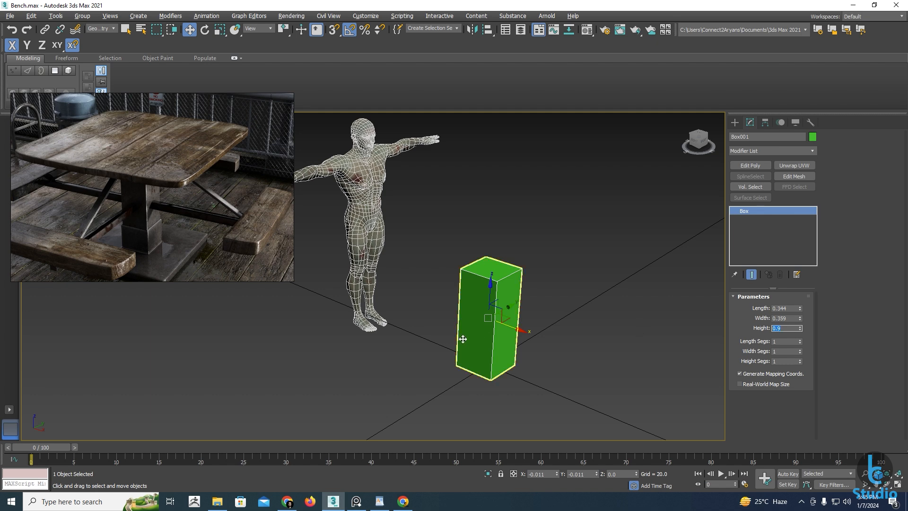
Slim the box by reducing its length to about 0.19 and its width to about 0.3
mouse_move(462, 338)
alt+middle_down()
mouse_move(473, 336)
mouse_move(474, 350)
alt+middle_up()
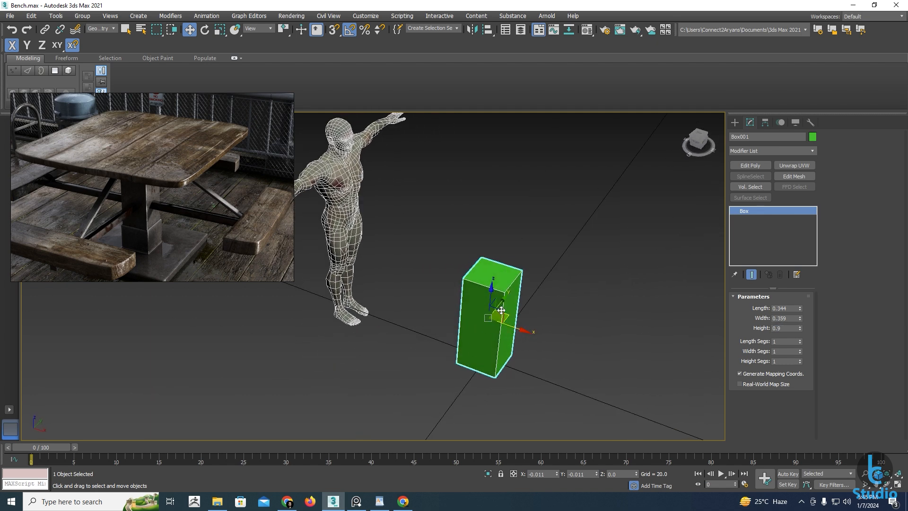
alt+middle_drag(490, 312, 483, 328)
scroll(483, 328, up, 3)
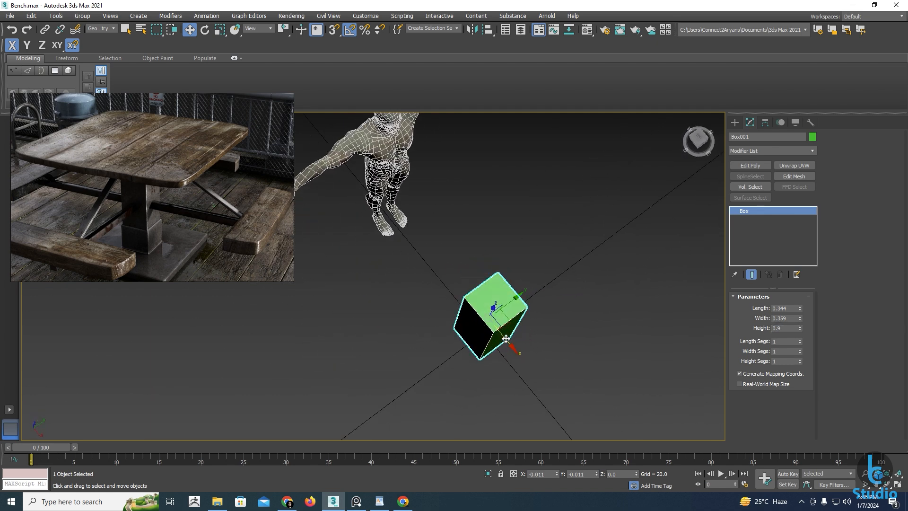
drag(800, 311, 799, 319)
alt+middle_drag(473, 307, 491, 300)
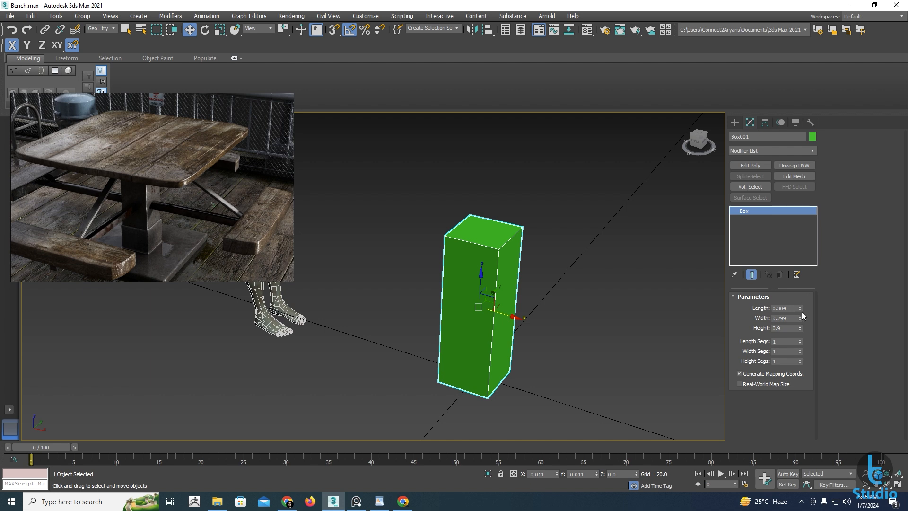
drag(800, 310, 796, 316)
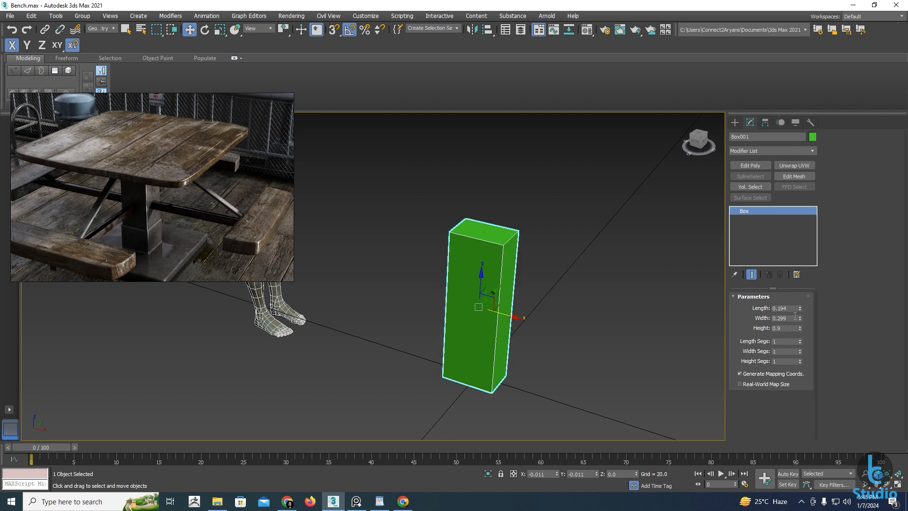
Set the box's length to 0.2, try a width of 0.5, and settle on a width of 0.2
double_click(784, 308)
text(0.2)
key(Return)
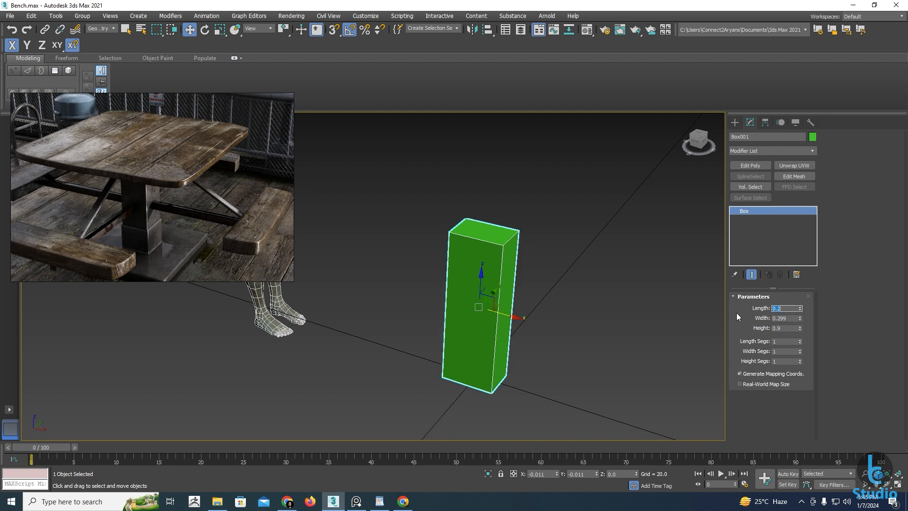
double_click(784, 318)
text(.5)
key(Return)
text(.)
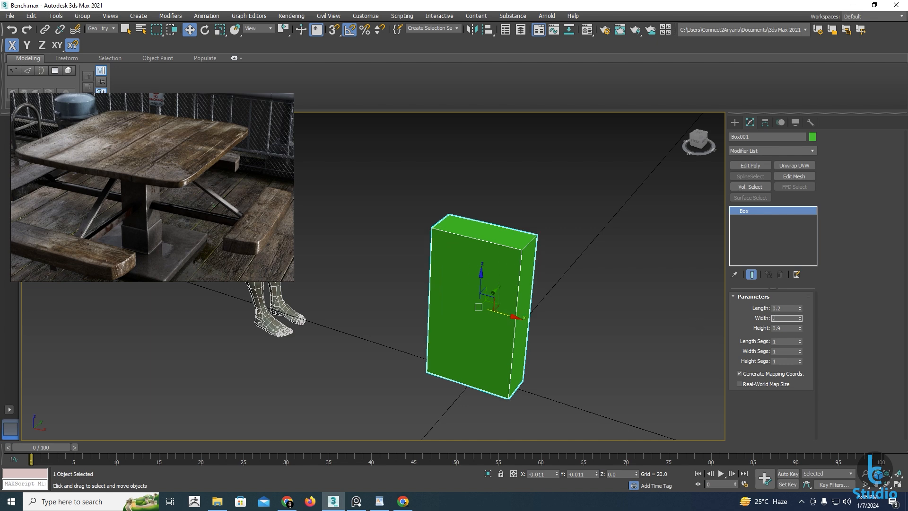
text(2)
key(Return)
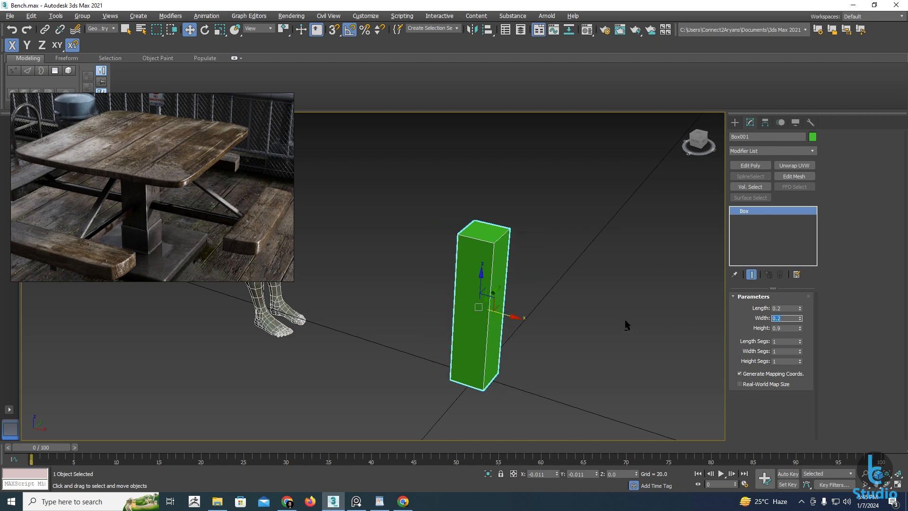
Thicken the column to a length and width of 0.25 to match the table's central post in the reference
mouse_move(625, 320)
alt+middle_down()
mouse_move(553, 323)
mouse_move(629, 317)
alt+middle_up()
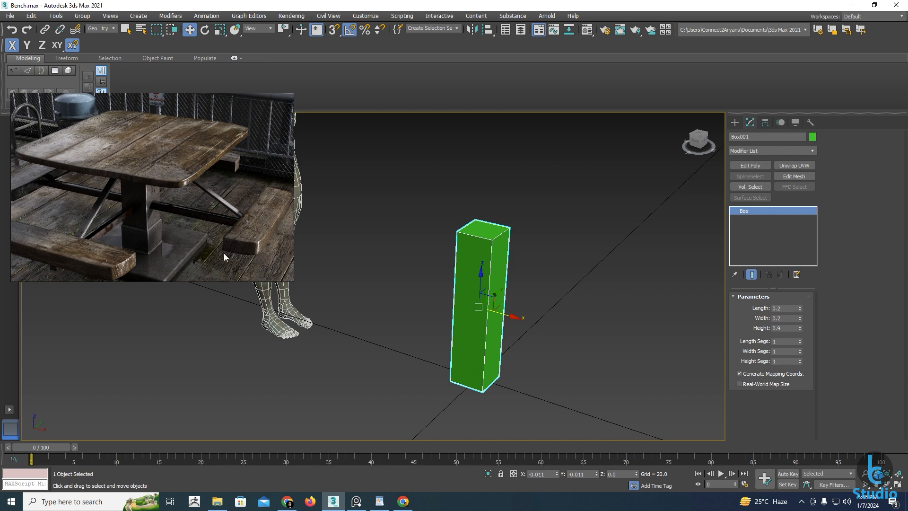
mouse_move(472, 289)
alt+middle_down()
mouse_move(462, 272)
mouse_move(455, 279)
mouse_move(478, 282)
alt+middle_up()
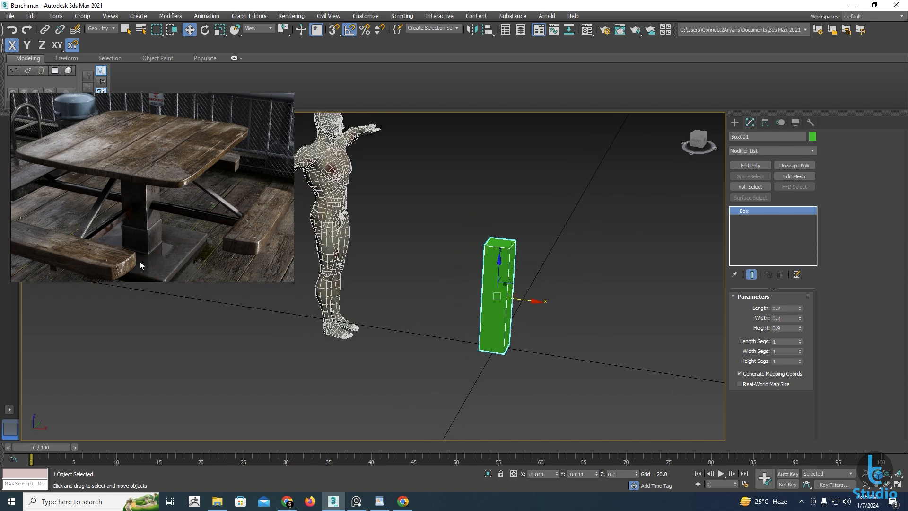
scroll(138, 219, up, 2)
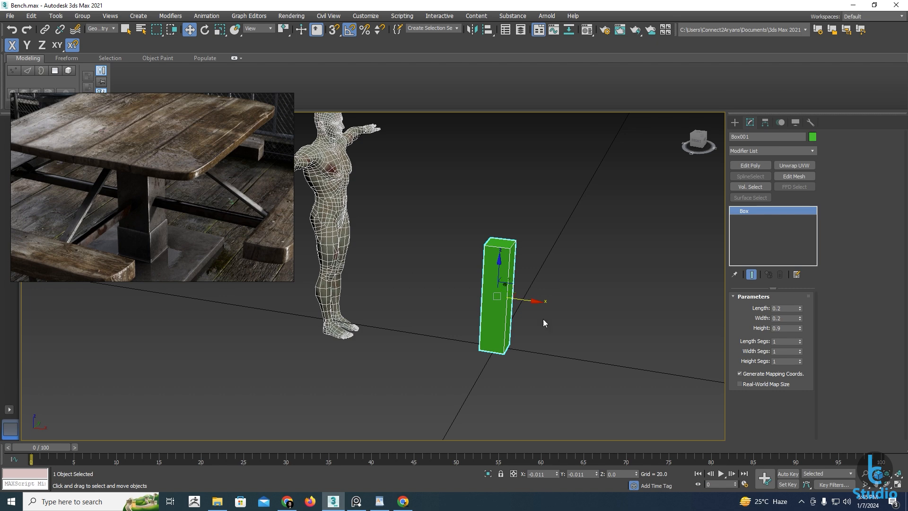
alt+middle_drag(543, 319, 596, 326)
click(790, 309)
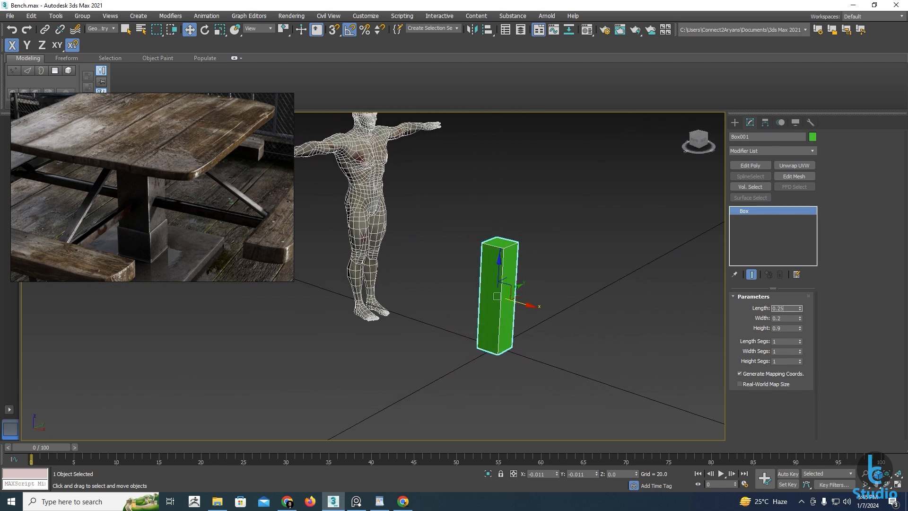
click(790, 318)
text(5)
key(Return)
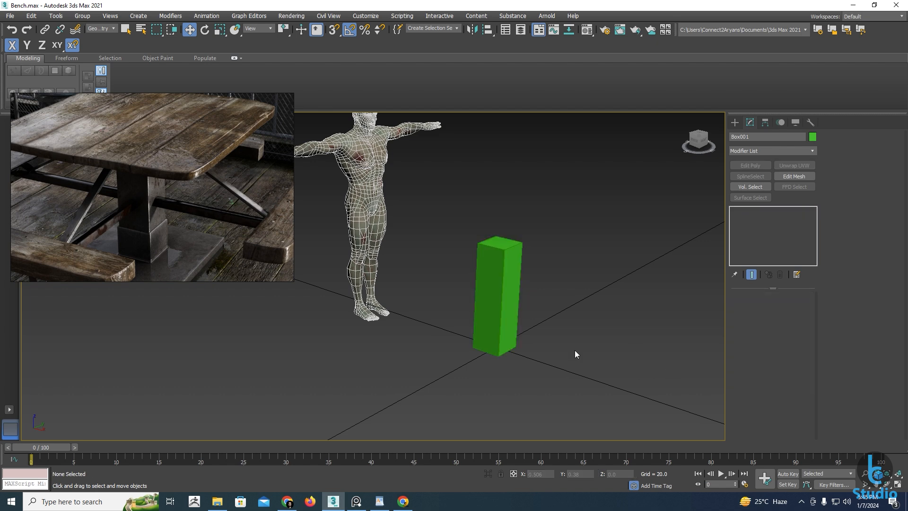
Clone the column as a separate copy shifted down about 0.08 along Z
alt+middle_drag(575, 355, 523, 345)
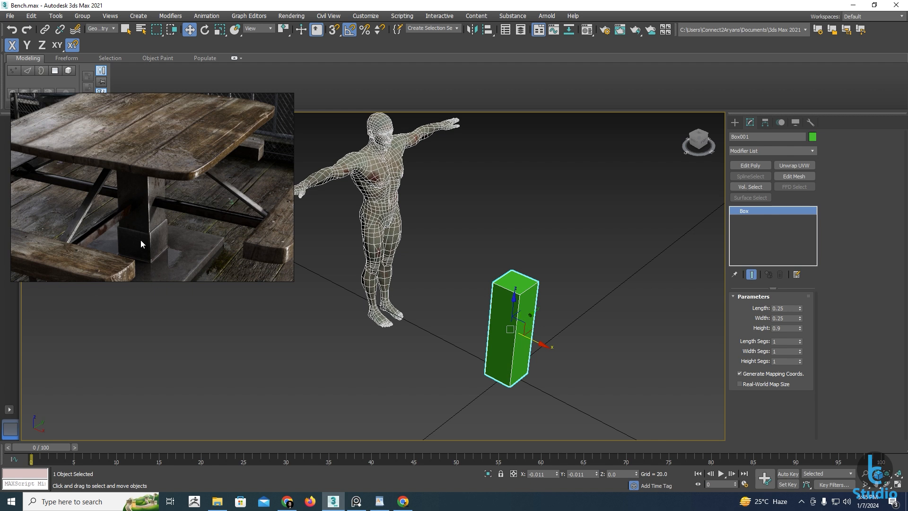
middle_drag(441, 390, 423, 363)
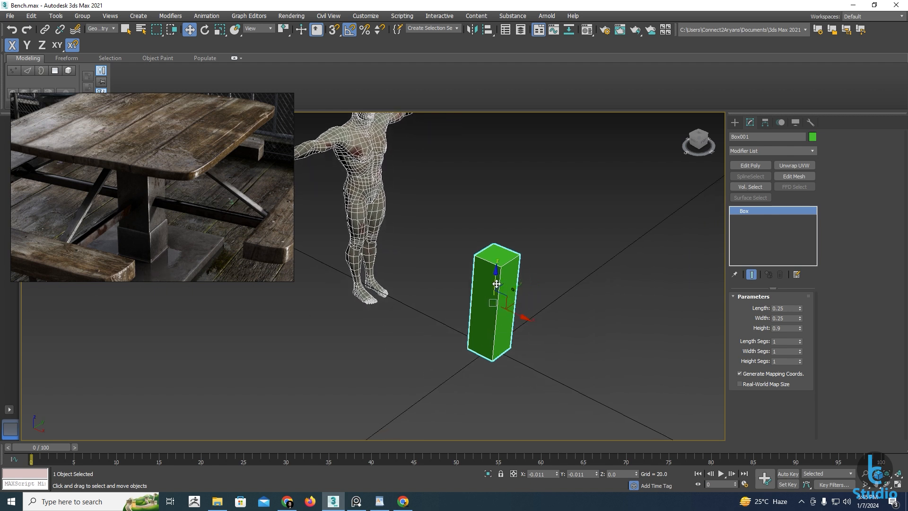
shift+drag(497, 284, 495, 294)
click(455, 290)
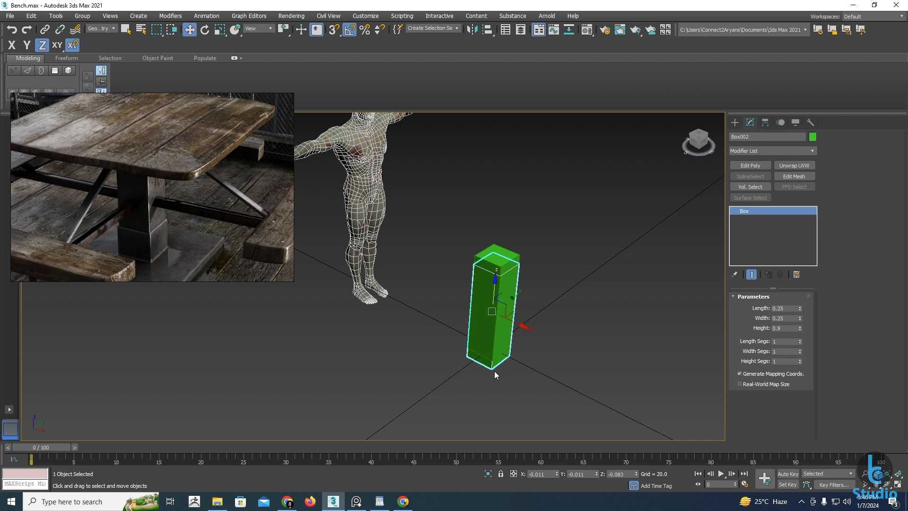
Reset the copied box's Z position to 0 and reduce its height to 0.24
alt+middle_drag(495, 371, 503, 336)
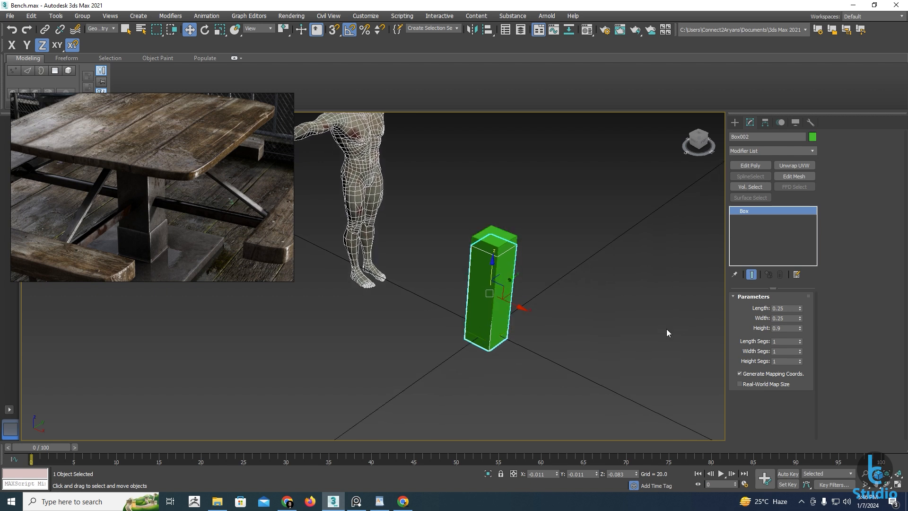
right_click(635, 473)
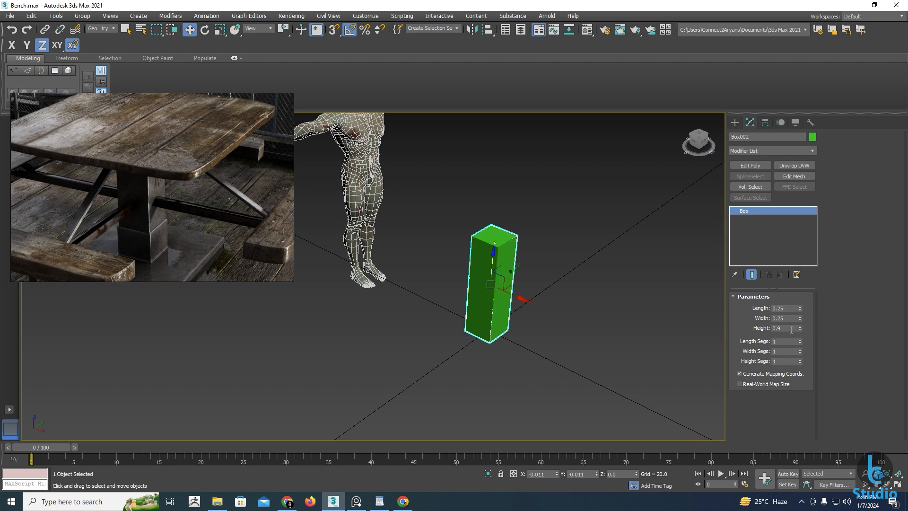
drag(799, 329, 789, 363)
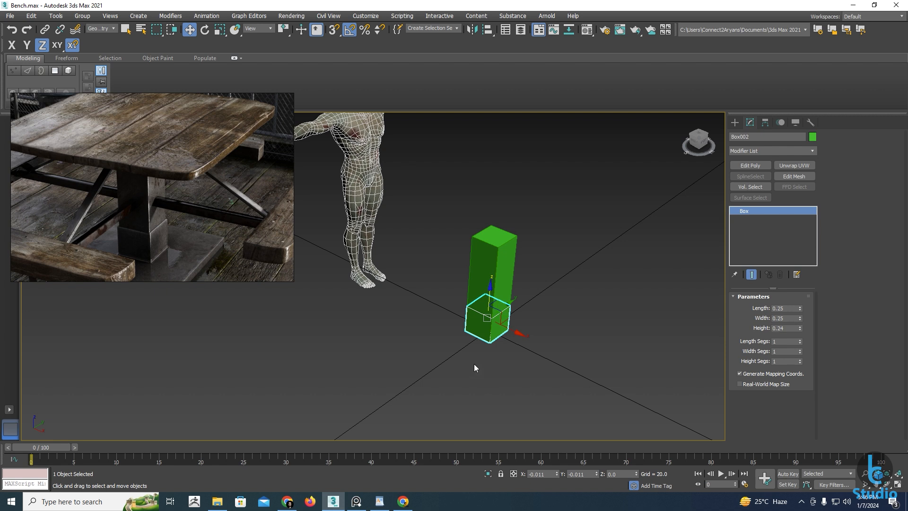
Uniformly scale the short box at the column's foot to about 107.7% so it surrounds the column
scroll(474, 364, up, 2)
scroll(484, 348, up, 3)
mouse_move(492, 343)
alt+middle_down()
mouse_move(499, 344)
mouse_move(488, 345)
alt+middle_up()
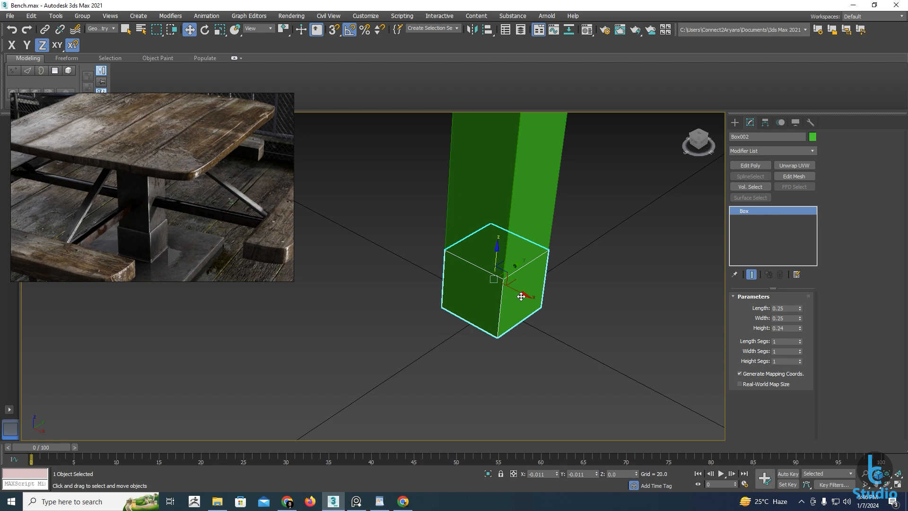
key(r)
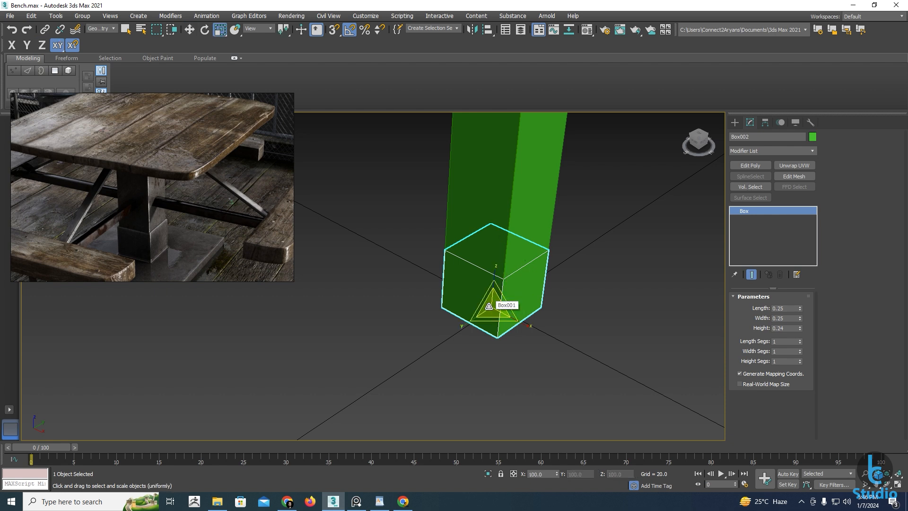
key(r)
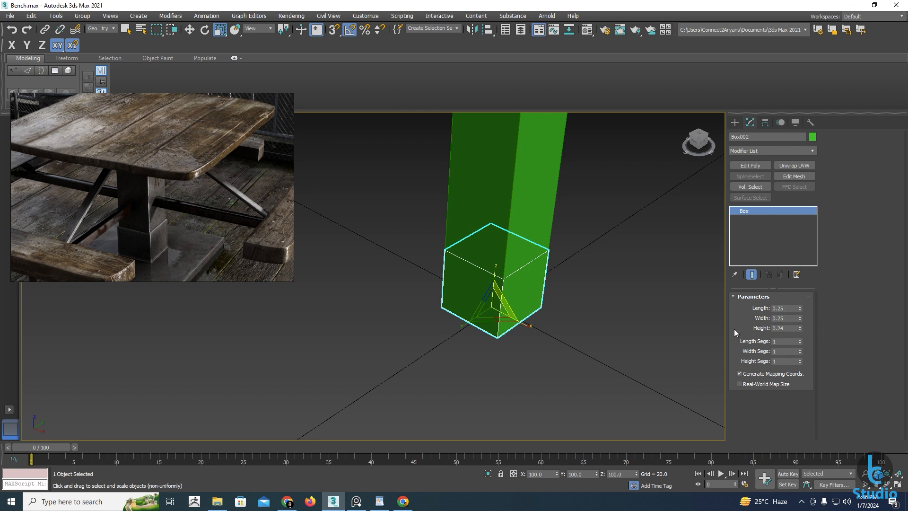
key(r)
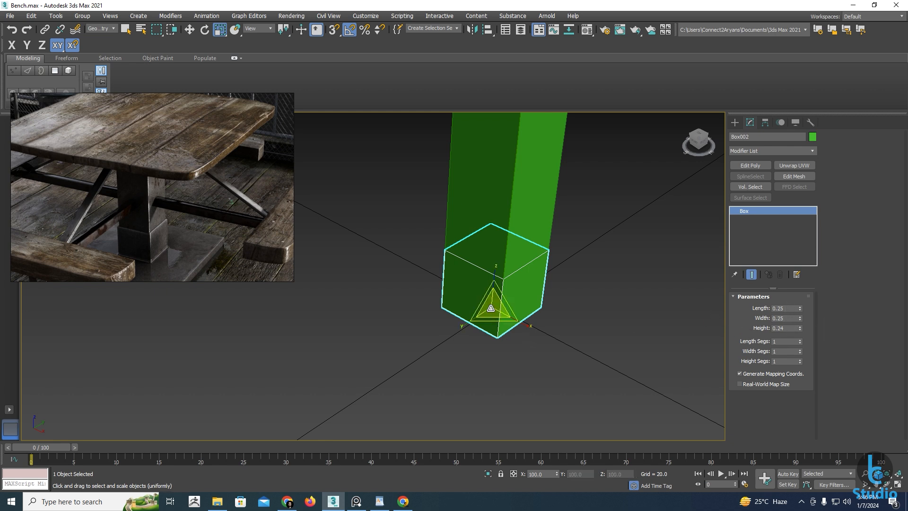
drag(492, 308, 497, 305)
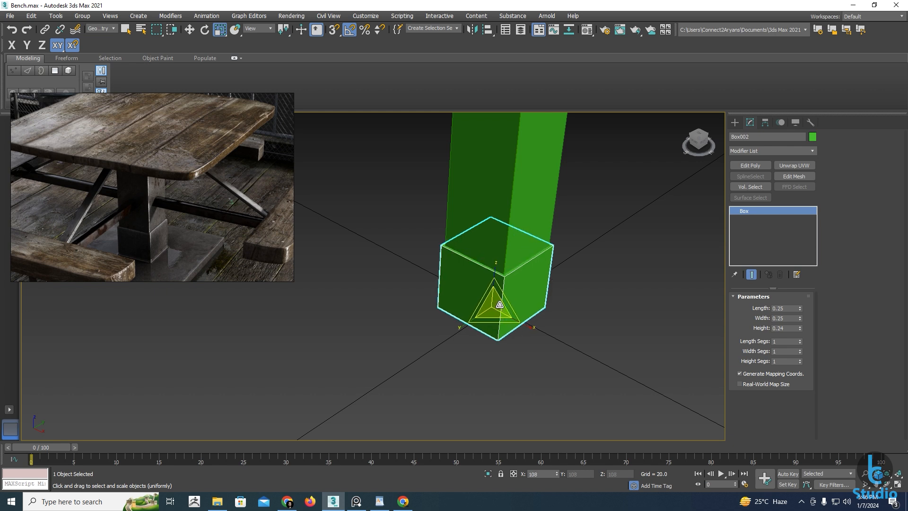
click(568, 282)
click(504, 326)
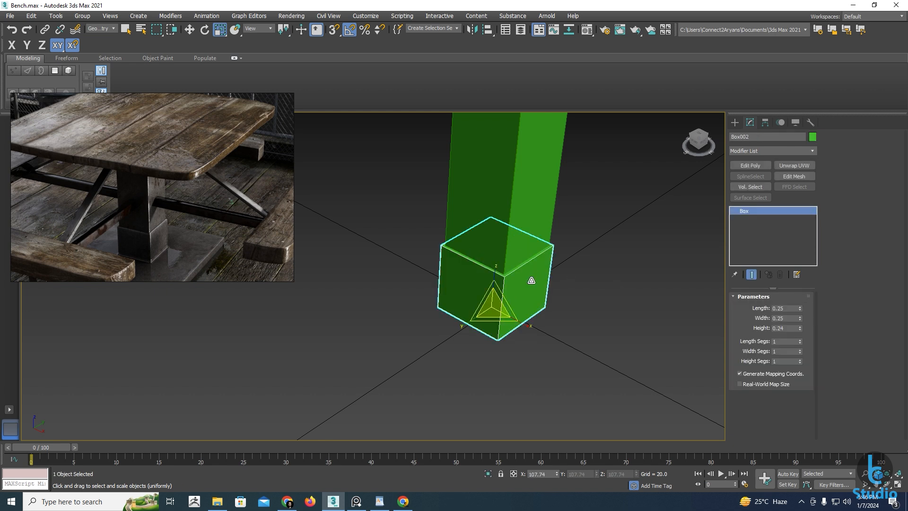
Examine the foot block in the Front view, checking its bottom edge against the ground line
key(w)
alt+middle_drag(507, 339, 538, 317)
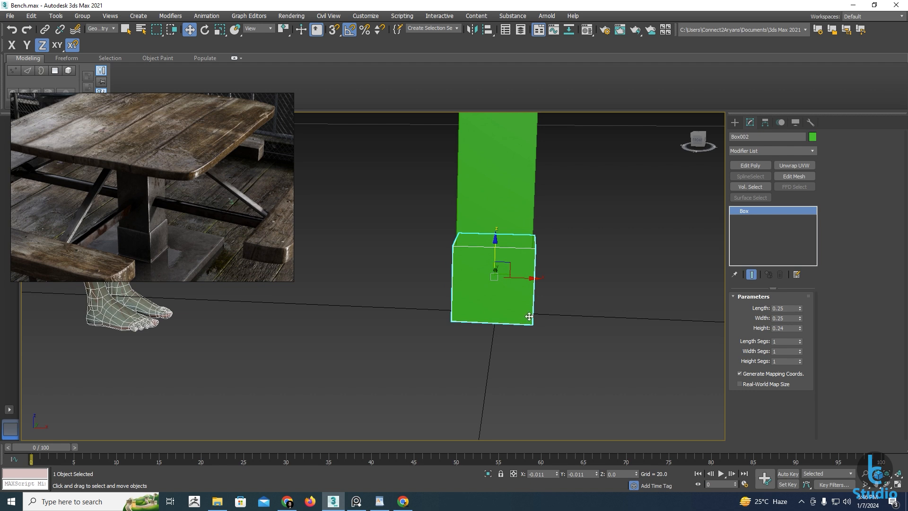
key(f)
key(z)
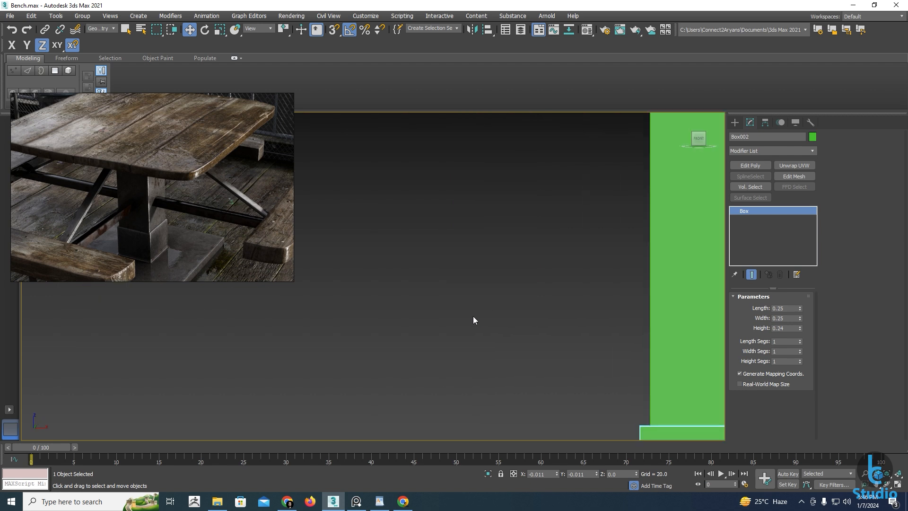
scroll(572, 362, down, 4)
middle_drag(570, 362, 454, 273)
middle_drag(544, 381, 515, 323)
scroll(495, 328, up, 6)
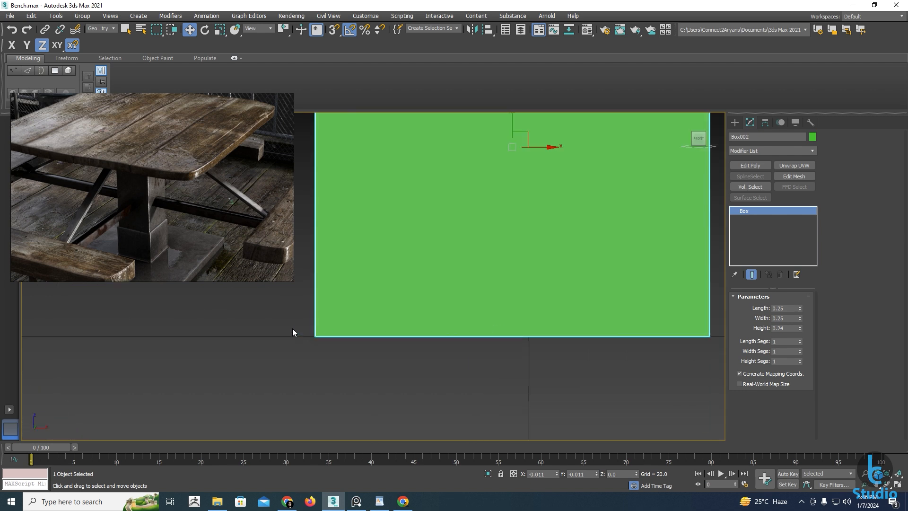
scroll(310, 331, up, 3)
middle_drag(307, 347, 302, 322)
scroll(310, 315, up, 2)
scroll(405, 303, down, 10)
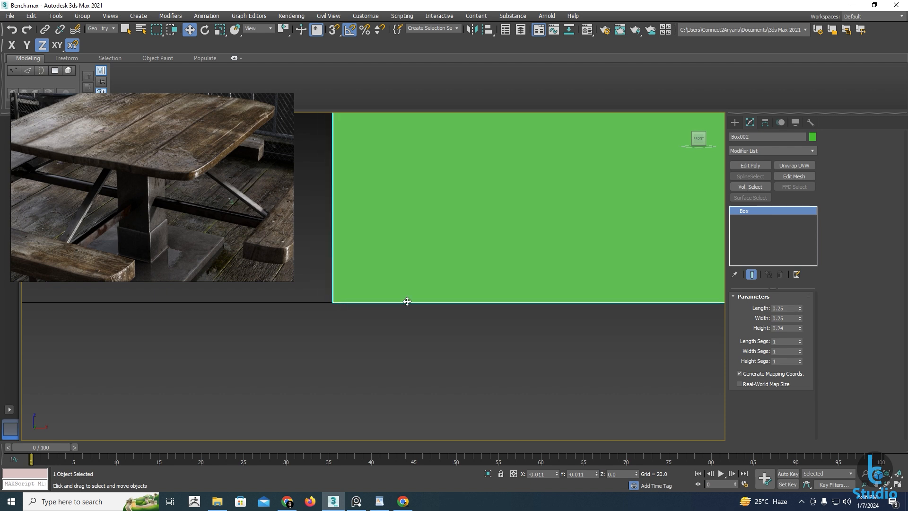
alt+middle_drag(495, 274, 471, 296)
scroll(415, 301, up, 5)
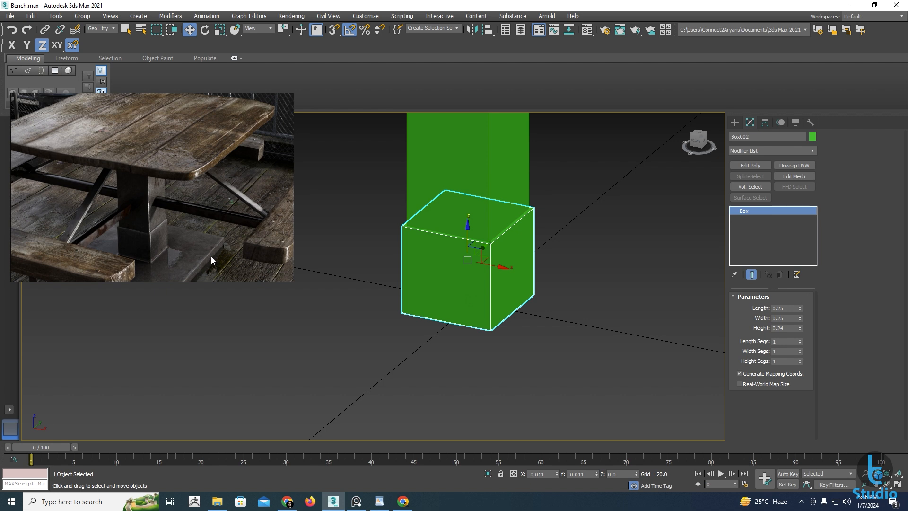
Clone the foot block as one separate copy, shifted down about 0.05 along Z
alt+middle_drag(447, 265, 455, 253)
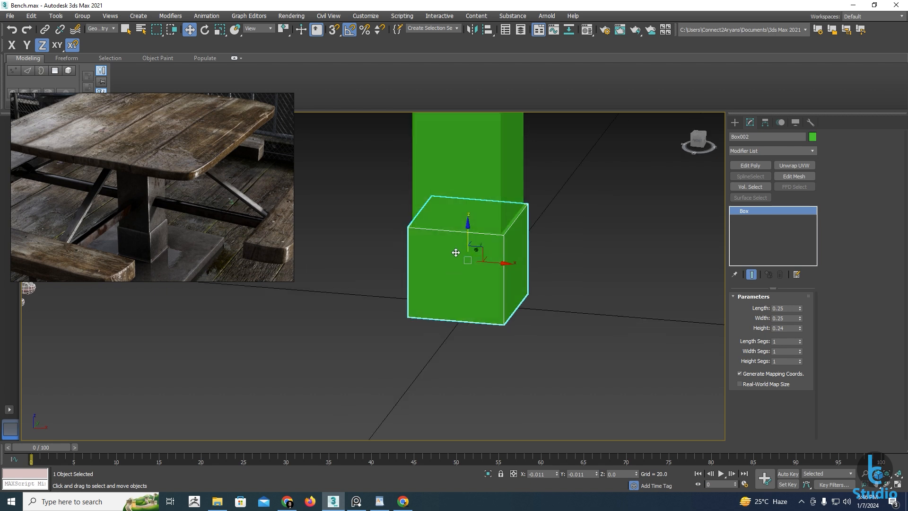
shift+drag(467, 241, 467, 258)
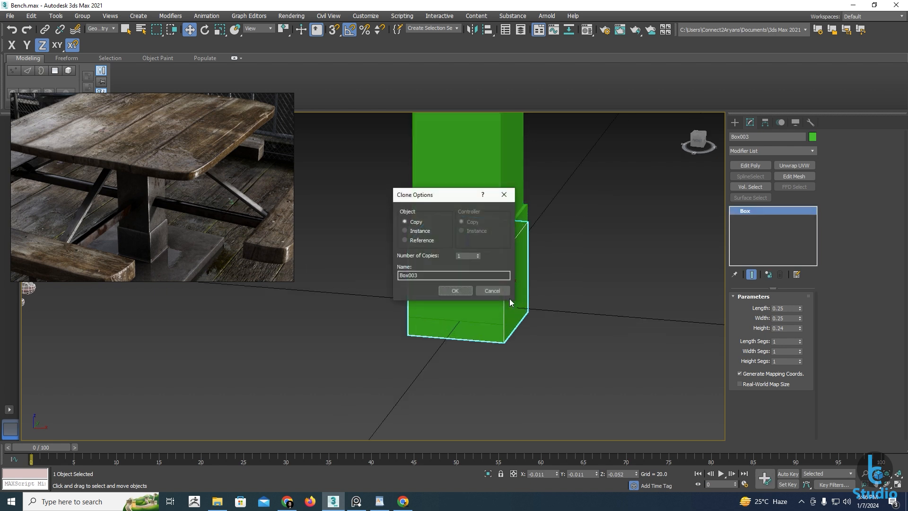
click(456, 292)
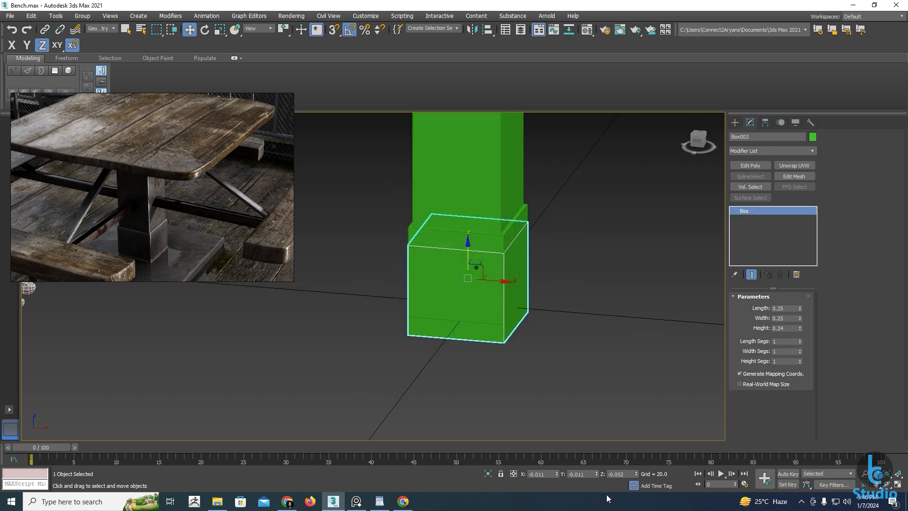
Reset the new copy's Z position to 0 and flatten its height to 0.05 for the base plate
right_click(636, 474)
alt+middle_drag(512, 347, 501, 346)
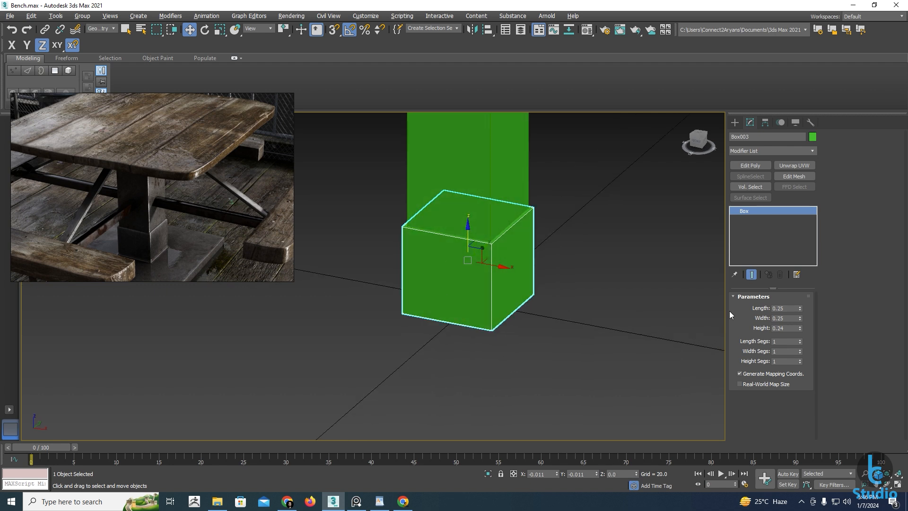
drag(799, 330, 794, 339)
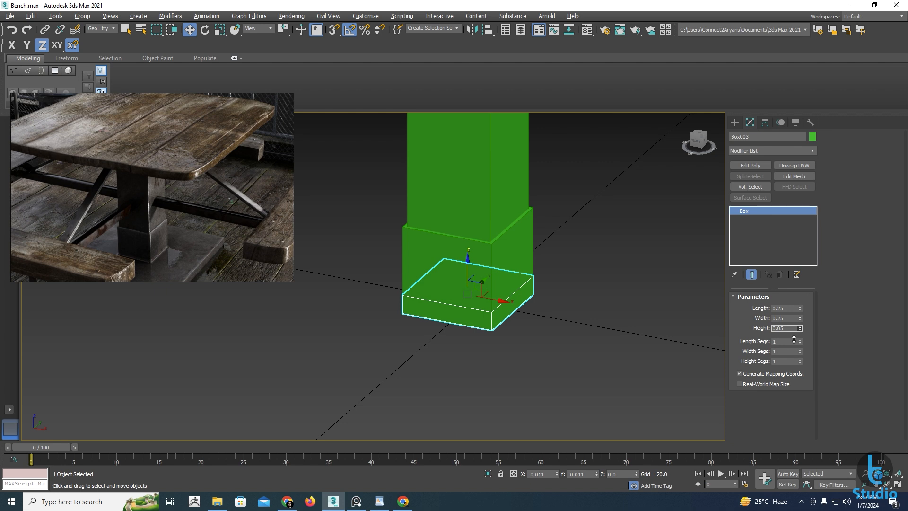
Scale the base plate along Y to about 120%, and undo the extra scaling attempt along X
alt+middle_drag(474, 314, 469, 323)
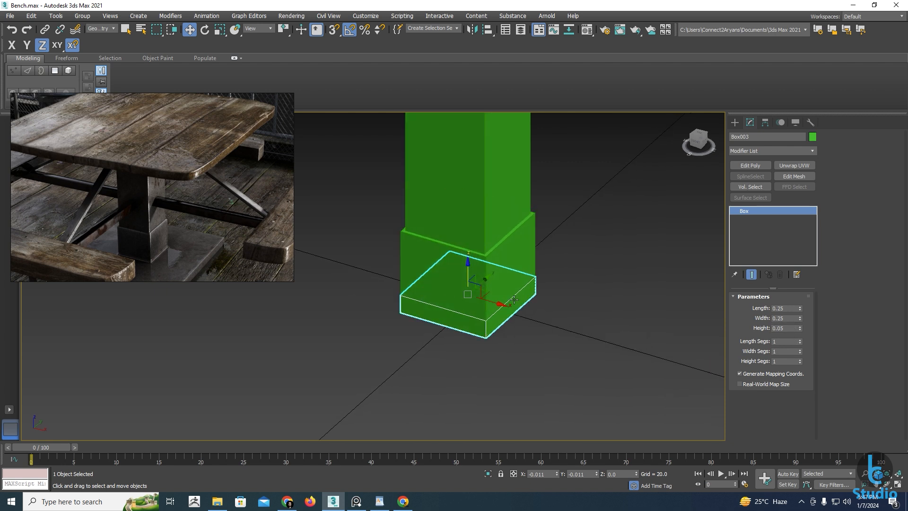
key(r)
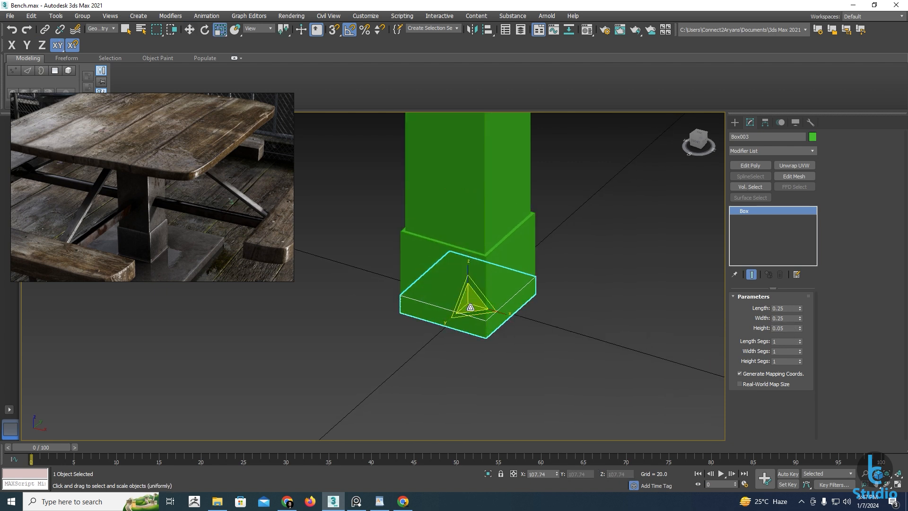
alt+middle_drag(470, 308, 463, 312)
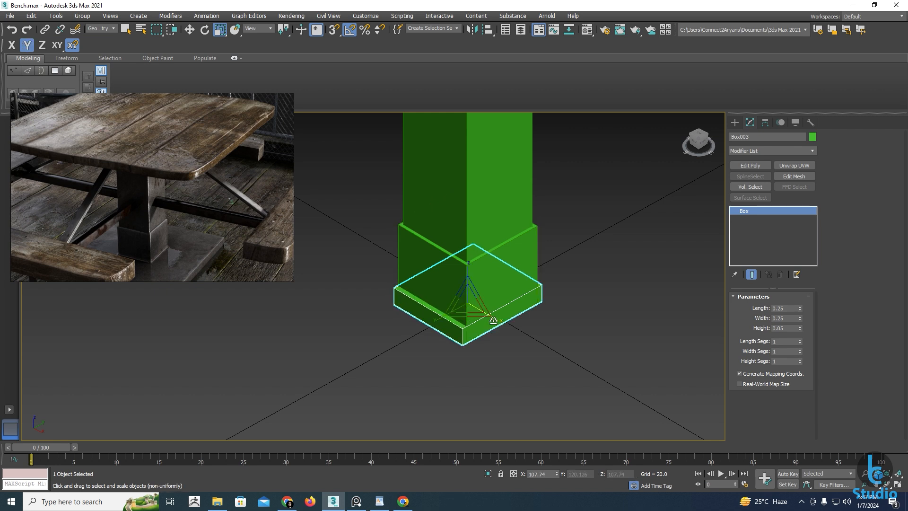
drag(490, 318, 505, 333)
key(ctrl+z)
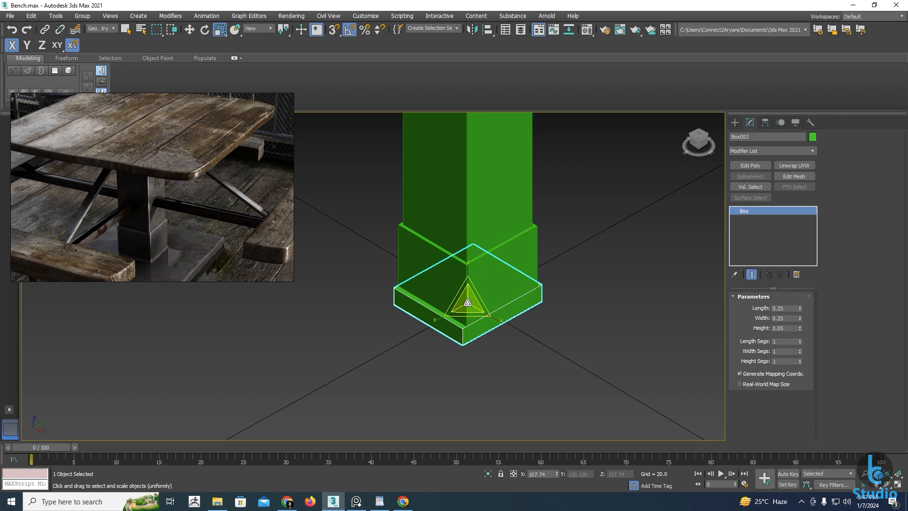
Uniformly scale the base plate up to roughly twice the foot block's width so it extends past all sides
drag(468, 303, 461, 253)
scroll(450, 315, down, 8)
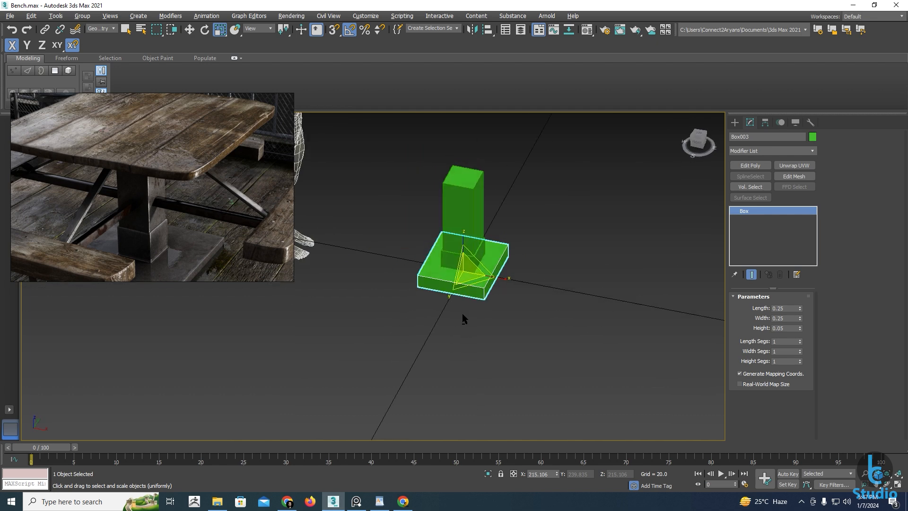
scroll(453, 290, up, 5)
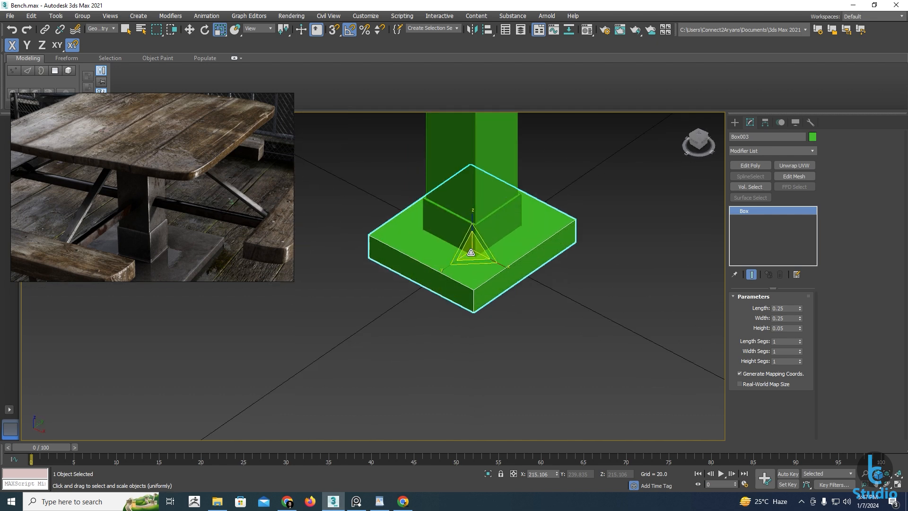
drag(473, 250, 472, 246)
Examine the base plate in the Front view, checking its bottom edge against the ground line and its proportions against the foot block
key(w)
alt+middle_drag(479, 262, 493, 240)
key(f)
key(z)
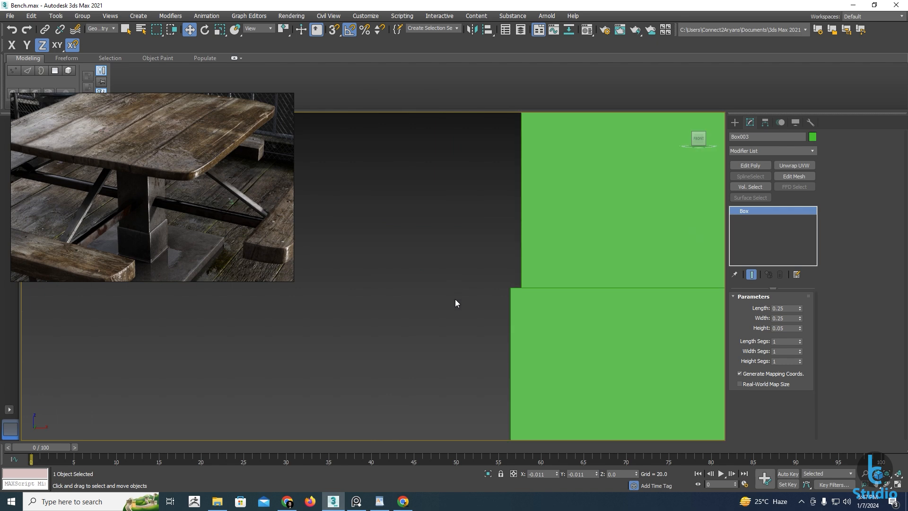
scroll(494, 332, down, 4)
middle_drag(527, 356, 490, 294)
scroll(422, 349, up, 5)
scroll(422, 348, down, 5)
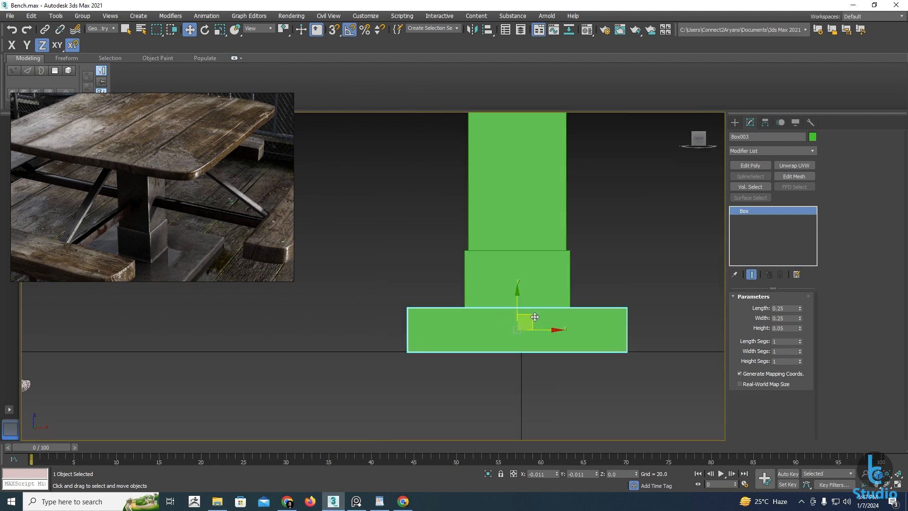
middle_drag(532, 315, 490, 290)
scroll(490, 290, down, 4)
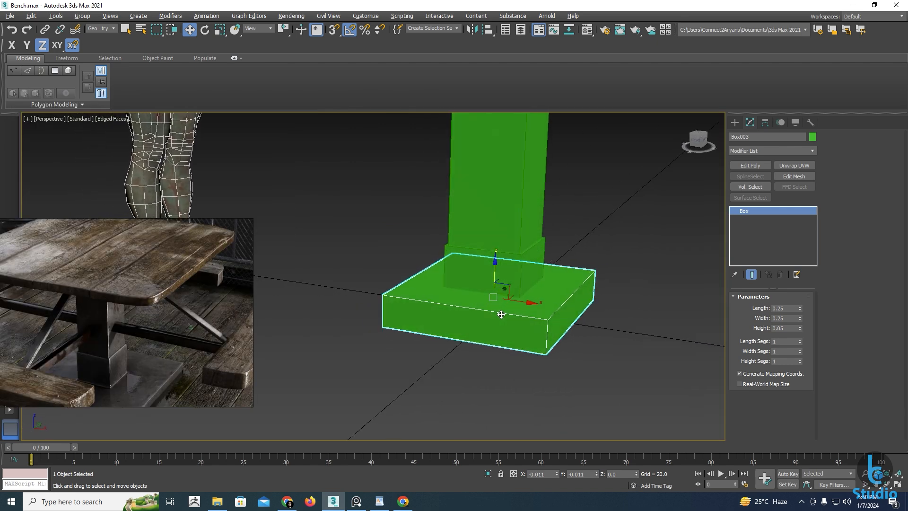
Set the base plate's height to 0.03
mouse_move(501, 314)
alt+middle_down()
mouse_move(515, 310)
mouse_move(507, 315)
alt+middle_up()
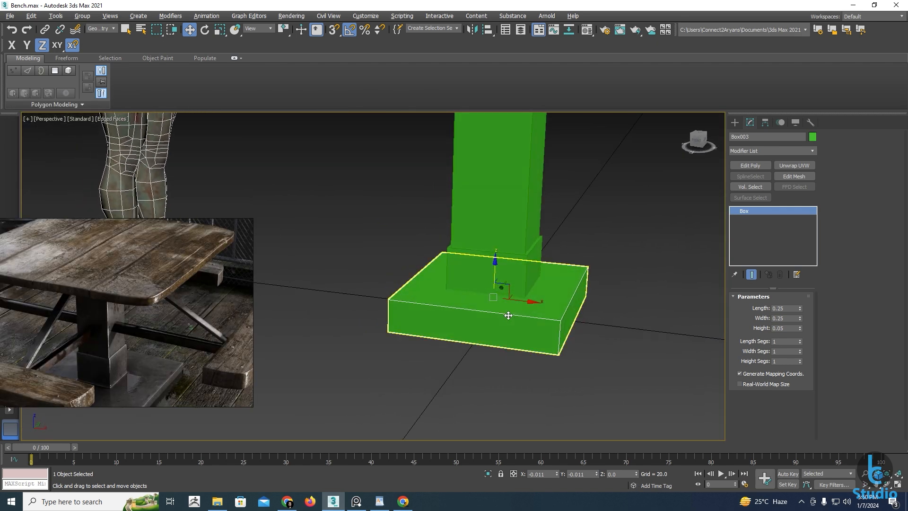
click(799, 330)
click(800, 330)
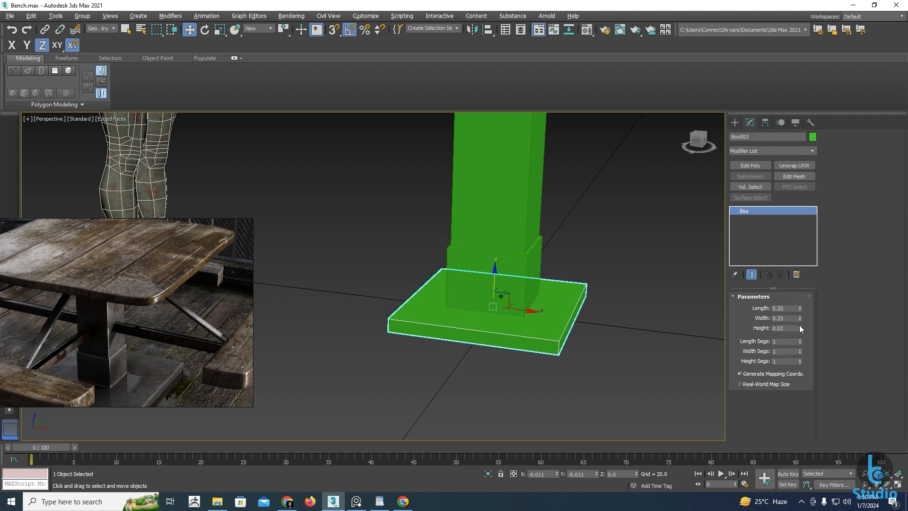
click(799, 325)
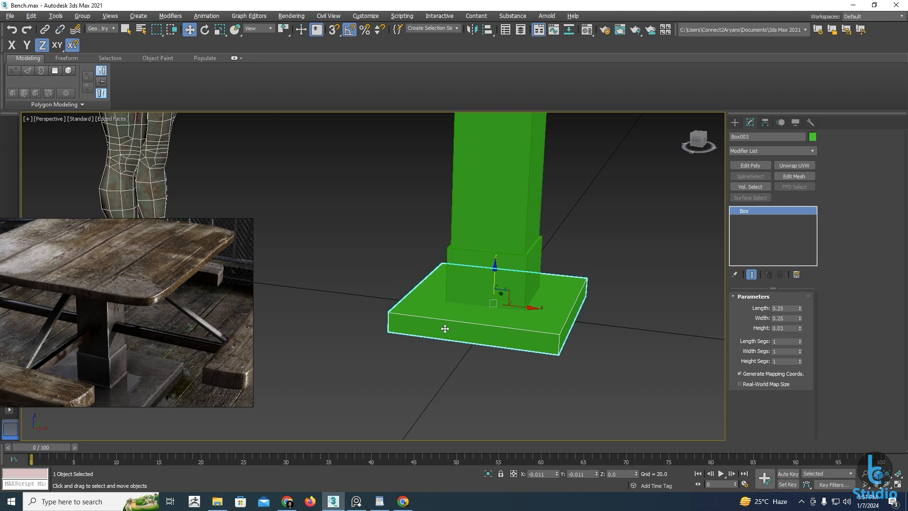
Convert the base plate to an editable poly and lower its top face about 0.014 along Z
mouse_move(445, 326)
alt+middle_down()
mouse_move(492, 316)
mouse_move(439, 324)
alt+middle_up()
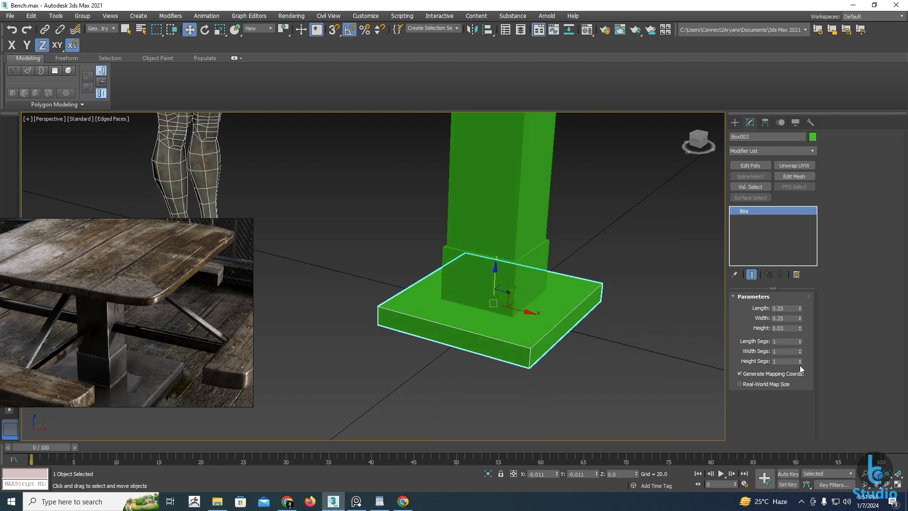
right_click(516, 304)
mouse_move(556, 402)
click(647, 410)
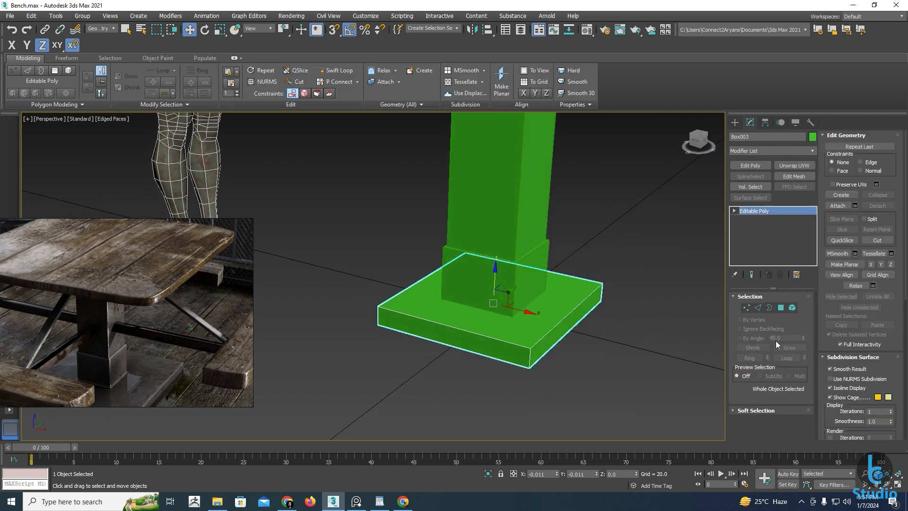
click(781, 308)
click(493, 264)
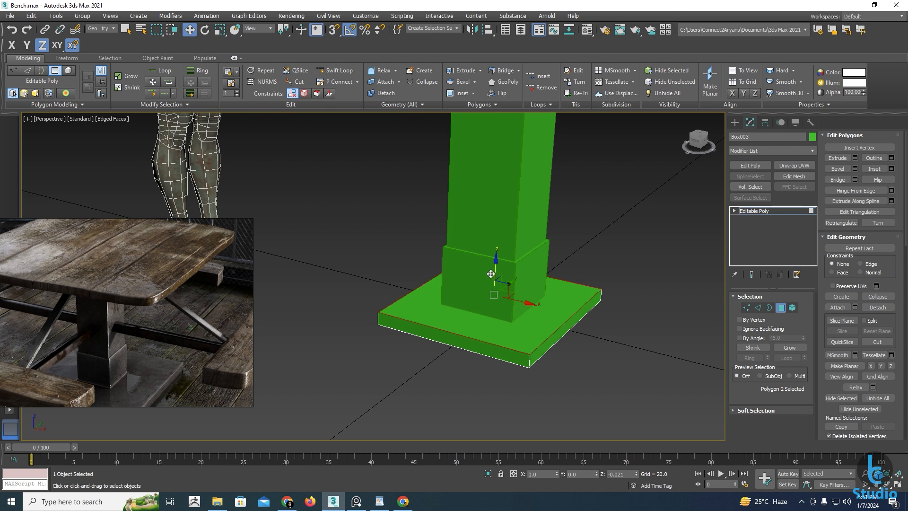
key(F2)
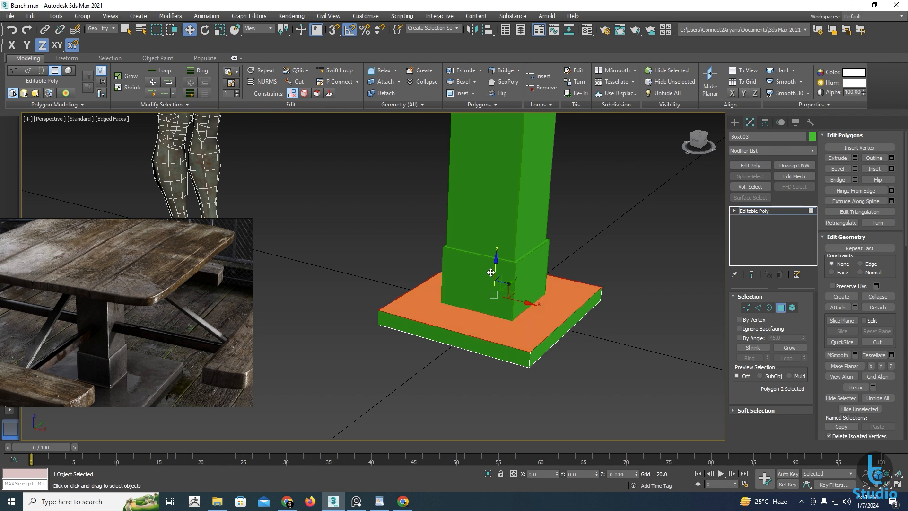
click(781, 307)
scroll(517, 304, down, 5)
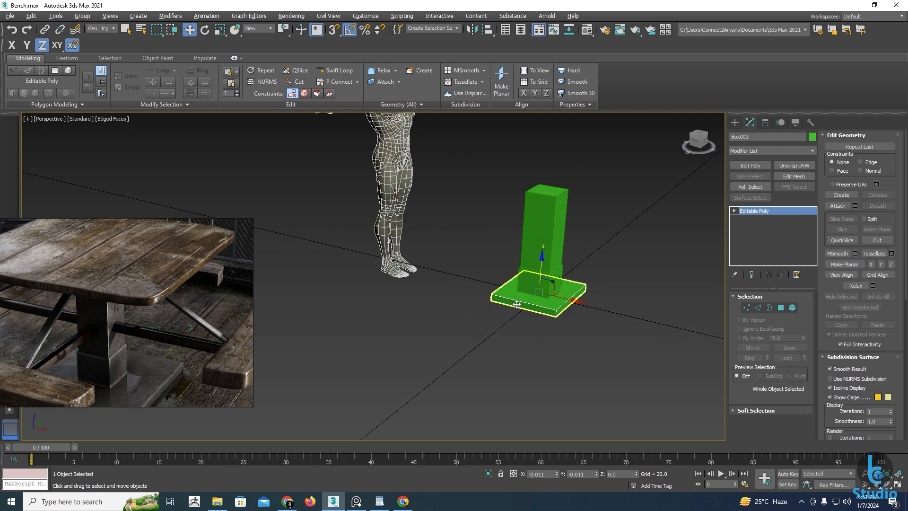
mouse_move(517, 304)
alt+middle_down()
mouse_move(446, 307)
mouse_move(516, 313)
alt+middle_up()
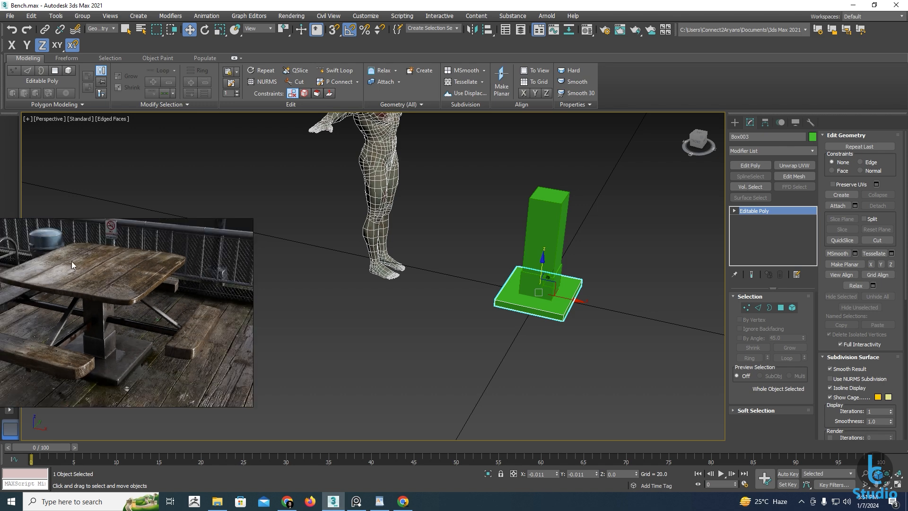
middle_drag(478, 267, 451, 284)
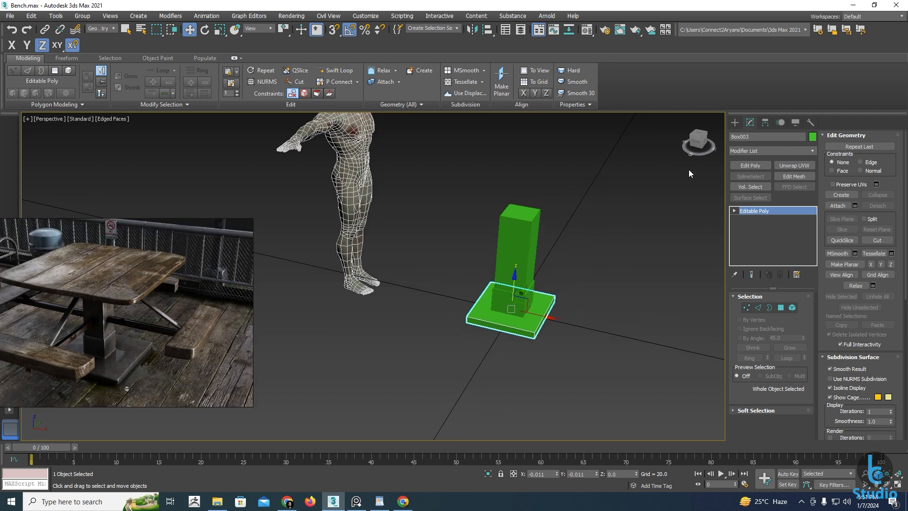
click(735, 124)
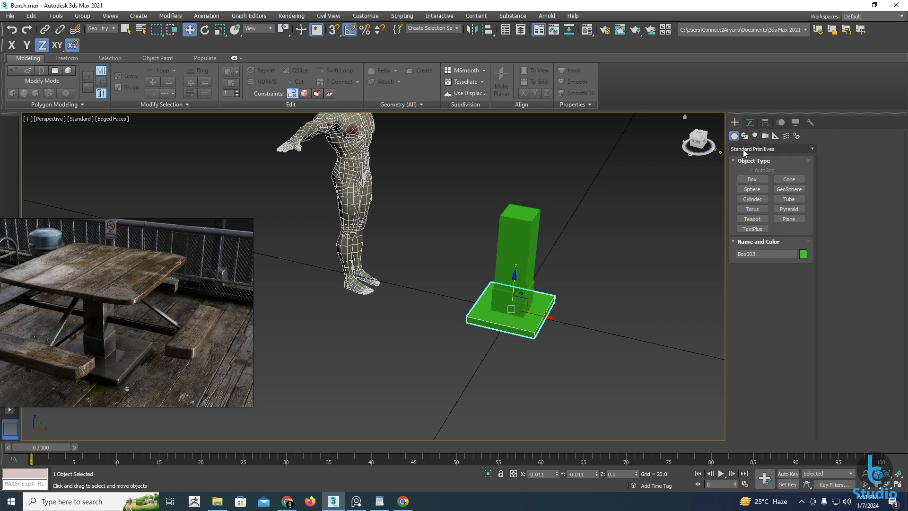
click(744, 152)
click(742, 169)
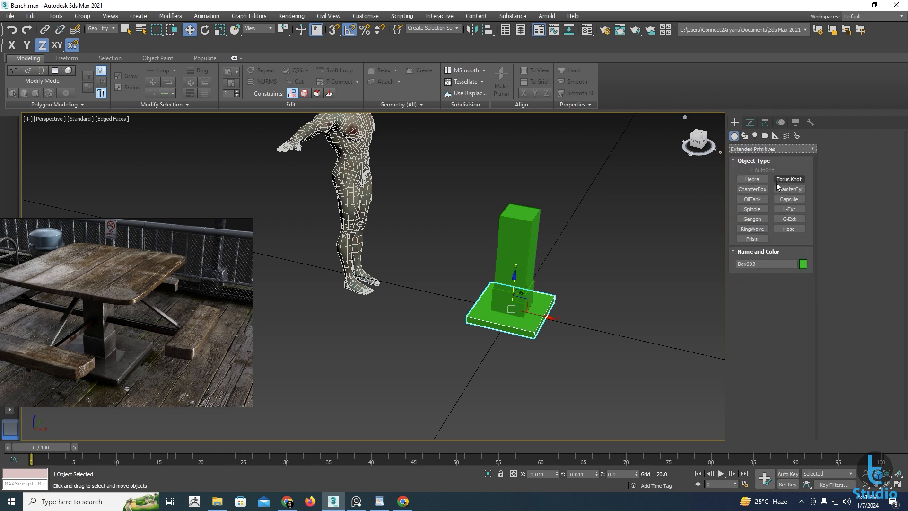
click(752, 189)
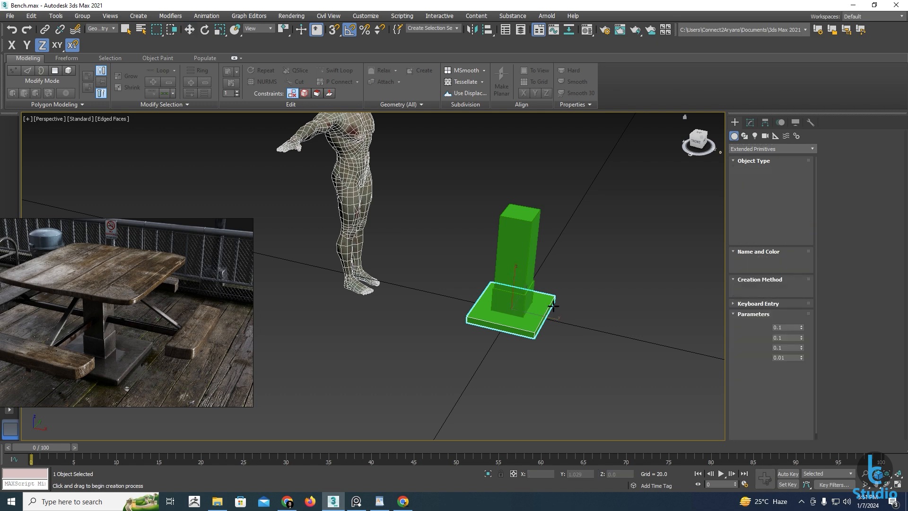
key(t)
key(z)
scroll(460, 287, down, 3)
middle_drag(495, 323, 447, 224)
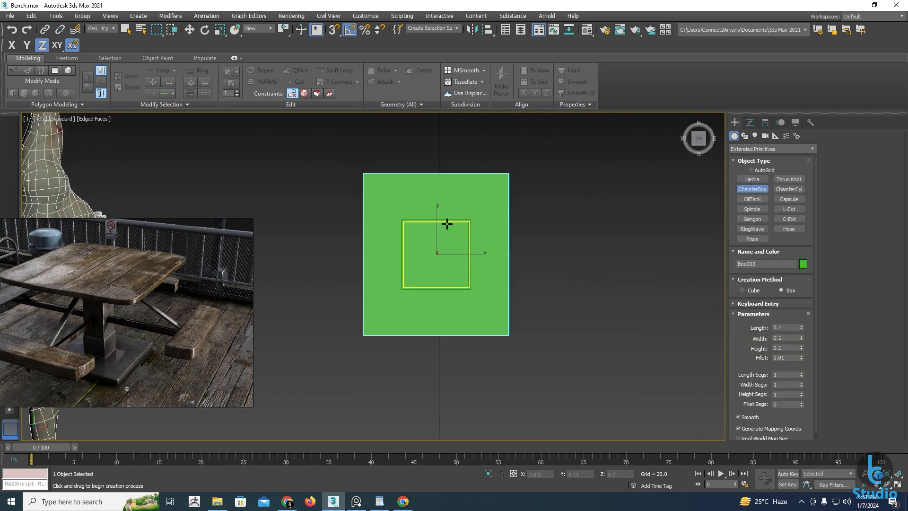
scroll(447, 224, down, 2)
key(w)
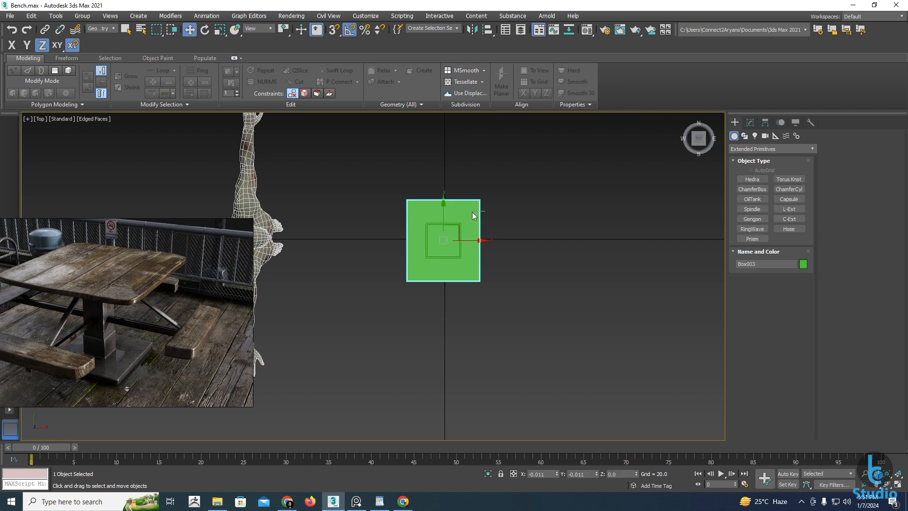
Select all eight vertices of the base plate in the Top view and scale them slightly wider along X
key(ctrl+d)
click(468, 212)
scroll(466, 213, up, 3)
click(750, 124)
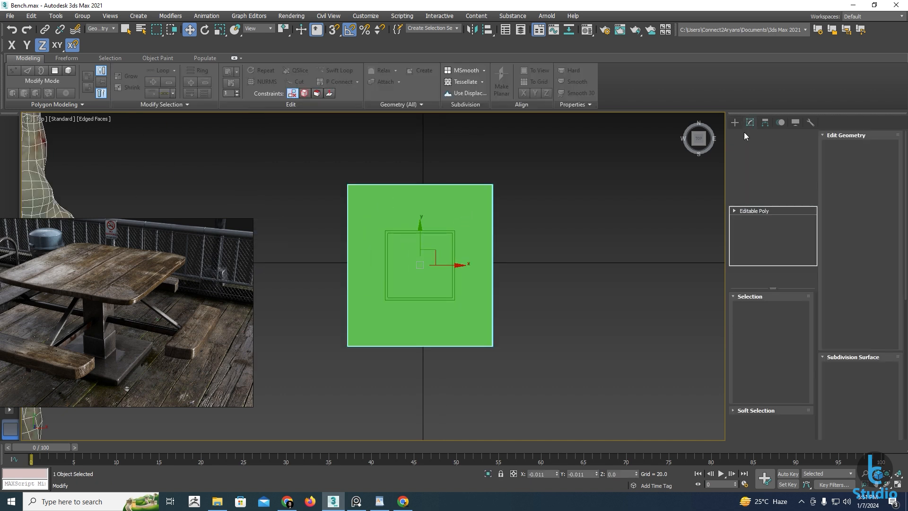
click(746, 307)
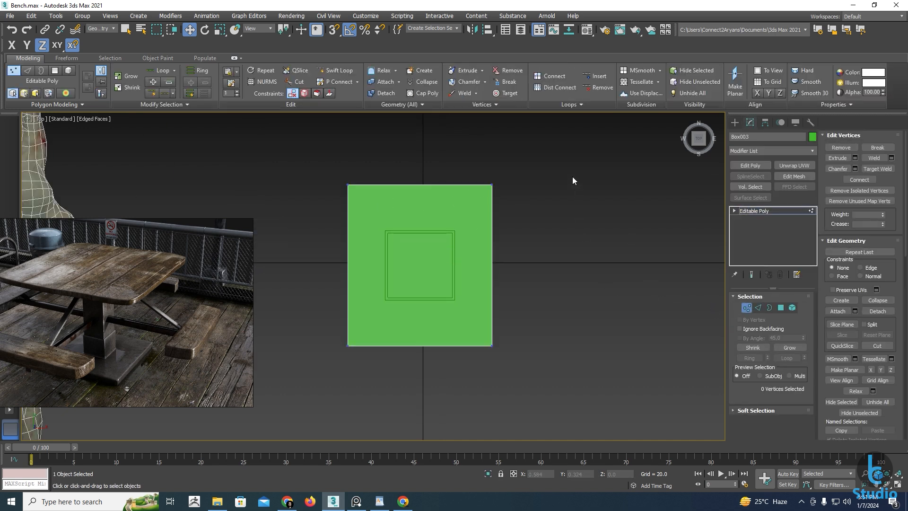
drag(406, 376, 320, 383)
key(r)
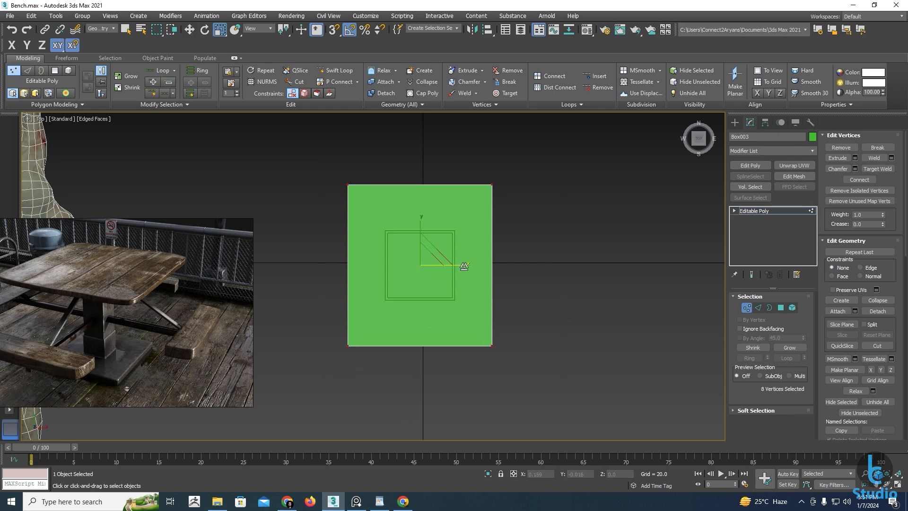
drag(464, 266, 468, 265)
Select the base plate's four top perimeter edges and grow the selection to include its four vertical corner edges
alt+middle_drag(427, 283, 379, 240)
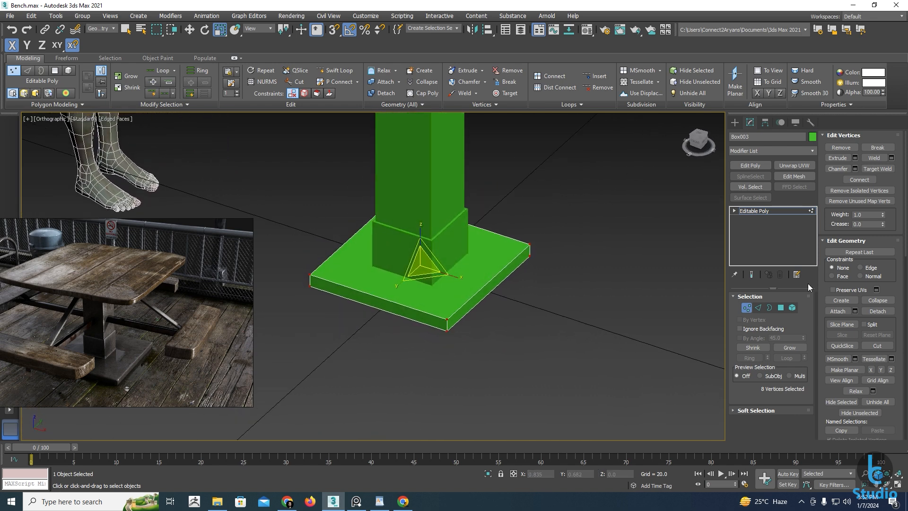
click(758, 308)
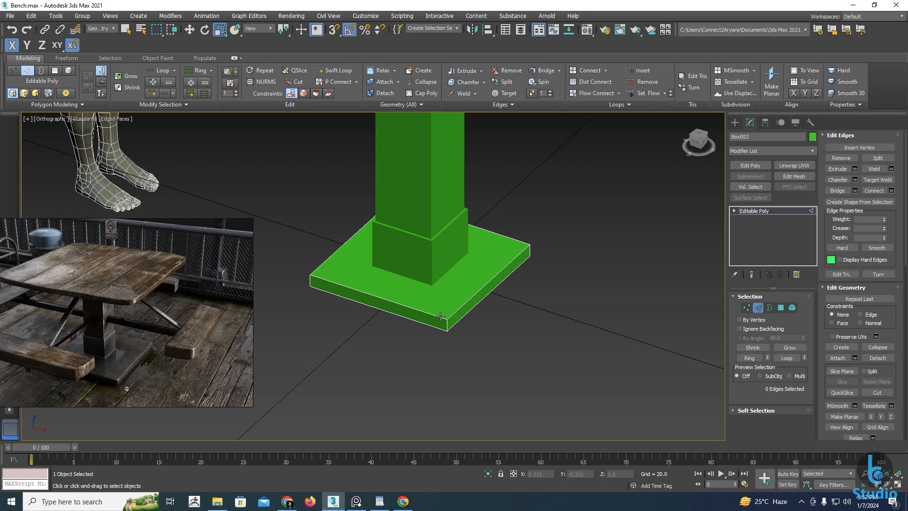
click(465, 305)
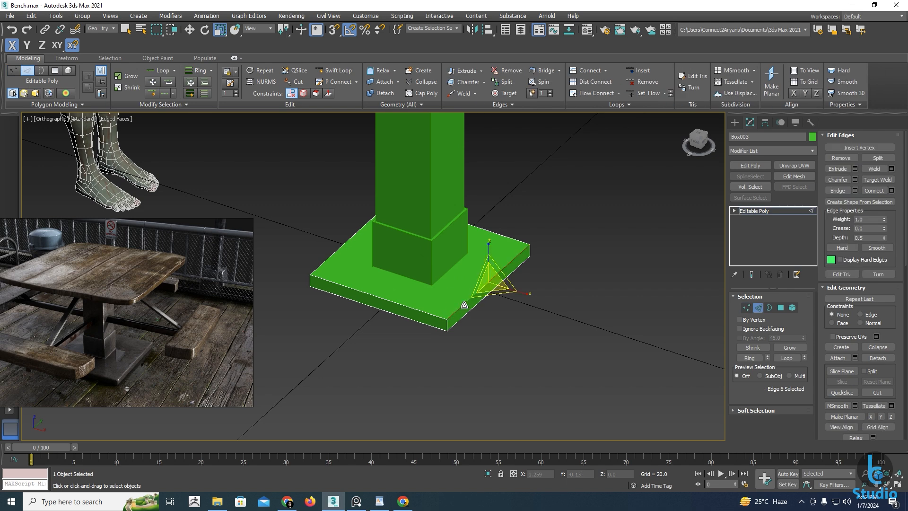
ctrl+click(394, 301)
alt+middle_drag(349, 270, 373, 271)
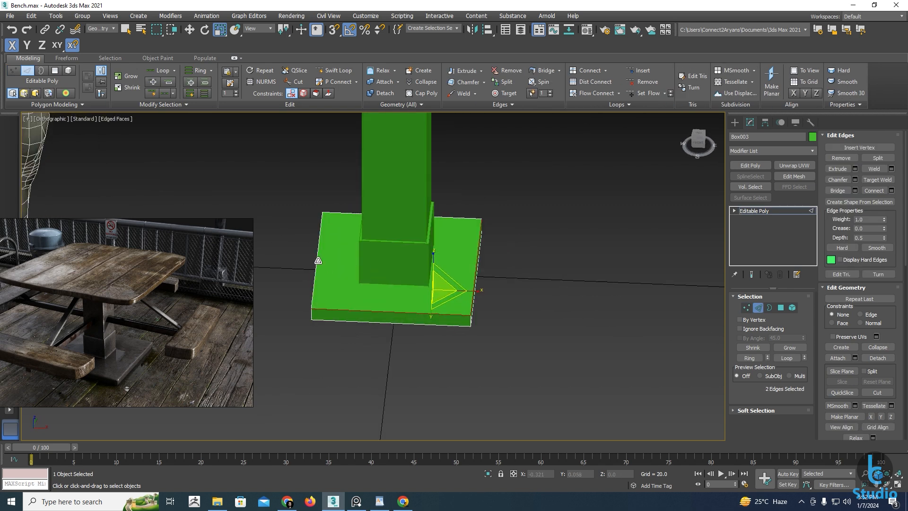
ctrl+click(316, 261)
ctrl+click(342, 216)
alt+middle_drag(341, 218, 450, 290)
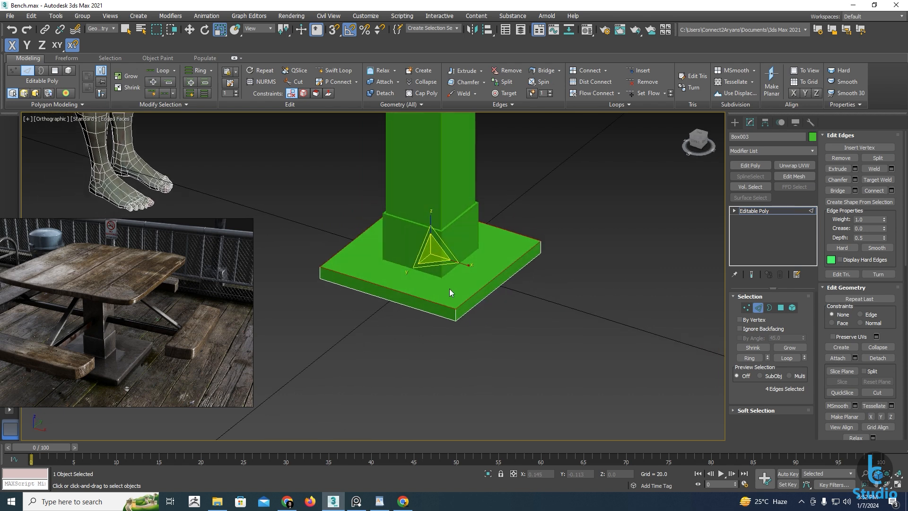
scroll(450, 289, up, 5)
scroll(456, 357, down, 3)
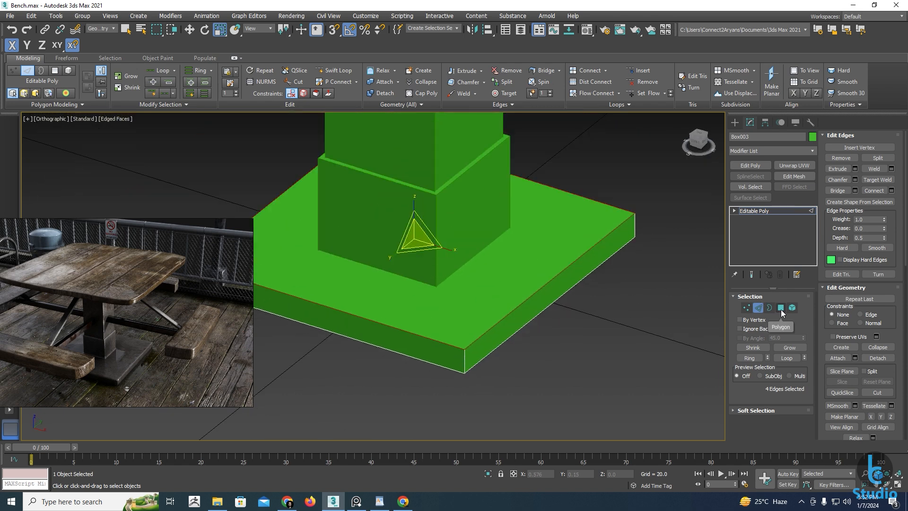
click(789, 348)
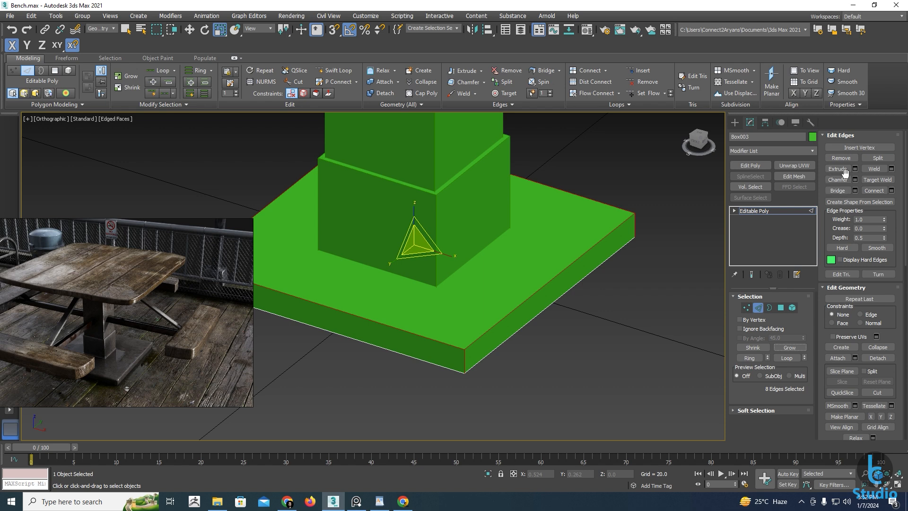
Chamfer the selected base plate edges with an amount of 0.005
click(854, 180)
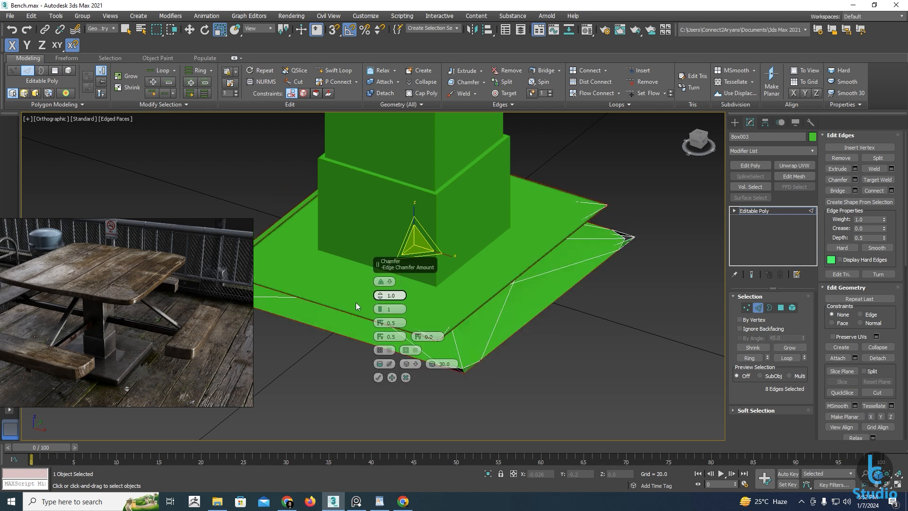
text(0)
key(Return)
click(379, 294)
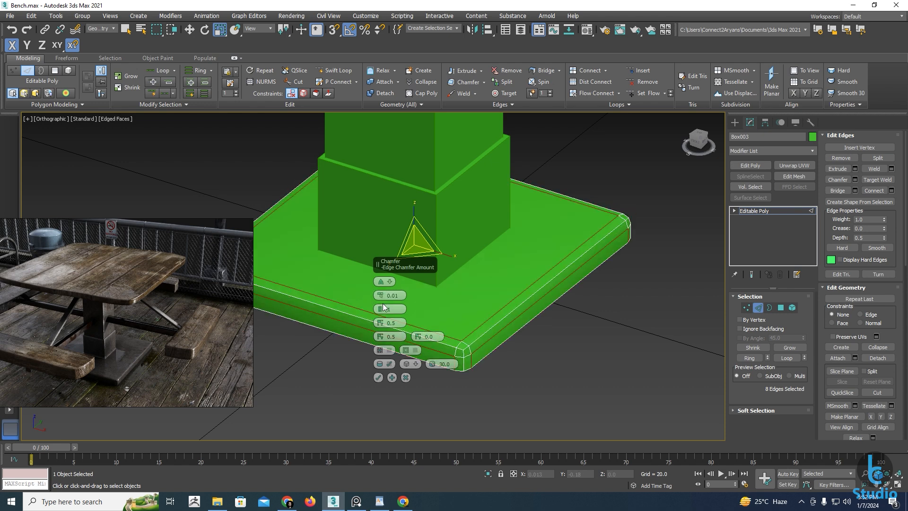
click(396, 296)
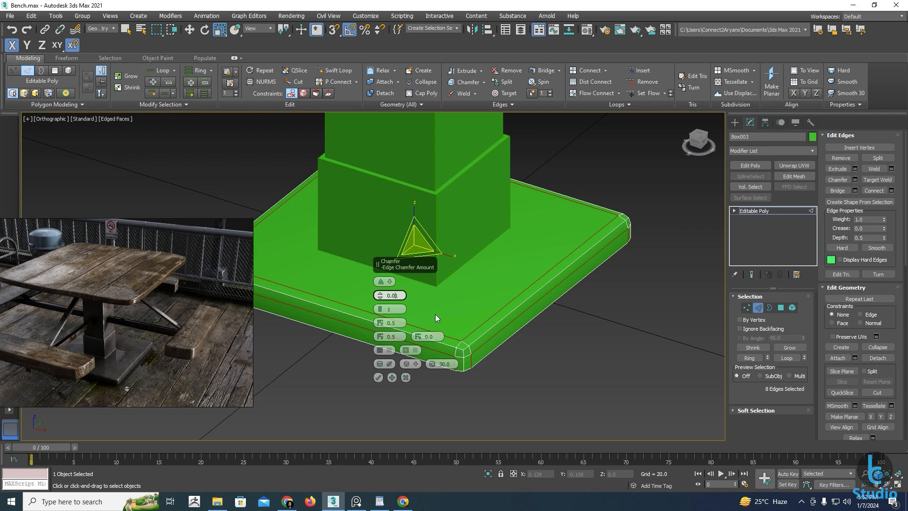
text(0)
key(shift+Right)
text(5)
key(Return)
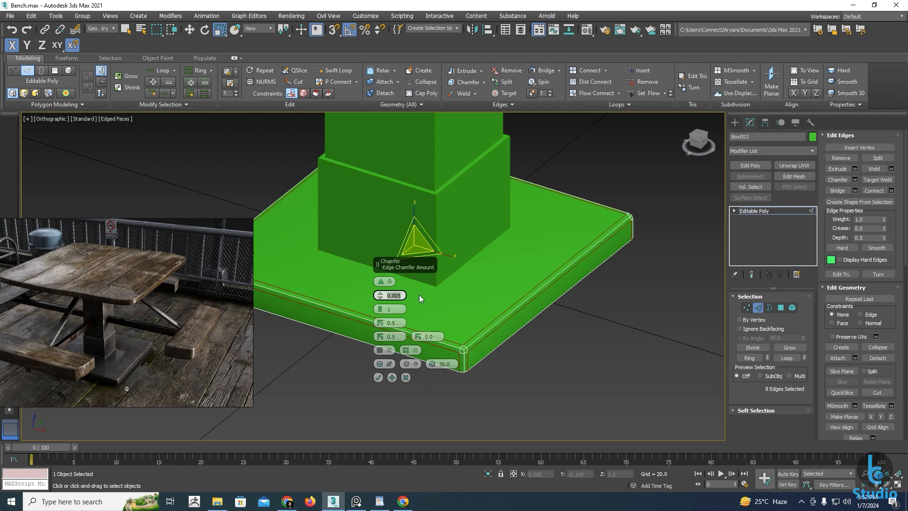
Set the base plate's chamfer amount to 0.008 with one segment, apply it and deselect the plate
click(380, 308)
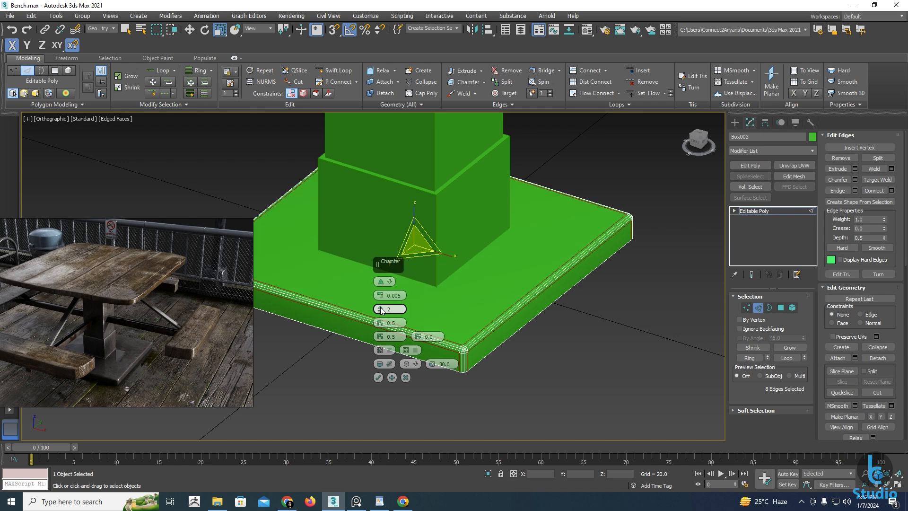
click(403, 296)
text(0.008)
key(Return)
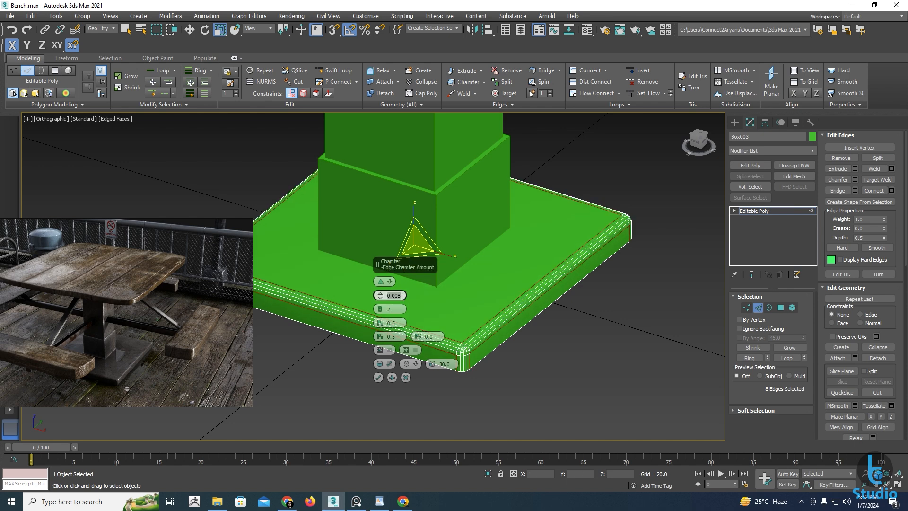
click(380, 310)
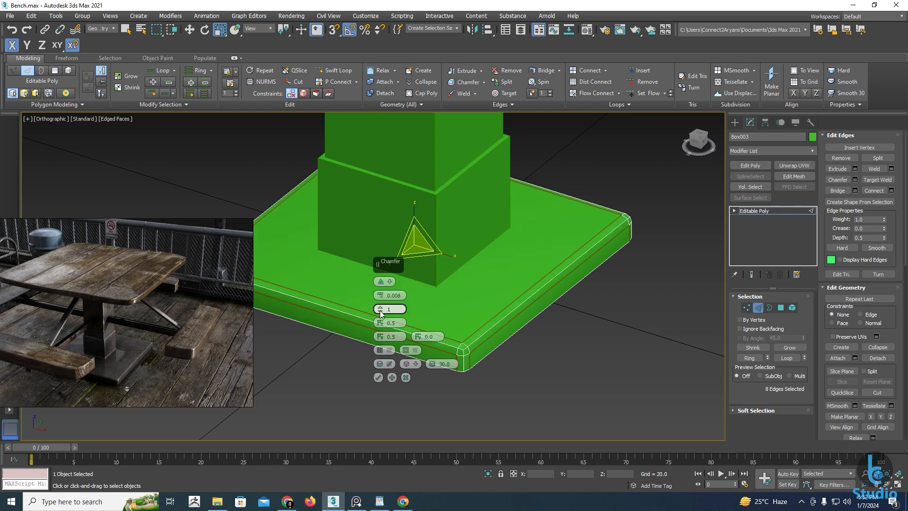
click(378, 378)
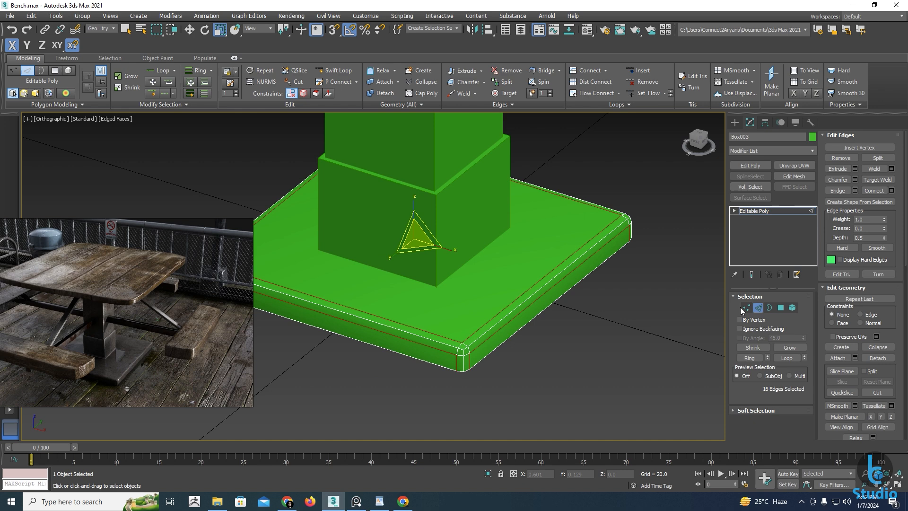
click(768, 308)
click(556, 373)
scroll(554, 374, down, 3)
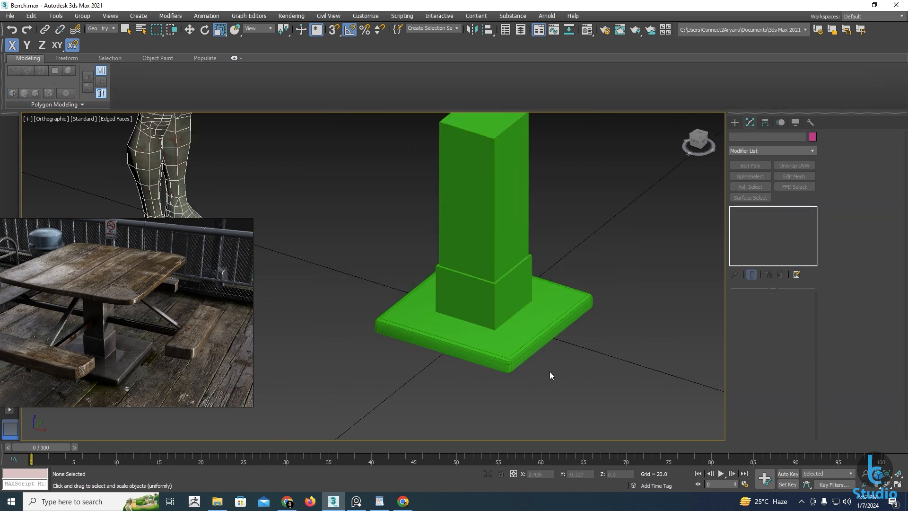
middle_drag(521, 326, 461, 332)
click(441, 339)
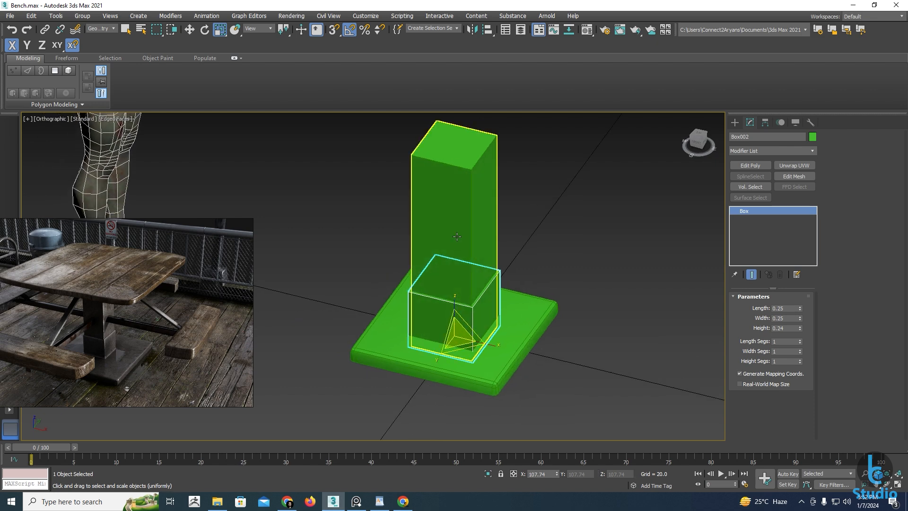
click(438, 245)
alt+middle_drag(419, 237, 456, 263)
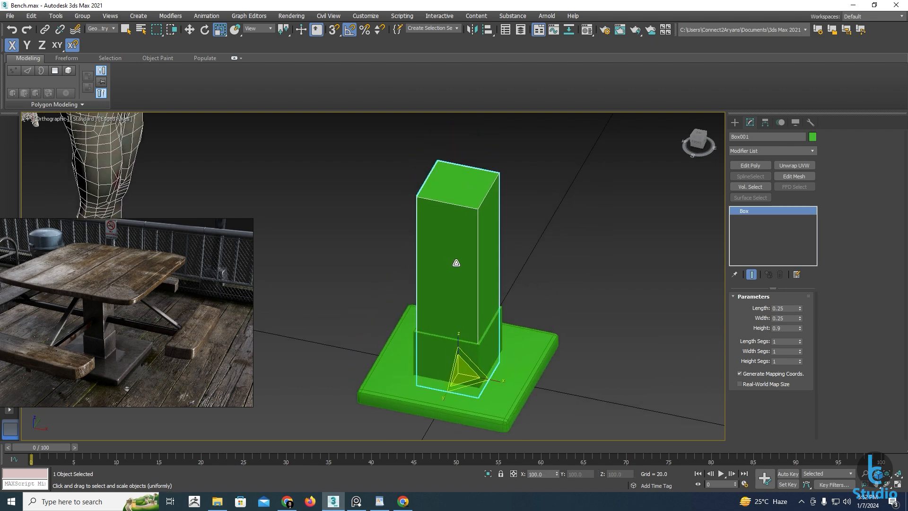
scroll(459, 257, down, 5)
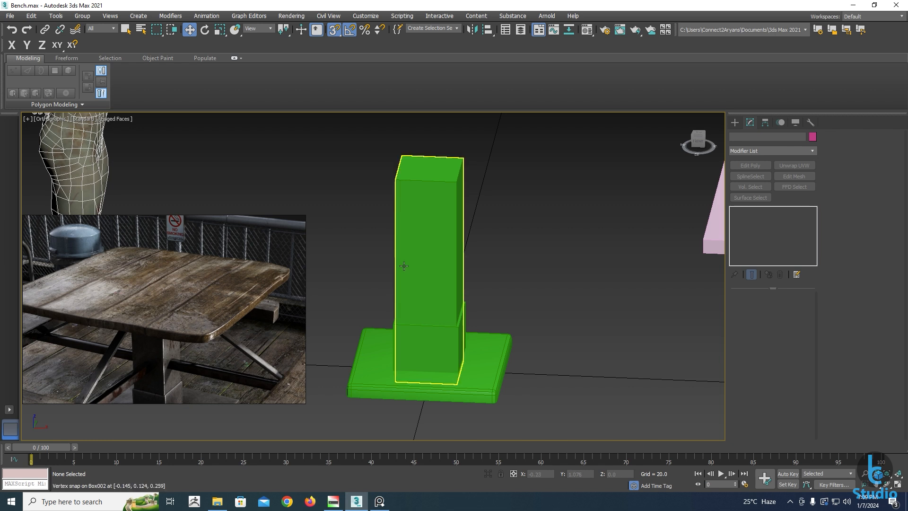
Draw a flat box about 1.149 long and 0.494 wide beside the post's centre in the Top view, and zero its Y position
key(t)
scroll(447, 289, up, 2)
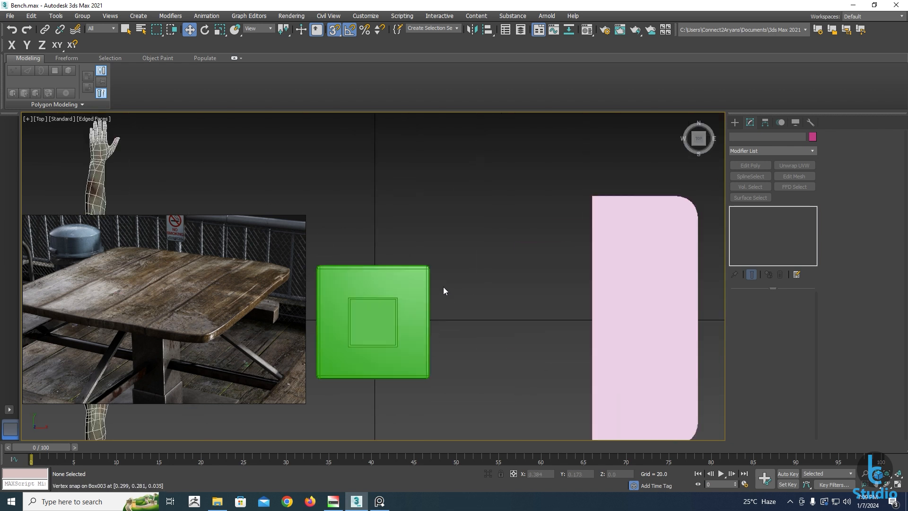
click(734, 123)
click(752, 179)
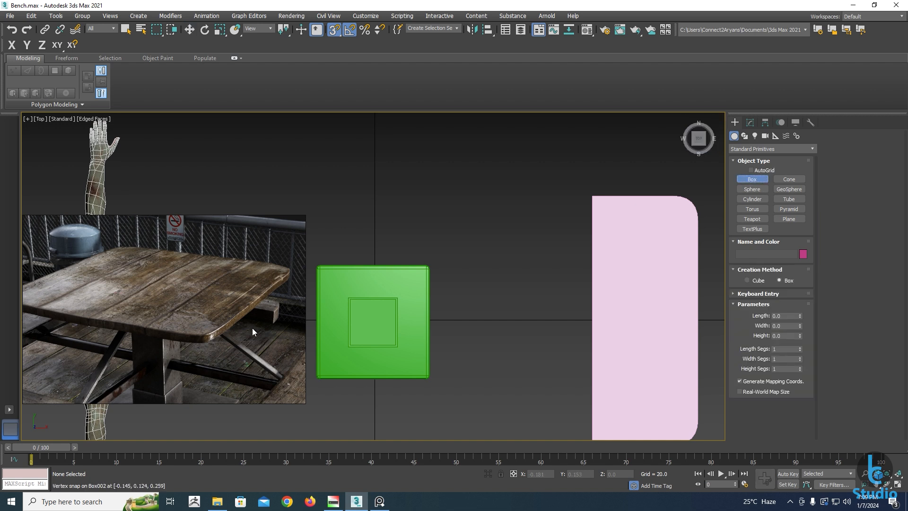
middle_drag(359, 254, 410, 209)
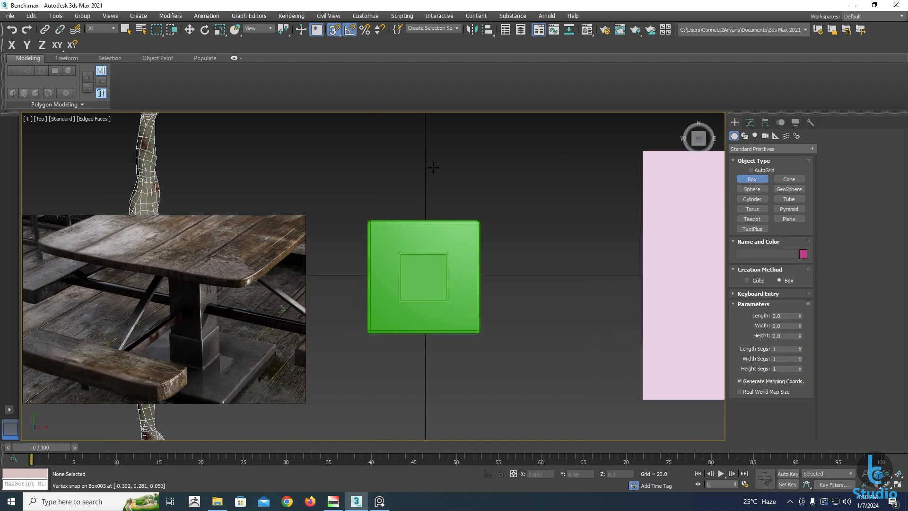
drag(430, 168, 521, 379)
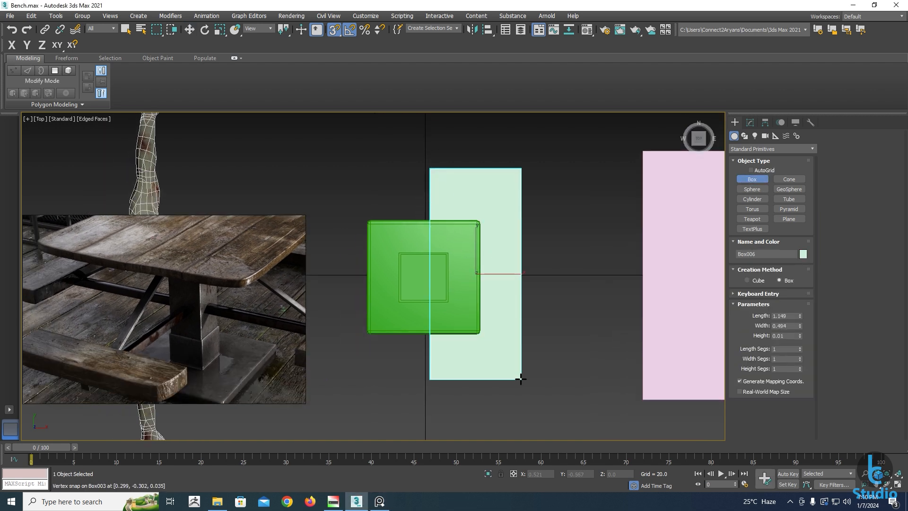
right_click(503, 343)
click(752, 123)
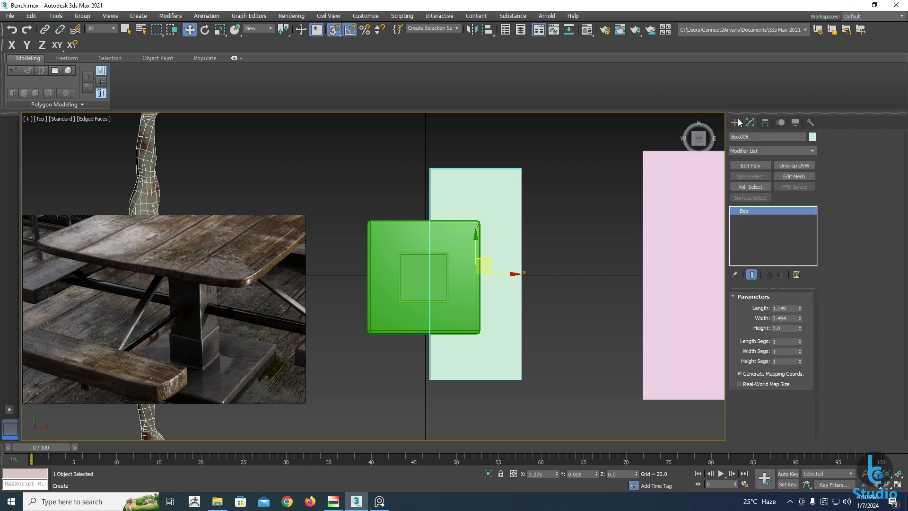
right_click(597, 472)
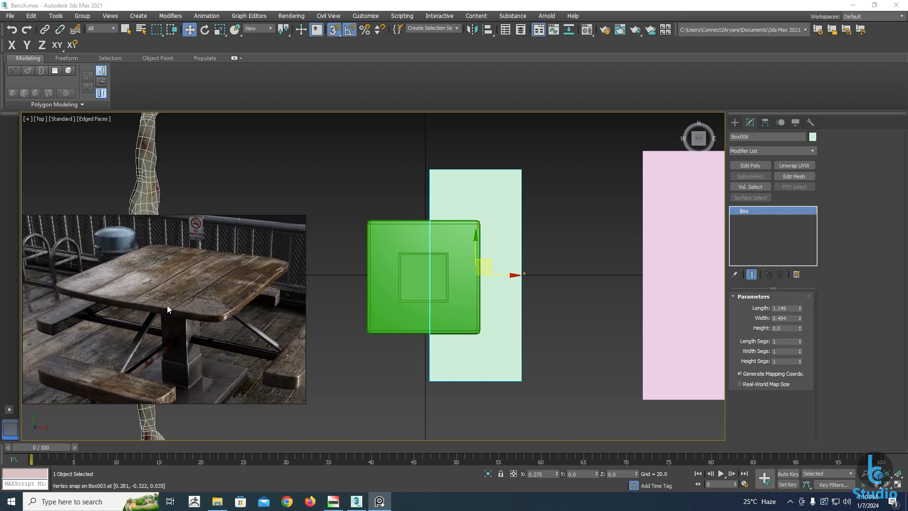
Turn off snapping and raise the new box along Z to about 0.934, level with the top of the post
alt+middle_drag(549, 311, 501, 259)
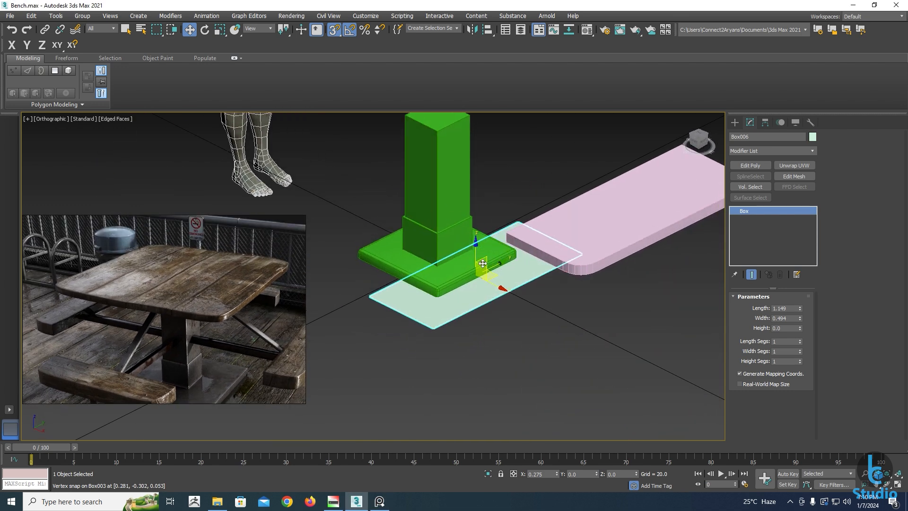
drag(477, 195, 469, 119)
middle_drag(447, 189, 521, 284)
key(ctrl+z)
key(s)
drag(503, 359, 486, 191)
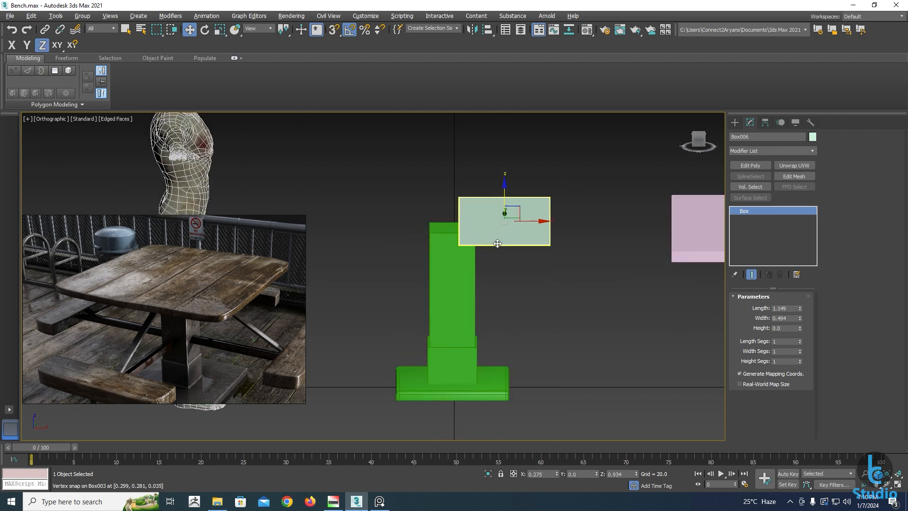
alt+middle_drag(497, 246, 489, 250)
Set the tabletop box's height to 0.06
drag(800, 326, 800, 327)
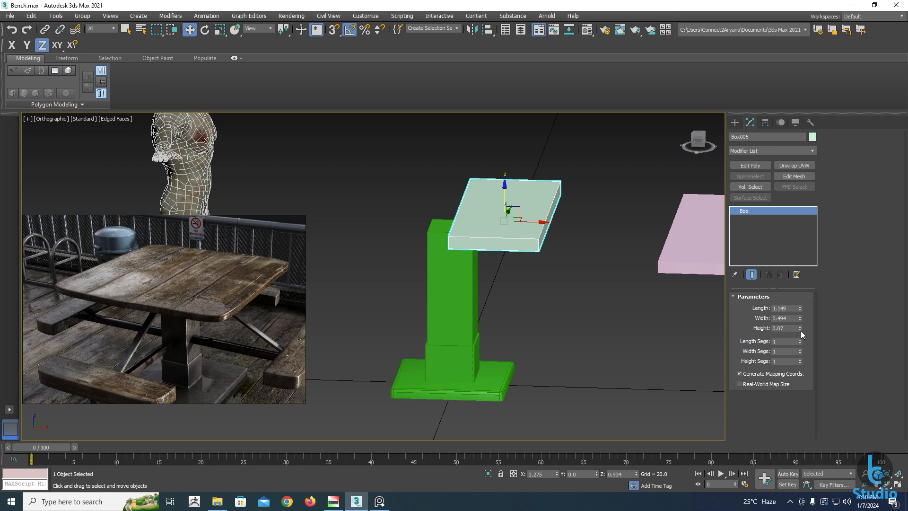
click(800, 330)
alt+middle_drag(469, 229, 457, 262)
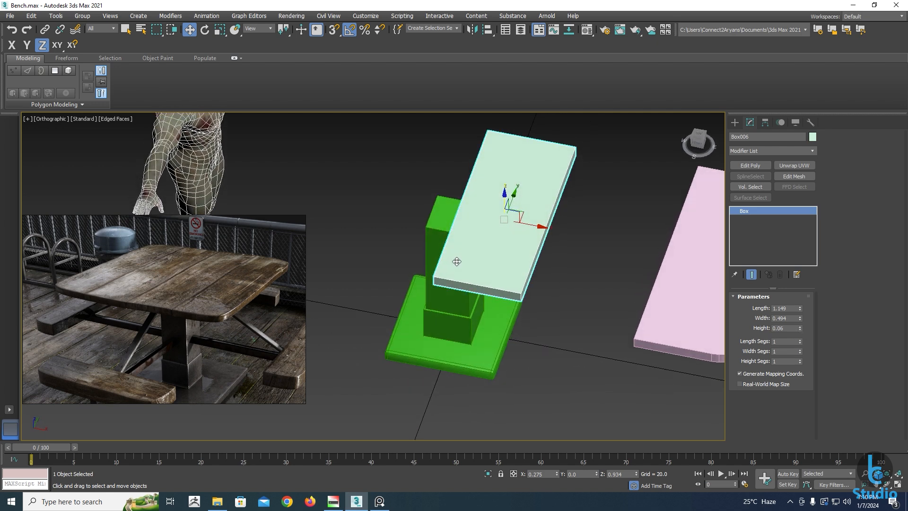
Set the tabletop box's length to 1.35 in the Top view to match the bench seat
key(t)
scroll(463, 277, down, 3)
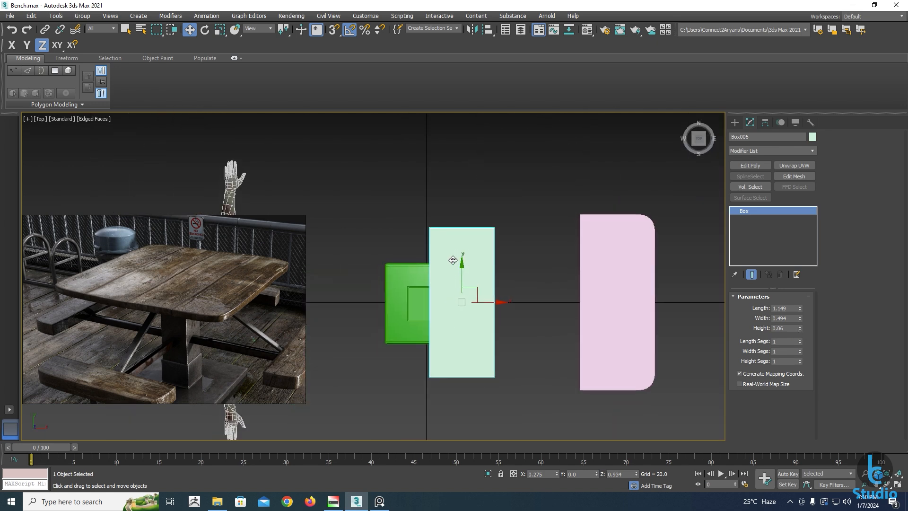
drag(801, 307, 802, 306)
double_click(781, 308)
text(1)
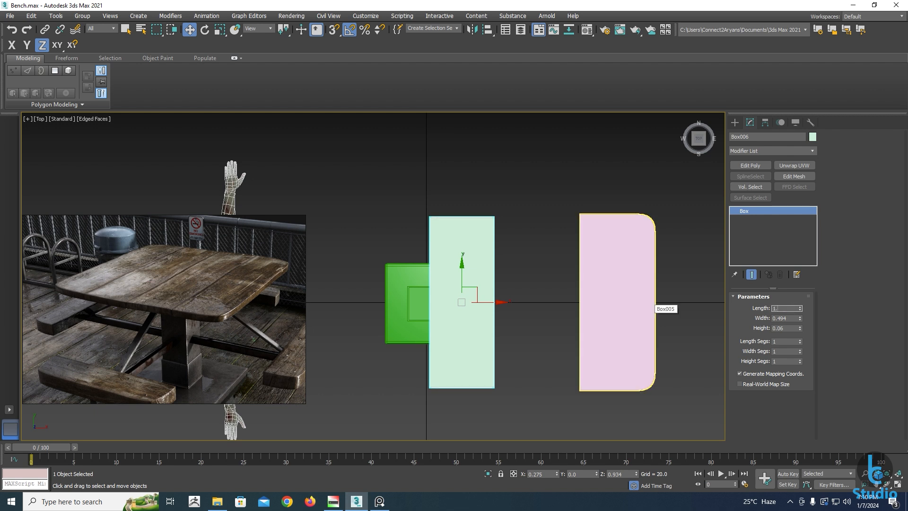
text(.35)
key(Return)
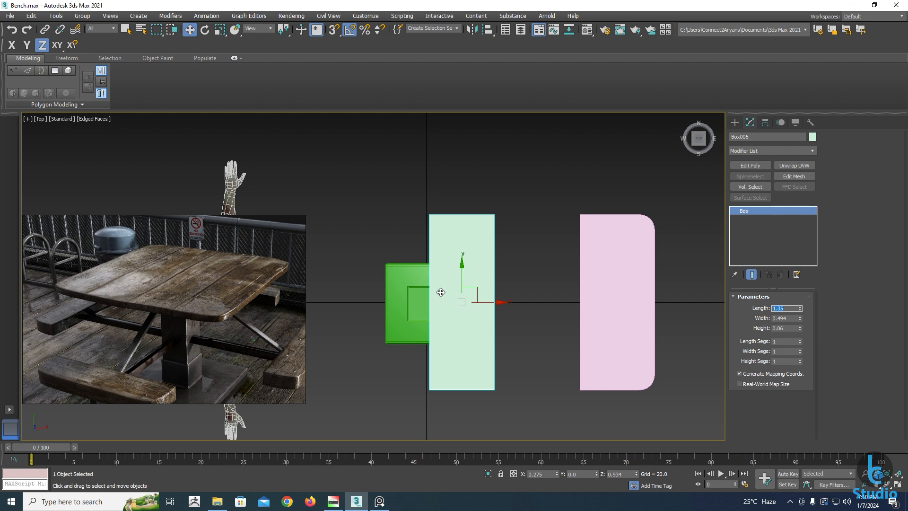
Set the tabletop box's width to 0.45
scroll(439, 231, up, 3)
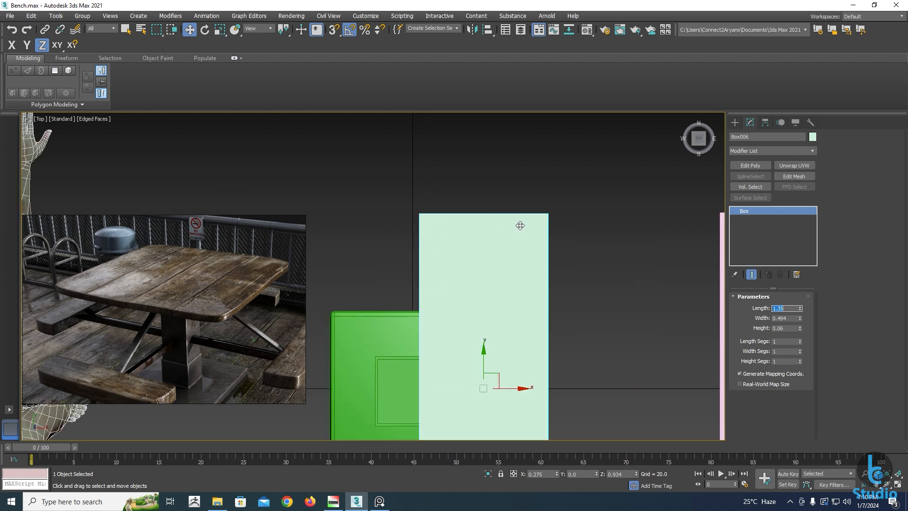
scroll(492, 235, down, 3)
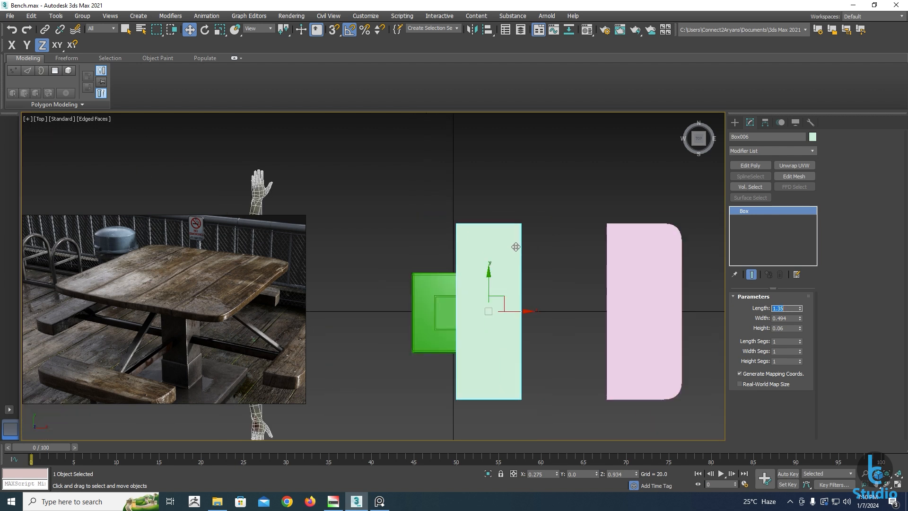
double_click(794, 319)
key(BackSpace)
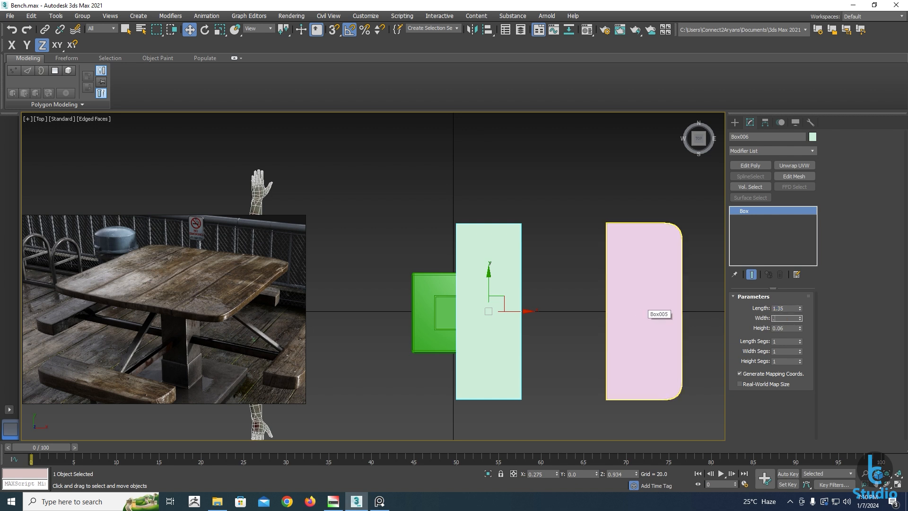
text(.45)
key(Return)
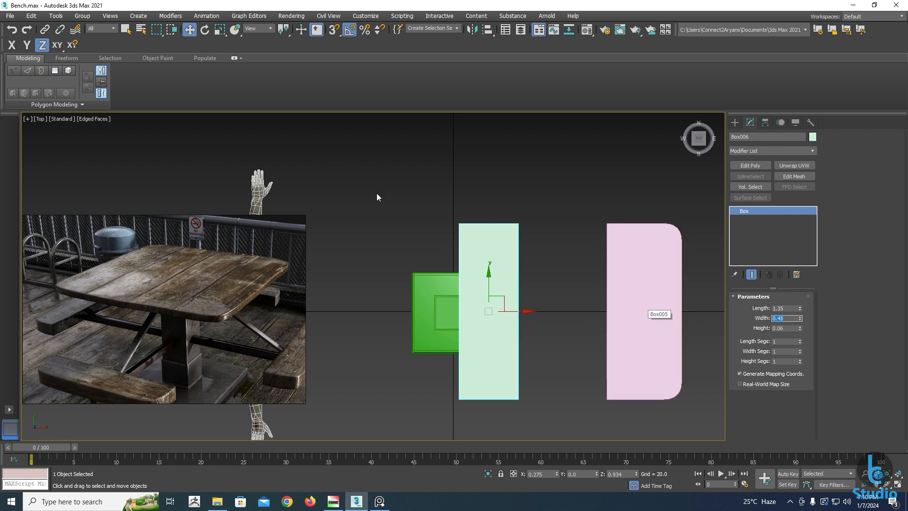
Clone the tabletop box along negative X in the Top view to about X -0.196, leaving a narrow gap between the boards
scroll(489, 291, up, 2)
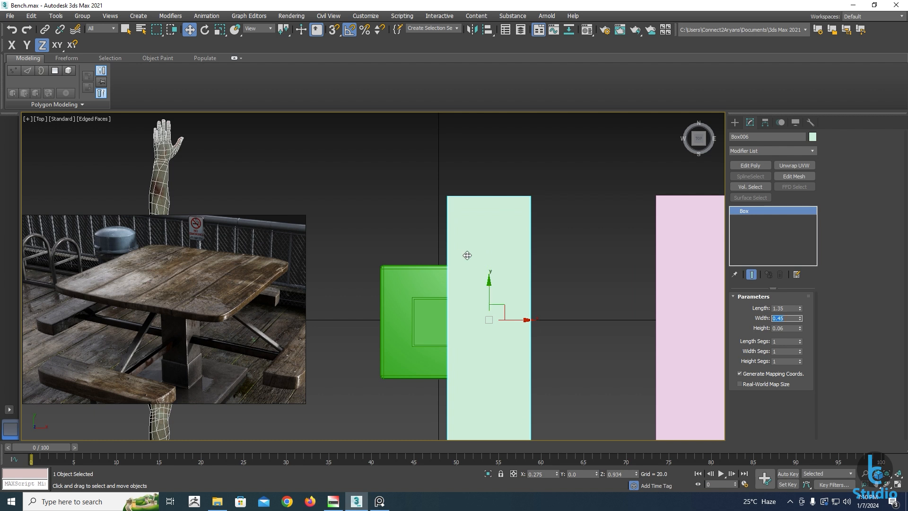
scroll(490, 272, up, 1)
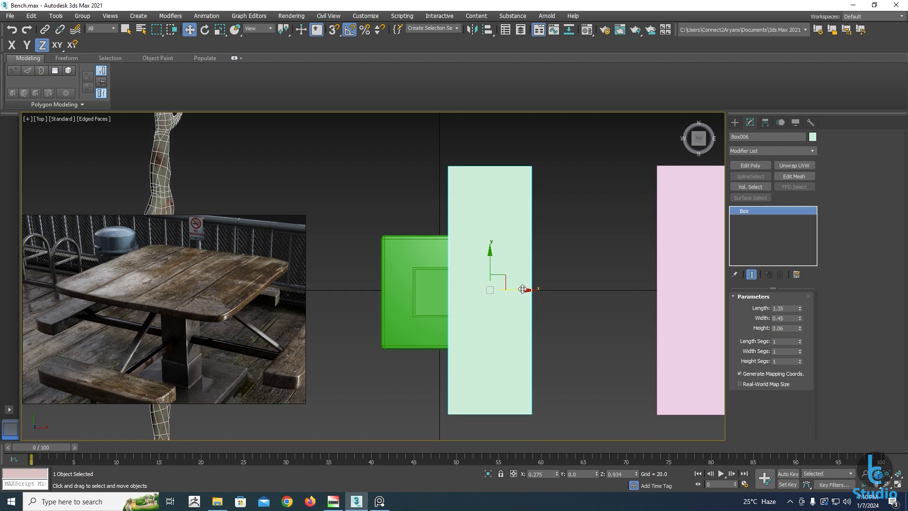
shift+drag(522, 289, 436, 277)
click(454, 294)
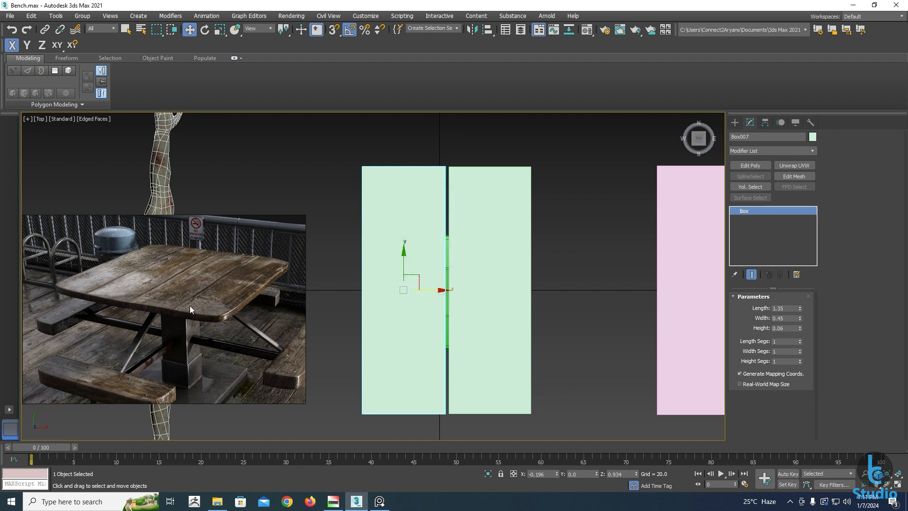
click(468, 326)
alt+middle_drag(477, 325, 490, 337)
key(p)
middle_drag(521, 371, 499, 298)
right_click(498, 298)
mouse_move(578, 396)
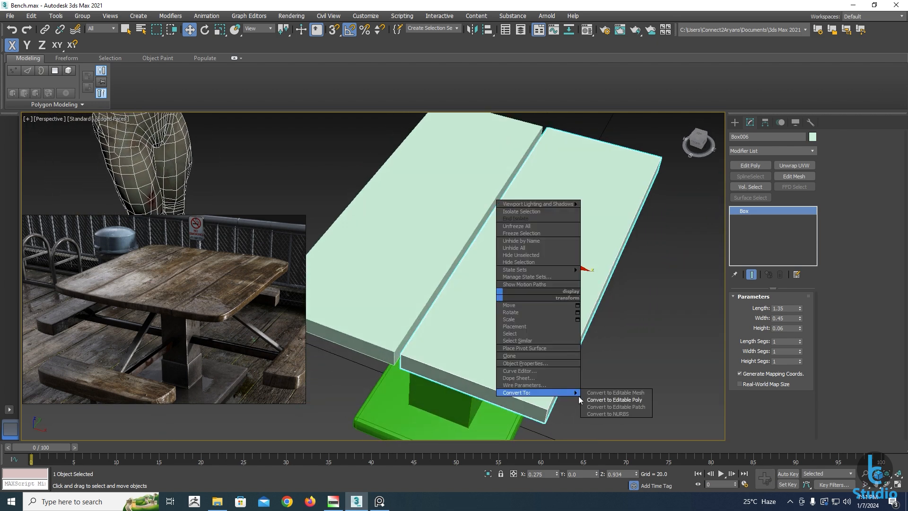
click(608, 402)
middle_drag(516, 380, 520, 282)
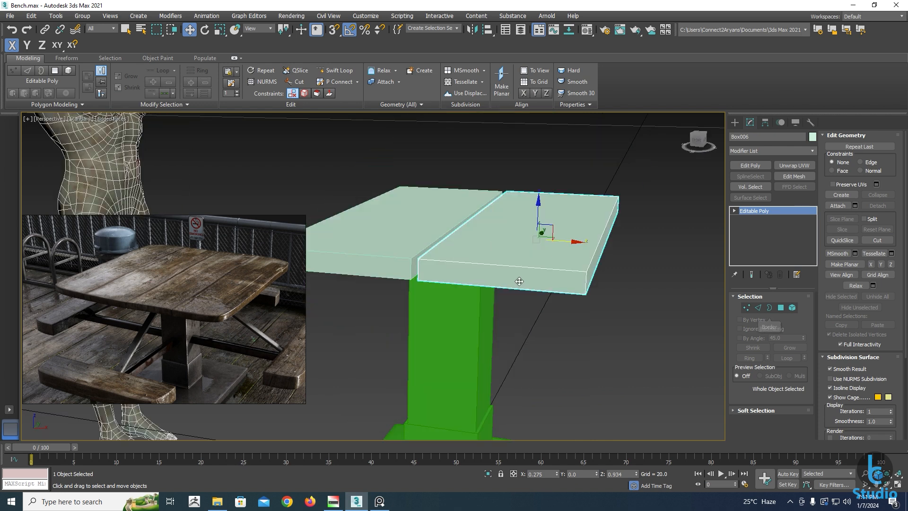
key(ctrl+z)
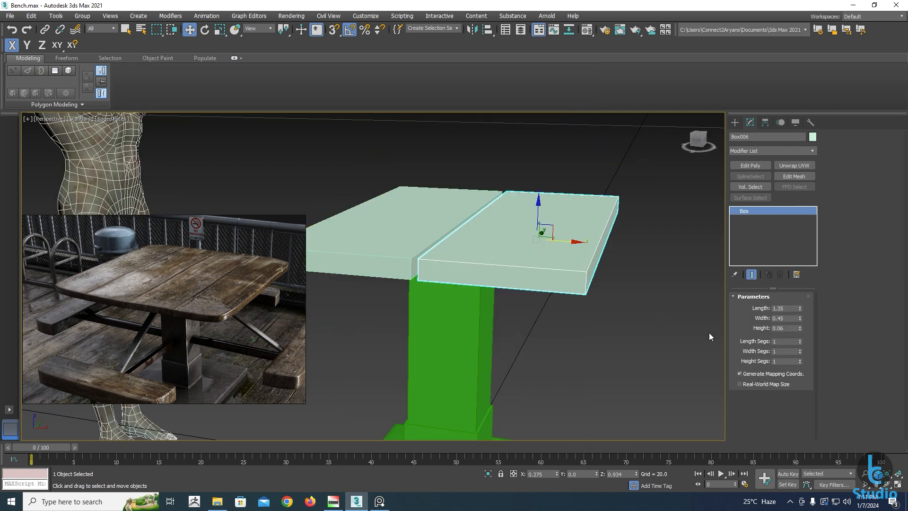
Set the height of both tabletop boards to 0.05
drag(793, 328, 735, 330)
key(BackSpace)
key(Return)
click(383, 245)
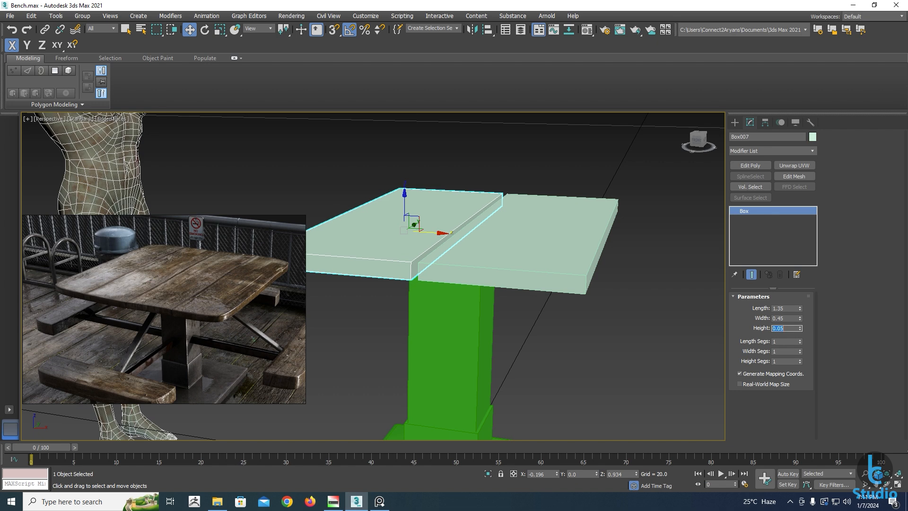
Convert the original tabletop board, on the positive X side, to an Editable Poly
click(539, 234)
right_click(539, 235)
mouse_move(591, 332)
click(657, 340)
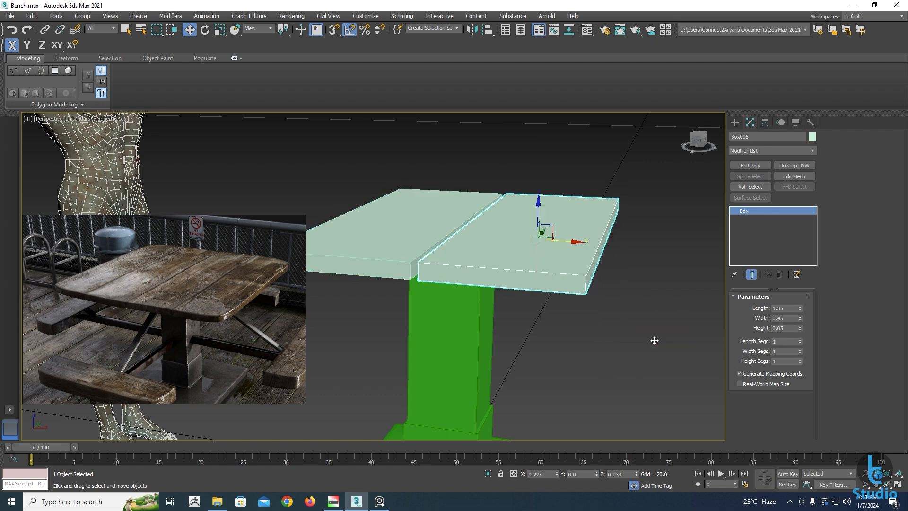
Chamfer the board's two outer vertical corner edges by 0.08 with 2 segments, rounding them like the reference tabletop
click(758, 307)
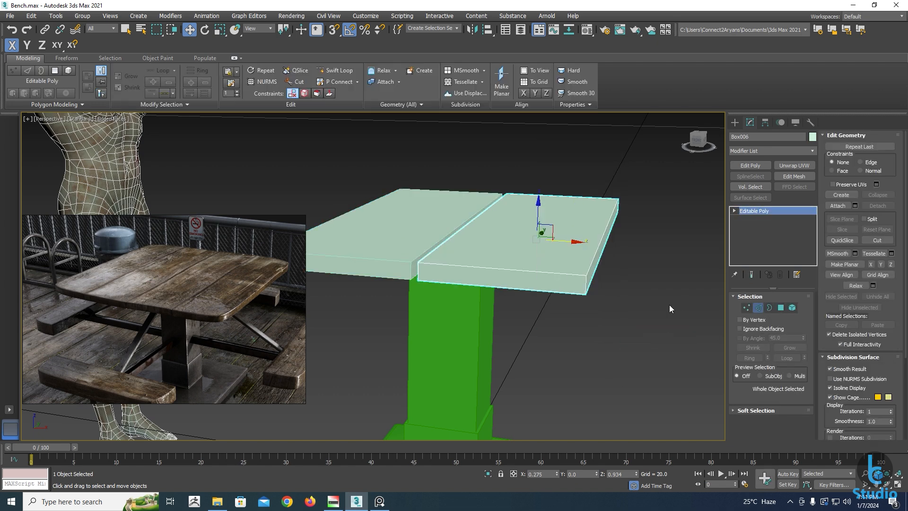
click(587, 284)
ctrl+click(619, 206)
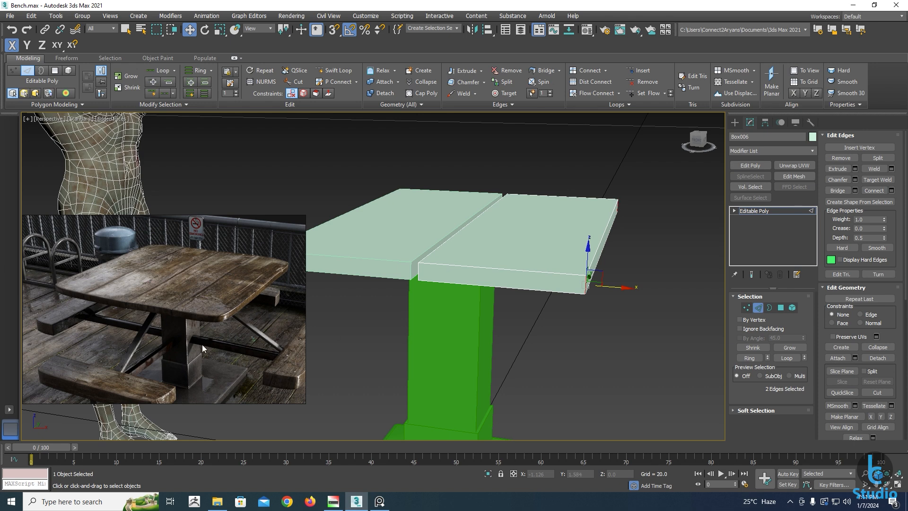
scroll(202, 345, up, 3)
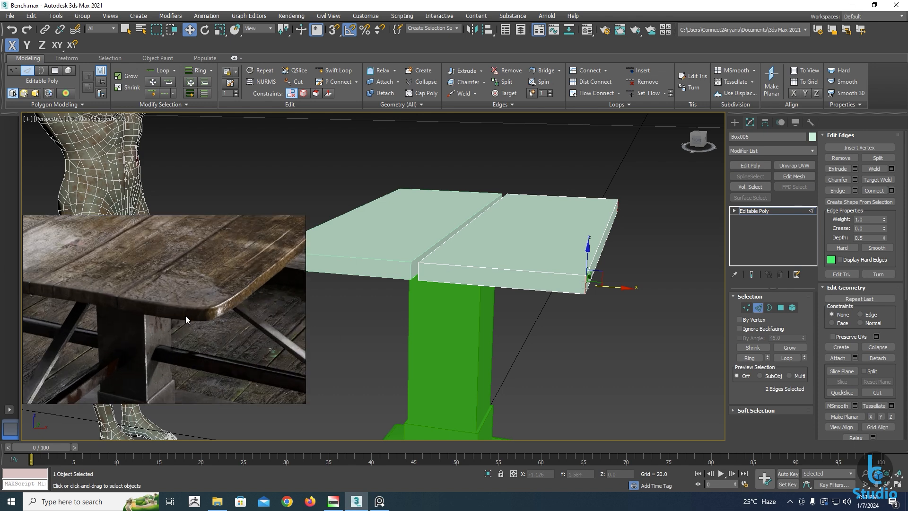
scroll(188, 316, down, 3)
alt+middle_drag(461, 307, 446, 316)
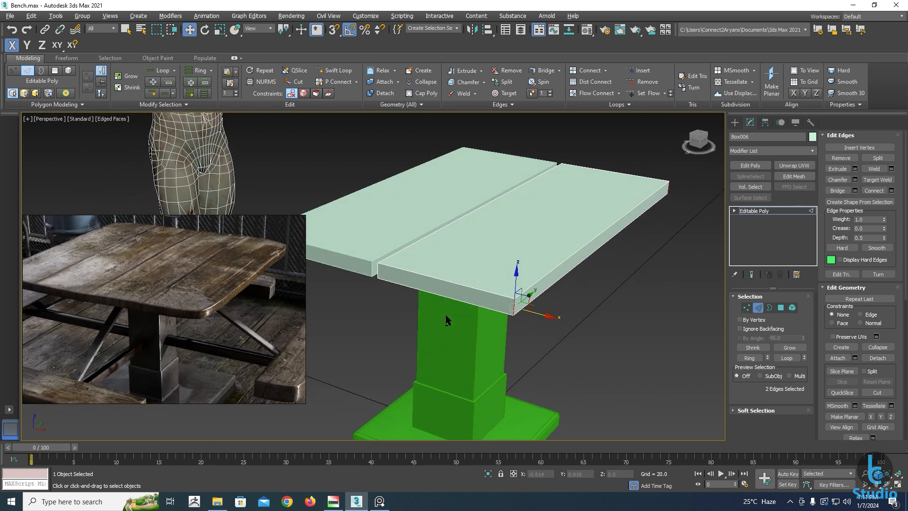
click(855, 180)
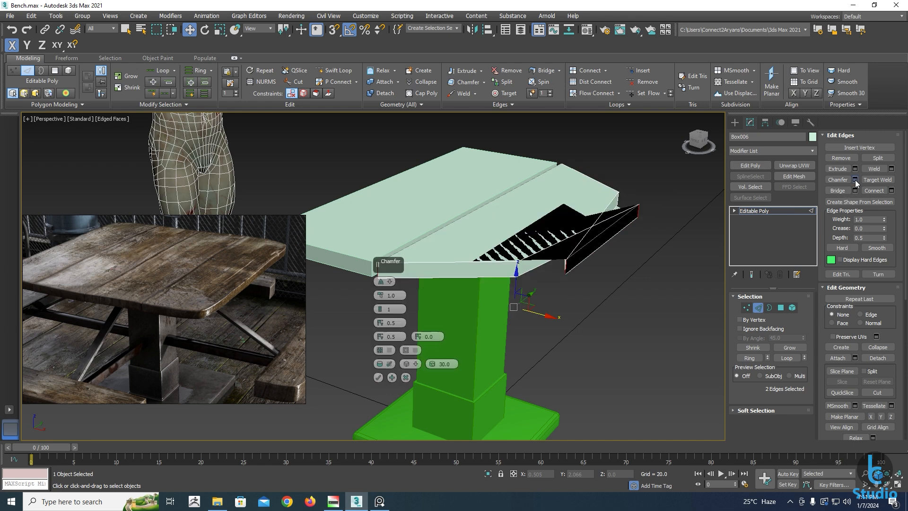
text(0)
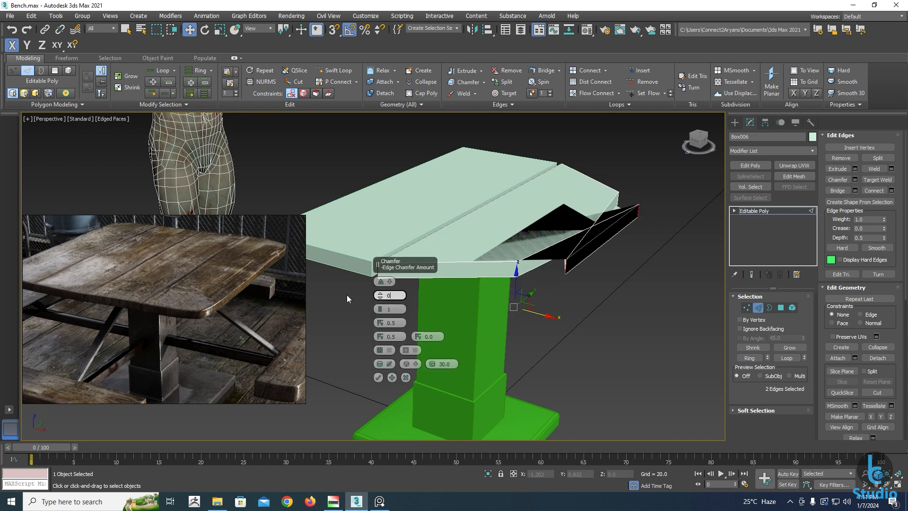
key(Return)
drag(380, 296, 379, 311)
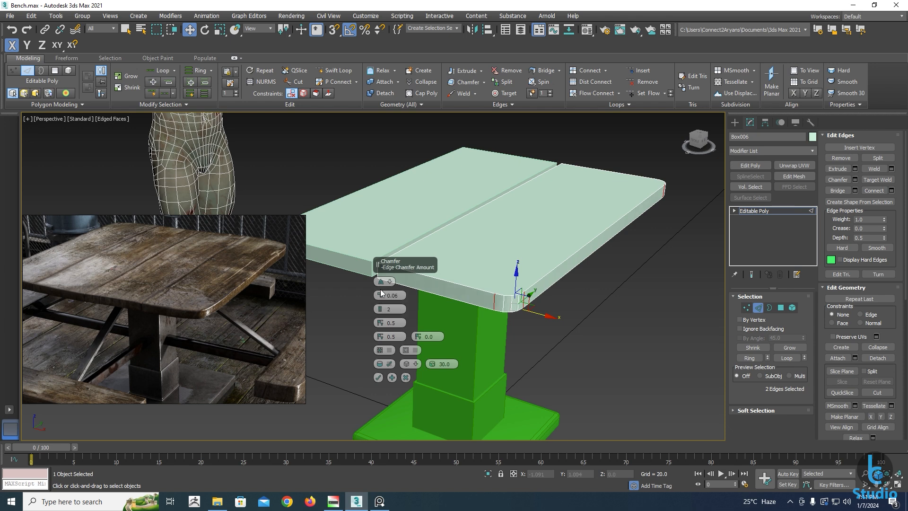
click(380, 294)
alt+middle_drag(506, 278, 529, 301)
click(380, 295)
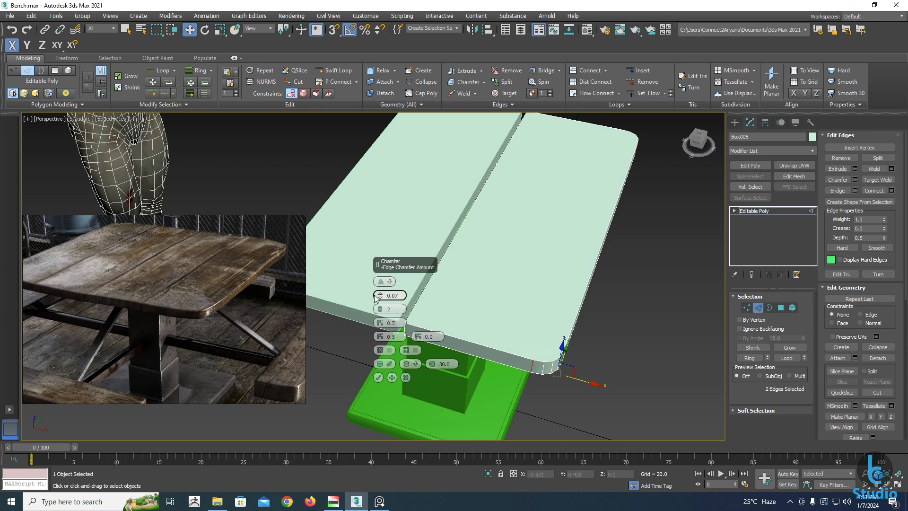
alt+middle_drag(526, 342, 492, 317)
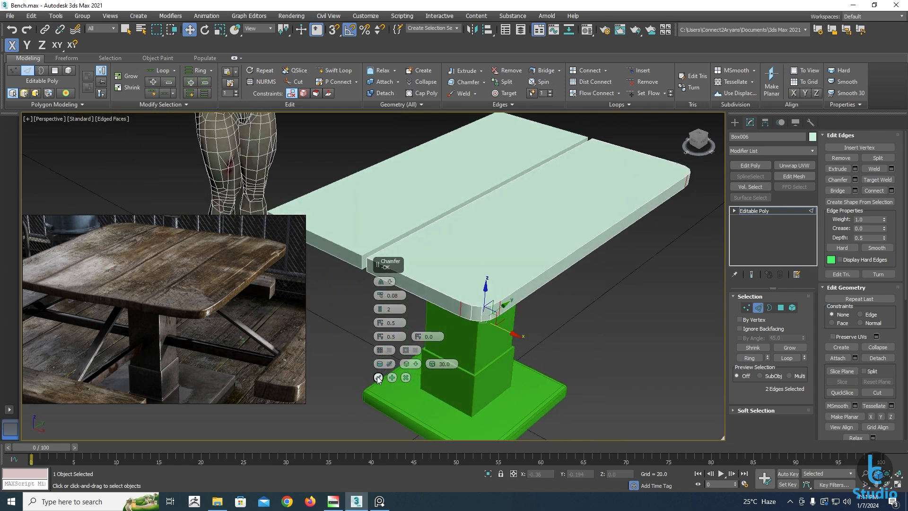
click(378, 378)
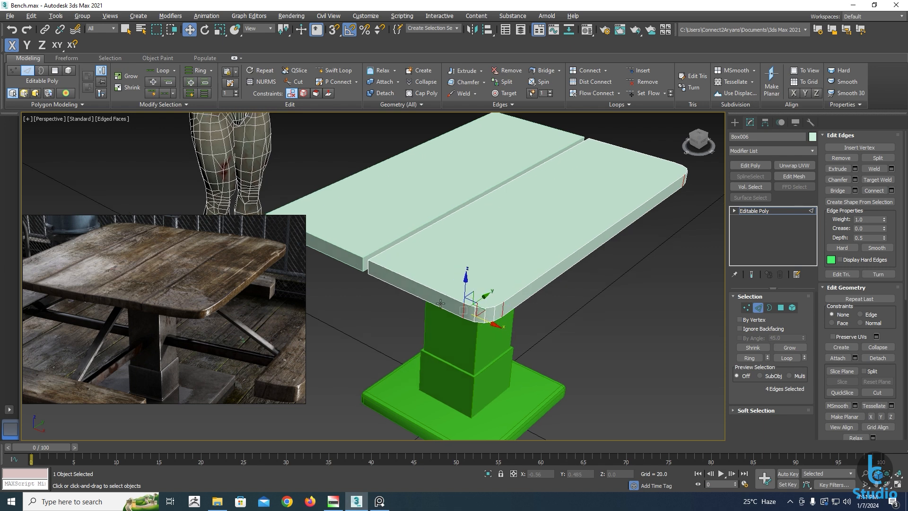
Compare the rounded corners with the reference photo and attach the second tabletop board to the rounded one
alt+middle_drag(440, 331, 468, 301)
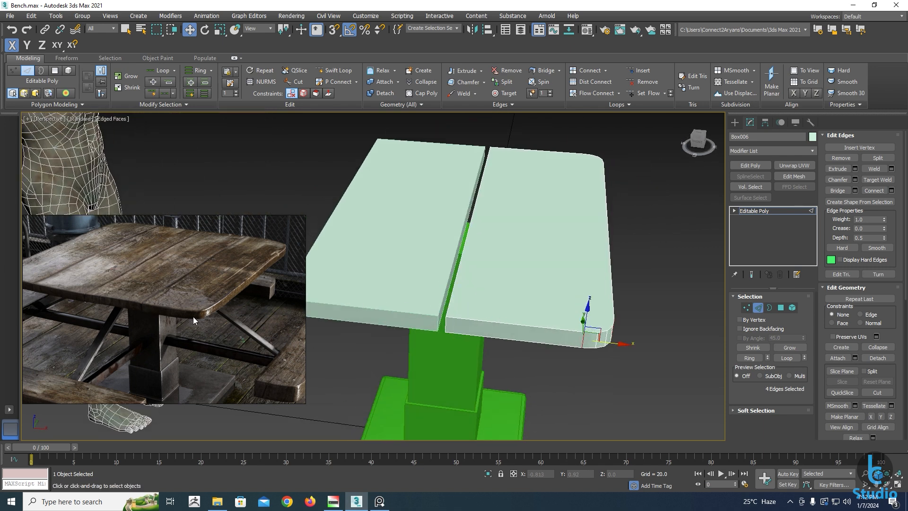
scroll(193, 317, up, 5)
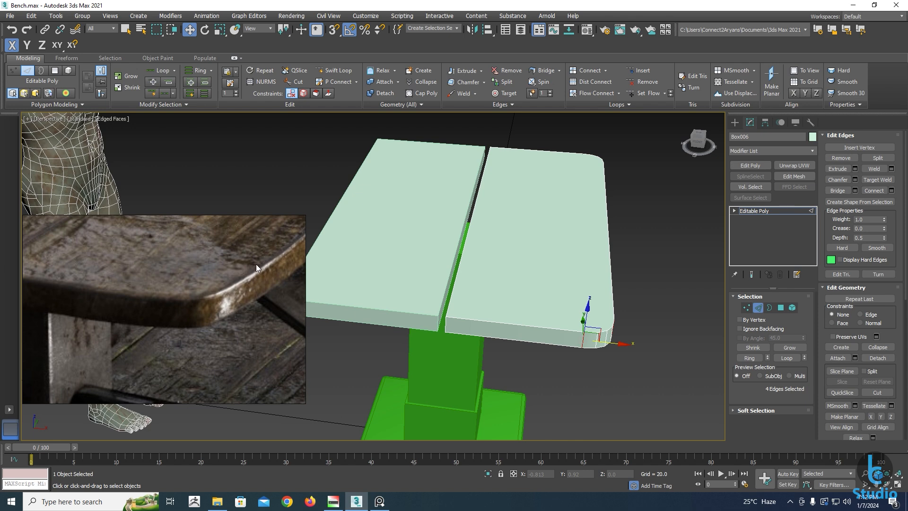
scroll(509, 307, down, 4)
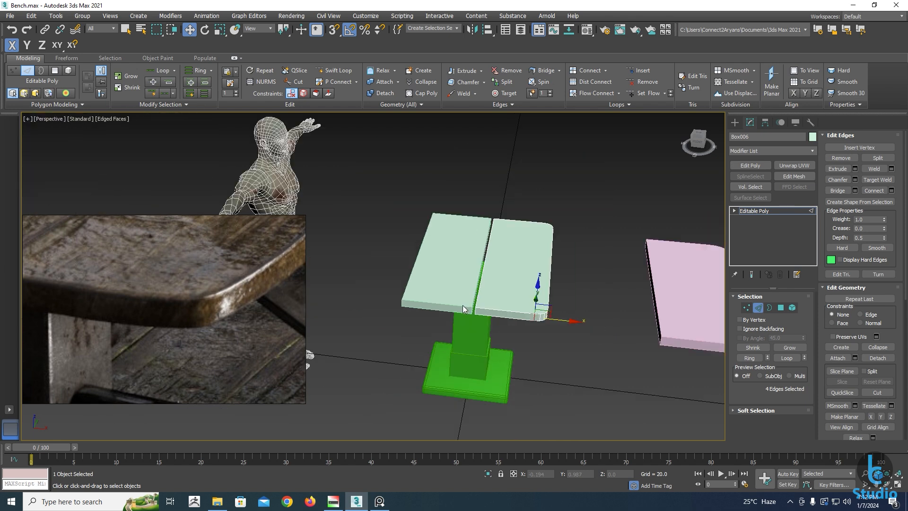
key(2)
click(758, 307)
click(838, 205)
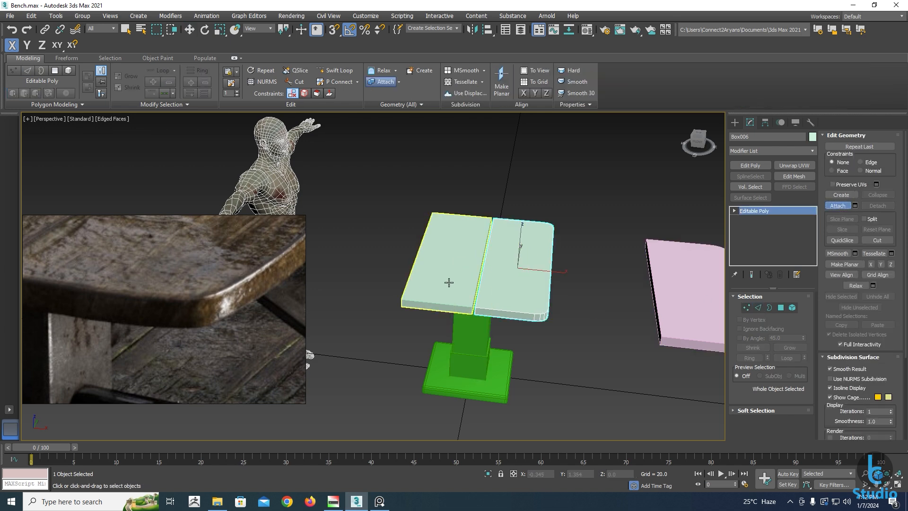
scroll(448, 282, up, 3)
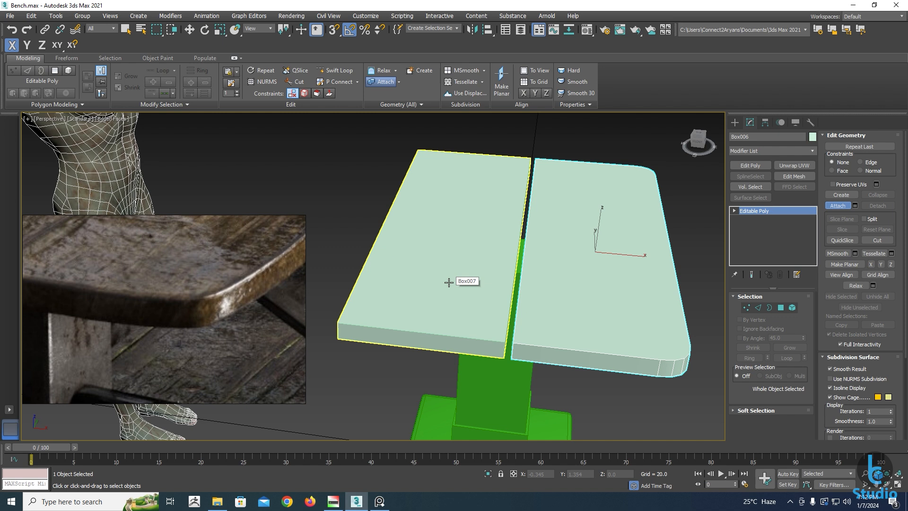
click(448, 282)
click(759, 308)
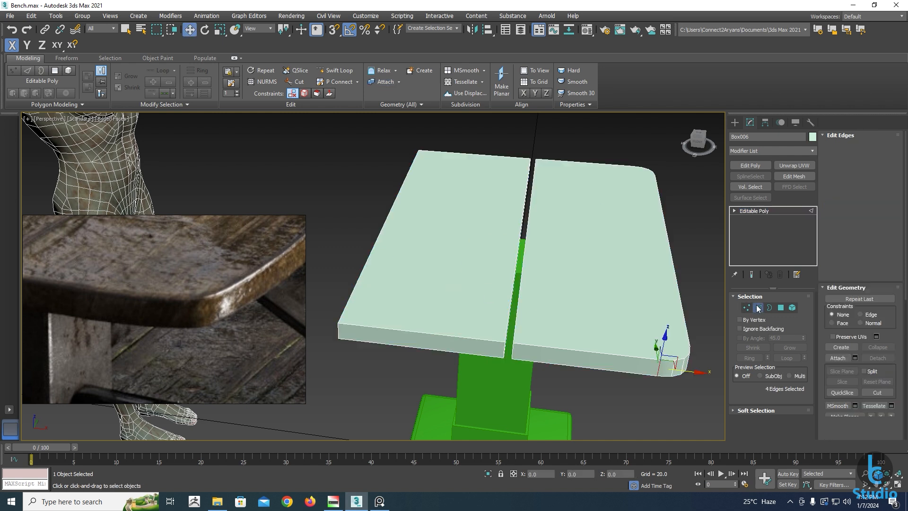
key(f)
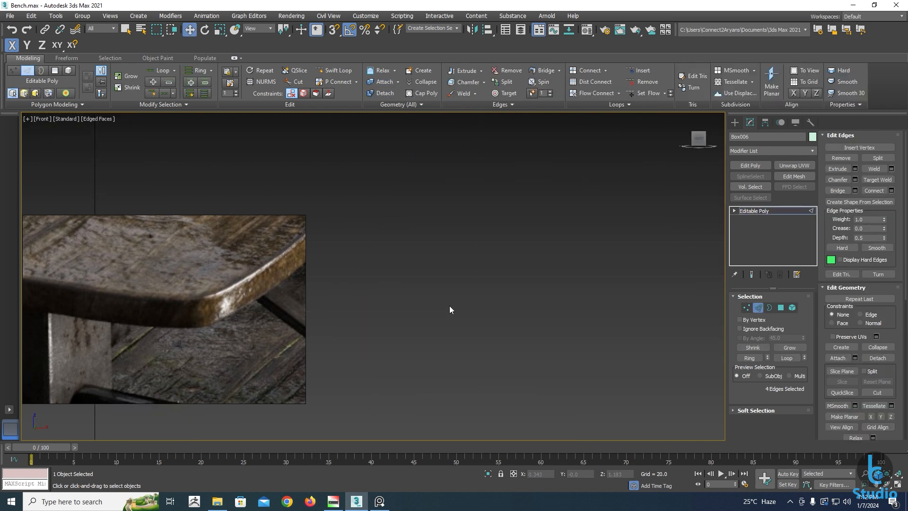
scroll(443, 305, up, 3)
drag(348, 279, 653, 359)
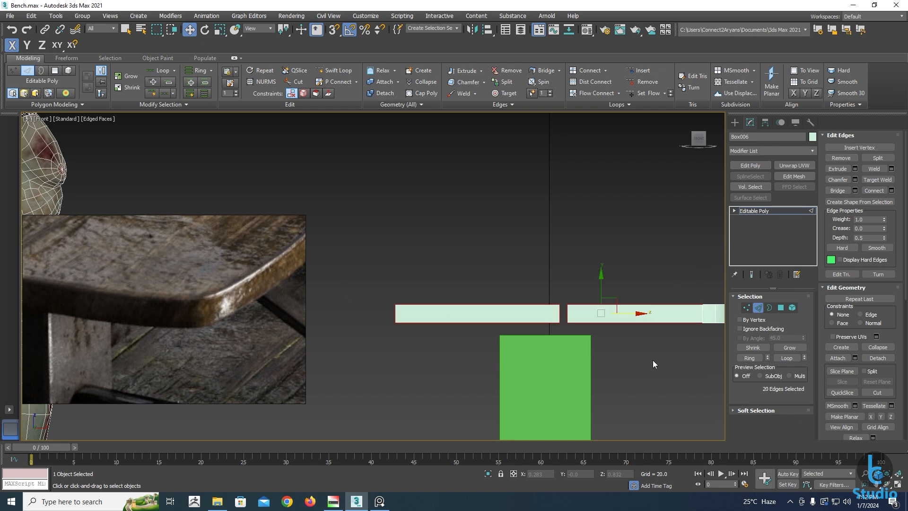
scroll(653, 360, down, 2)
Select the square board's vertices in the Front view and vertex-snap them along X against the rounded board to close the gap
click(747, 307)
scroll(397, 307, up, 3)
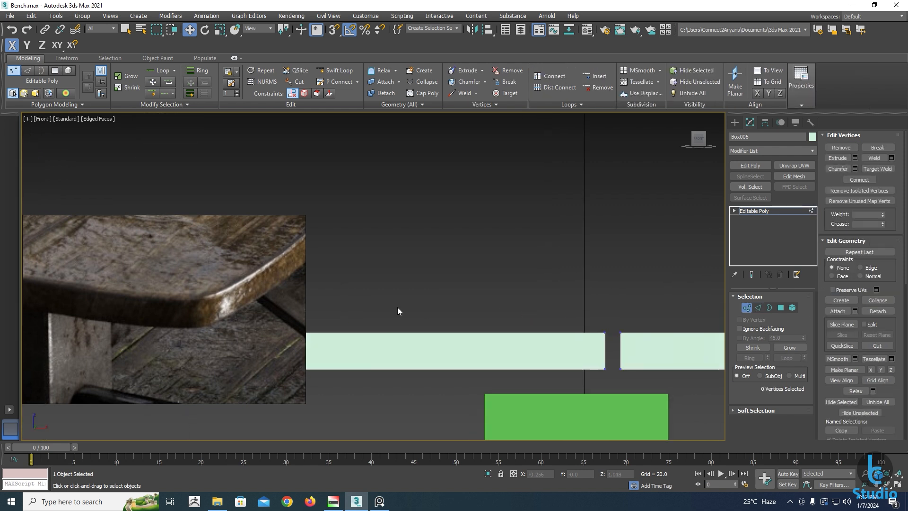
scroll(426, 306, down, 1)
drag(345, 297, 459, 364)
drag(541, 373, 541, 372)
alt+middle_drag(529, 307, 542, 367)
middle_drag(541, 367, 464, 257)
scroll(461, 317, up, 5)
key(s)
drag(496, 271, 516, 269)
scroll(516, 270, down, 5)
alt+middle_drag(515, 270, 720, 301)
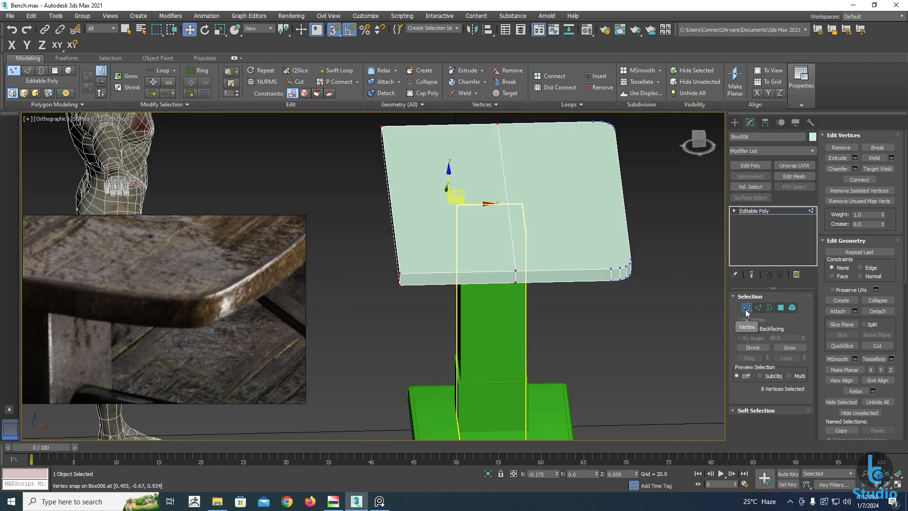
In the Front view, select the top and bottom outline edges of both tabletop boards, excluding the vertical edges
click(758, 309)
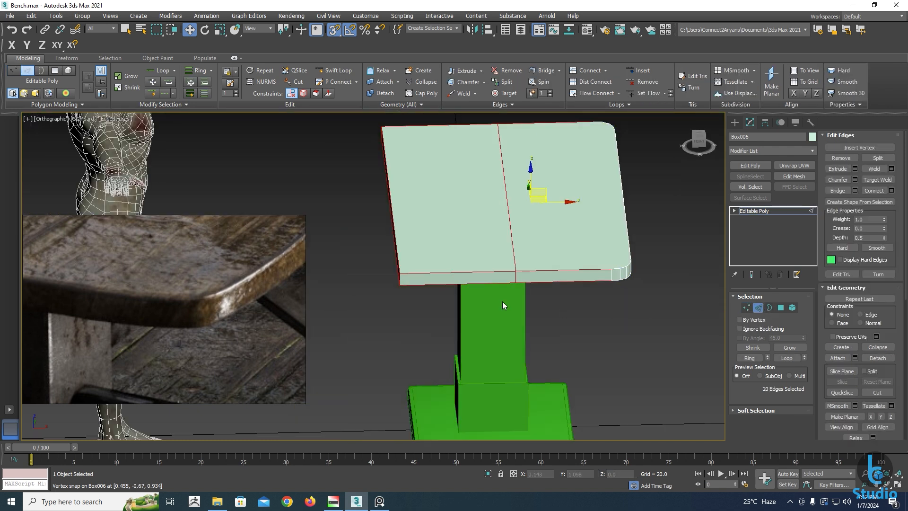
key(f)
scroll(416, 300, down, 3)
drag(370, 305, 469, 347)
scroll(492, 347, up, 3)
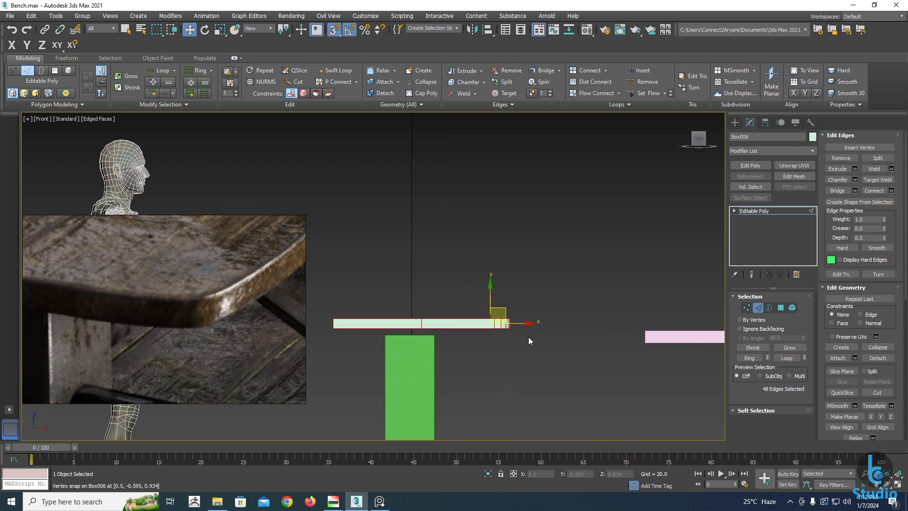
middle_drag(529, 337, 687, 333)
scroll(687, 333, up, 2)
drag(660, 319, 511, 327)
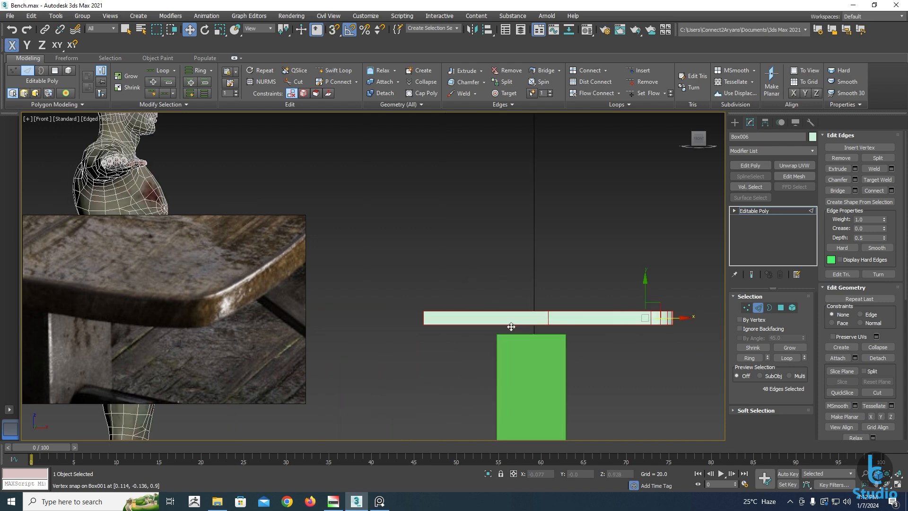
drag(412, 313, 689, 320)
alt+middle_drag(598, 319, 471, 337)
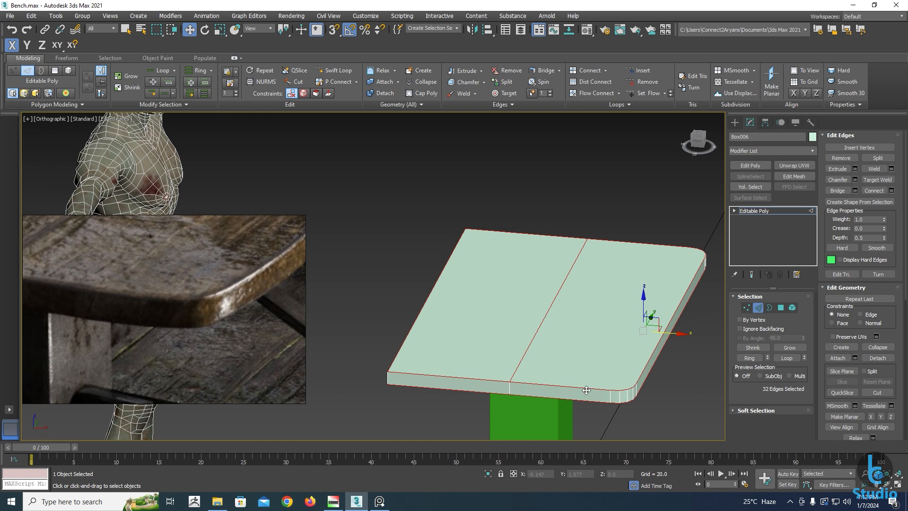
Chamfer the selected board edges by 0.01 with 1 segment, then leave edge editing and deselect the tabletop
scroll(587, 391, up, 3)
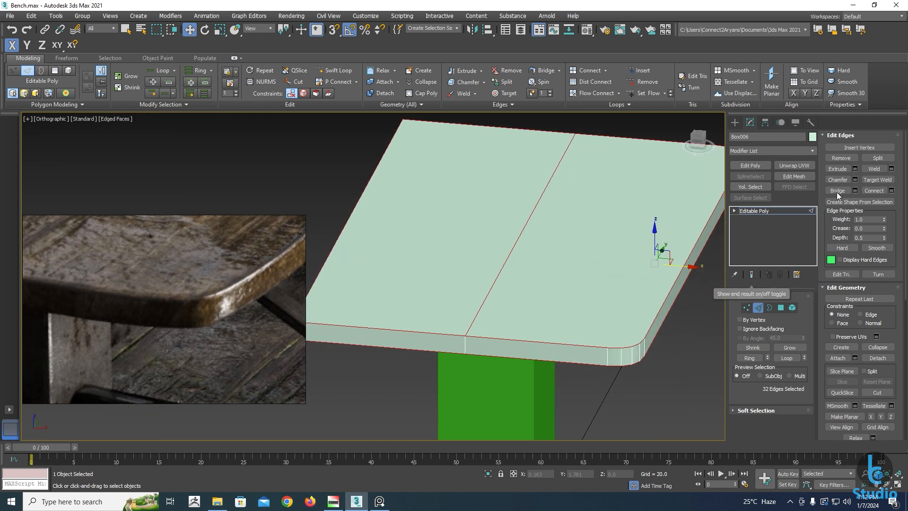
click(855, 180)
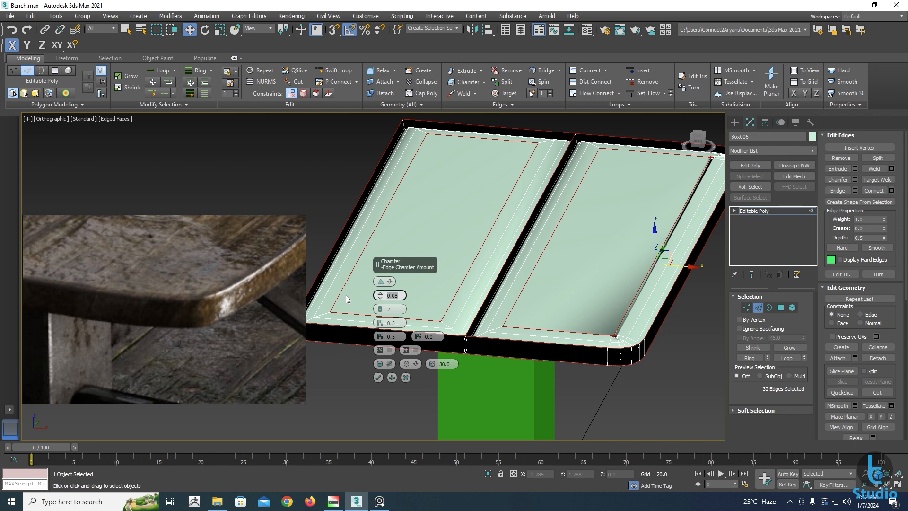
key(BackSpace)
text(1)
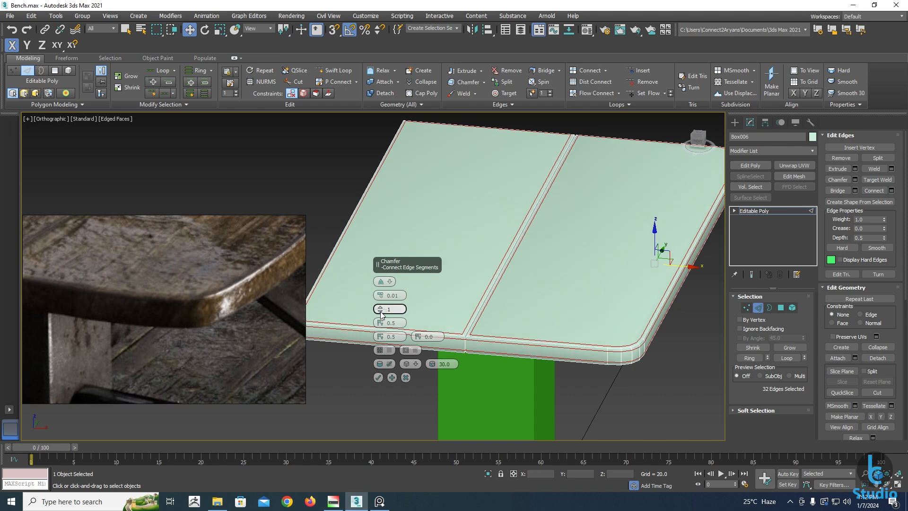
click(378, 377)
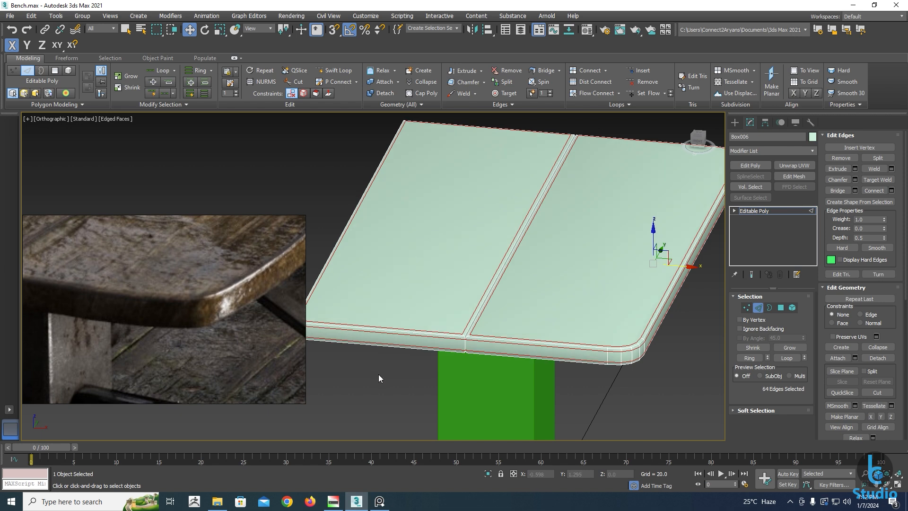
click(759, 308)
click(636, 399)
scroll(546, 368, down, 3)
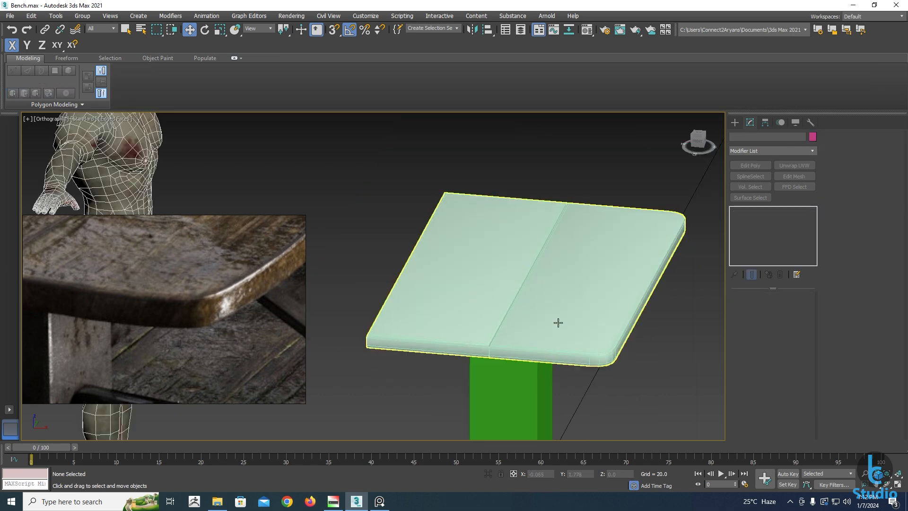
Reselect the tabletop and select the top and bottom polygons of the rounded board
click(503, 318)
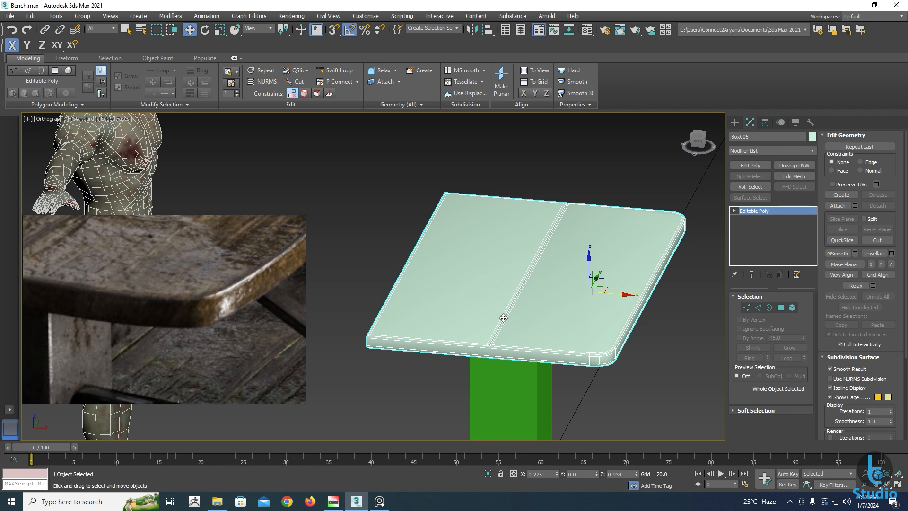
click(781, 308)
click(613, 315)
alt+middle_drag(599, 391, 597, 330)
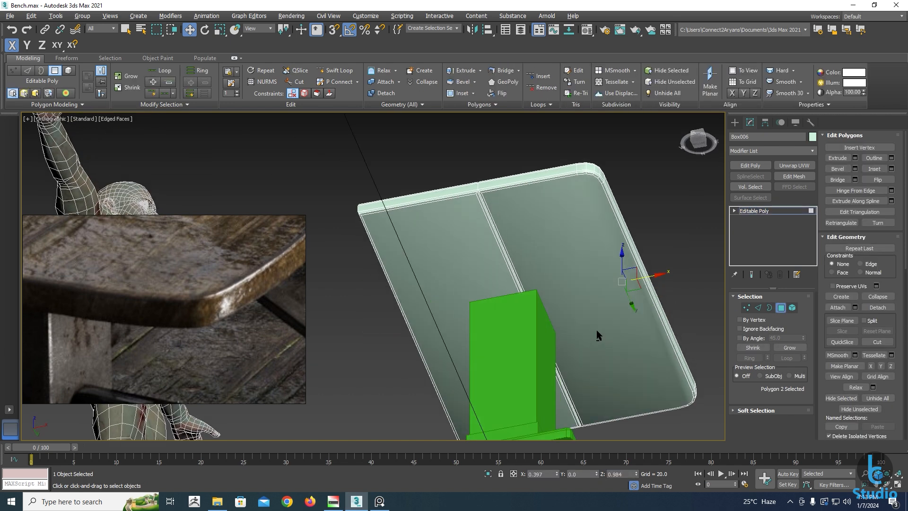
ctrl+click(588, 272)
alt+middle_drag(588, 265, 576, 307)
key(t)
key(z)
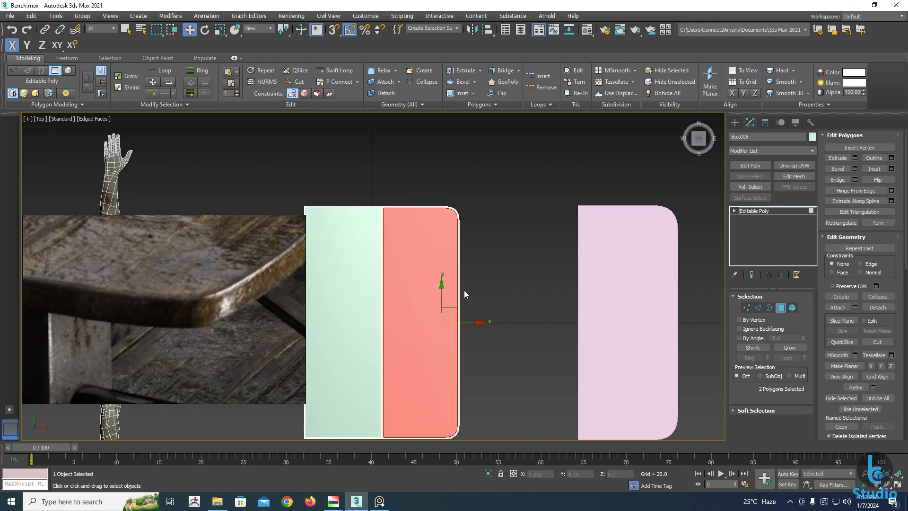
middle_drag(453, 245, 467, 213)
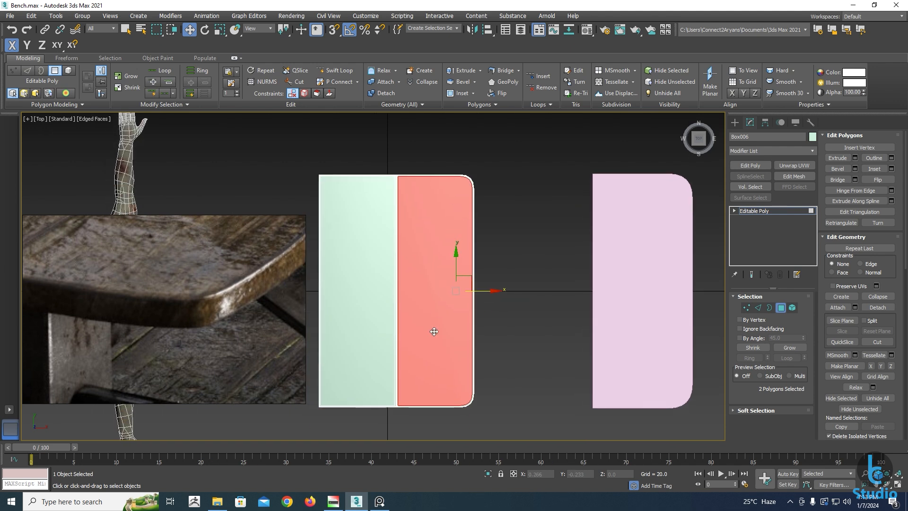
scroll(473, 160, up, 10)
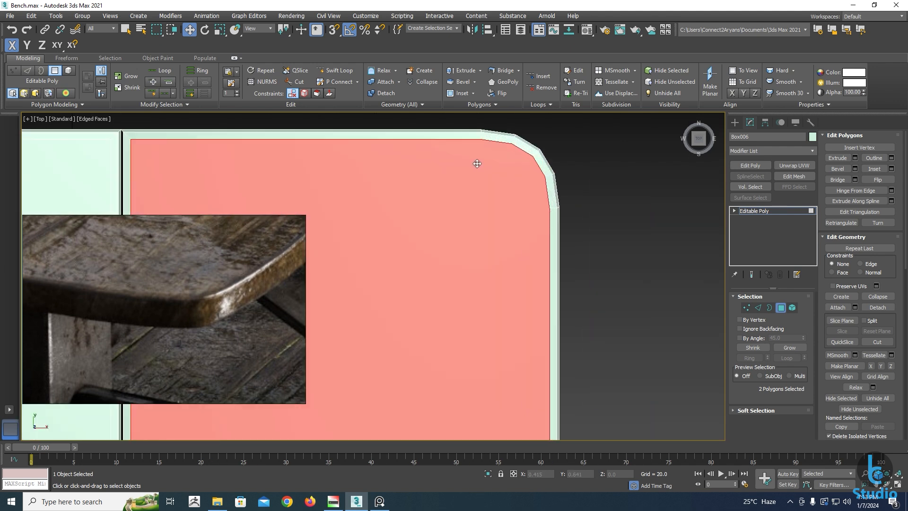
right_click(487, 209)
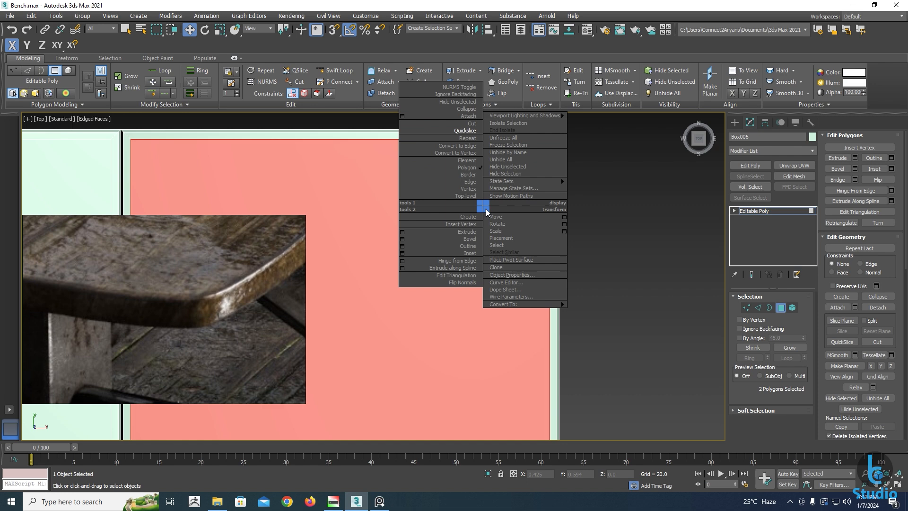
click(453, 129)
key(w)
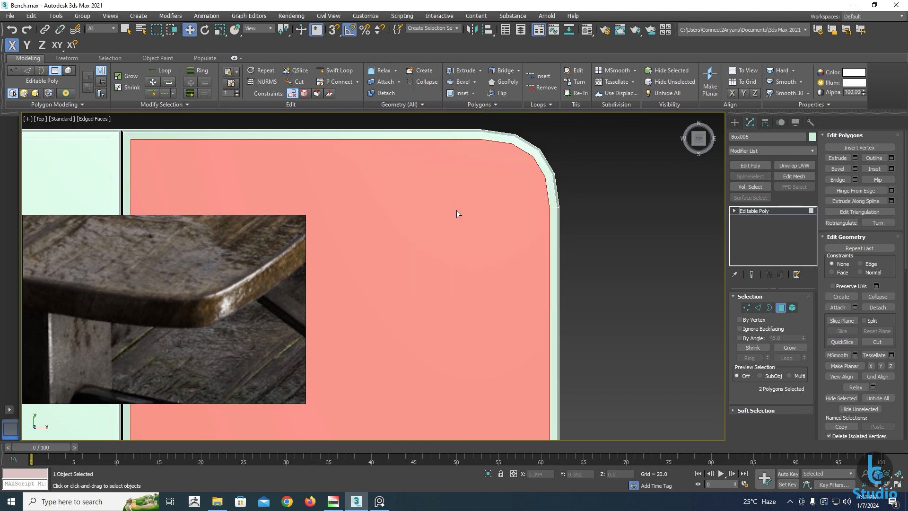
Check the polygon selection from above and below, and select the rounded board's top and bottom faces again
scroll(467, 302, down, 4)
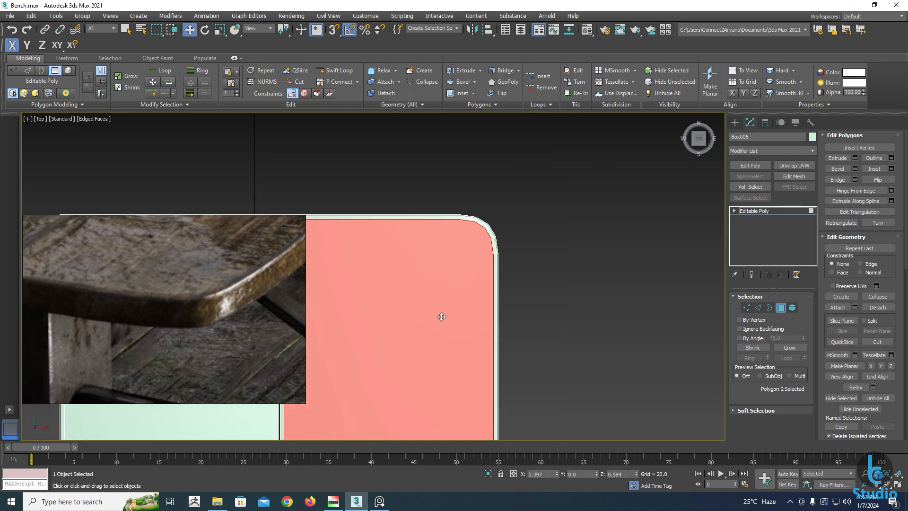
alt+middle_drag(440, 316, 479, 303)
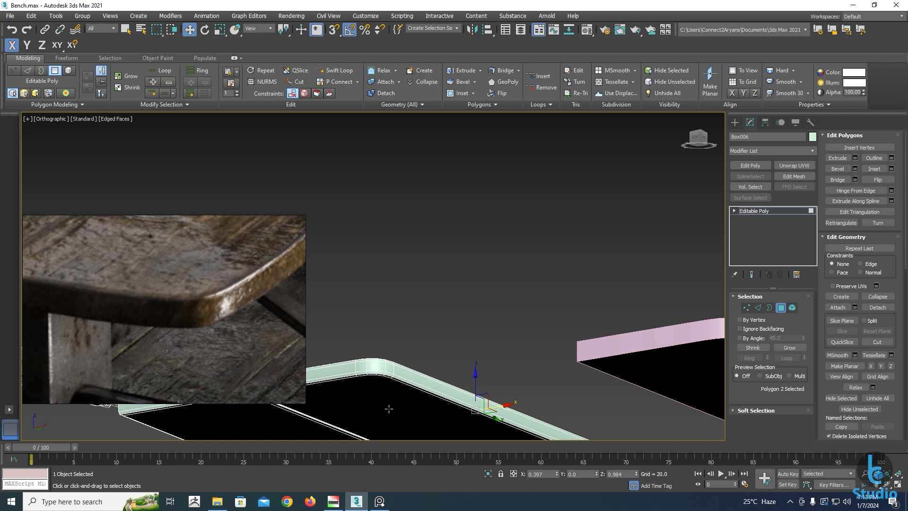
alt+middle_drag(389, 409, 429, 282)
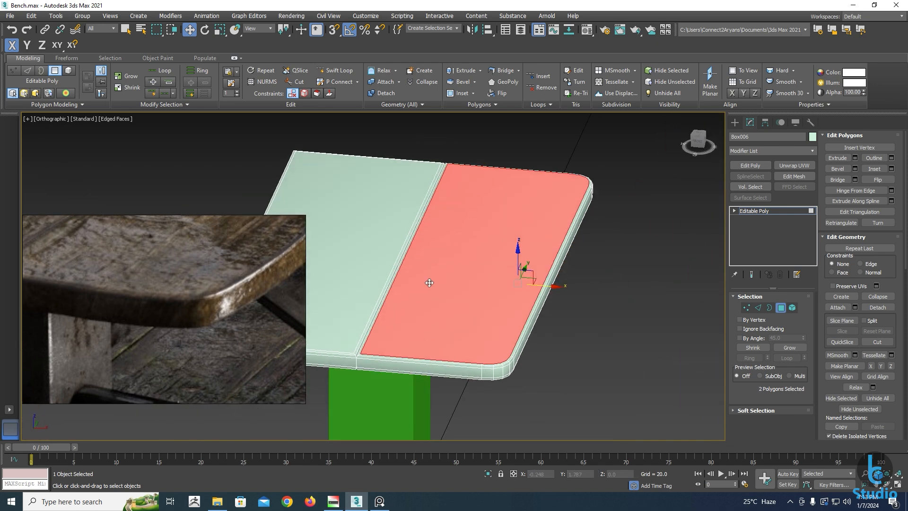
alt+middle_drag(465, 355, 460, 280)
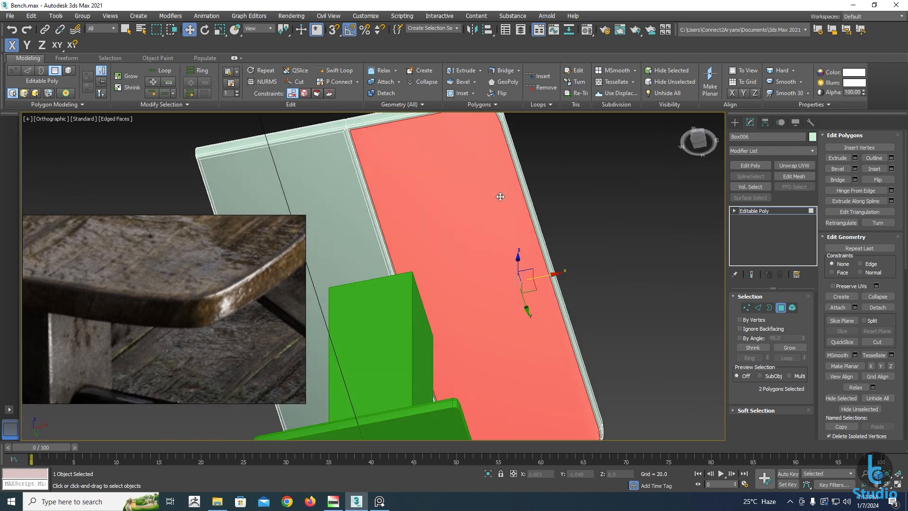
alt+middle_drag(501, 196, 506, 283)
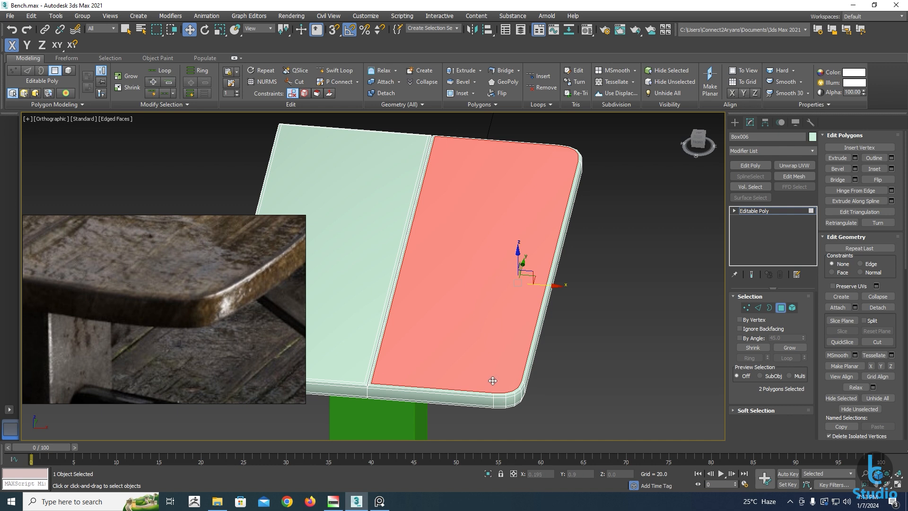
key(t)
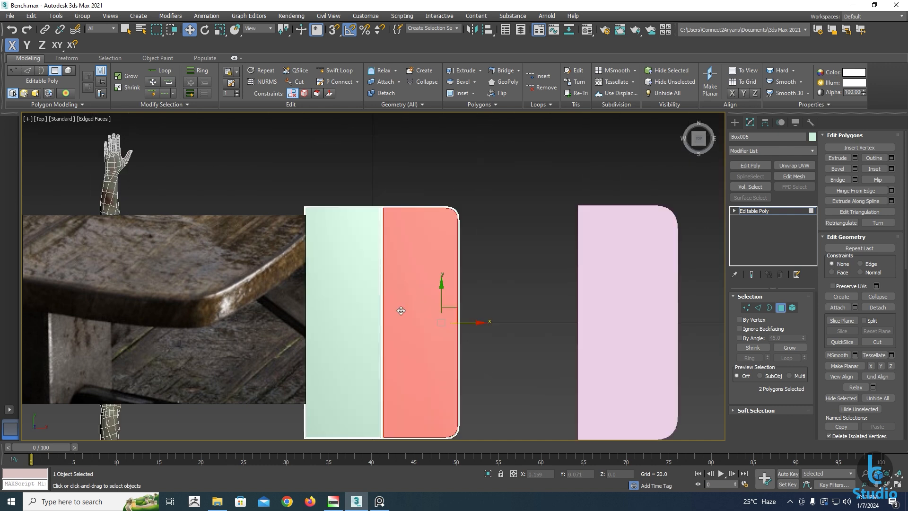
click(426, 367)
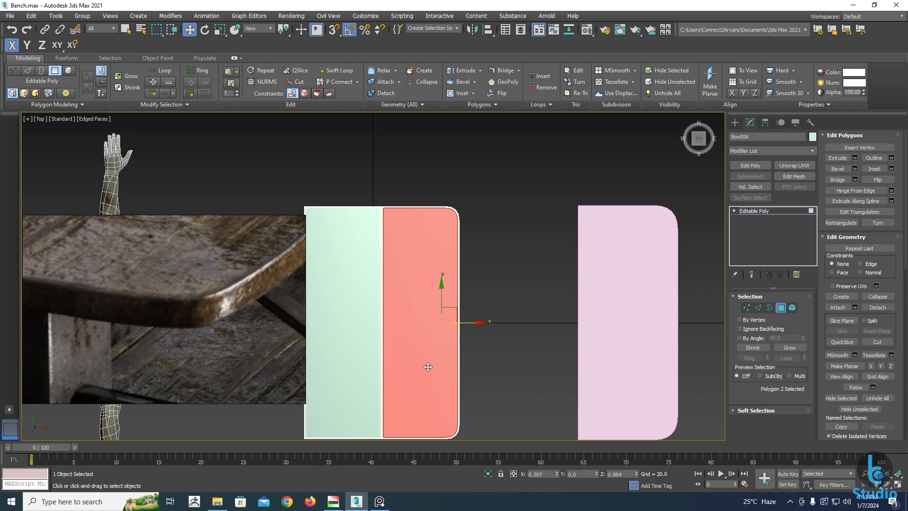
alt+middle_drag(426, 367, 414, 324)
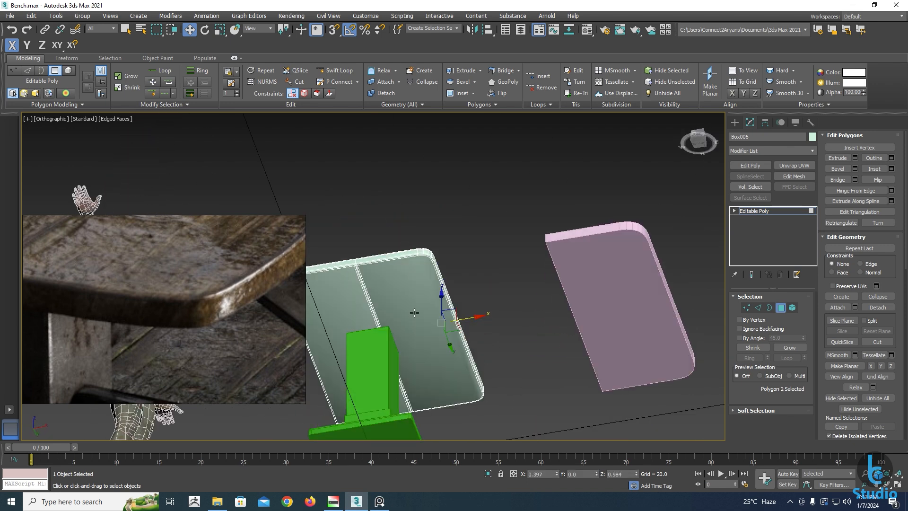
ctrl+click(414, 313)
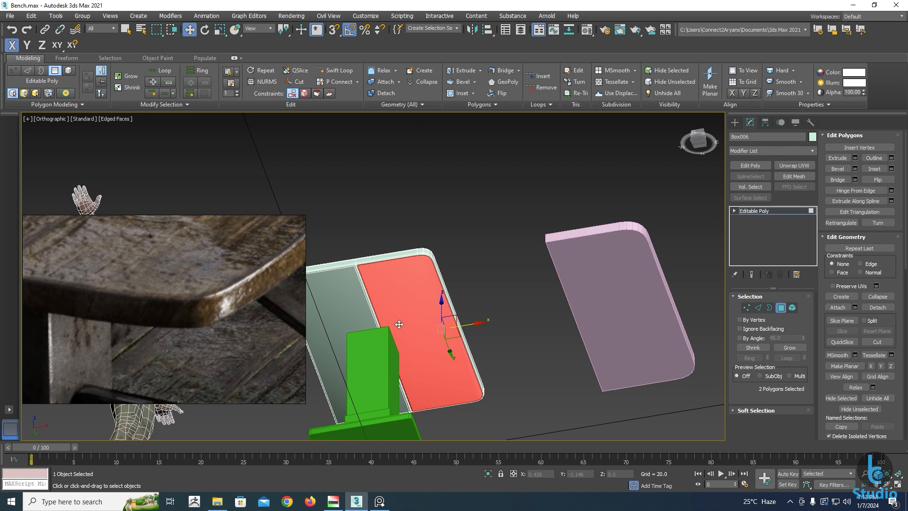
In the Top view, start QuickSlice on the rounded board's selected faces and turn on vertex snapping
key(t)
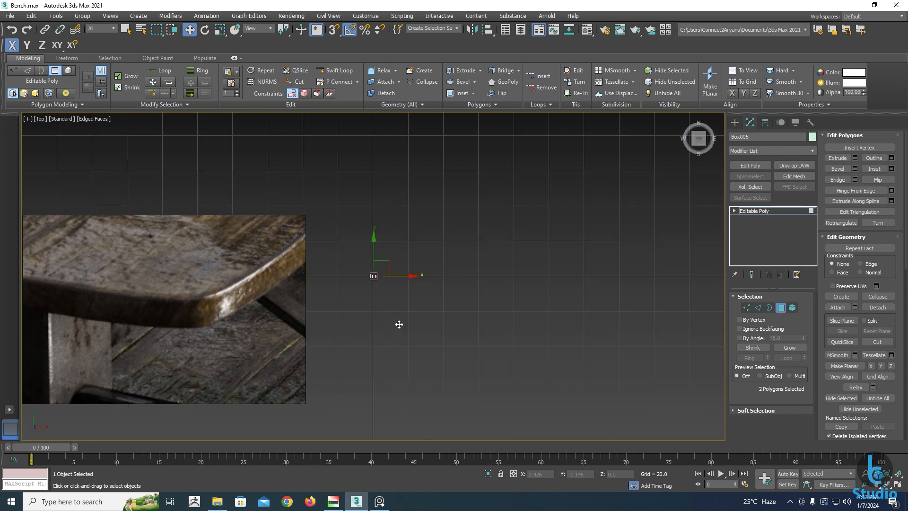
key(z)
scroll(444, 219, up, 5)
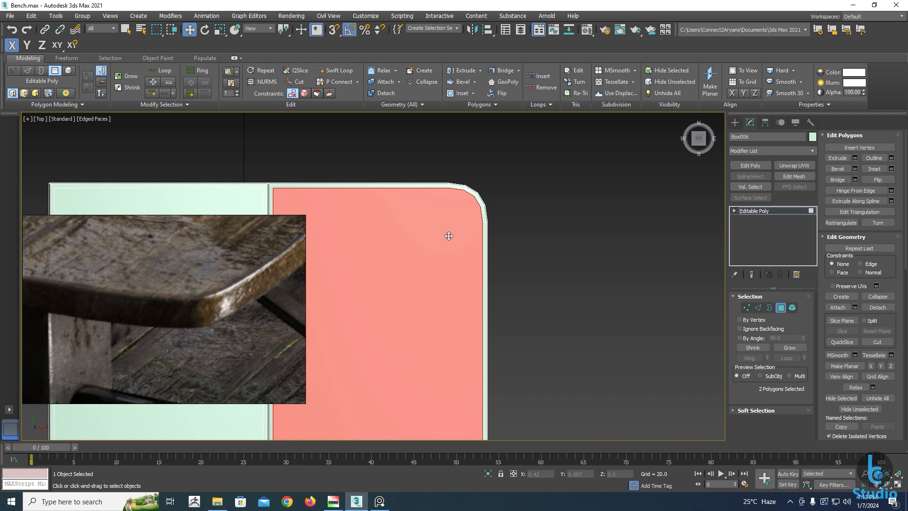
right_click(449, 236)
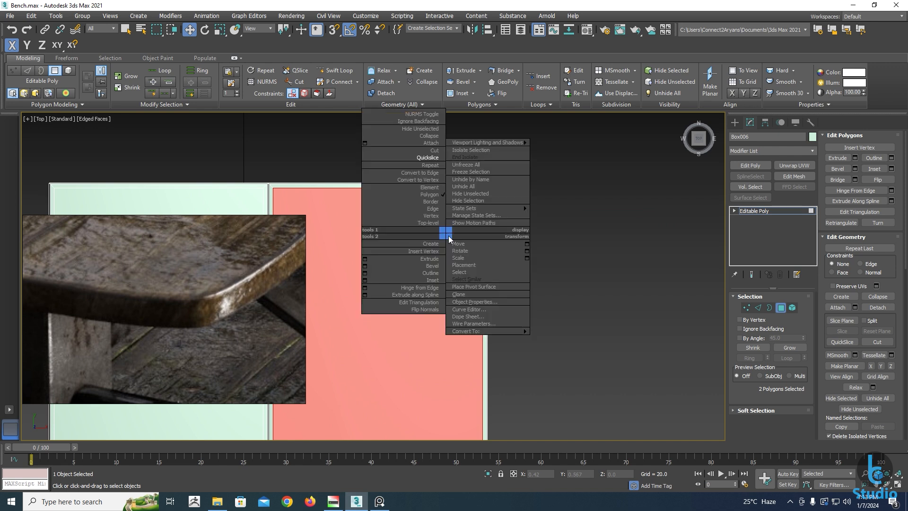
click(425, 159)
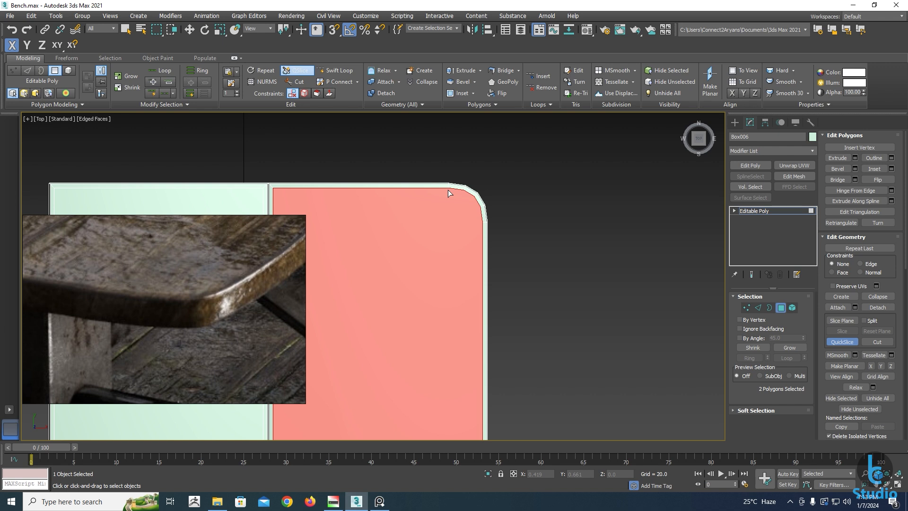
key(s)
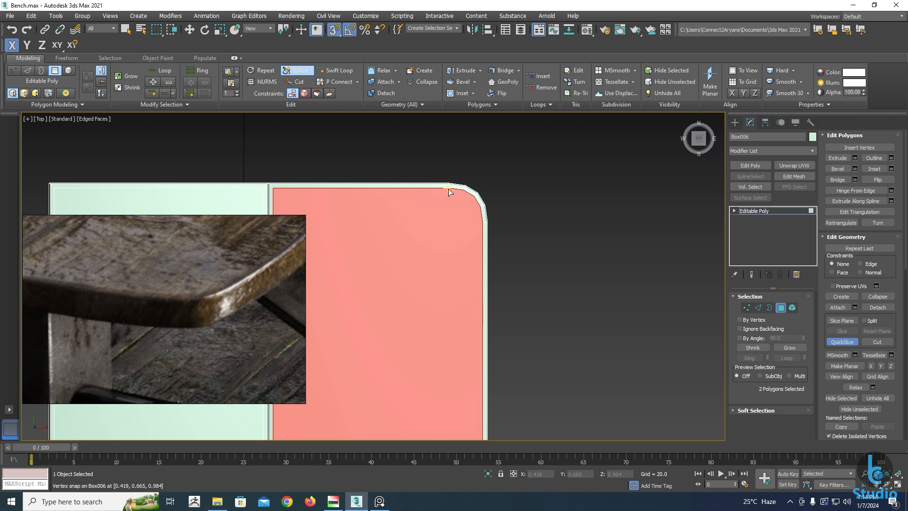
scroll(449, 189, down, 4)
middle_drag(449, 188, 443, 132)
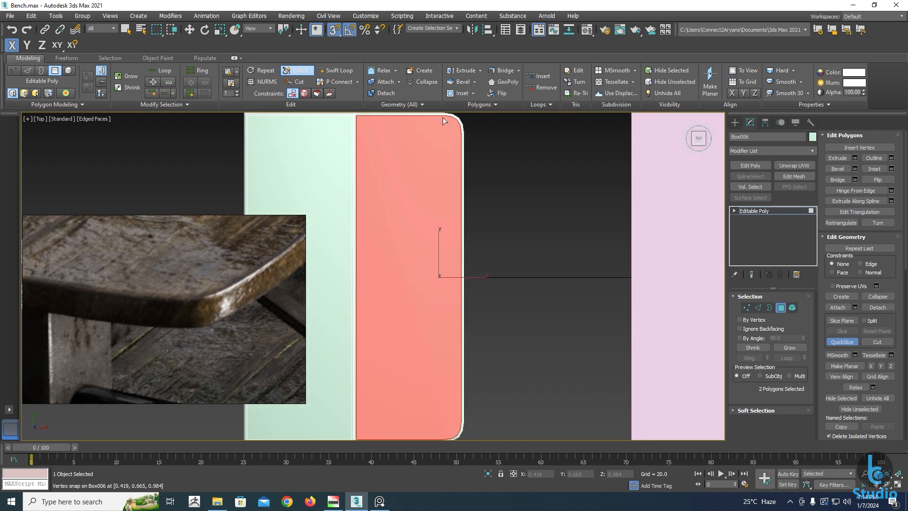
middle_drag(439, 133, 449, 192)
scroll(447, 141, down, 3)
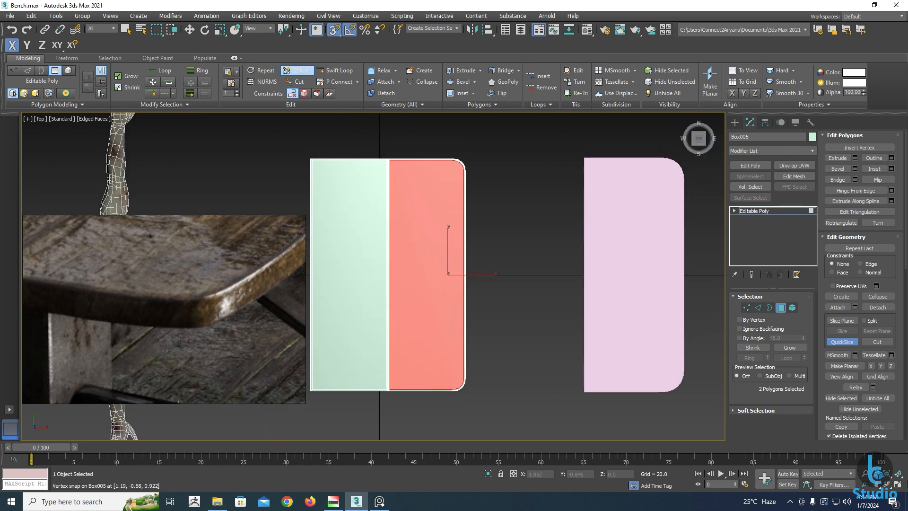
QuickSlice the rounded board's selected faces lengthwise between the vertices where its two corner curves begin
click(866, 490)
drag(466, 337, 454, 325)
middle_drag(454, 324, 463, 345)
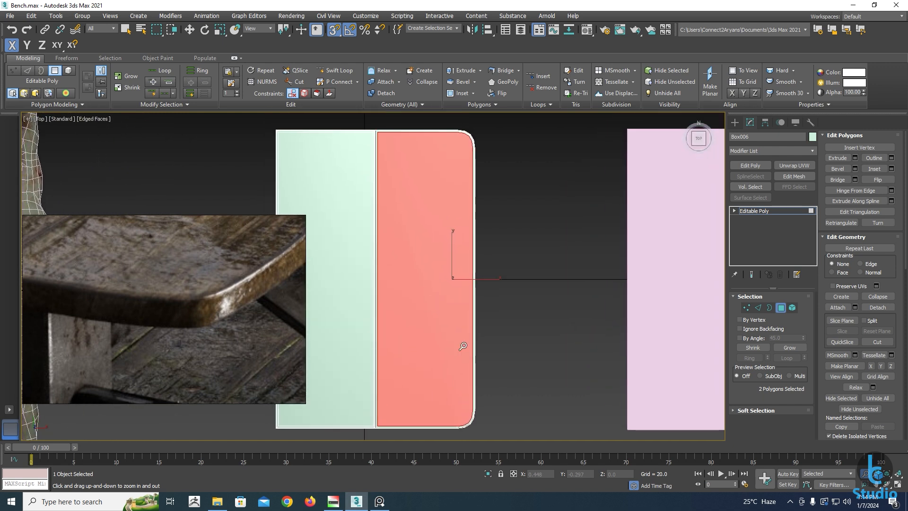
drag(464, 345, 474, 342)
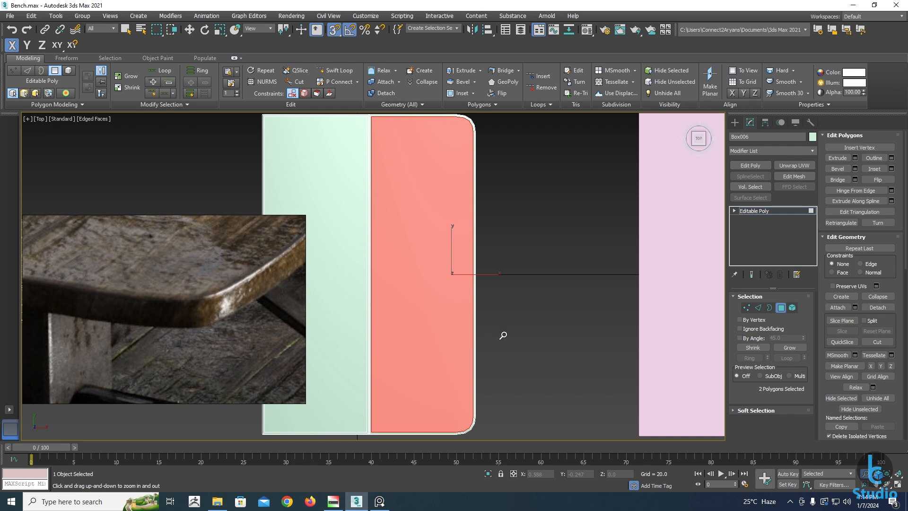
key(w)
click(842, 342)
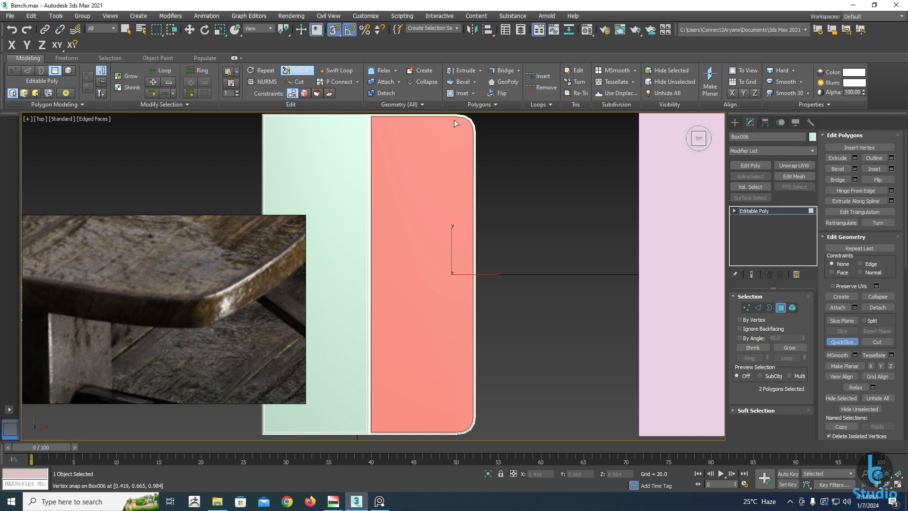
middle_drag(453, 120, 453, 126)
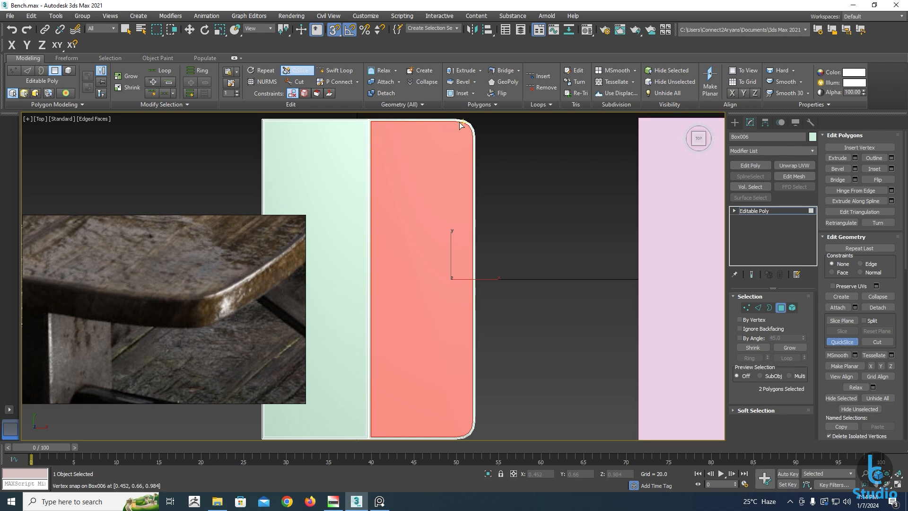
scroll(457, 124, up, 2)
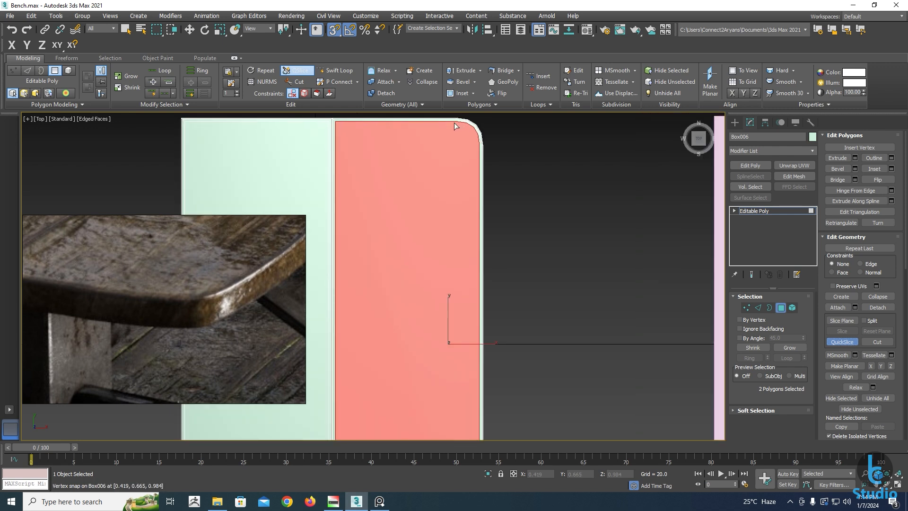
scroll(456, 124, up, 3)
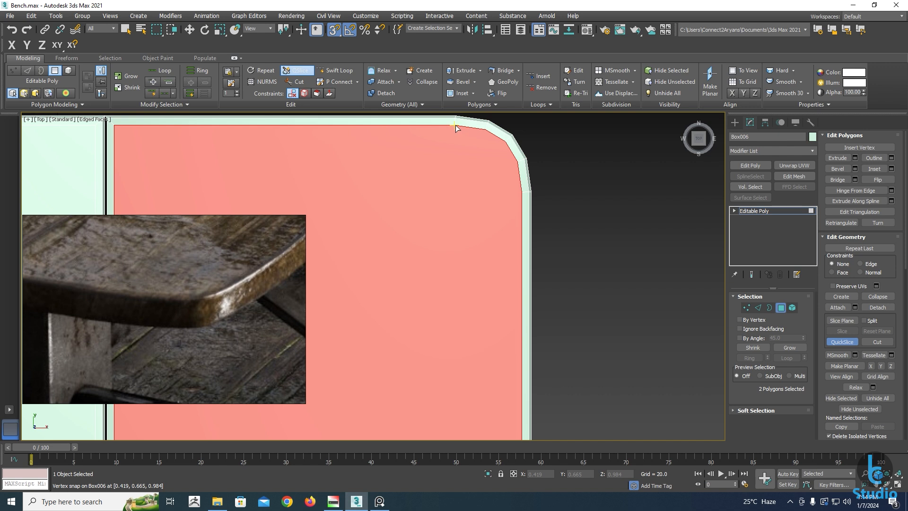
click(456, 125)
scroll(452, 150, down, 3)
middle_drag(448, 369, 424, 380)
click(455, 433)
Slice the board lengthwise again, joining the second vertices of the upper and lower corner curves
scroll(437, 156, up, 6)
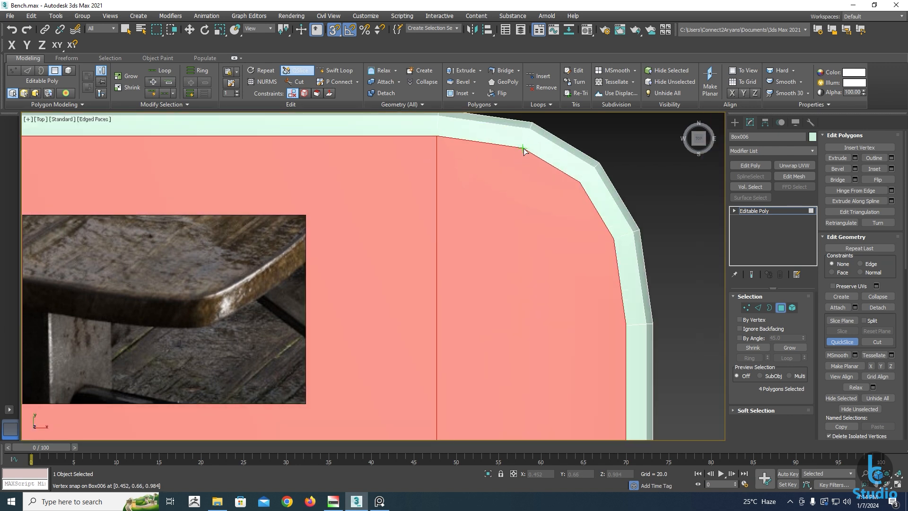
scroll(526, 231, down, 5)
middle_drag(517, 371, 497, 162)
middle_drag(501, 308, 502, 169)
middle_drag(506, 361, 511, 199)
middle_drag(507, 345, 500, 190)
middle_drag(503, 336, 502, 266)
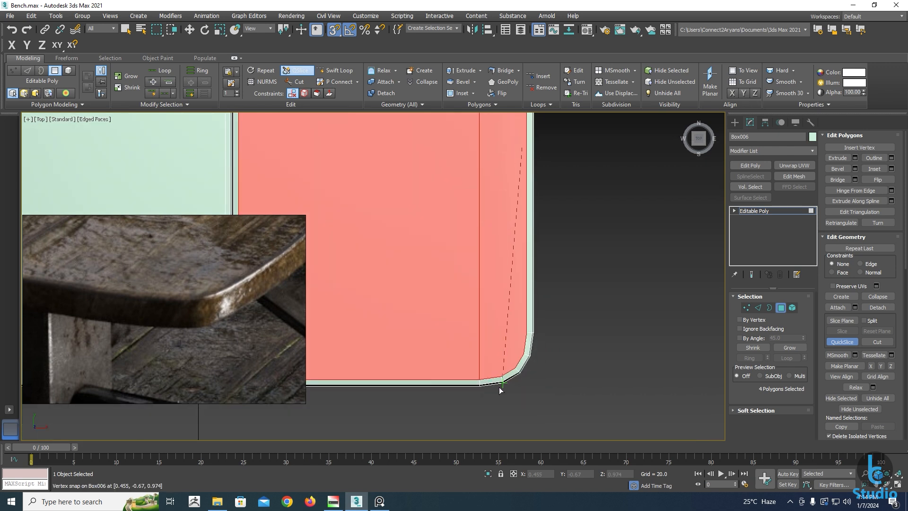
click(500, 377)
Add a third lengthwise slice between the matching middle vertices of the two rounded corners
scroll(499, 377, down, 4)
middle_drag(501, 179, 499, 231)
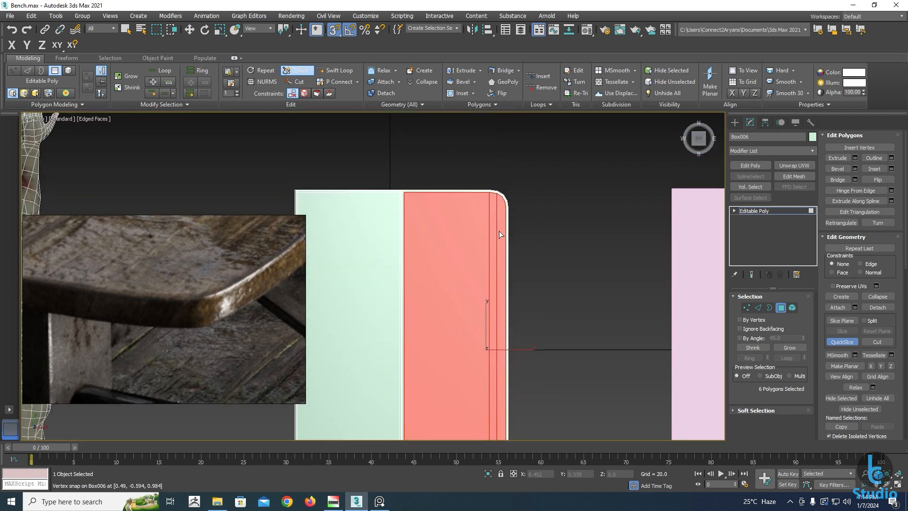
scroll(504, 191, up, 3)
scroll(505, 190, up, 3)
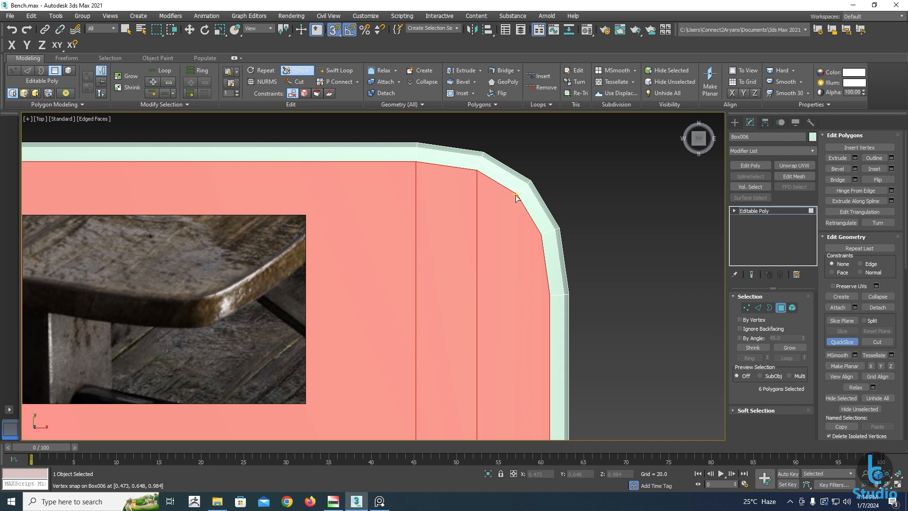
scroll(516, 195, down, 3)
middle_drag(515, 288, 491, 186)
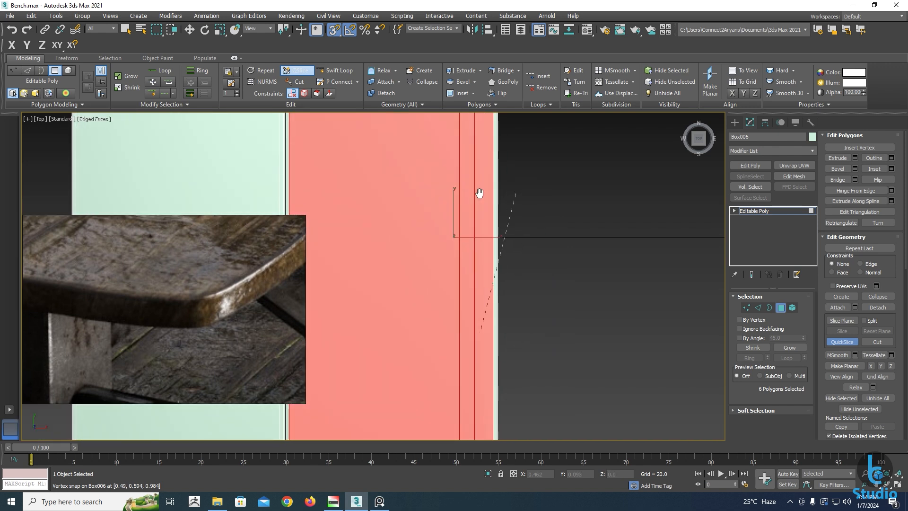
middle_drag(475, 321, 480, 263)
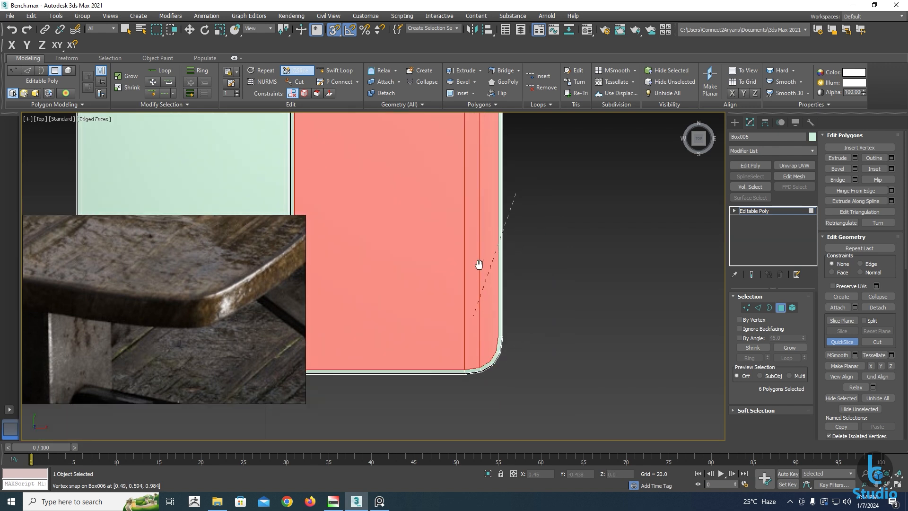
click(492, 360)
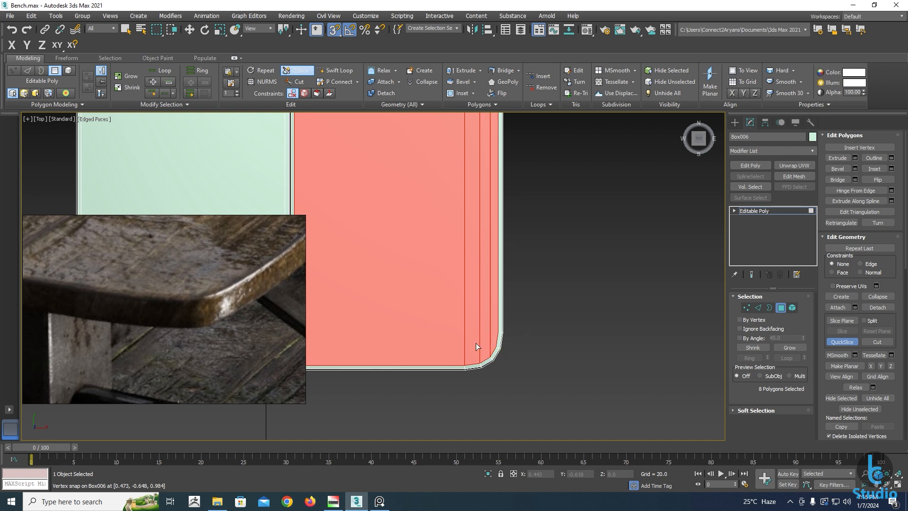
Try to slice the rounded board's faces crosswise from a lower corner vertex to the board's inner edge
scroll(492, 353, up, 5)
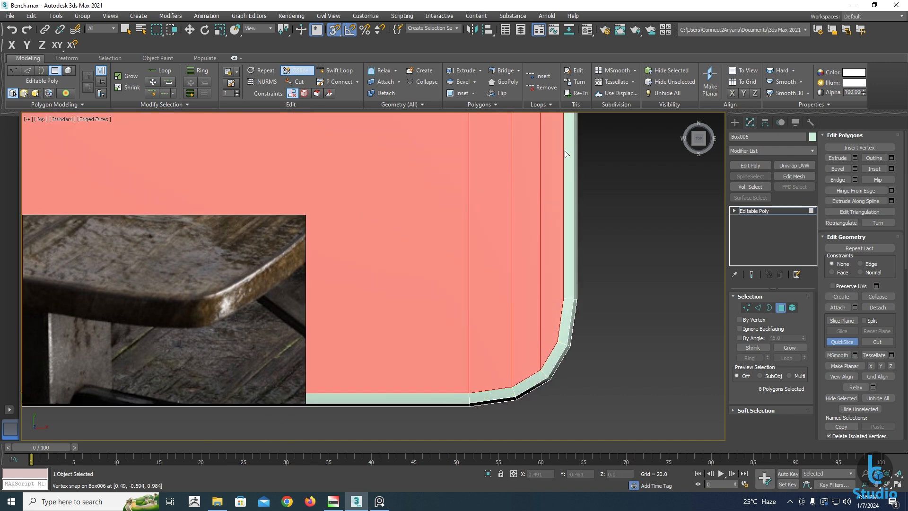
scroll(547, 325, down, 3)
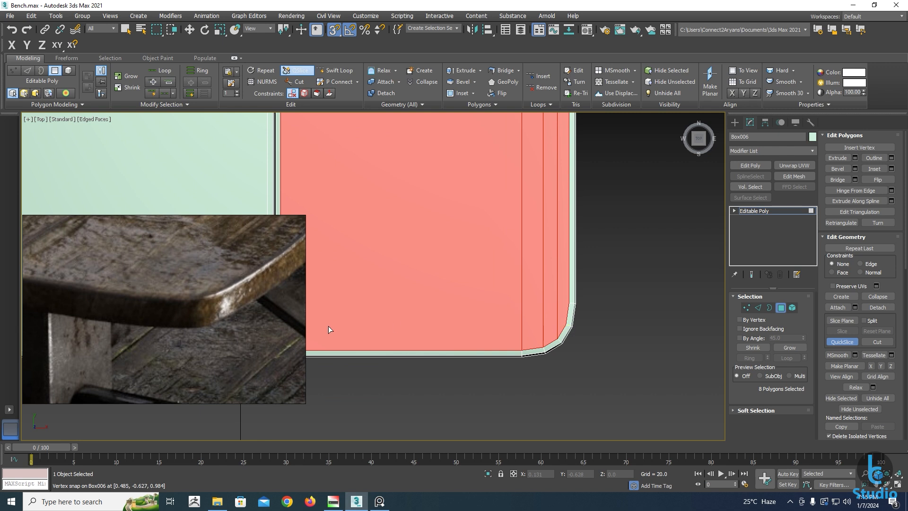
middle_drag(386, 318, 470, 323)
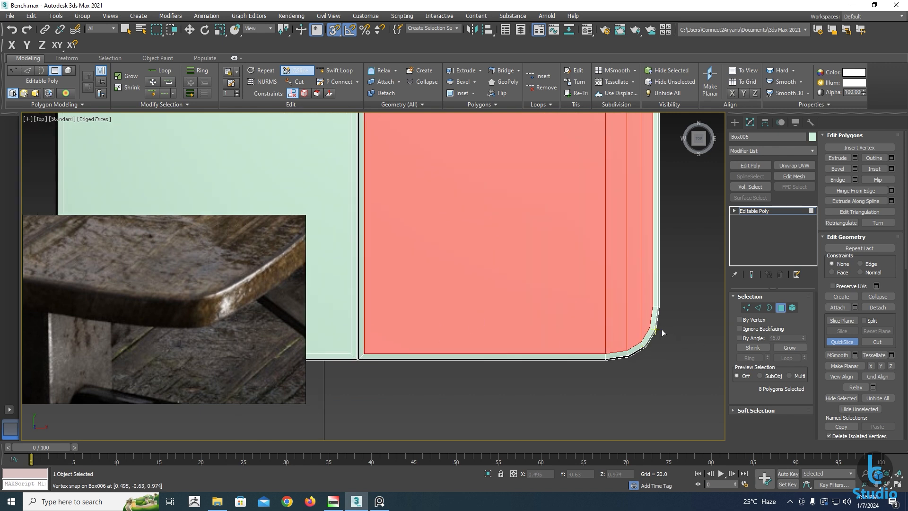
scroll(658, 329, up, 2)
scroll(648, 333, down, 2)
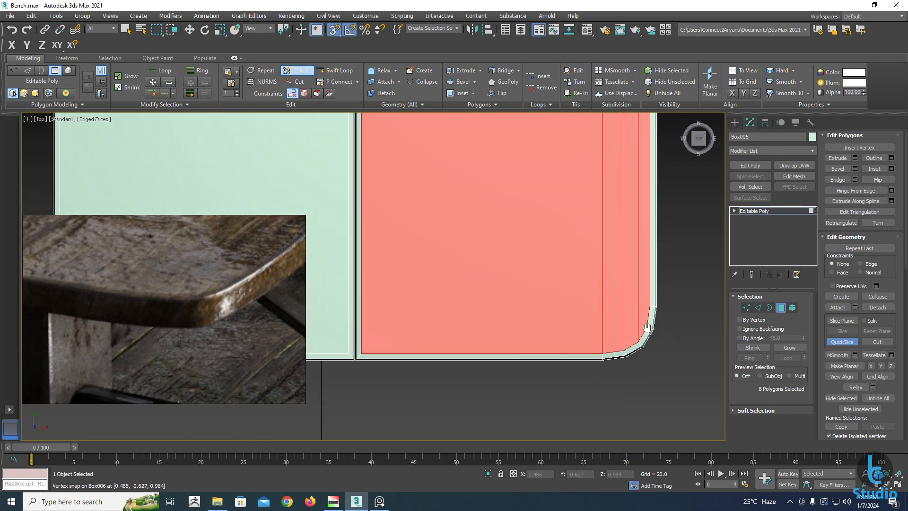
click(664, 330)
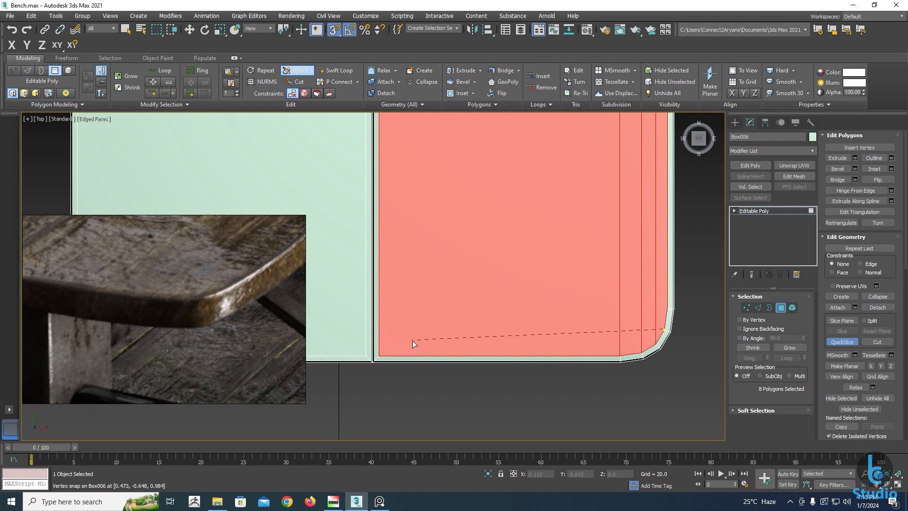
click(368, 329)
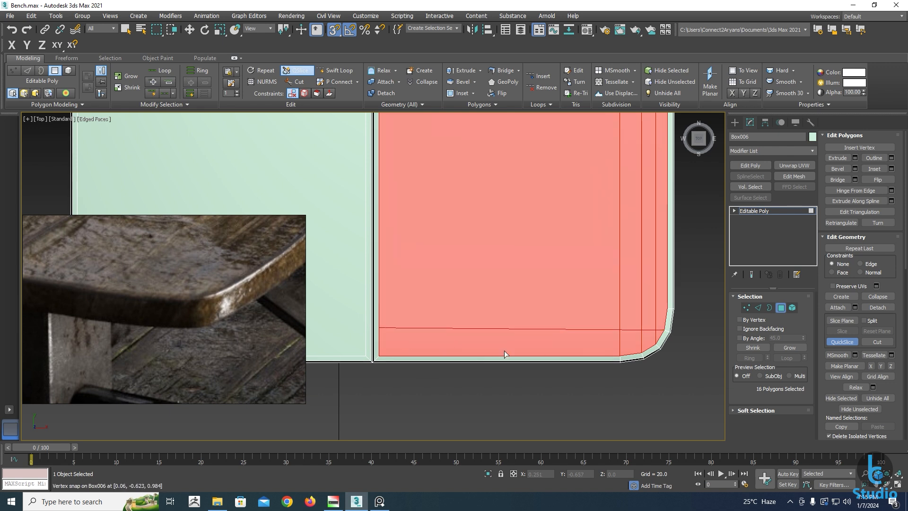
scroll(375, 328, up, 3)
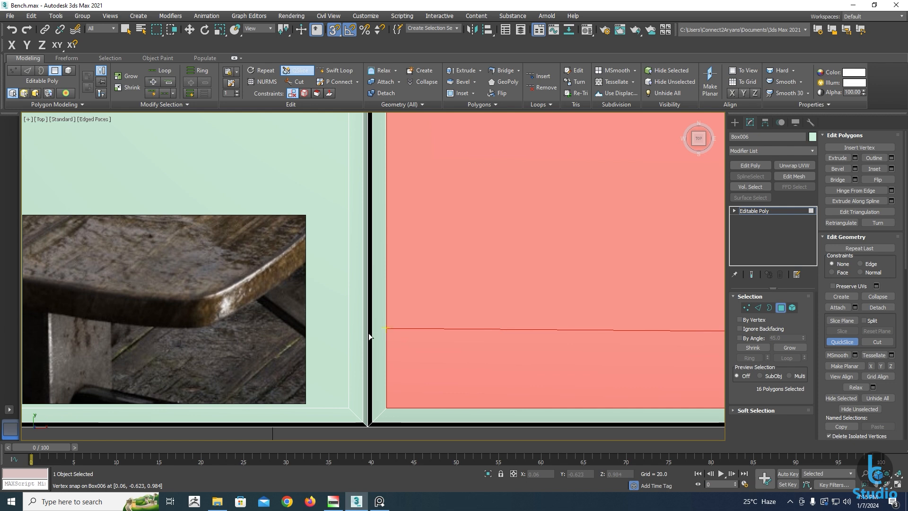
scroll(404, 336, down, 2)
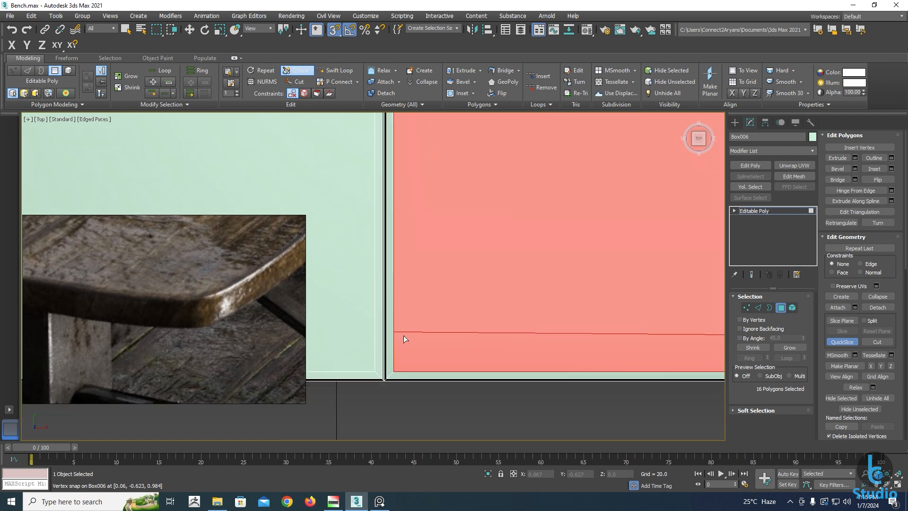
Undo the crosswise slice and return to polygon editing with the board's sliced faces selected
click(781, 307)
scroll(412, 308, down, 2)
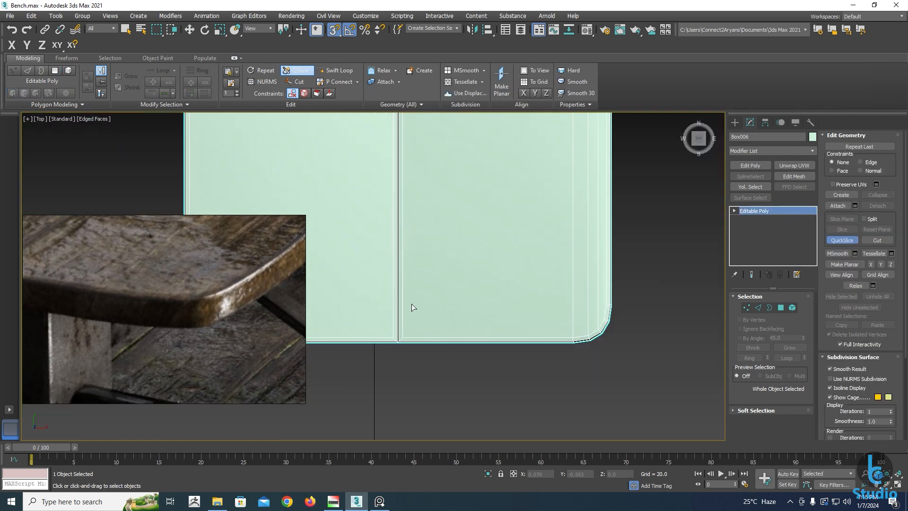
click(782, 309)
middle_drag(433, 304, 517, 313)
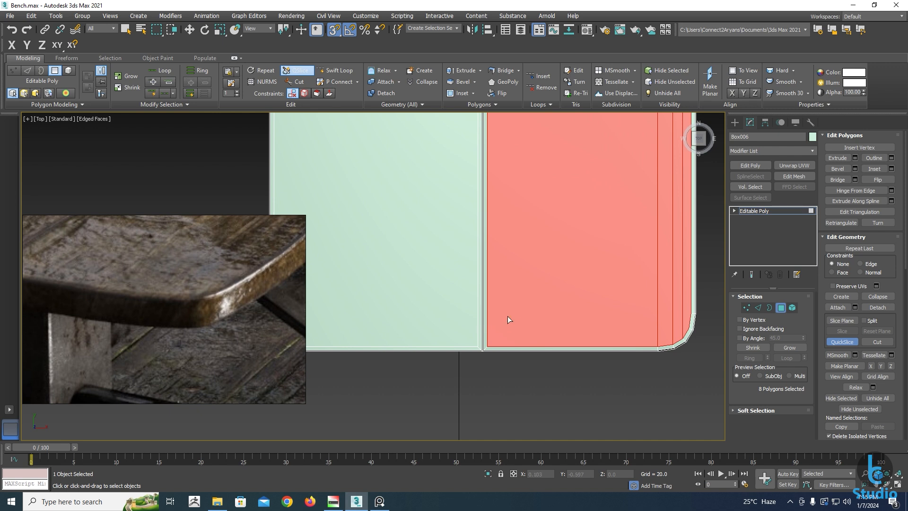
Leave QuickSlice and select the long polygons across both tabletop boards, adding the narrow strips beside the rounded edge
middle_drag(392, 328, 449, 328)
right_click(402, 322)
drag(315, 305, 556, 318)
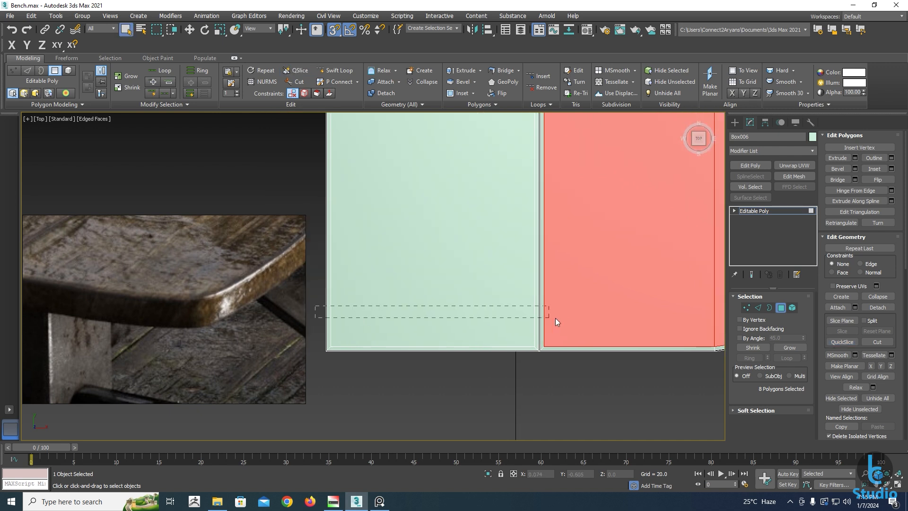
drag(694, 323, 697, 320)
middle_drag(696, 320, 622, 320)
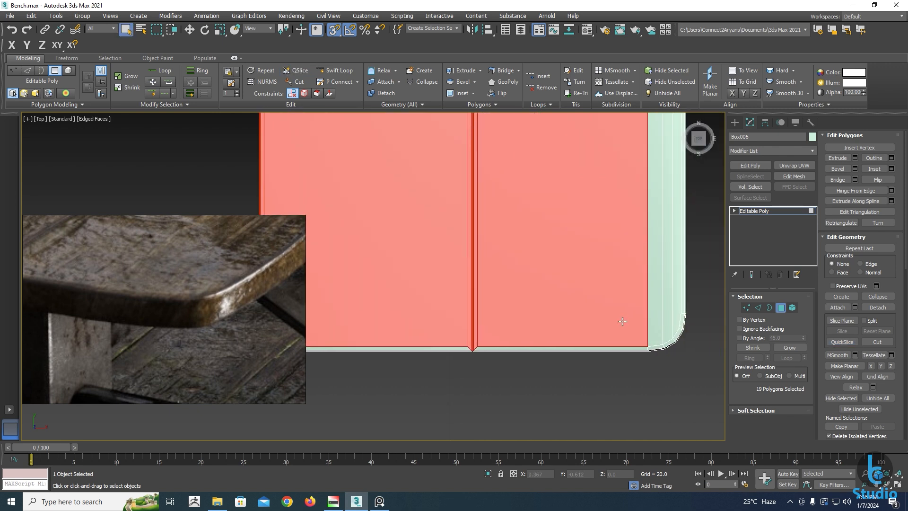
middle_drag(471, 318, 503, 318)
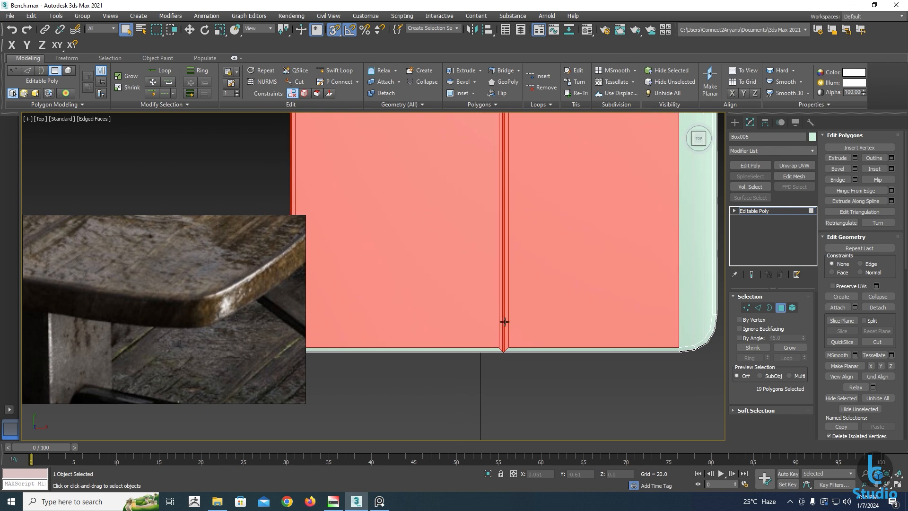
scroll(503, 318, down, 2)
drag(618, 319, 657, 327)
scroll(658, 321, up, 5)
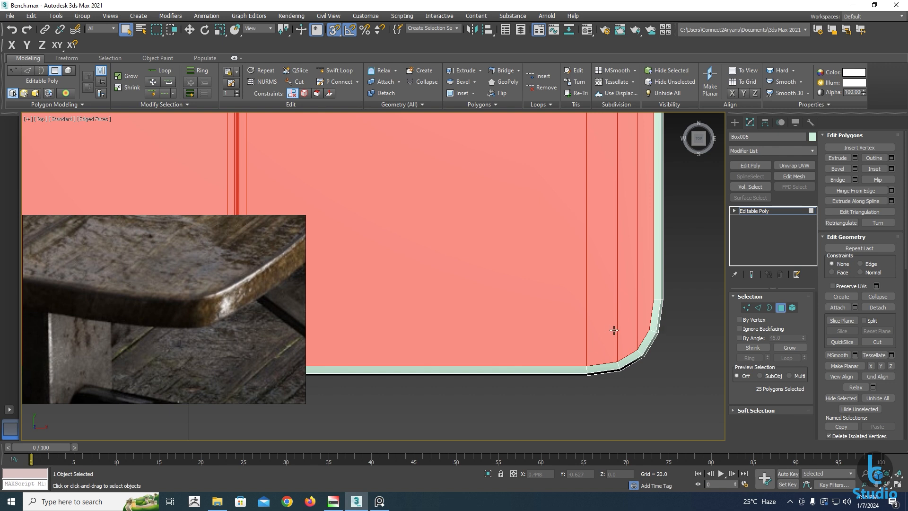
middle_drag(599, 332, 641, 328)
scroll(641, 328, down, 2)
middle_drag(386, 337, 458, 338)
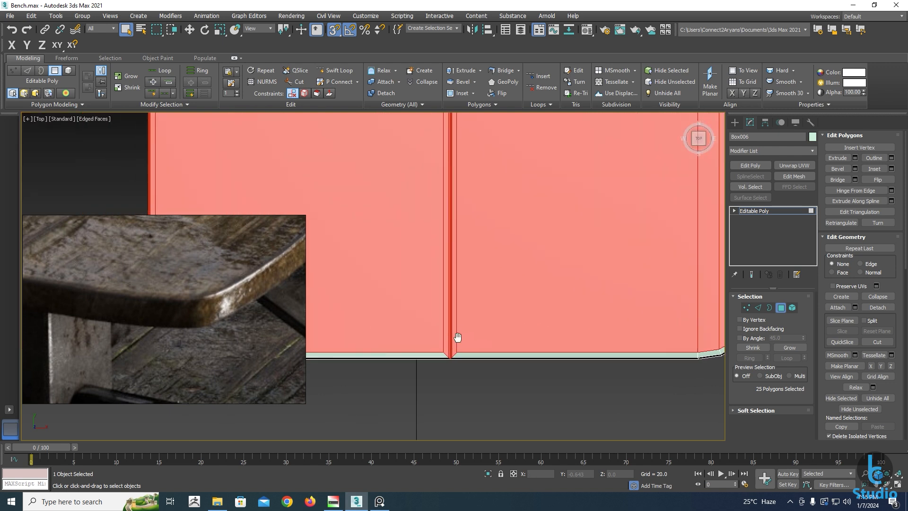
QuickSlice the selected board faces crosswise from a lower rounded-corner vertex across to the inner board's edge
scroll(457, 338, down, 2)
scroll(640, 339, up, 5)
right_click(653, 322)
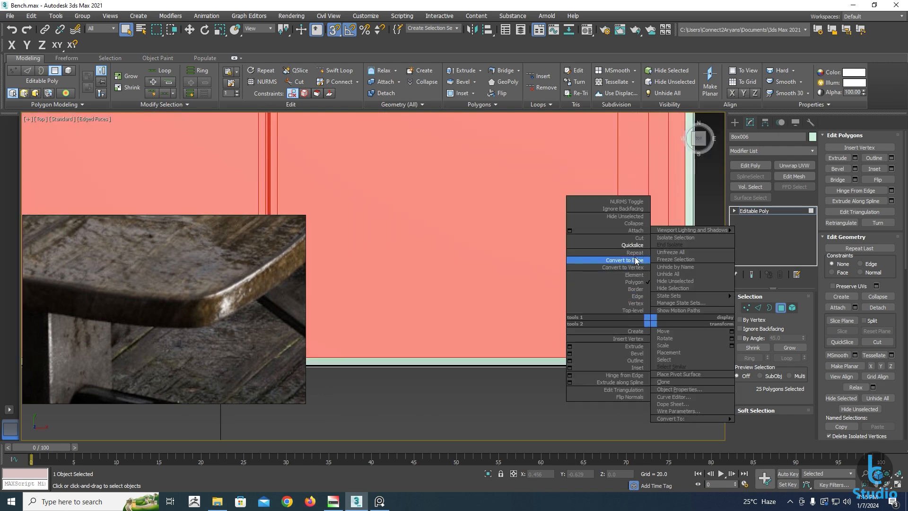
click(633, 245)
middle_drag(680, 307, 700, 312)
scroll(699, 324, down, 2)
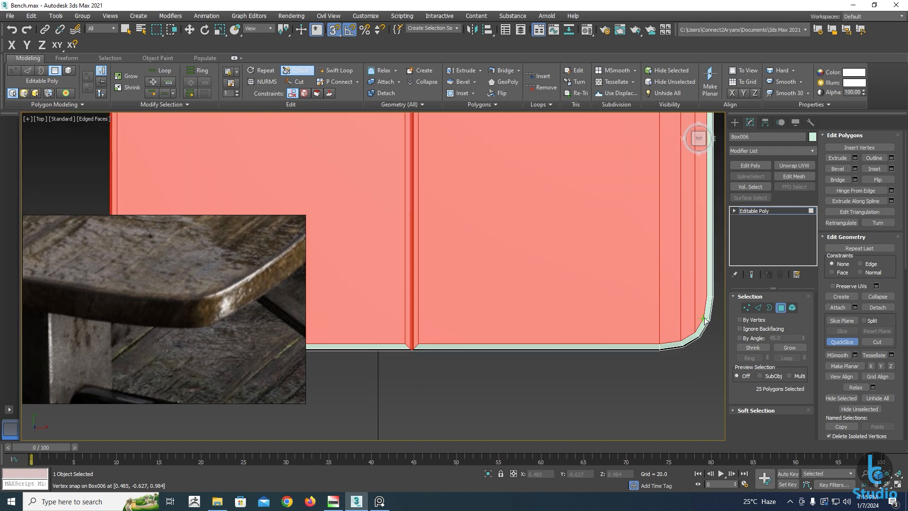
click(705, 318)
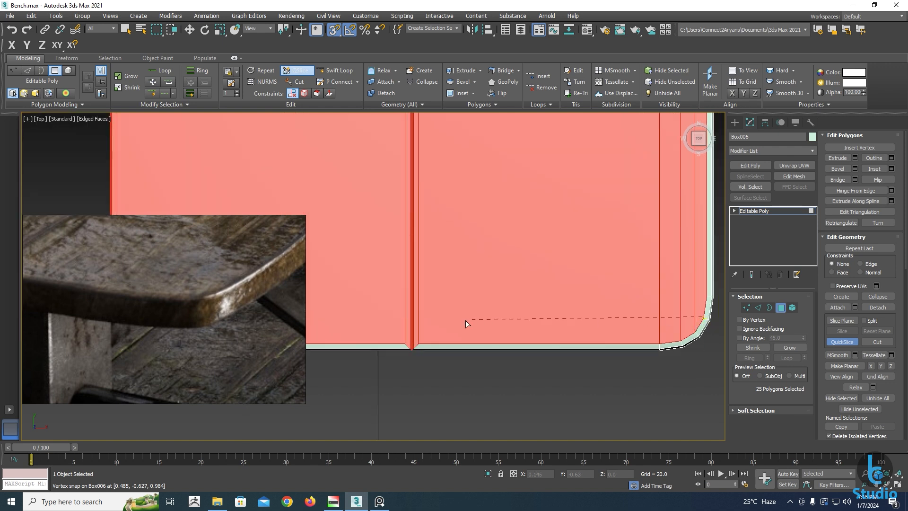
click(406, 316)
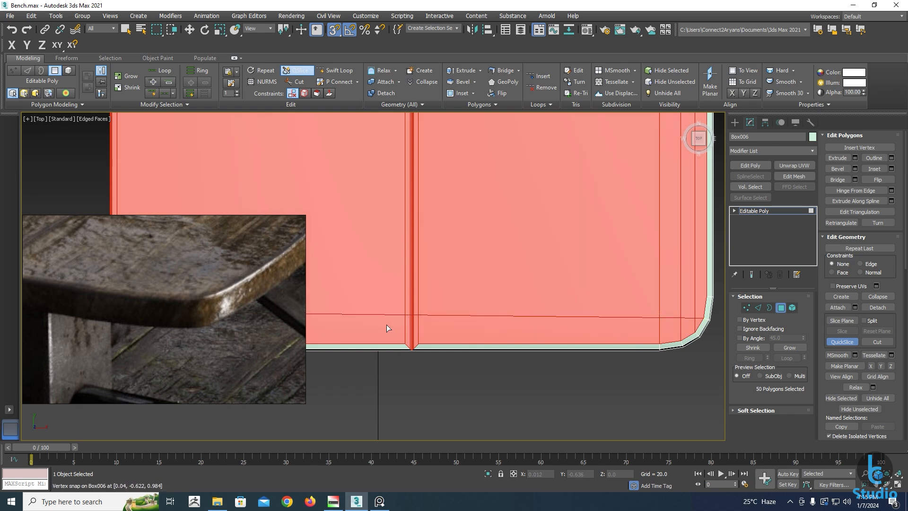
Switch to vertex editing and select only the new slice's vertices along the inner board and the seam between the boards
scroll(444, 315, down, 2)
middle_drag(435, 314, 536, 315)
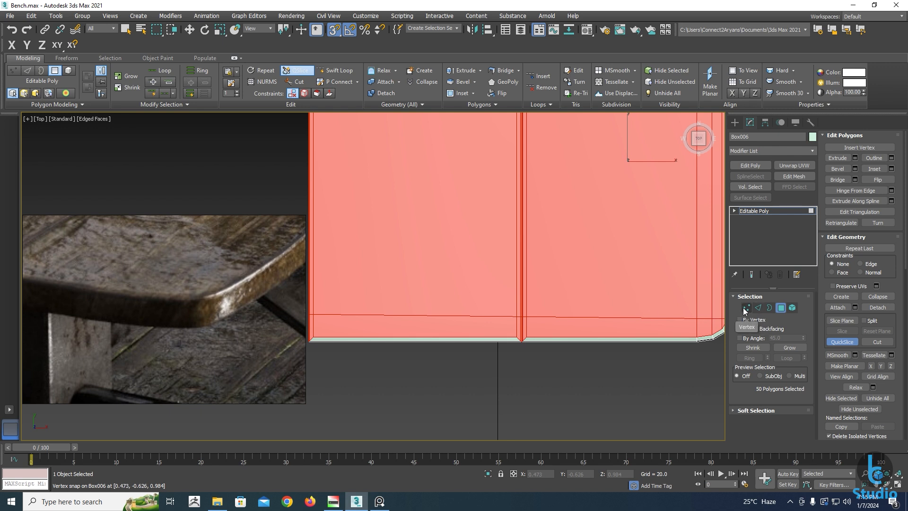
click(746, 308)
middle_drag(471, 314, 597, 320)
scroll(480, 324, down, 2)
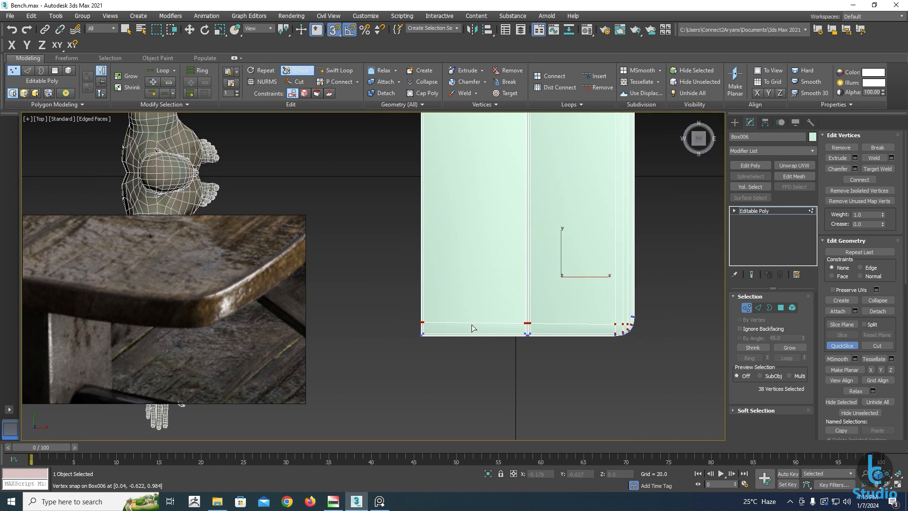
click(401, 313)
right_click(397, 311)
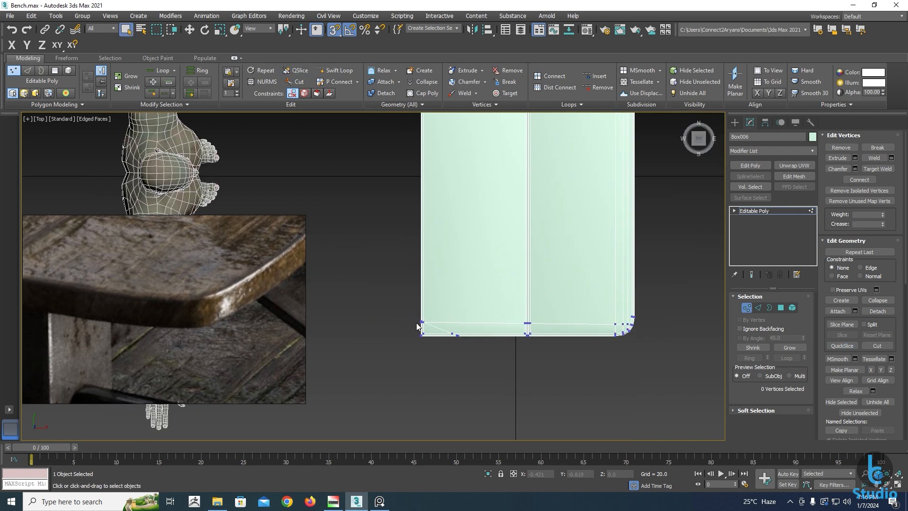
scroll(417, 323, up, 2)
key(w)
key(ctrl+z)
drag(405, 306, 501, 330)
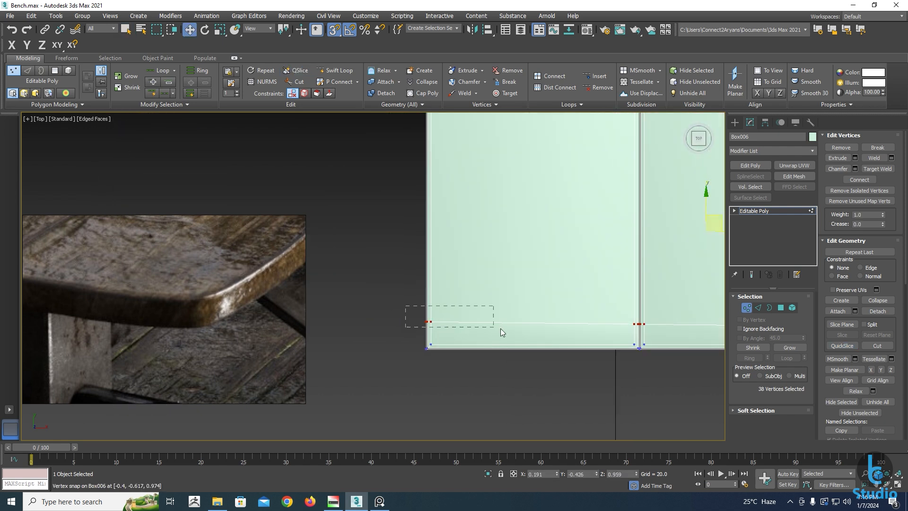
drag(679, 332, 676, 330)
Make the selected slice vertices planar in Y and return to the Move tool
middle_drag(677, 330, 539, 326)
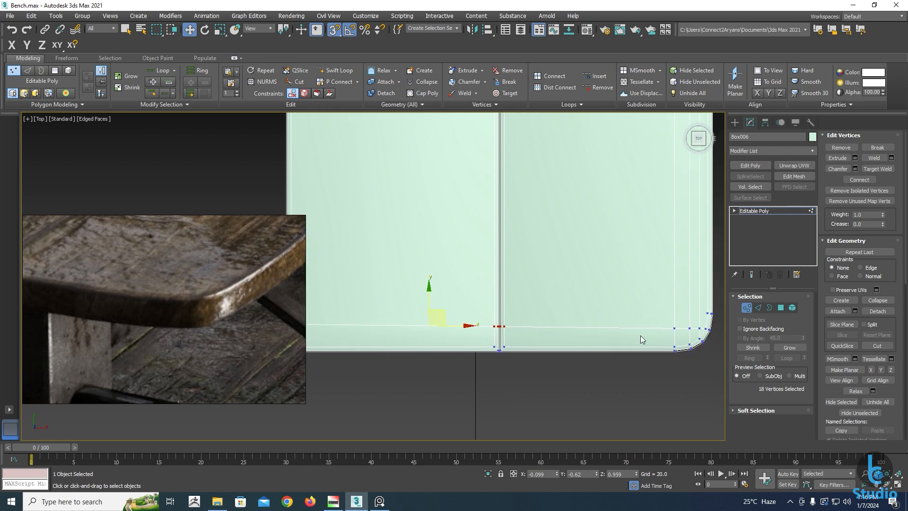
middle_drag(641, 336, 597, 317)
scroll(577, 322, up, 3)
scroll(586, 316, down, 3)
middle_drag(487, 327, 508, 315)
scroll(509, 329, up, 3)
scroll(508, 316, down, 3)
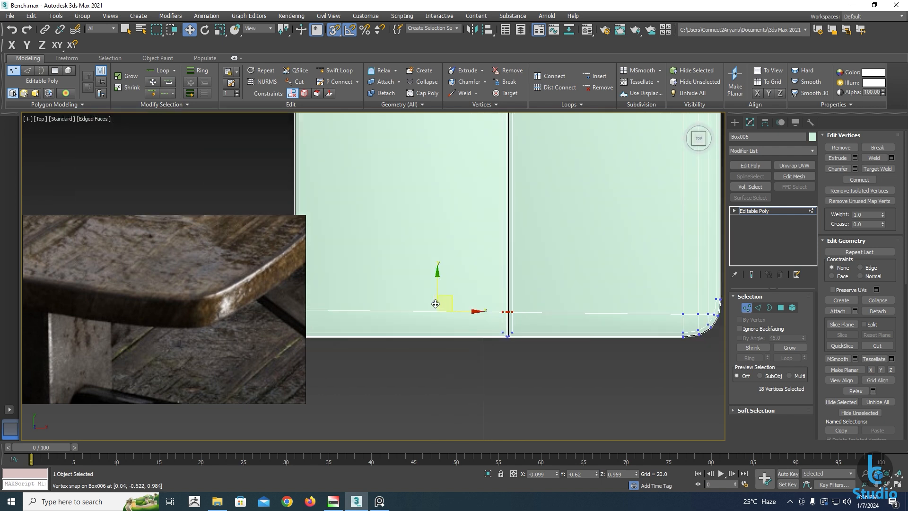
key(r)
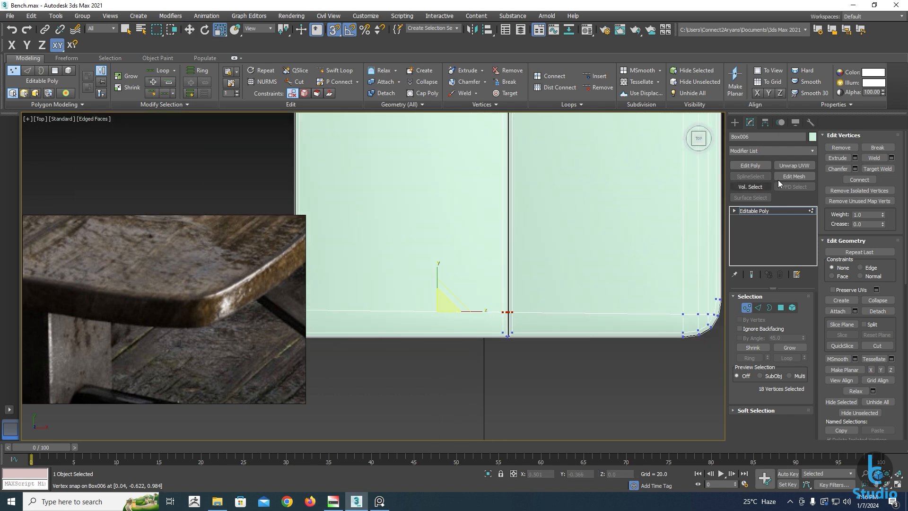
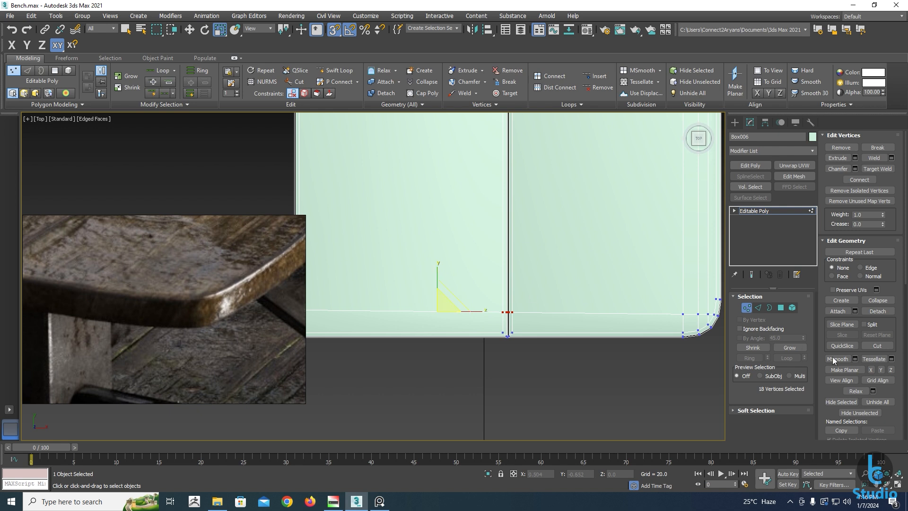
click(880, 370)
key(w)
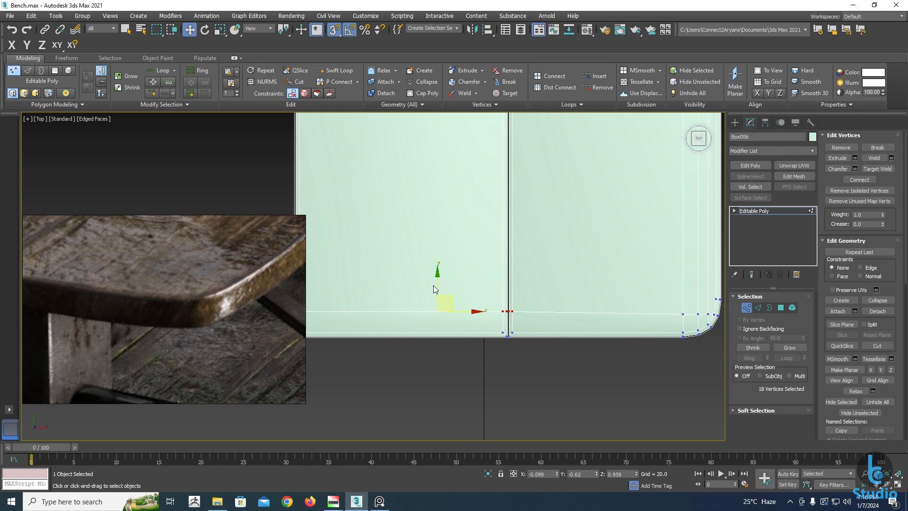
Constrain snapped moves to the Y axis, align the selected vertices with the slice's corner-side vertex, and leave vertex editing
click(334, 30)
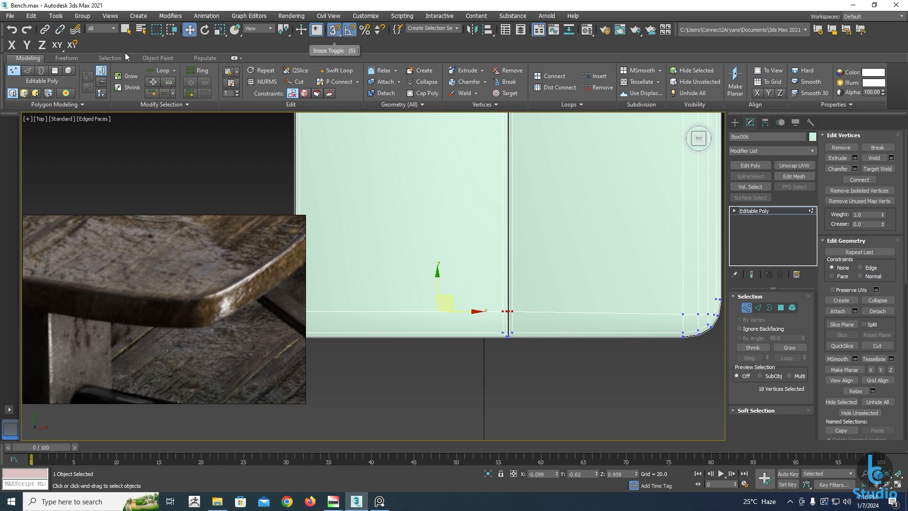
click(73, 45)
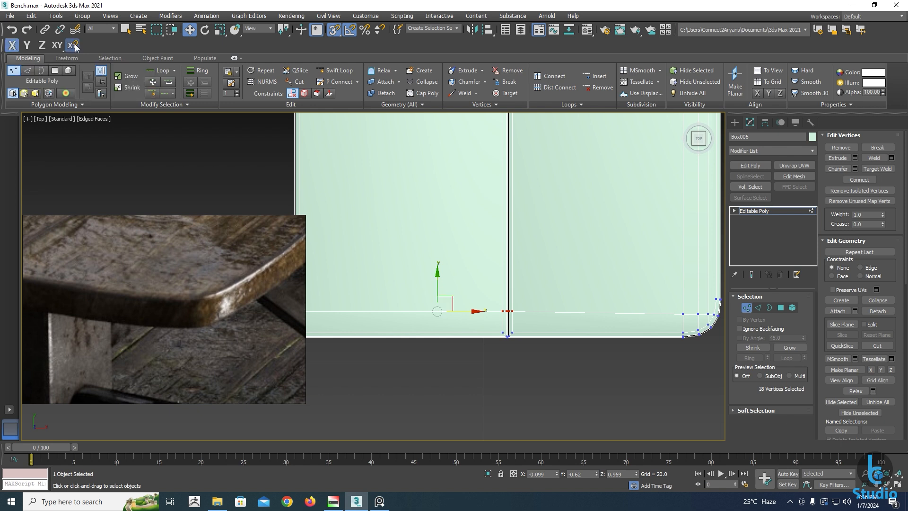
click(27, 45)
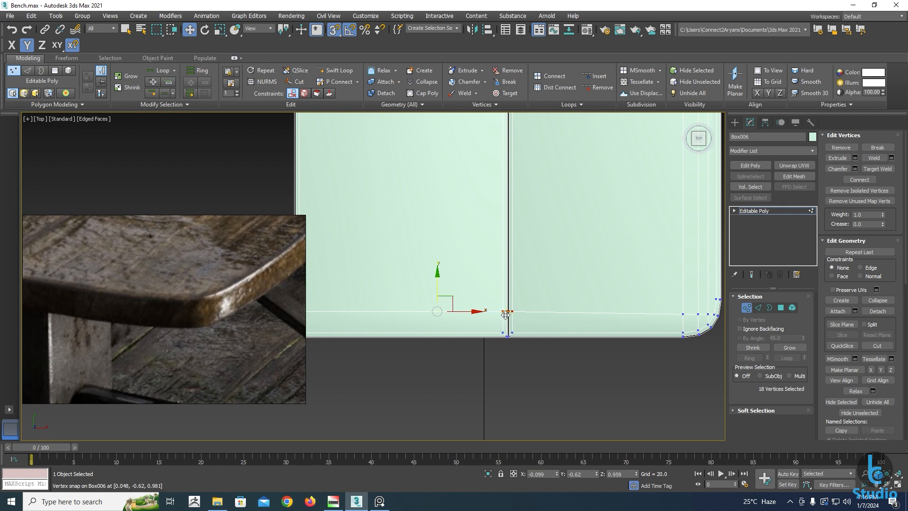
drag(506, 314, 684, 315)
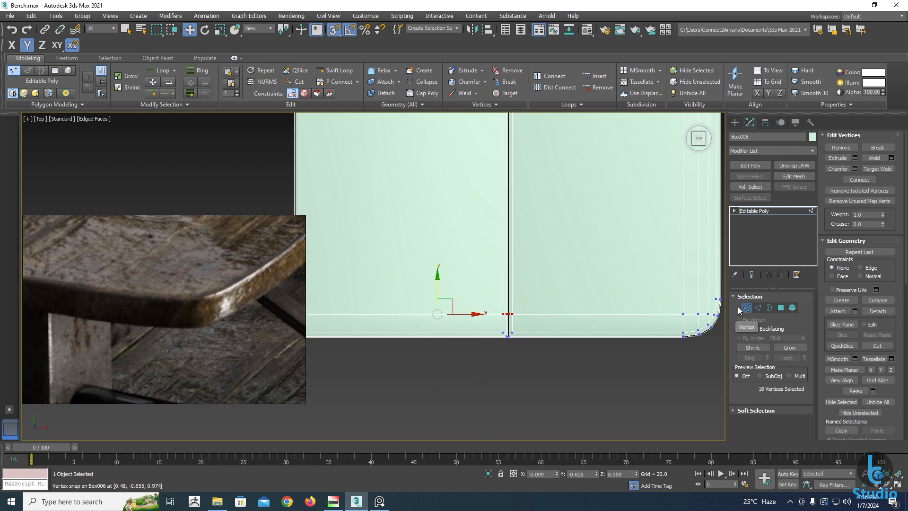
click(747, 308)
middle_drag(432, 327, 495, 326)
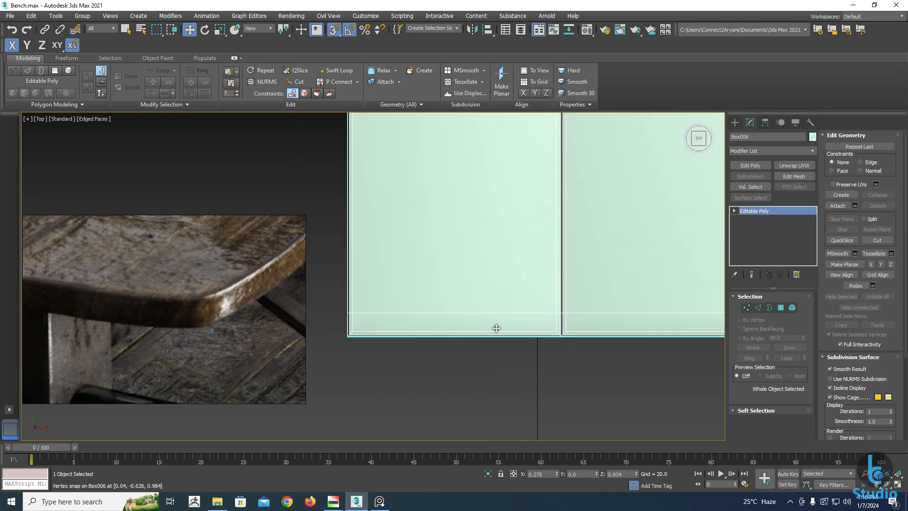
middle_drag(659, 318, 610, 317)
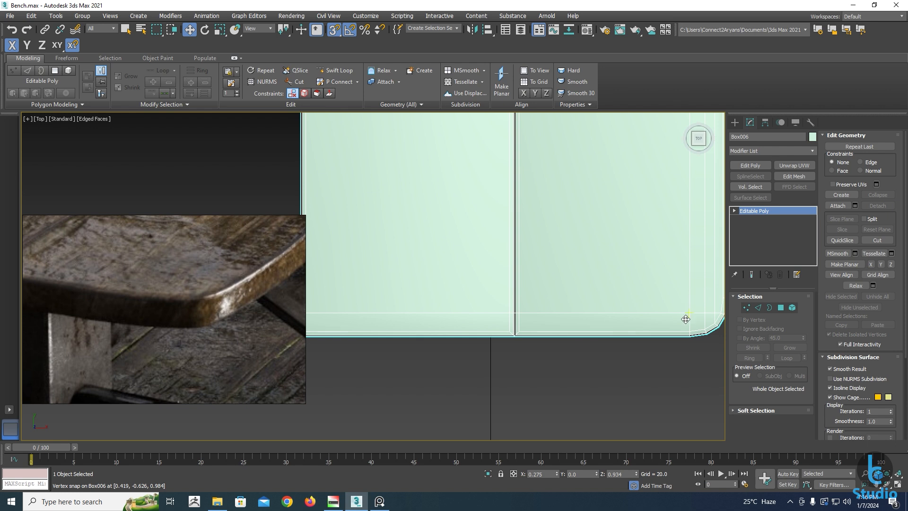
middle_drag(684, 318, 615, 316)
scroll(625, 310, up, 5)
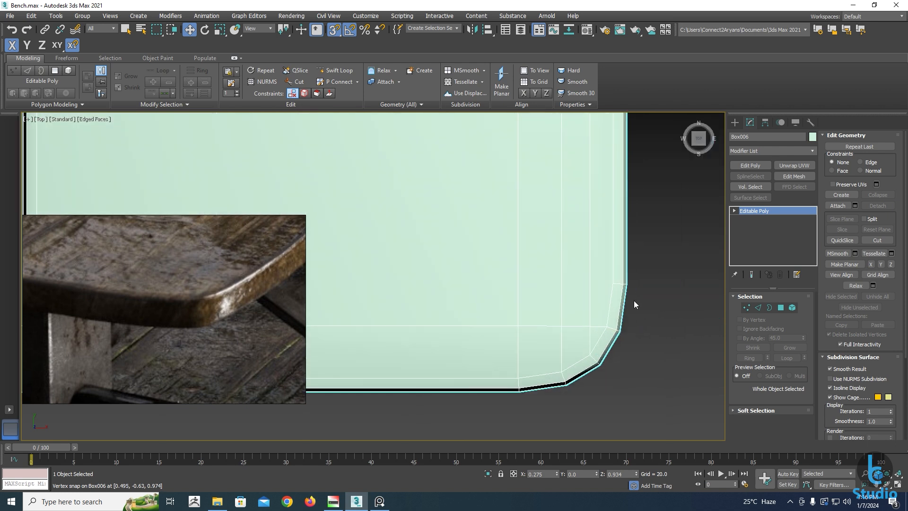
Add a second crosswise QuickSlice through both boards from the vertex where the lower corner's rounding ends
click(781, 308)
scroll(573, 296, down, 2)
right_click(575, 289)
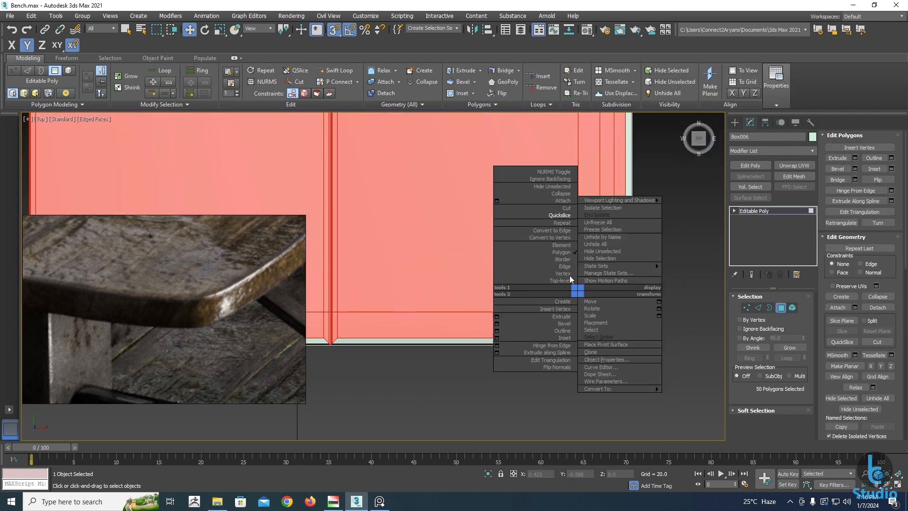
click(563, 220)
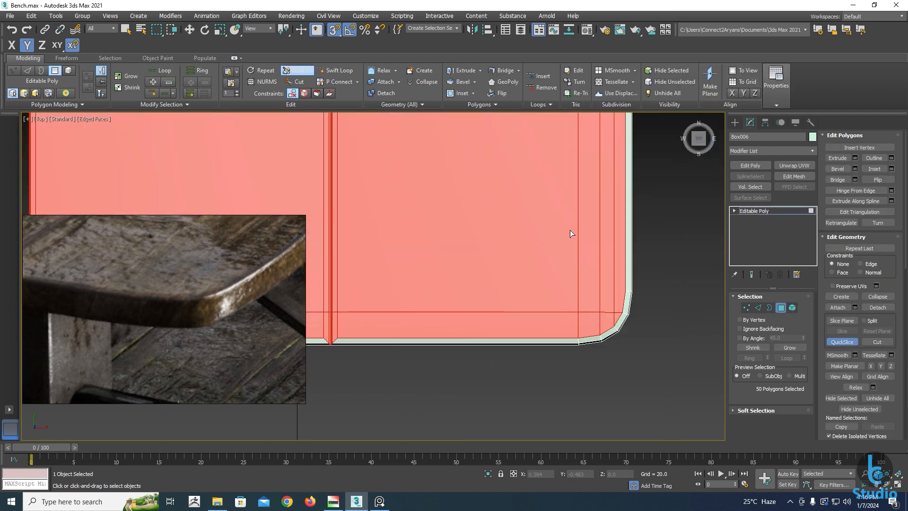
click(614, 291)
click(577, 298)
middle_drag(474, 284, 640, 286)
scroll(639, 286, down, 2)
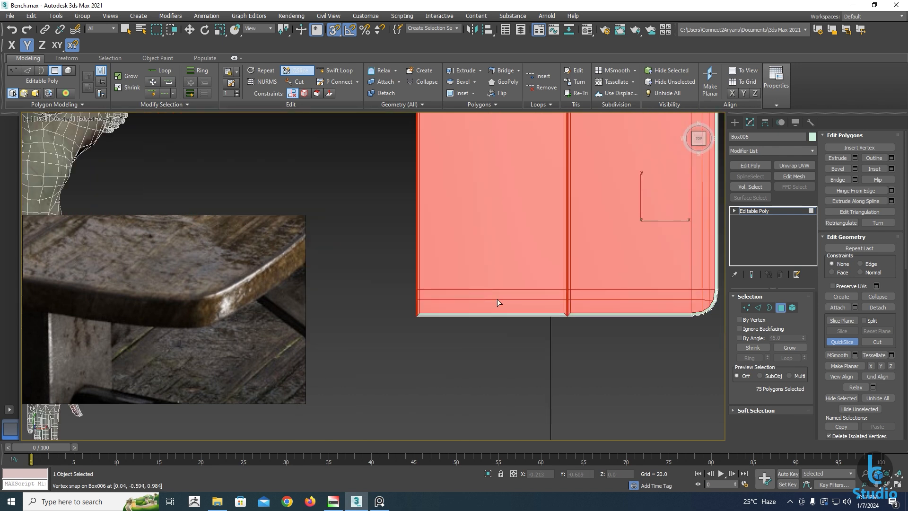
Select the second slice's vertices on the inner board and the seam, and make them planar in Y
right_click(438, 287)
click(747, 308)
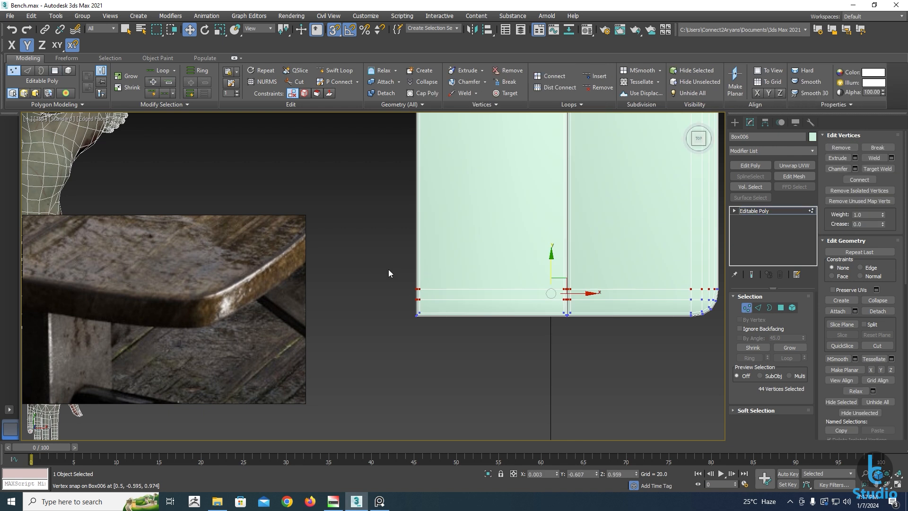
drag(388, 269, 602, 293)
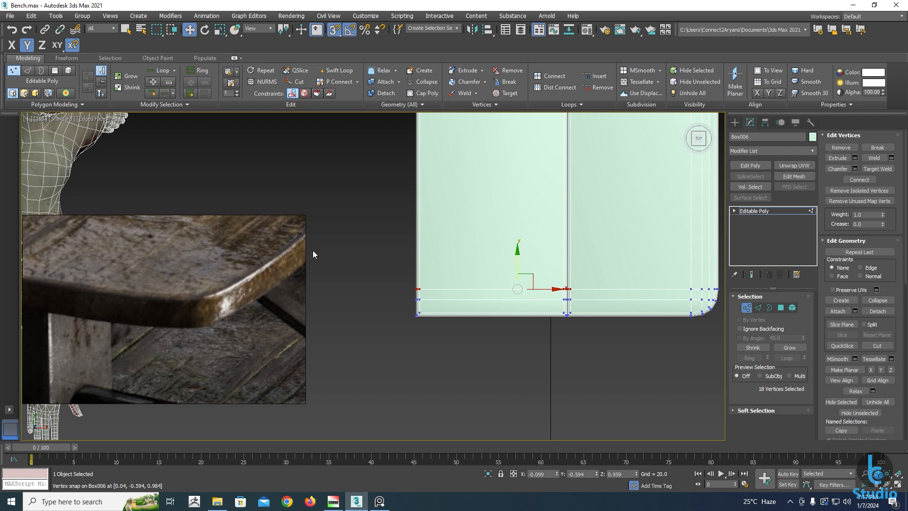
drag(388, 269, 585, 299)
key(r)
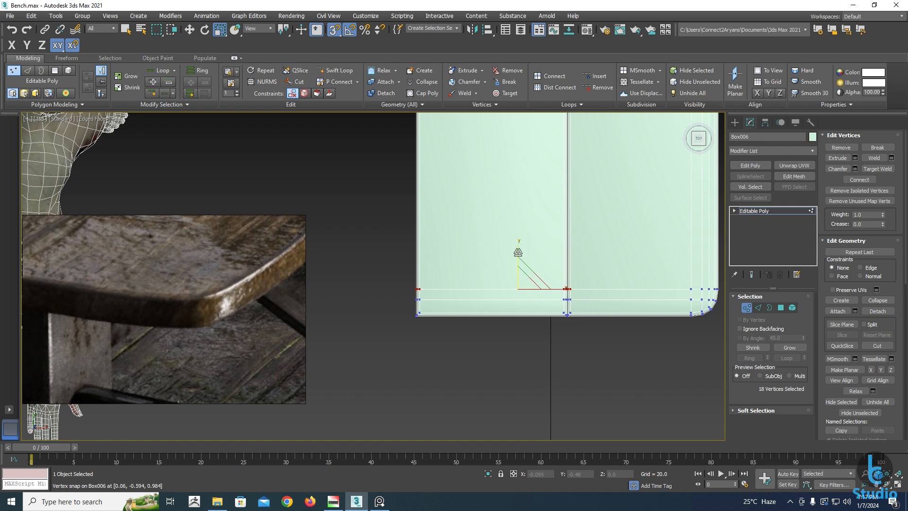
click(881, 371)
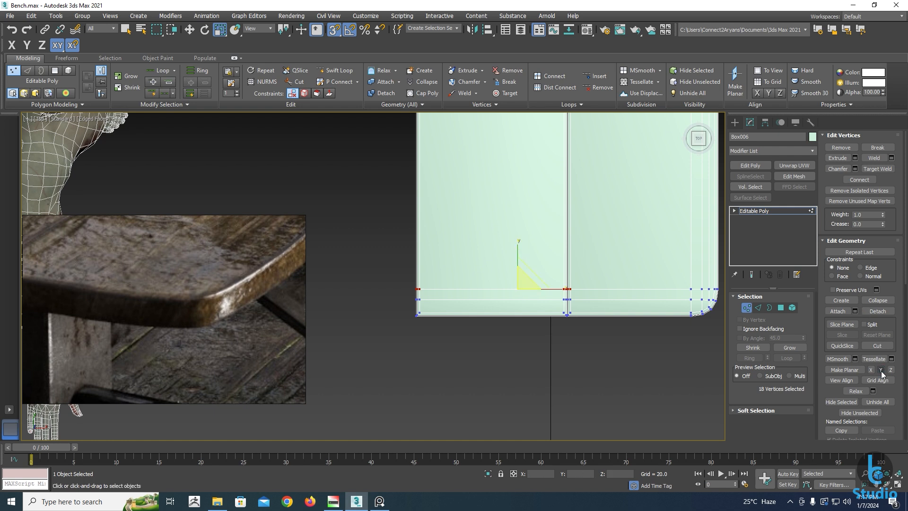
Snap-move the second slice's selected vertices along Y to line up with its vertices near the rounded corner
middle_drag(534, 274, 452, 276)
key(w)
scroll(469, 283, up, 2)
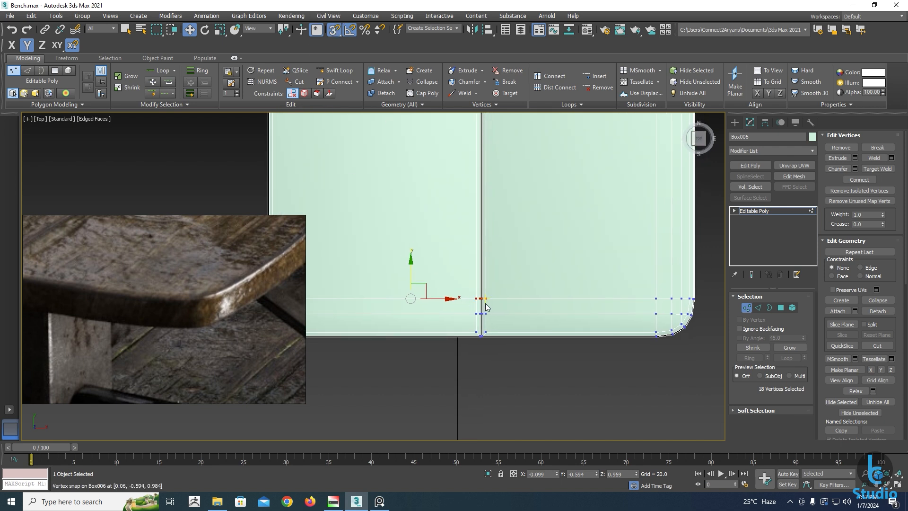
scroll(485, 303, up, 2)
middle_drag(485, 304, 420, 302)
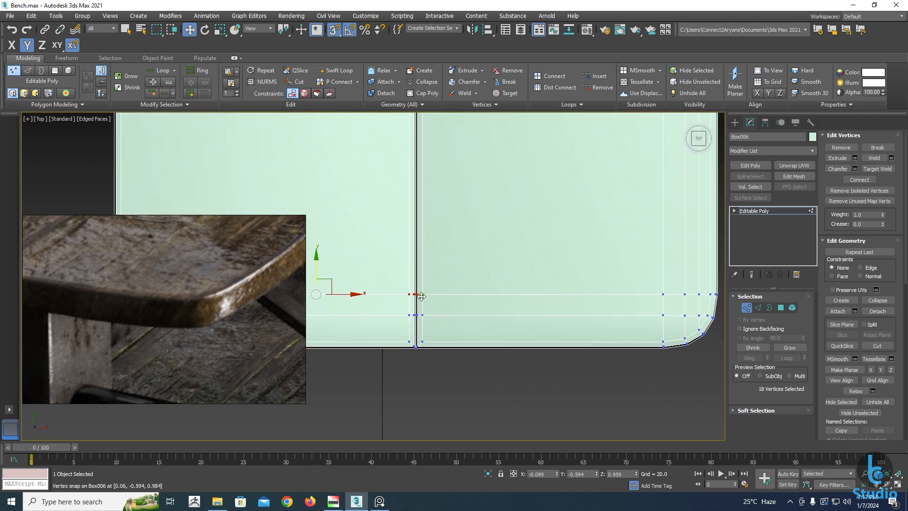
drag(421, 296, 663, 294)
Return to polygon editing and QuickSlice both boards crosswise from a vertex of the rounded corner at the opposite end
scroll(663, 293, down, 2)
middle_drag(542, 274, 525, 327)
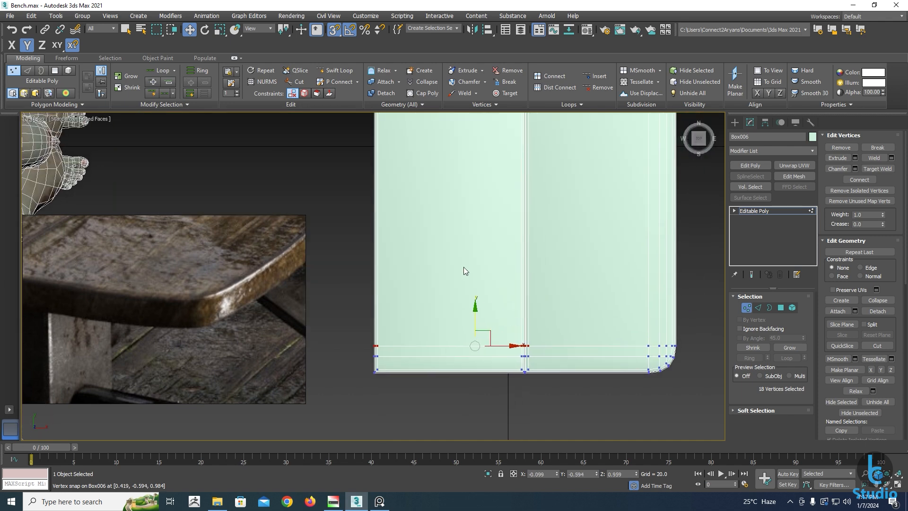
middle_drag(460, 227, 437, 326)
middle_drag(516, 180, 501, 318)
scroll(643, 196, up, 2)
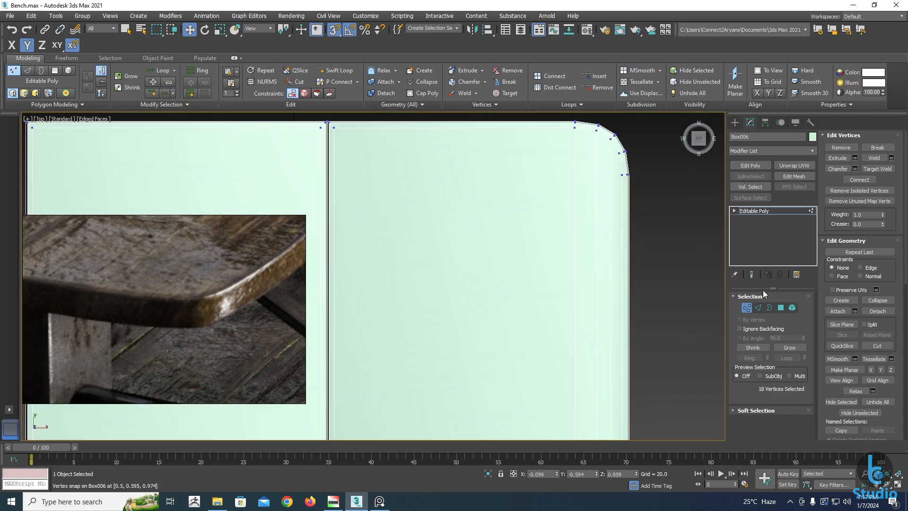
click(781, 308)
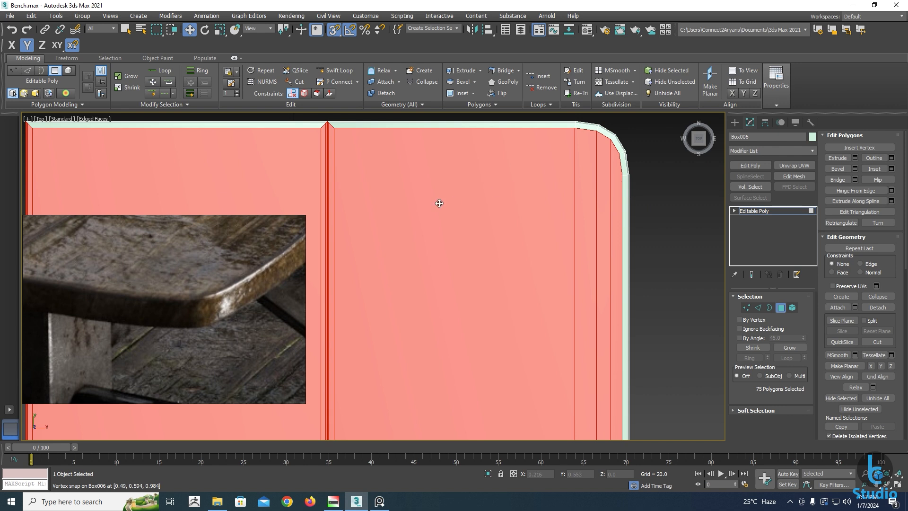
scroll(503, 215, down, 2)
right_click(483, 197)
click(463, 120)
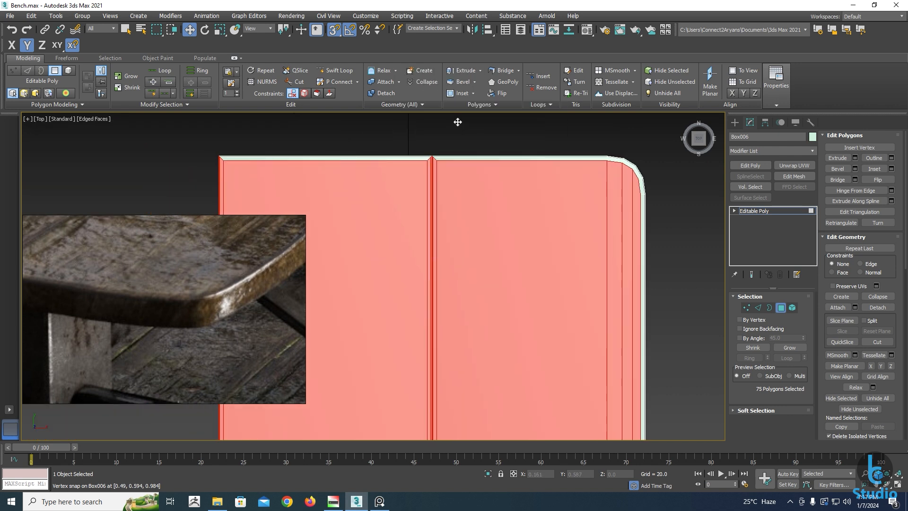
scroll(643, 192, up, 2)
middle_drag(638, 179, 626, 229)
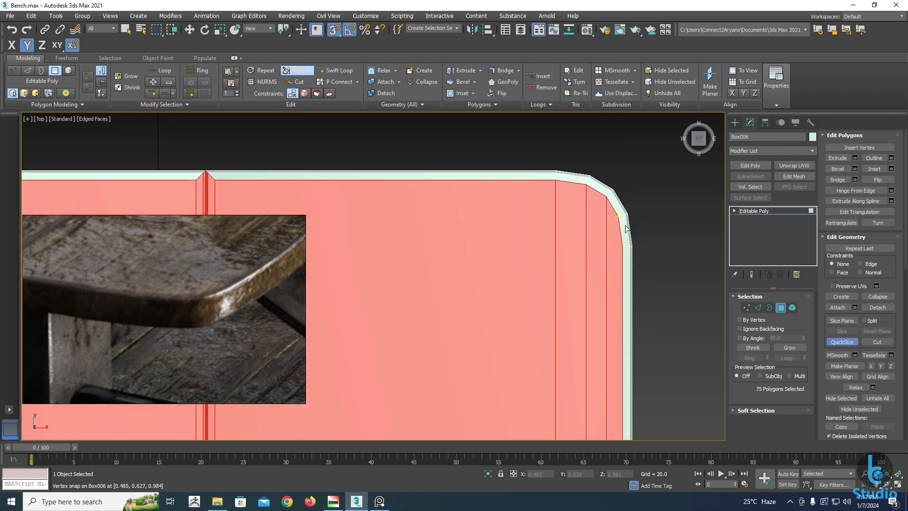
click(603, 217)
click(603, 217)
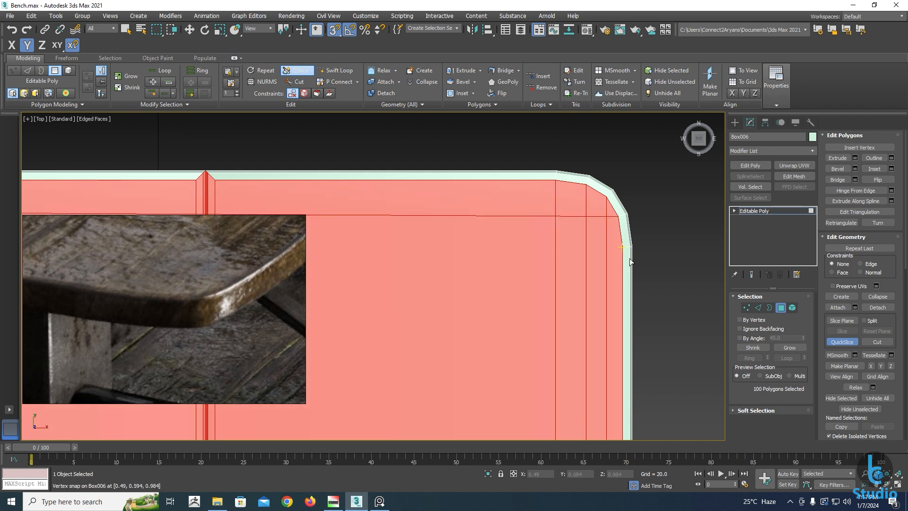
QuickSlice both boards crosswise from the vertex where the upper corner's rounding ends, and switch to vertex editing
click(594, 247)
scroll(440, 251, down, 2)
middle_drag(440, 251, 666, 249)
scroll(666, 249, down, 2)
key(w)
click(746, 308)
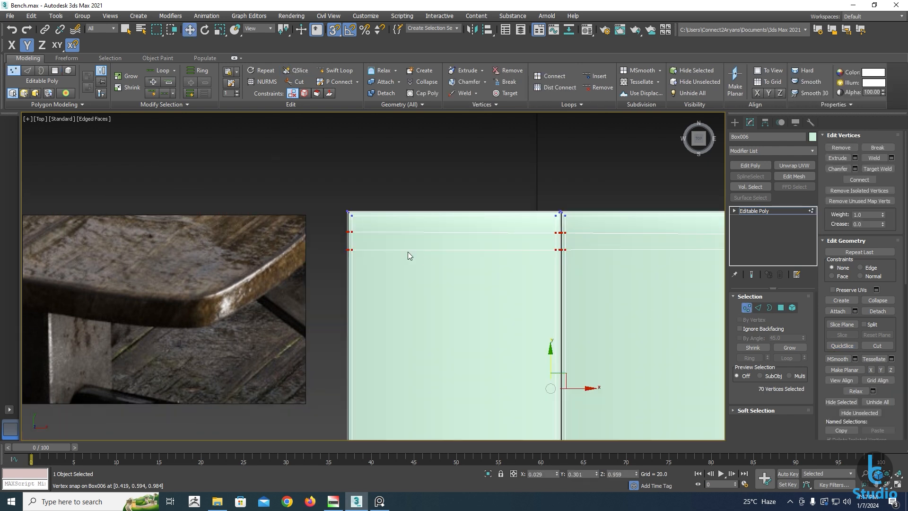
Select the vertices of each new upper-end slice on the inner board and seam in turn, and make them planar in Y
drag(626, 250, 644, 239)
middle_drag(643, 239, 422, 255)
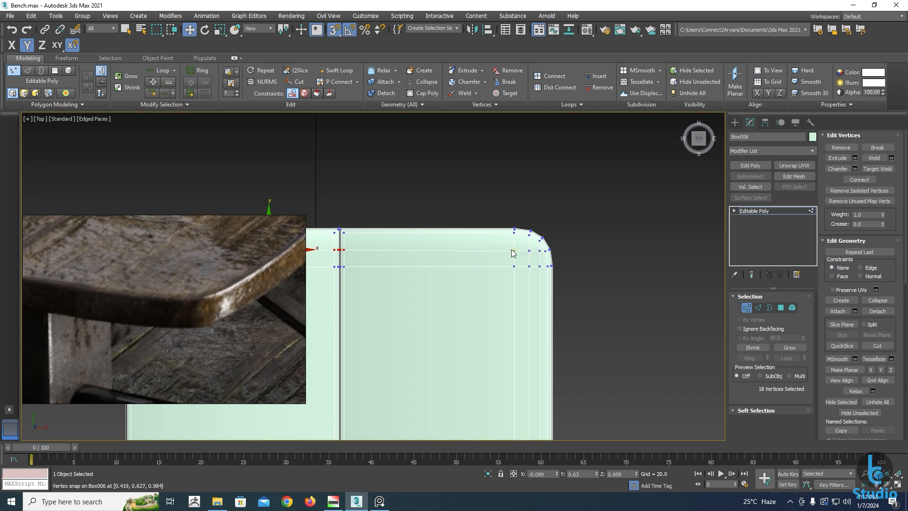
middle_drag(499, 253, 510, 252)
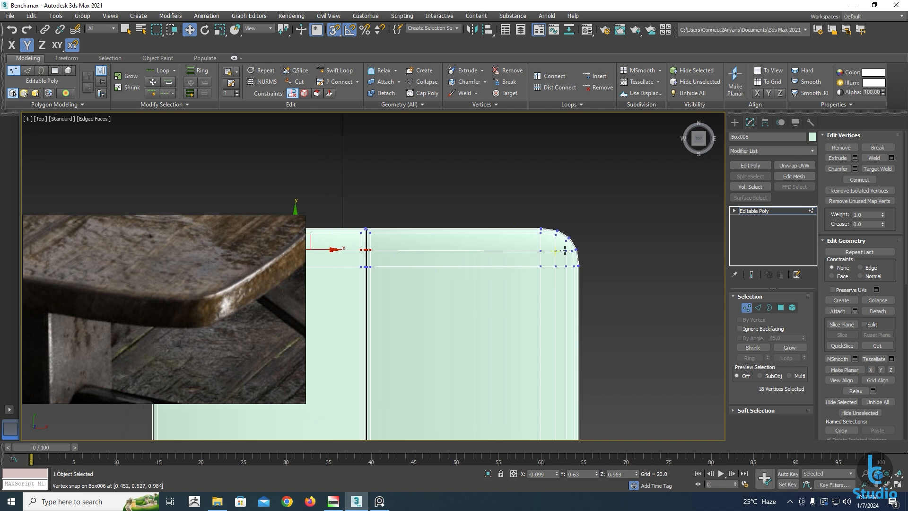
middle_drag(356, 253, 452, 248)
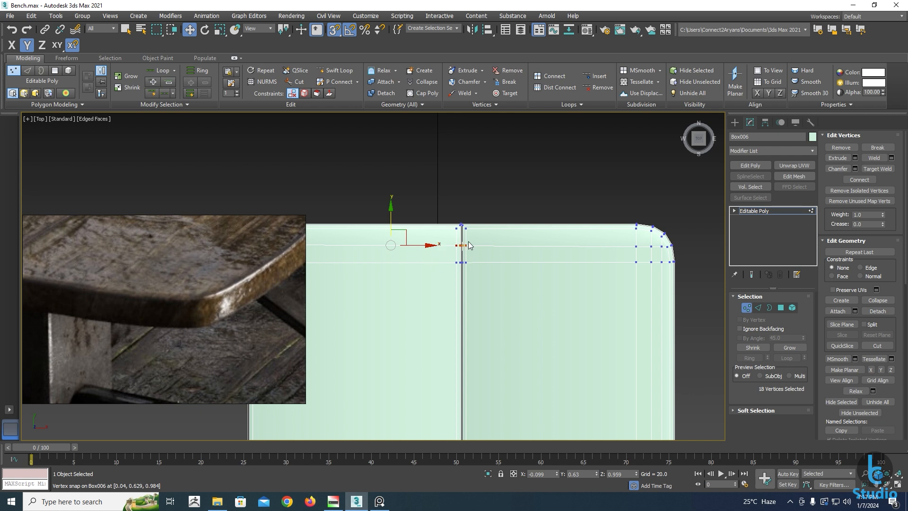
middle_drag(452, 252, 475, 248)
key(r)
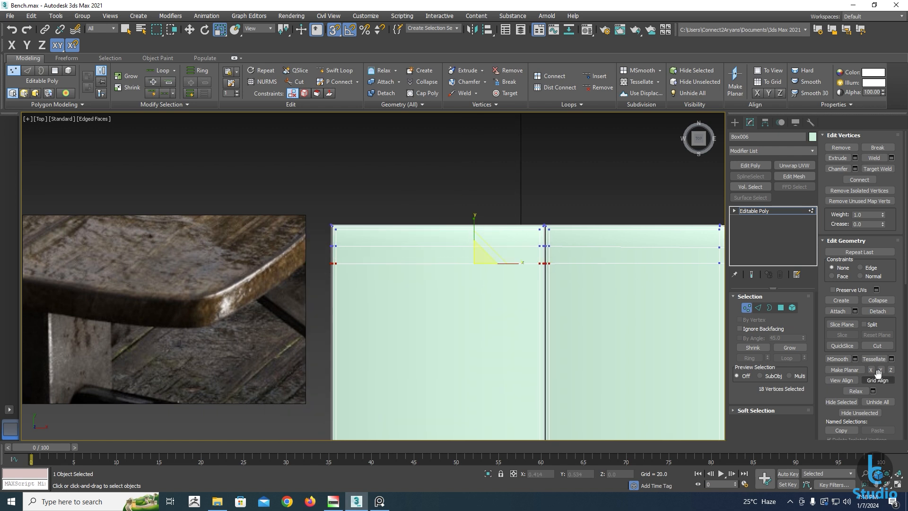
middle_drag(523, 265, 460, 272)
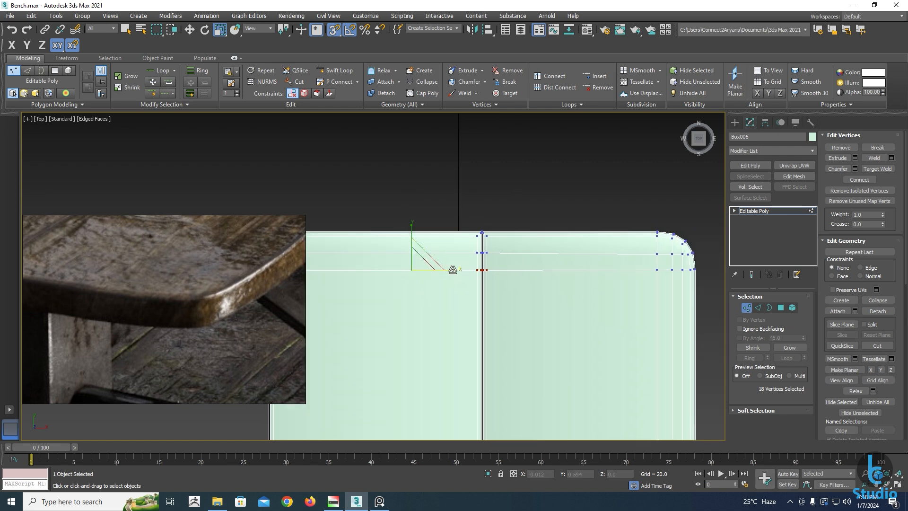
Snap-move the selected vertices of the slice farther from the upper end along Y to line up with its vertices near the rounded corner
click(189, 30)
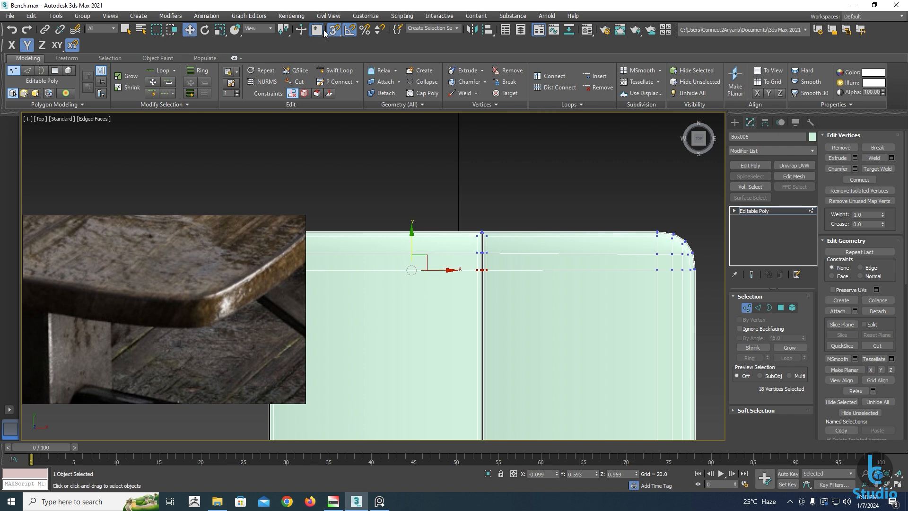
scroll(488, 270, up, 4)
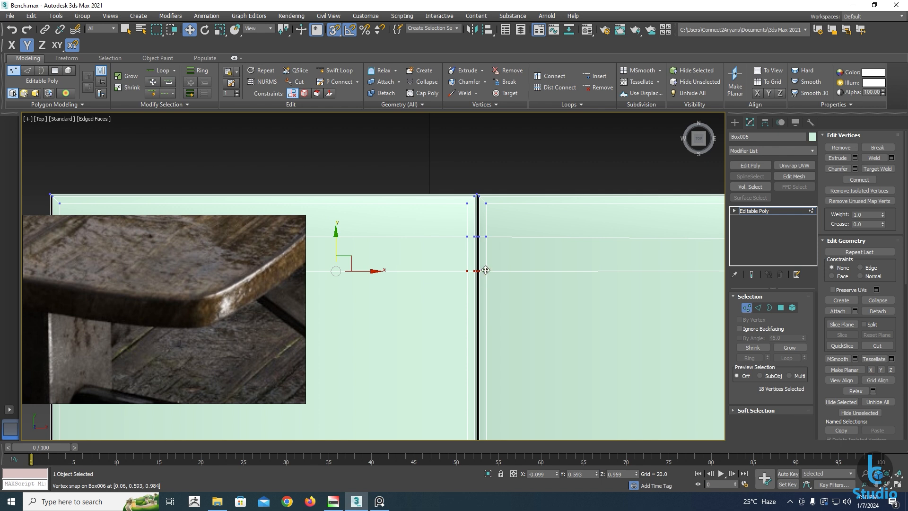
drag(487, 271, 488, 290)
scroll(488, 289, down, 3)
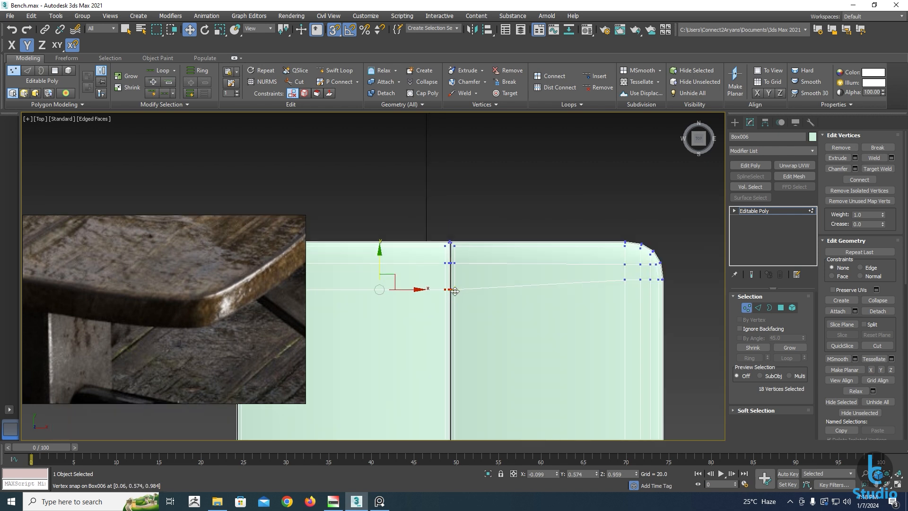
drag(455, 291, 462, 282)
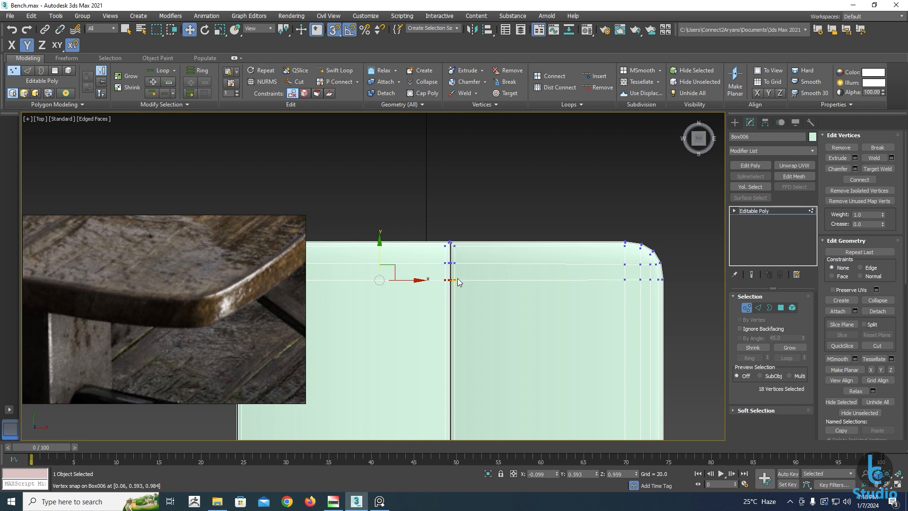
drag(458, 279, 624, 280)
Select the inner-board and seam vertices of the slice nearest the upper end, snap them along Y to its corner vertices, and leave vertex editing
drag(429, 272, 432, 271)
middle_drag(448, 270, 602, 269)
scroll(602, 267, down, 2)
drag(447, 258, 547, 277)
drag(627, 266, 627, 267)
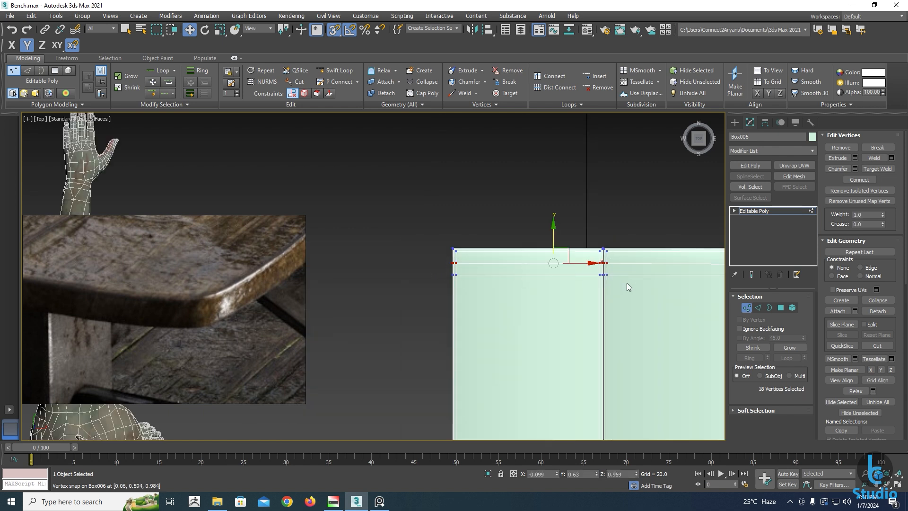
middle_drag(627, 283, 457, 311)
scroll(427, 294, up, 3)
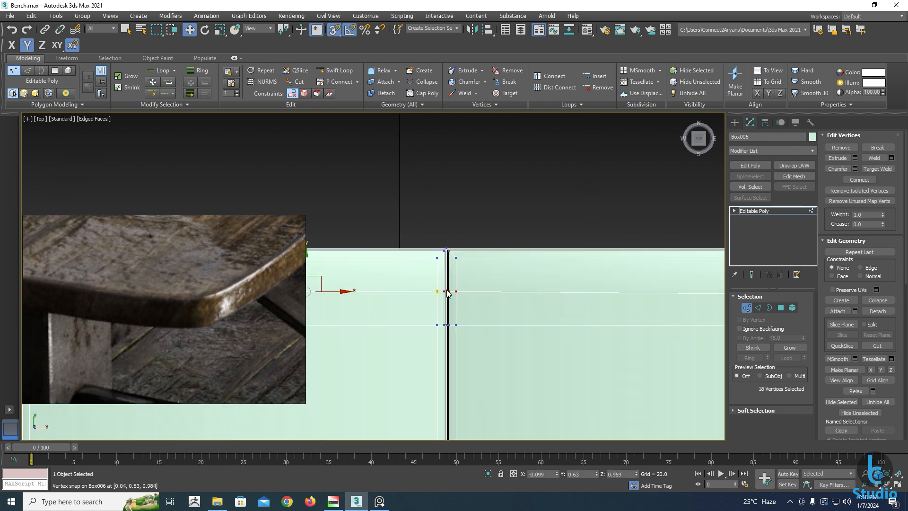
scroll(459, 294, down, 1)
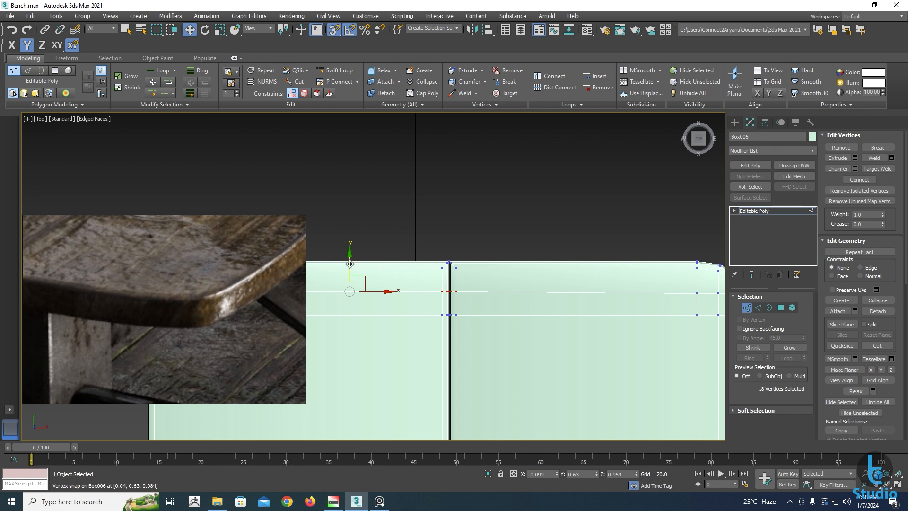
drag(350, 264, 695, 294)
click(747, 310)
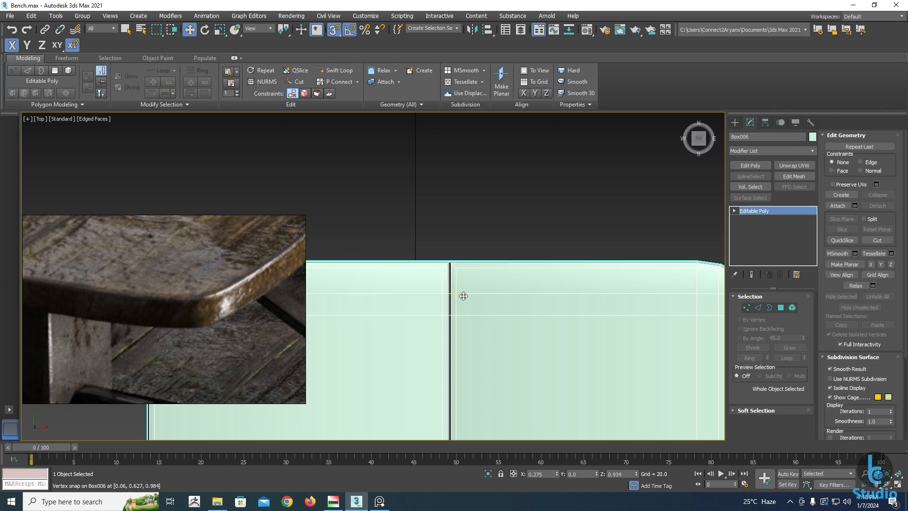
Examine the straightened slices and the seam between the two boards from an angle and from the top
scroll(462, 296, down, 5)
middle_drag(503, 368, 529, 278)
alt+middle_drag(531, 340, 512, 275)
middle_drag(516, 387, 525, 331)
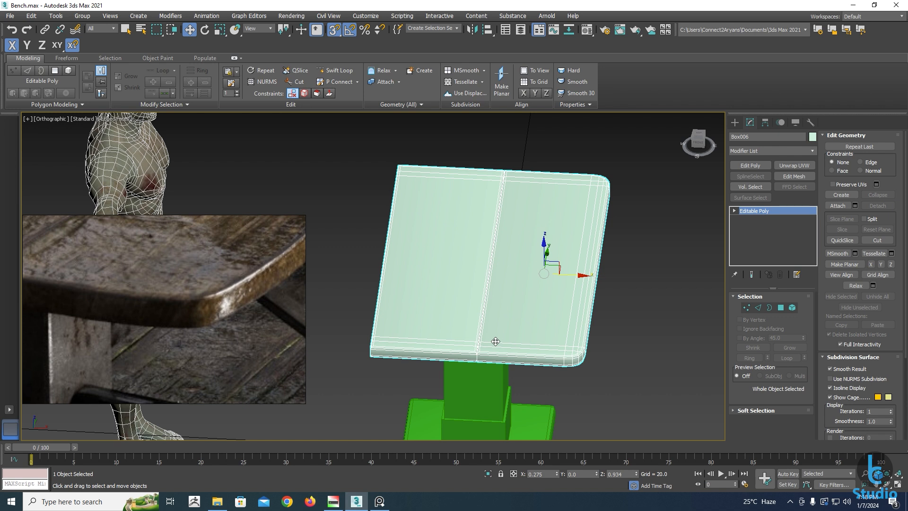
key(t)
scroll(356, 202, up, 5)
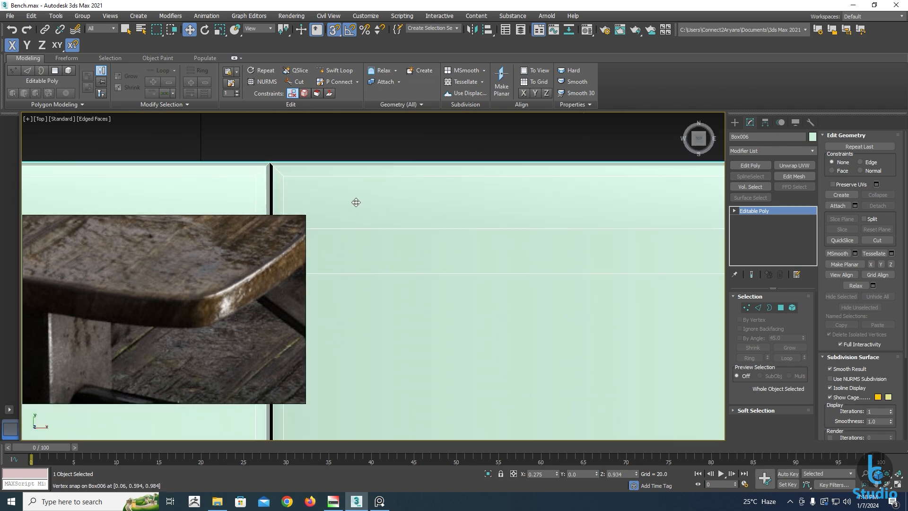
middle_drag(184, 166, 487, 235)
scroll(487, 235, up, 1)
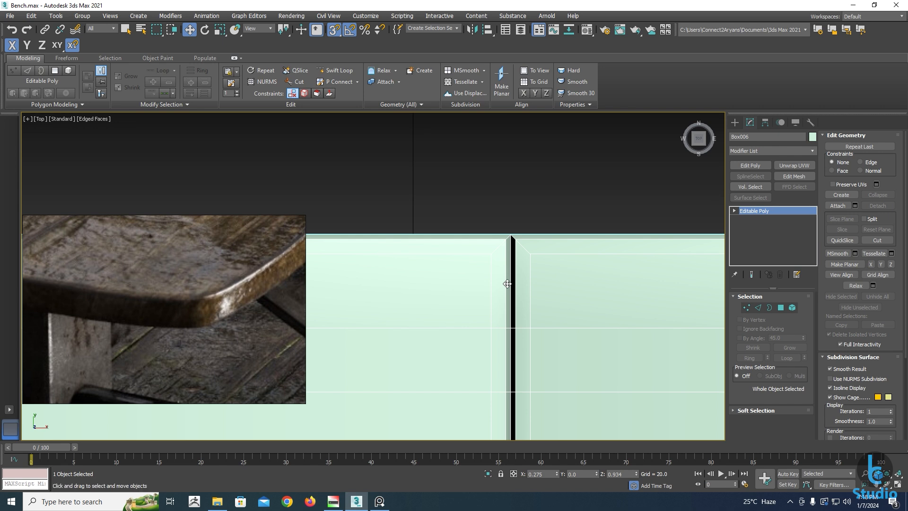
scroll(507, 284, down, 6)
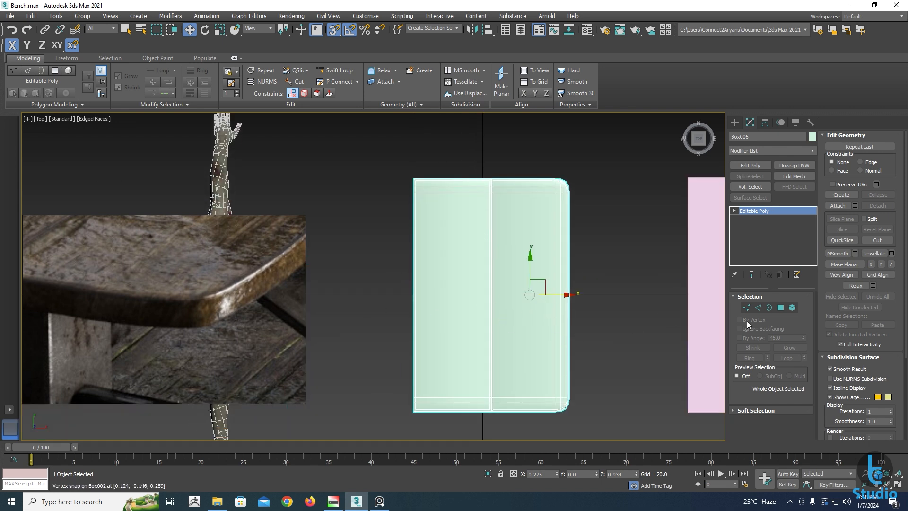
Select the lengthwise edges across the middle of both boards, connect them with 4 segments, and leave edge editing
click(759, 308)
drag(637, 274, 384, 285)
right_click(461, 311)
click(378, 340)
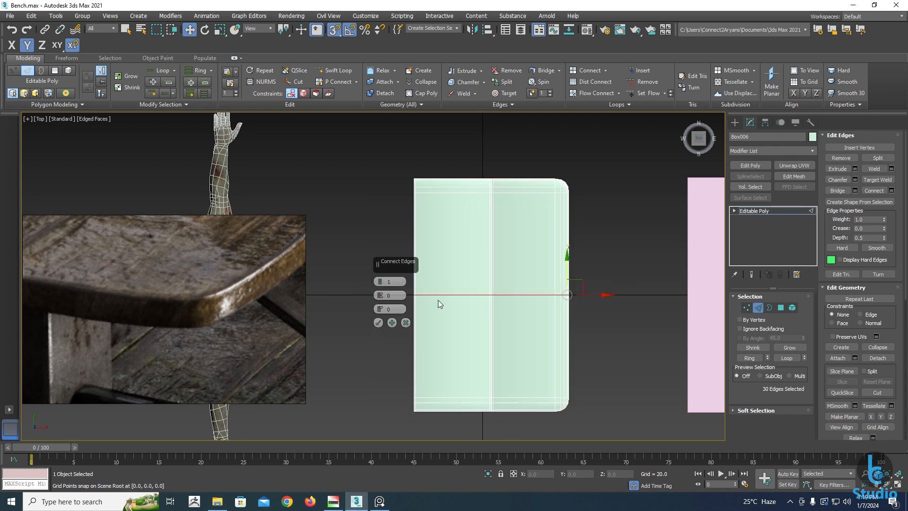
scroll(380, 282, up, 1)
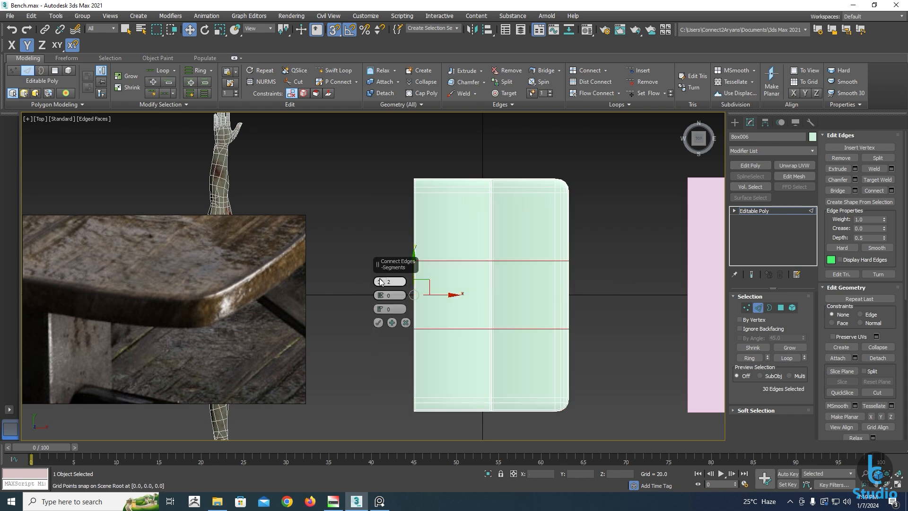
scroll(380, 282, up, 1)
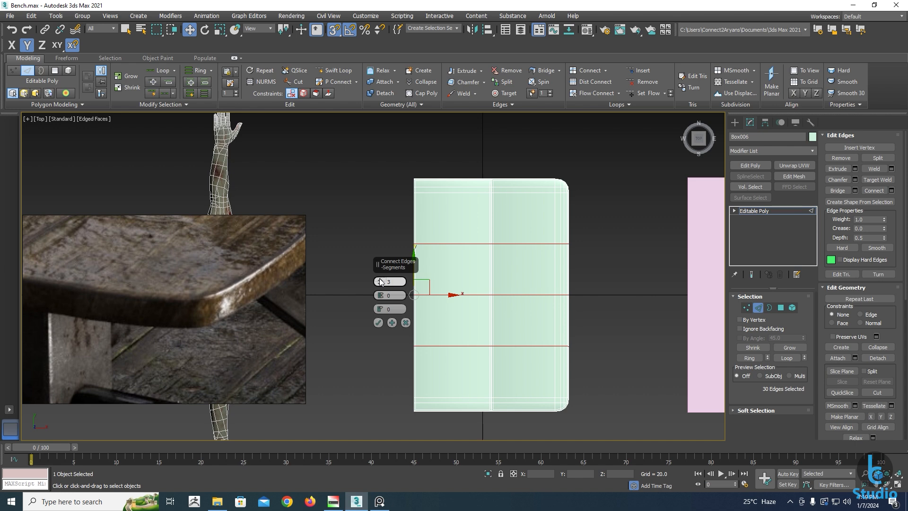
scroll(381, 282, up, 1)
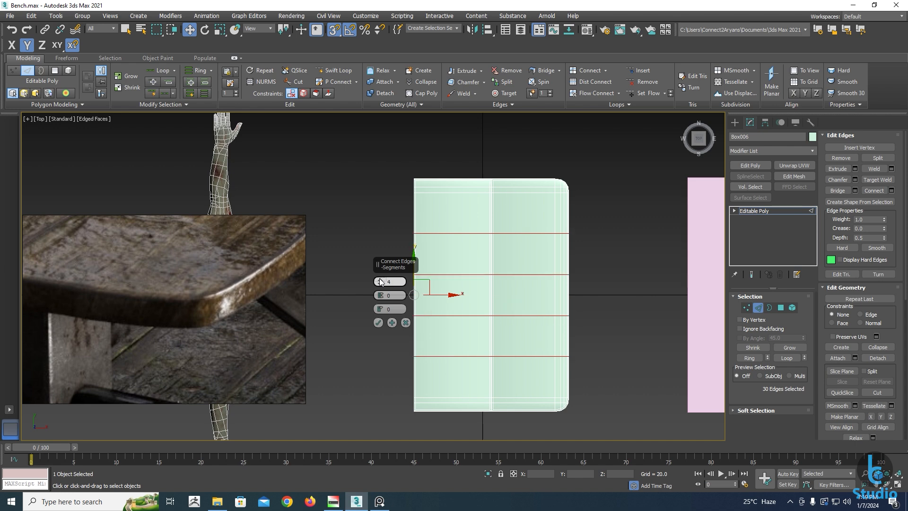
click(378, 323)
alt+middle_drag(607, 348, 559, 302)
scroll(114, 317, down, 6)
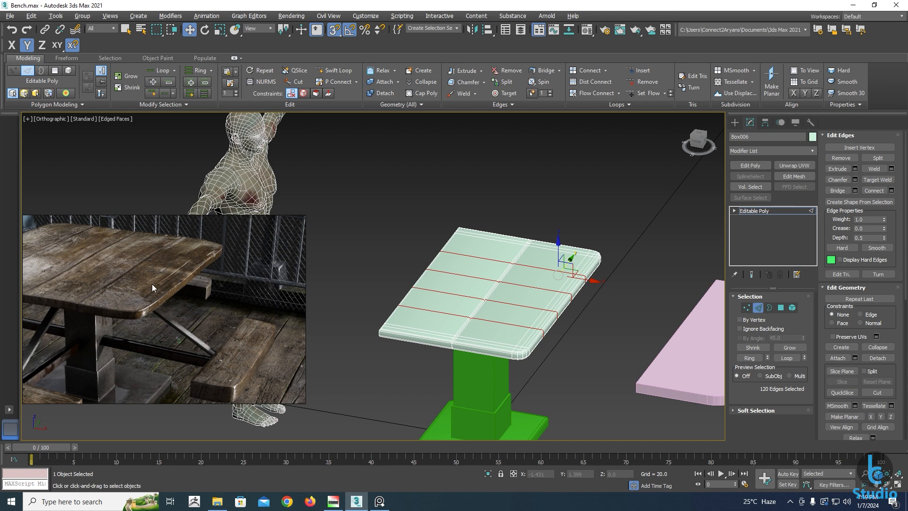
click(759, 308)
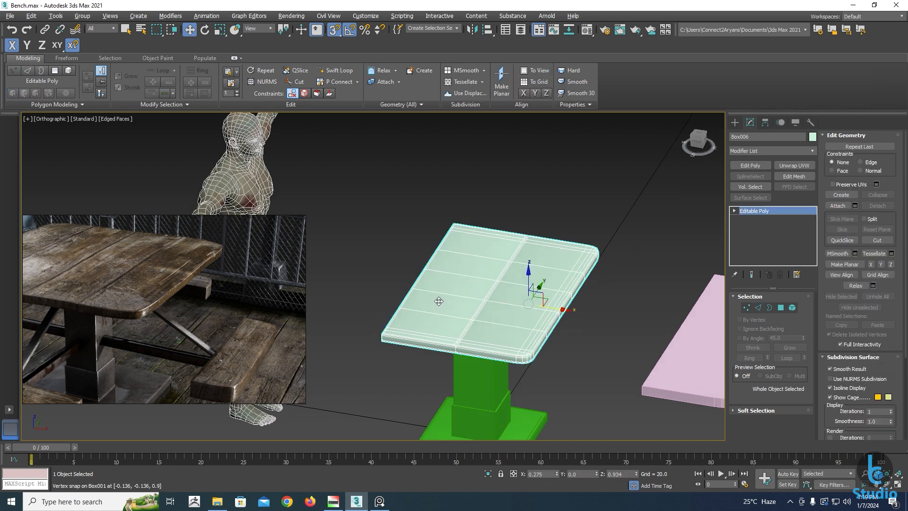
Move only the tabletop's pivot along X onto the open inner edge of the boards, and check its placement from the top
alt+middle_drag(439, 302, 478, 294)
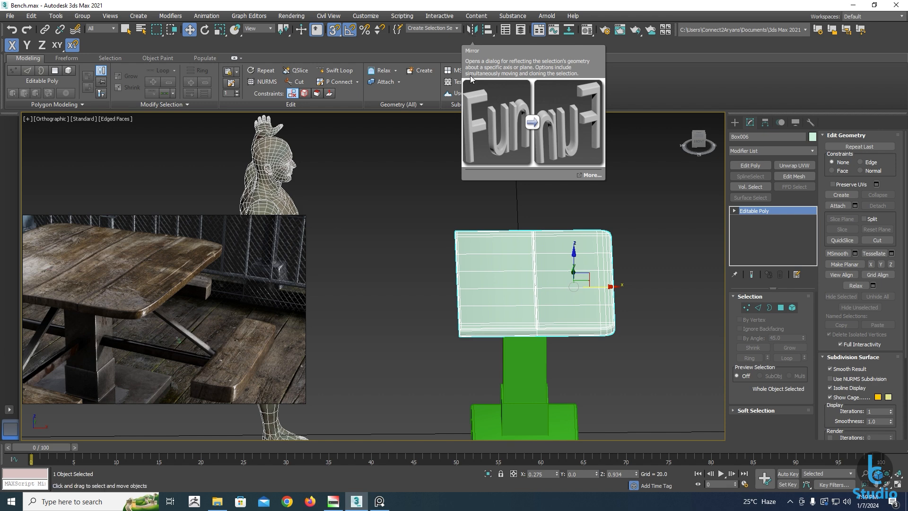
scroll(466, 299, up, 4)
alt+middle_drag(466, 298, 456, 300)
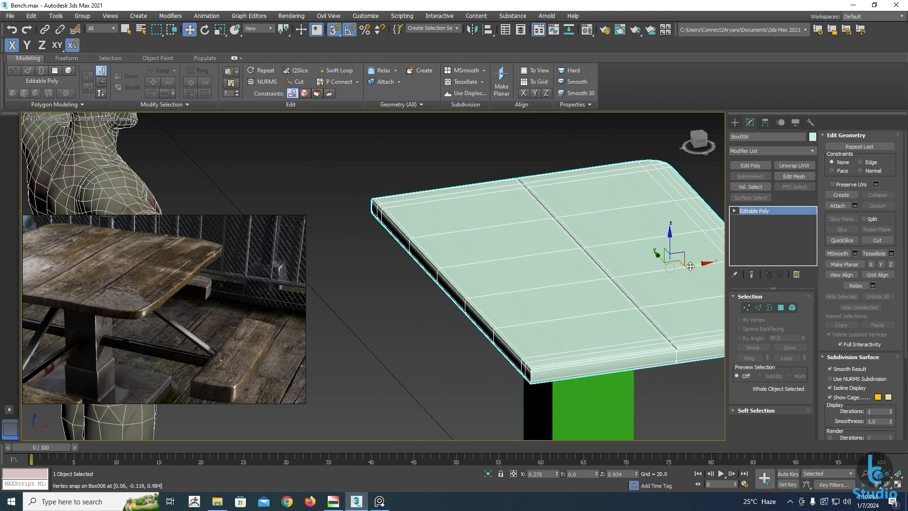
click(766, 123)
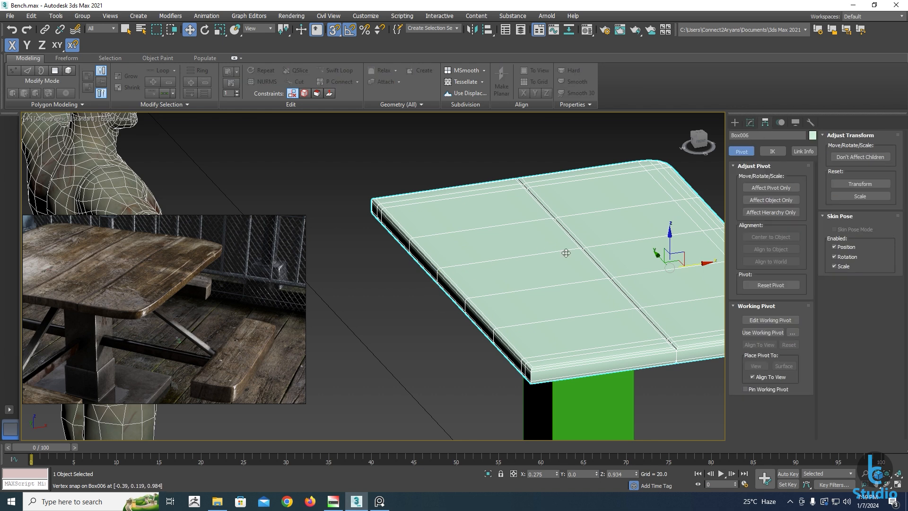
click(771, 188)
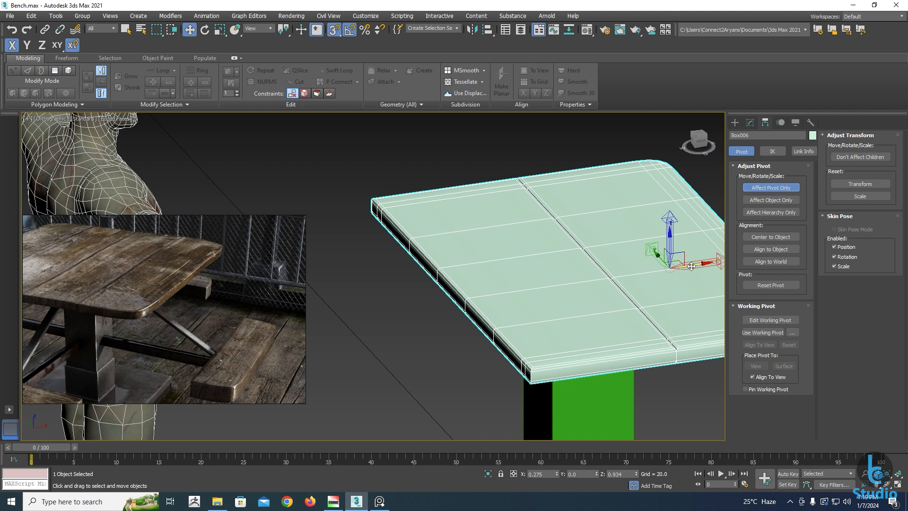
drag(692, 266, 555, 321)
scroll(471, 300, up, 5)
scroll(557, 322, down, 5)
mouse_move(550, 338)
alt+middle_down()
mouse_move(534, 331)
mouse_move(541, 334)
alt+middle_up()
key(t)
scroll(485, 290, up, 6)
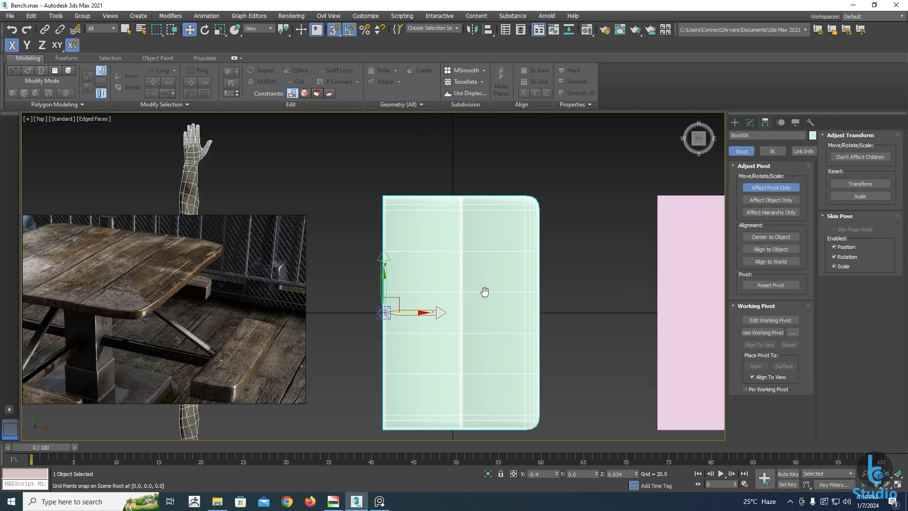
scroll(506, 221, up, 2)
scroll(506, 221, down, 5)
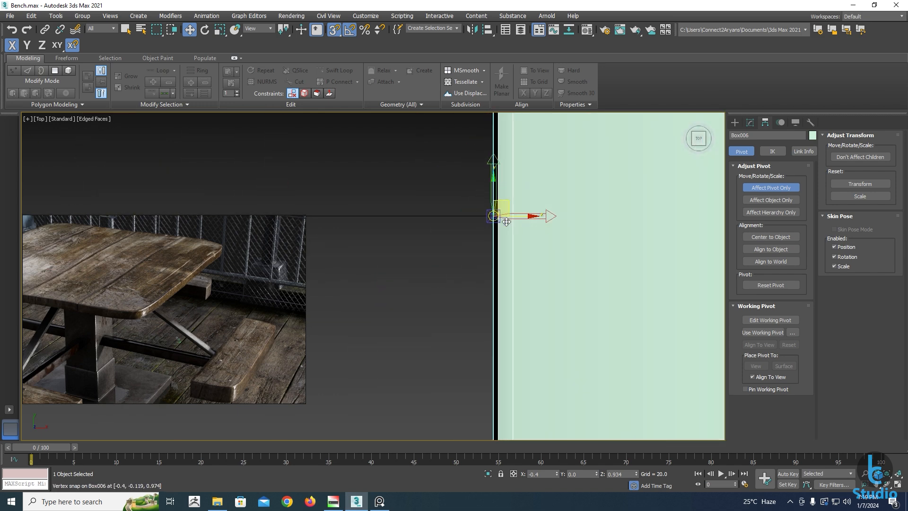
click(764, 189)
Mirror the two-board tabletop half about the X axis as a Copy, and deselect it
scroll(580, 242, down, 5)
middle_drag(573, 258, 515, 221)
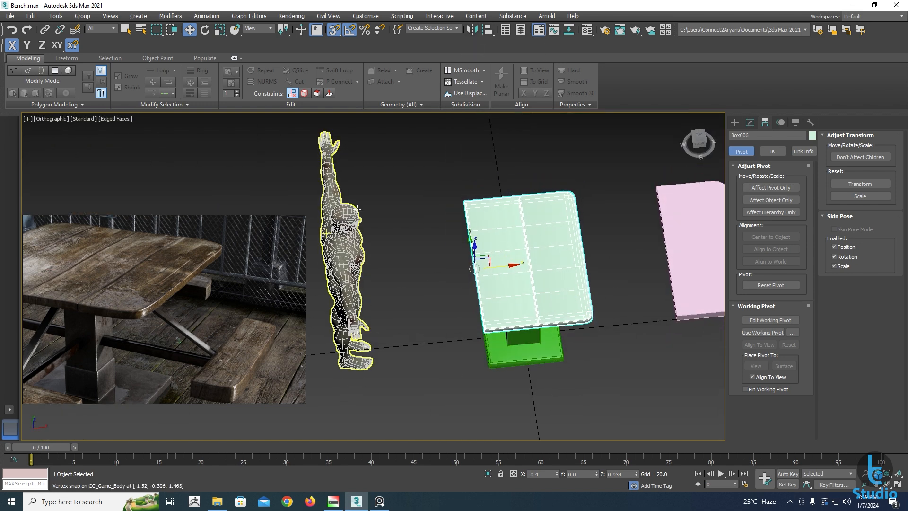
click(471, 31)
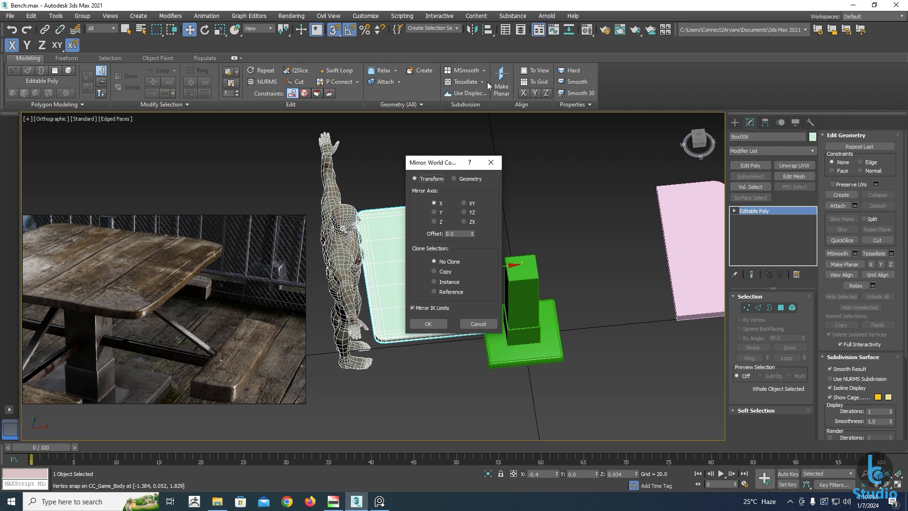
click(434, 271)
drag(438, 162, 607, 194)
click(482, 406)
Turn off the edged-faces display and examine the shaded four-board tabletop against the reference photo
alt+middle_drag(482, 407, 455, 387)
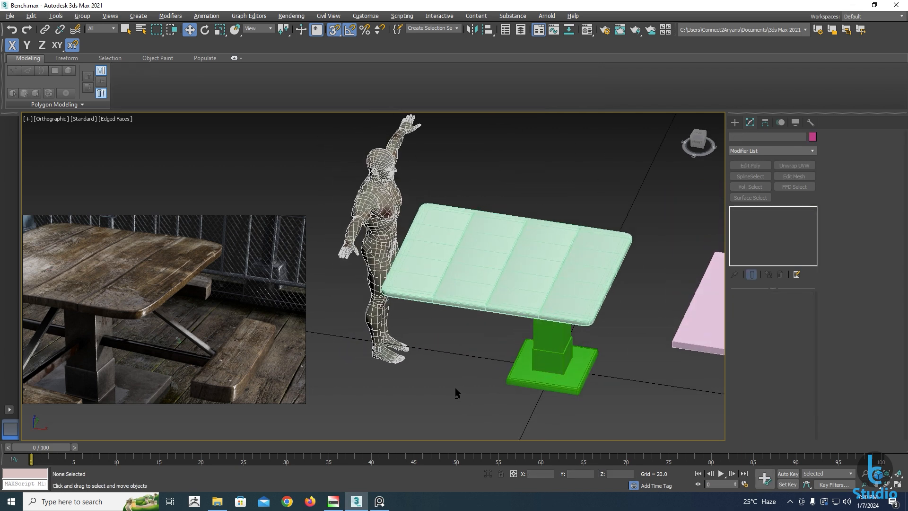
key(F4)
scroll(482, 314, up, 4)
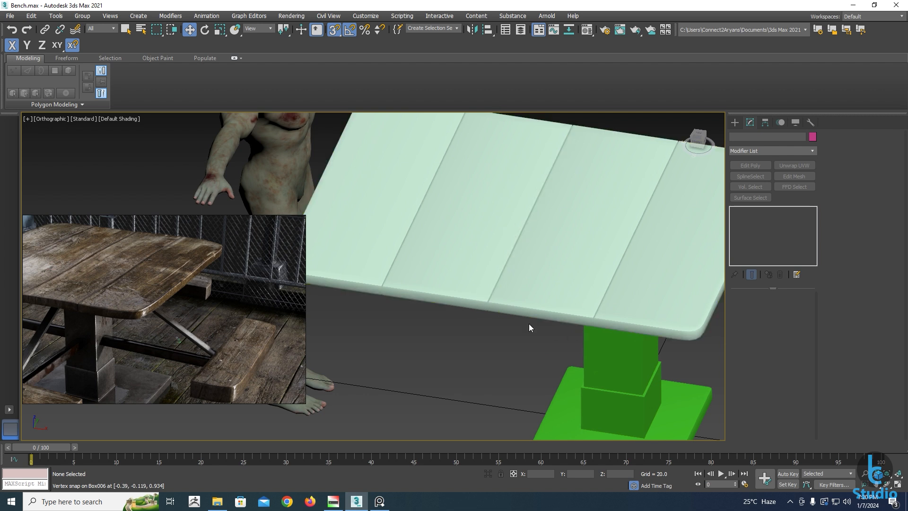
scroll(556, 271, down, 4)
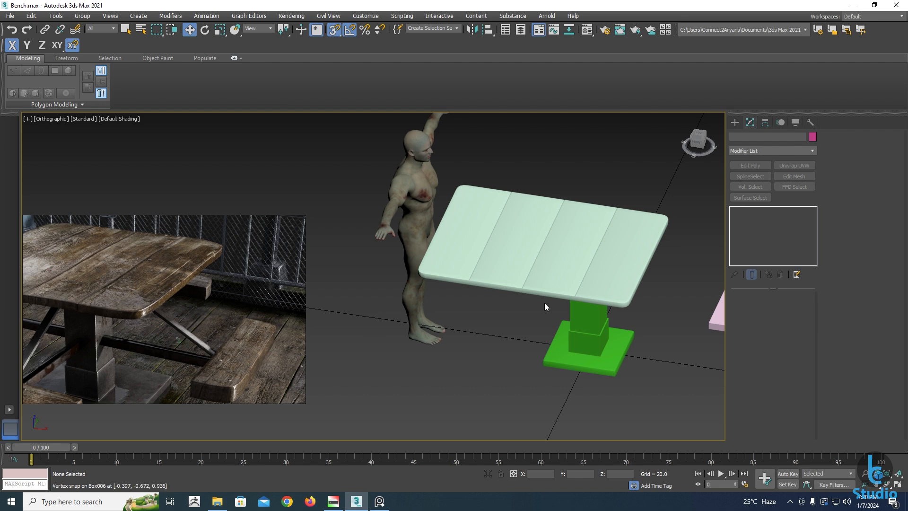
Select both tabletop halves and, with snapping off, move them along X from the top view until they sit over the pedestal
click(579, 273)
ctrl+click(509, 259)
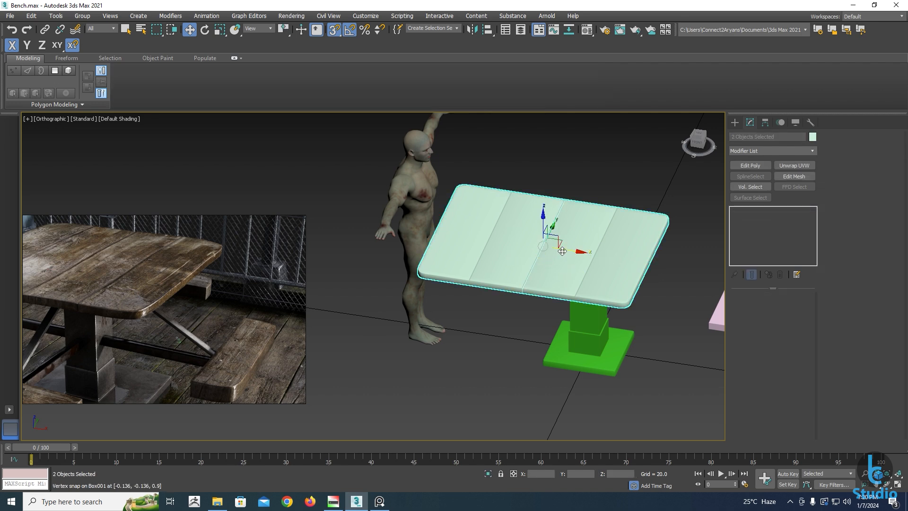
key(t)
scroll(490, 270, down, 5)
scroll(490, 263, up, 2)
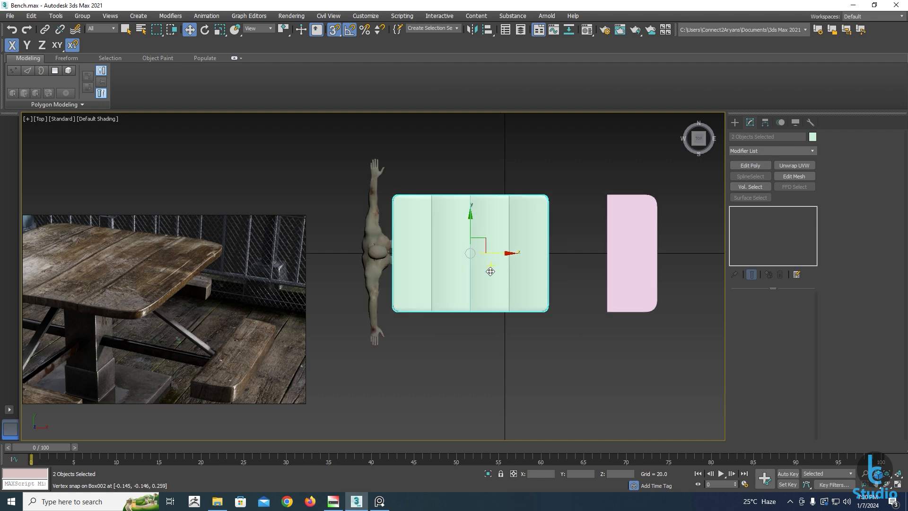
middle_drag(495, 266, 487, 288)
key(s)
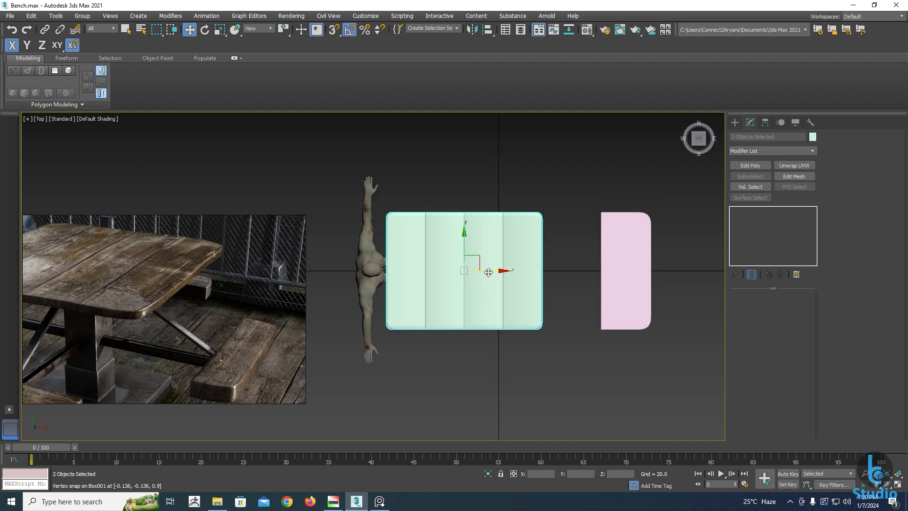
drag(487, 272, 521, 272)
Fine-tune the tabletop's X position in wireframe so its centre seam lines up with the pedestal's centre axis, and restore shading
key(F3)
scroll(498, 265, up, 10)
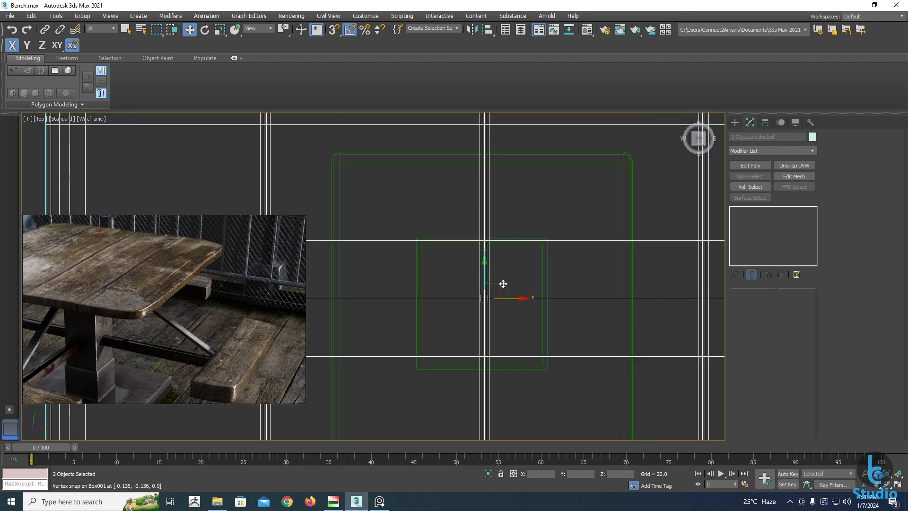
scroll(470, 308, up, 3)
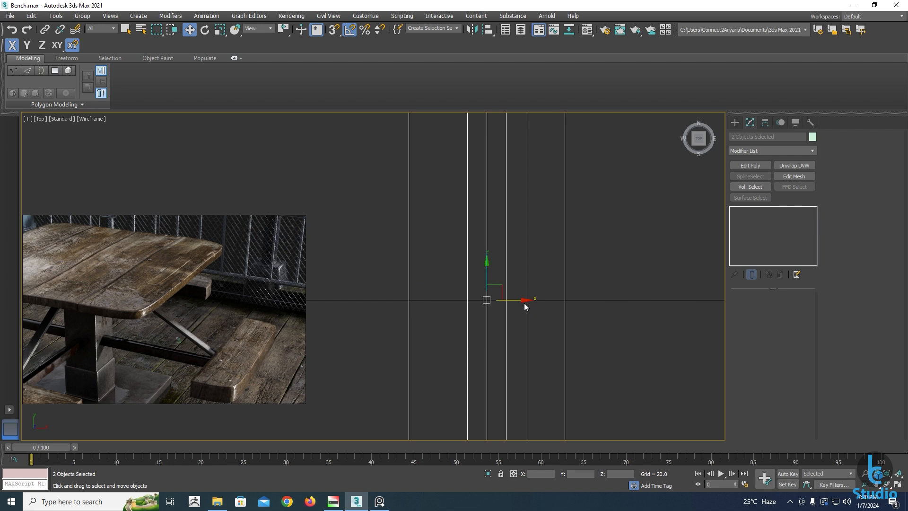
drag(525, 303, 558, 301)
scroll(552, 300, up, 8)
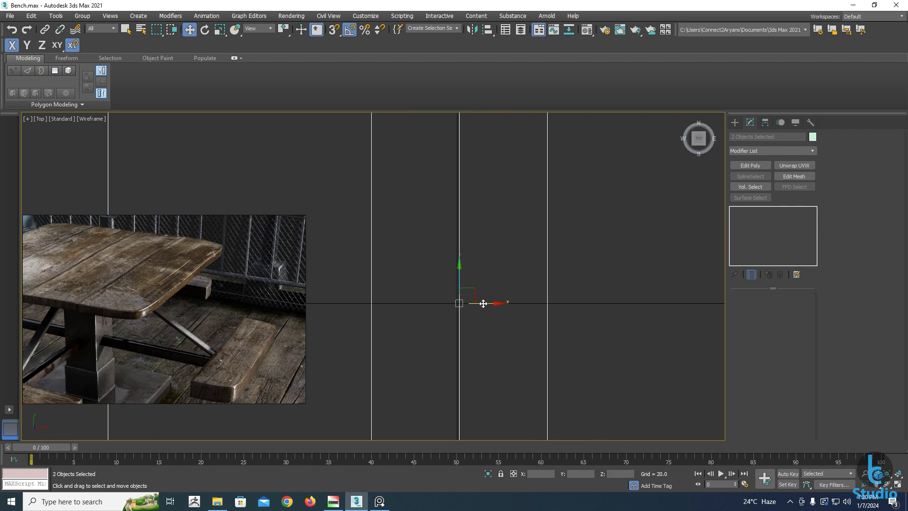
scroll(482, 302, up, 1)
drag(481, 304, 481, 305)
scroll(481, 304, down, 8)
key(F3)
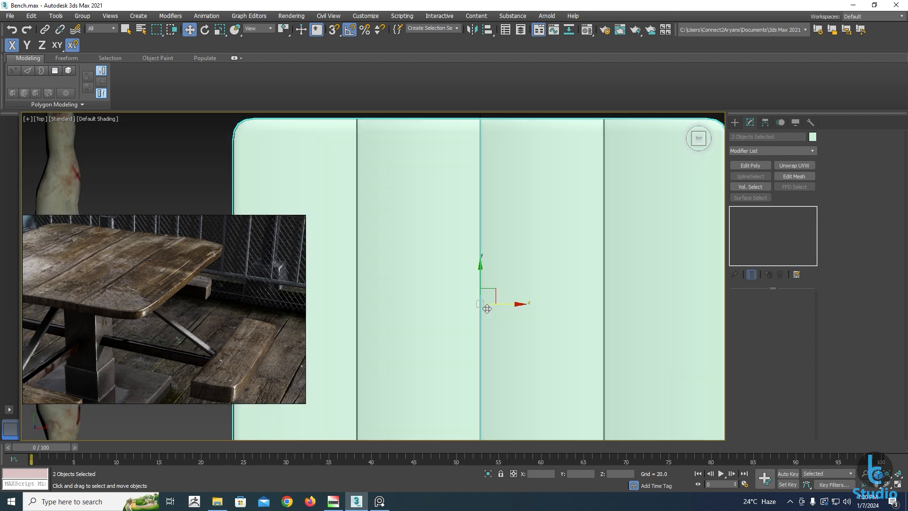
Examine the centred tabletop from angled, perspective and top views, comparing its proportions with the reference photo
scroll(487, 309, down, 5)
mouse_move(488, 309)
alt+middle_down()
mouse_move(500, 325)
mouse_move(430, 339)
alt+middle_up()
scroll(160, 305, down, 5)
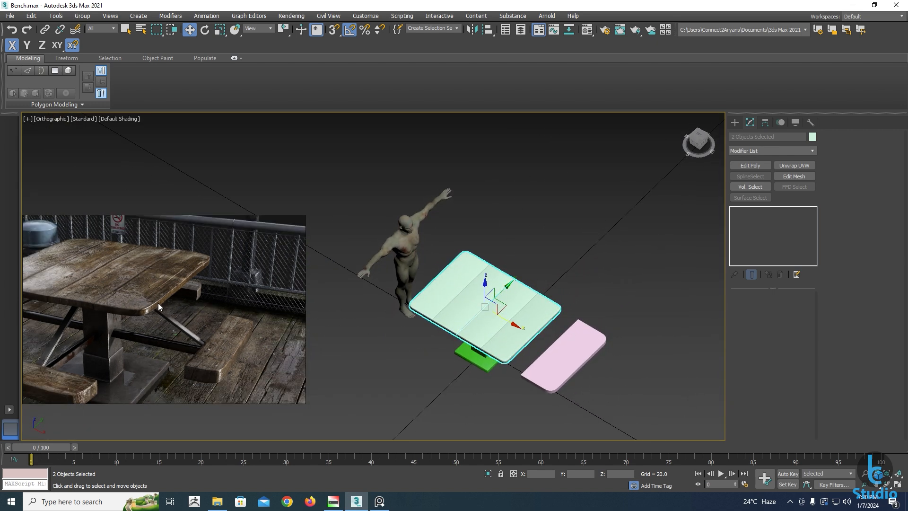
alt+middle_drag(487, 352, 542, 386)
key(p)
scroll(109, 310, up, 3)
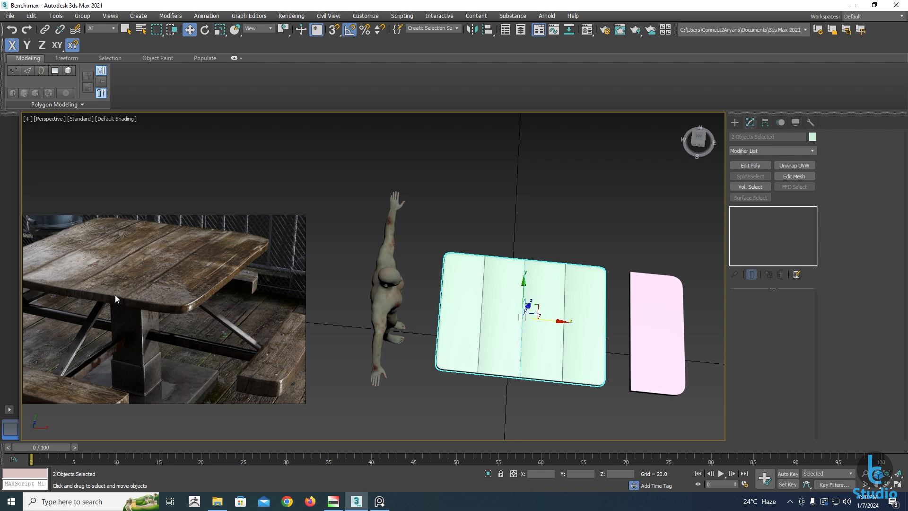
key(t)
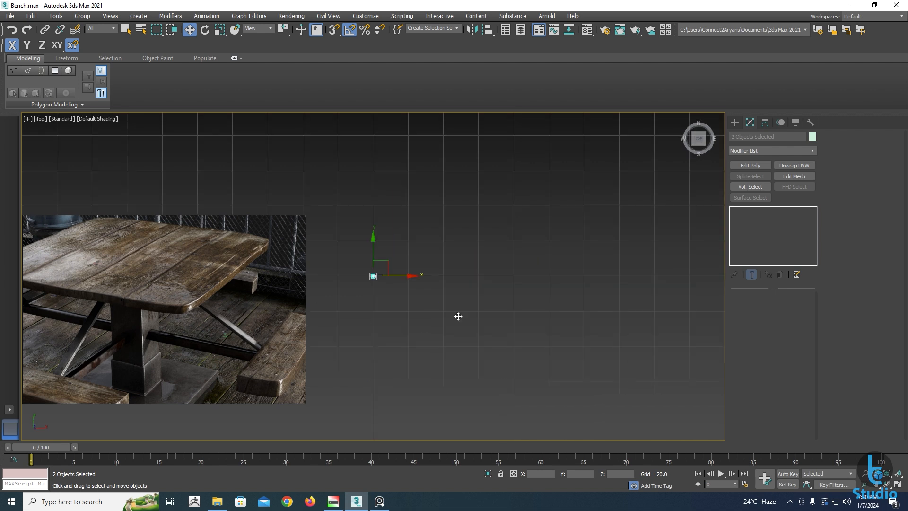
scroll(458, 315, down, 6)
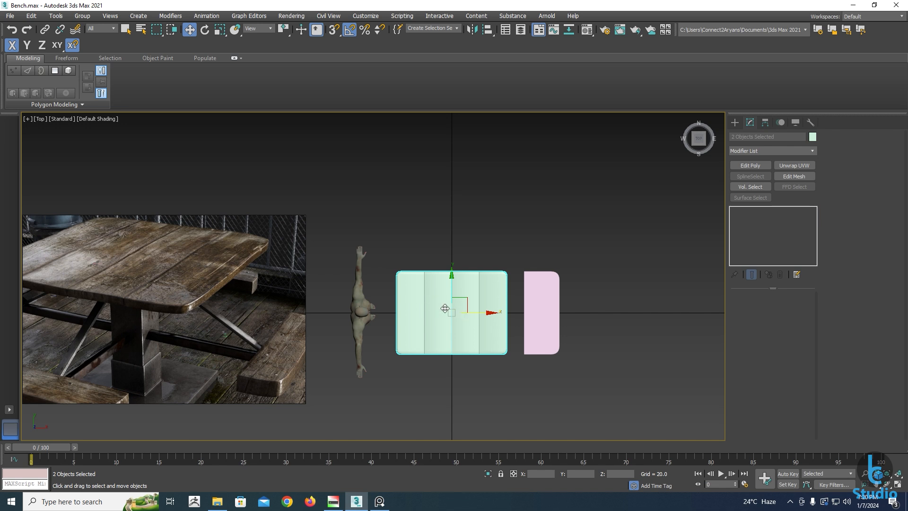
Select both tabletop halves together and apply one FFD 2x2x2 modifier to them
click(497, 307)
ctrl+click(428, 308)
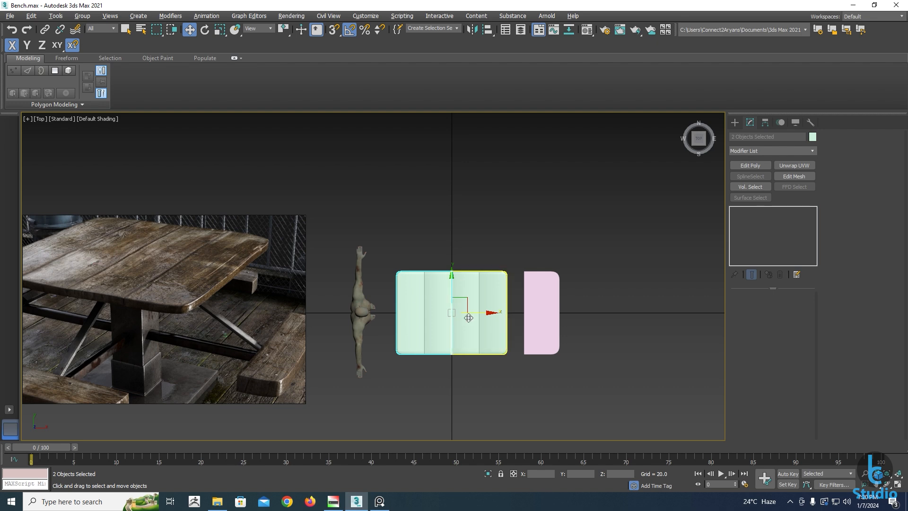
alt+middle_drag(469, 318, 486, 343)
key(t)
scroll(485, 331, up, 5)
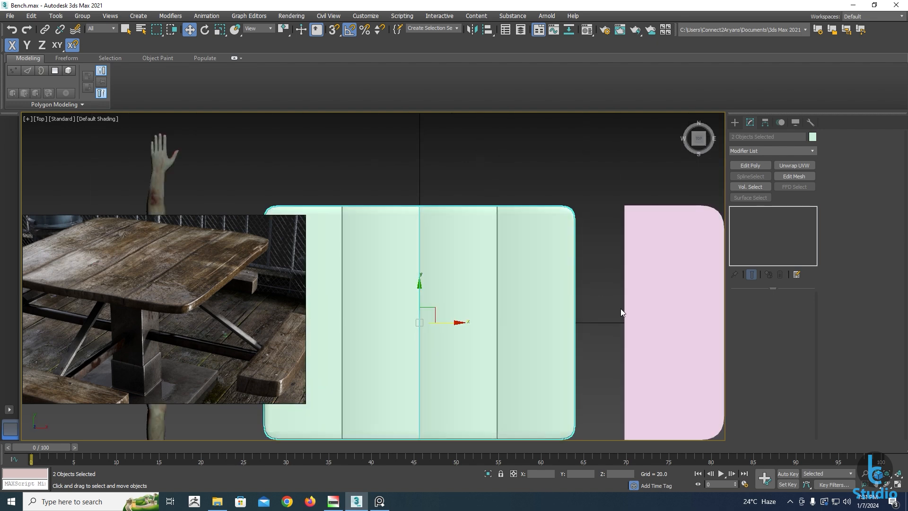
click(813, 150)
scroll(768, 237, down, 5)
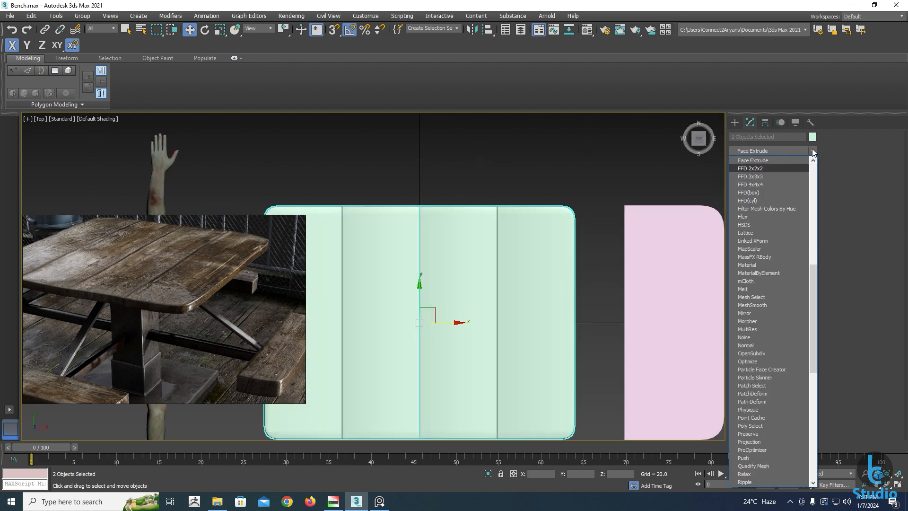
click(764, 161)
scroll(442, 292, down, 2)
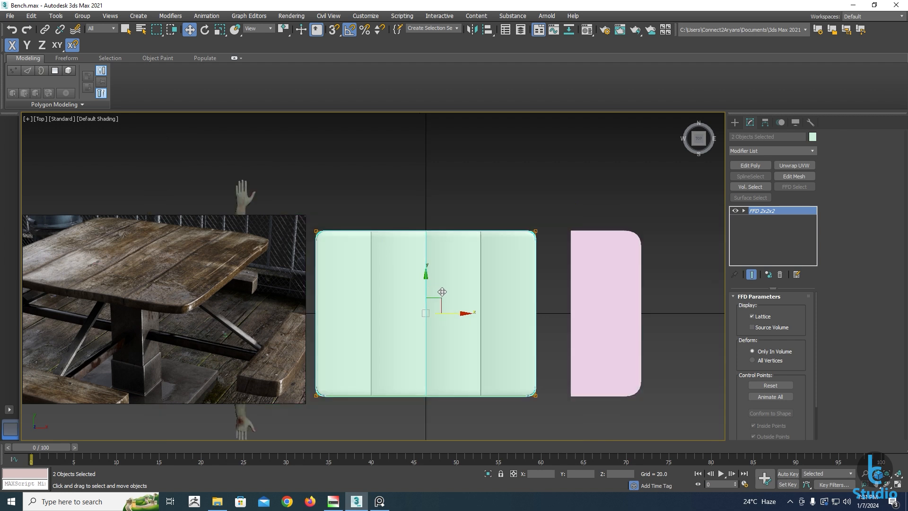
Select all the FFD control points around the tabletop and scale them inward along X to narrow it
click(741, 210)
click(769, 218)
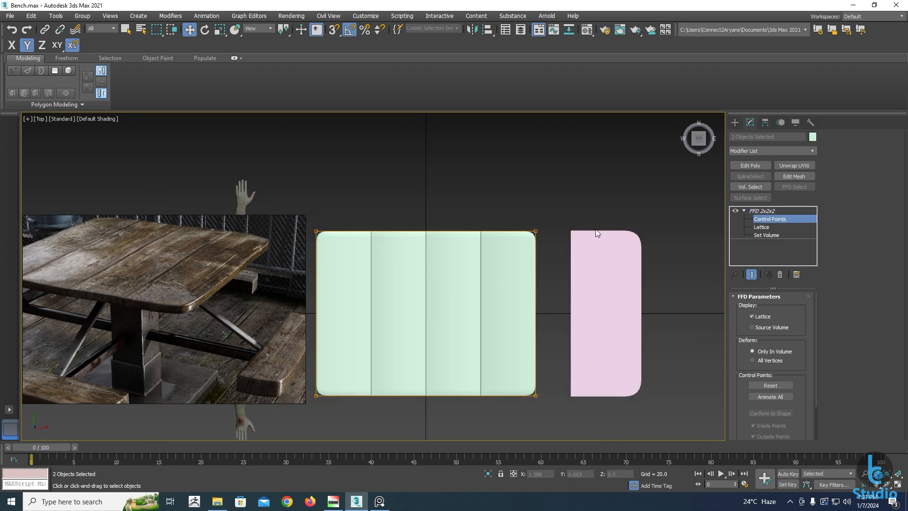
scroll(595, 228, down, 2)
drag(587, 211, 357, 408)
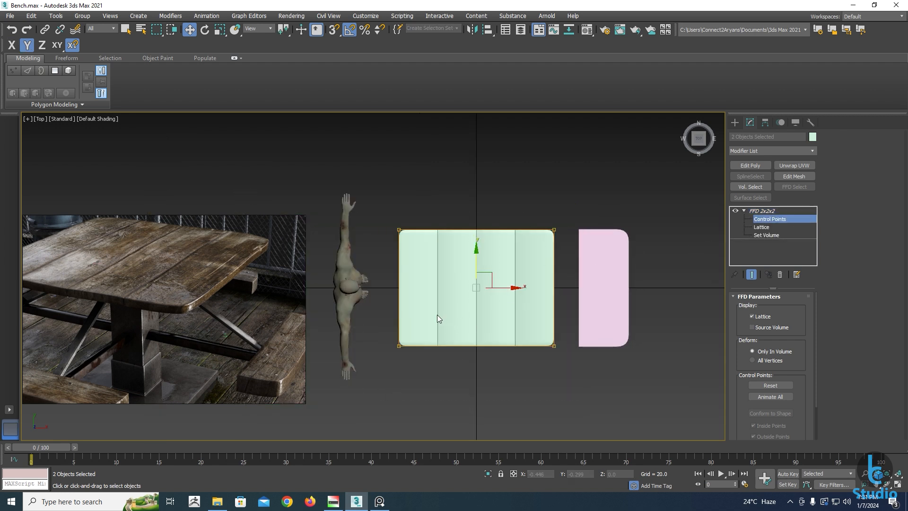
key(r)
scroll(510, 291, up, 2)
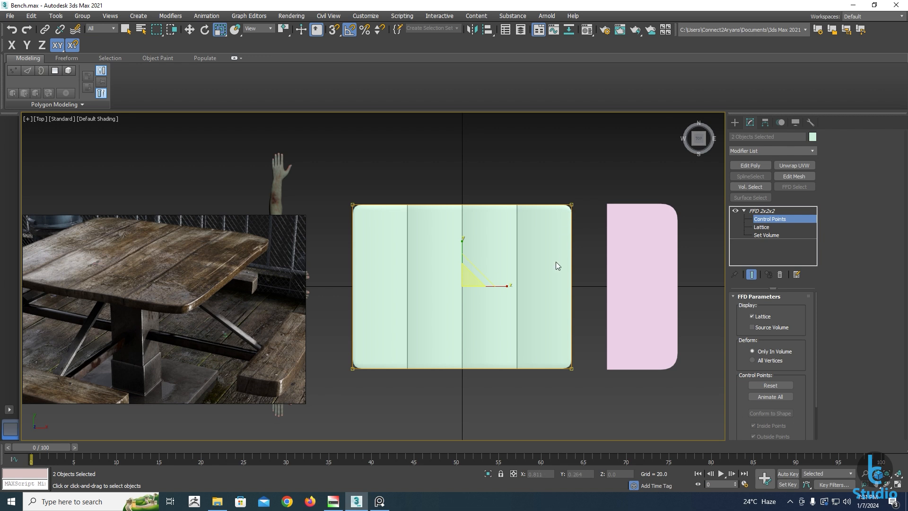
drag(505, 284, 499, 286)
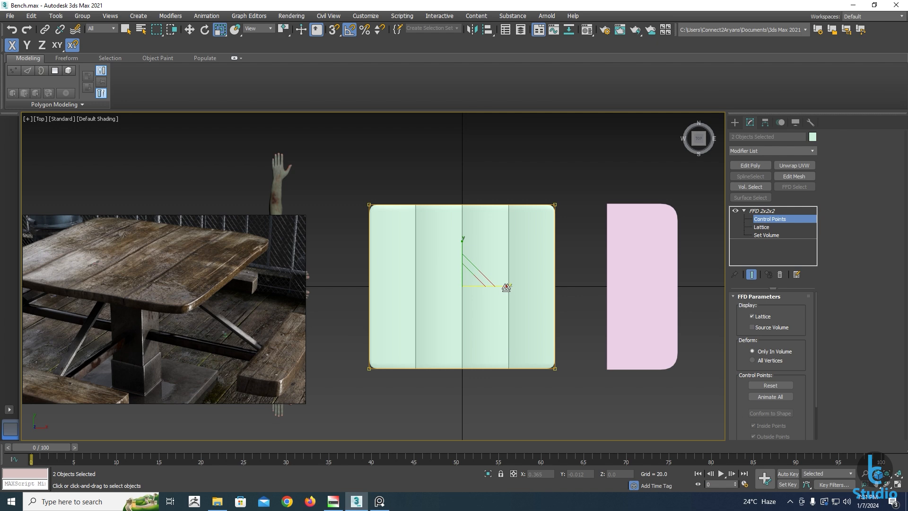
drag(506, 288, 506, 287)
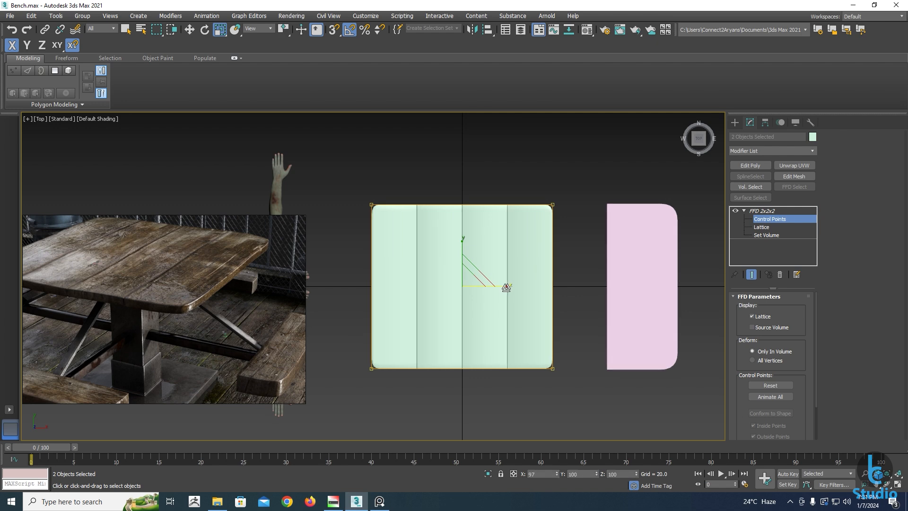
Check the tabletop's proportions from an angle and scale the control points slightly further inward along X
alt+middle_drag(507, 287, 470, 280)
key(t)
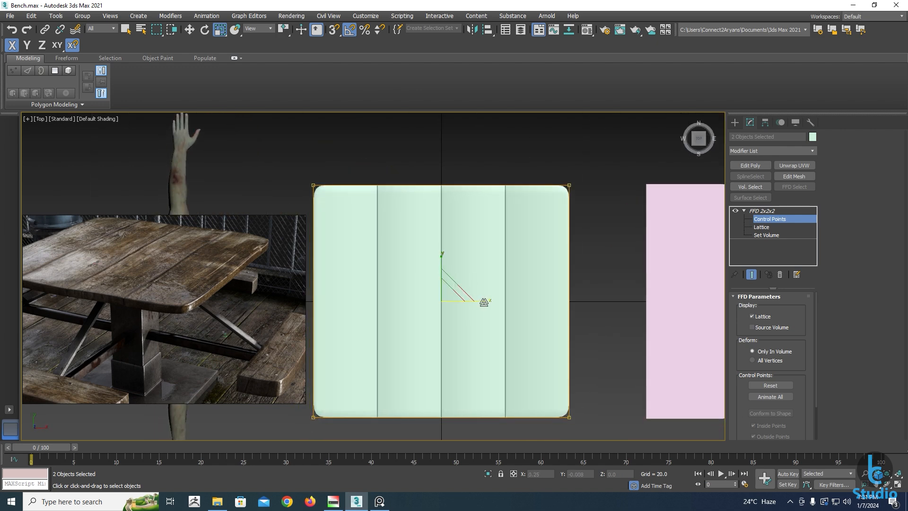
drag(484, 302, 485, 302)
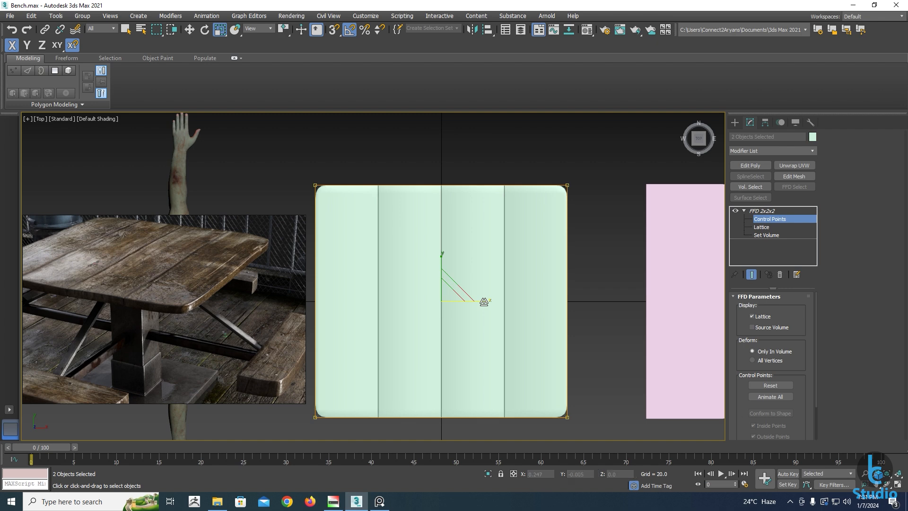
Convert both deformed tabletop halves to Editable Poly and deselect them
alt+middle_drag(493, 359, 462, 292)
middle_drag(465, 307, 467, 266)
right_click(467, 267)
mouse_move(489, 366)
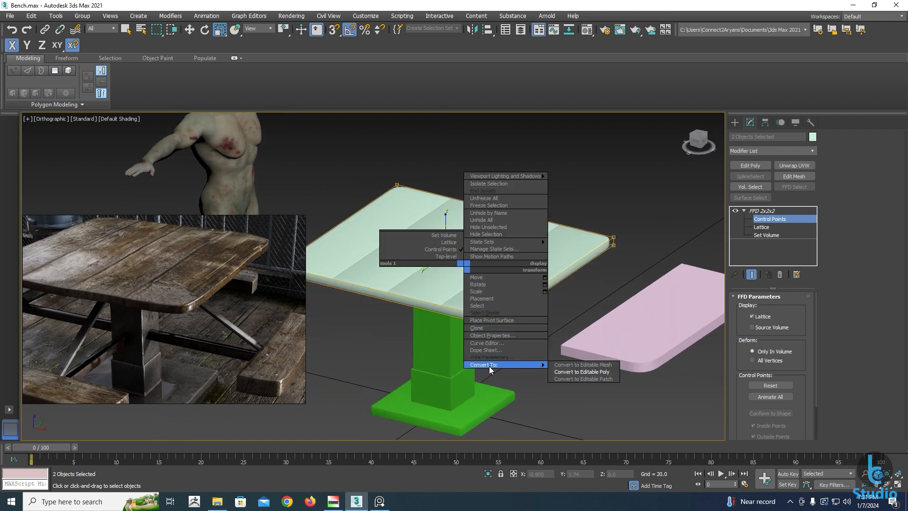
click(594, 373)
click(568, 381)
Switch to the Move tool and select the tabletop half facing the separate pink board
middle_drag(455, 287, 448, 266)
key(w)
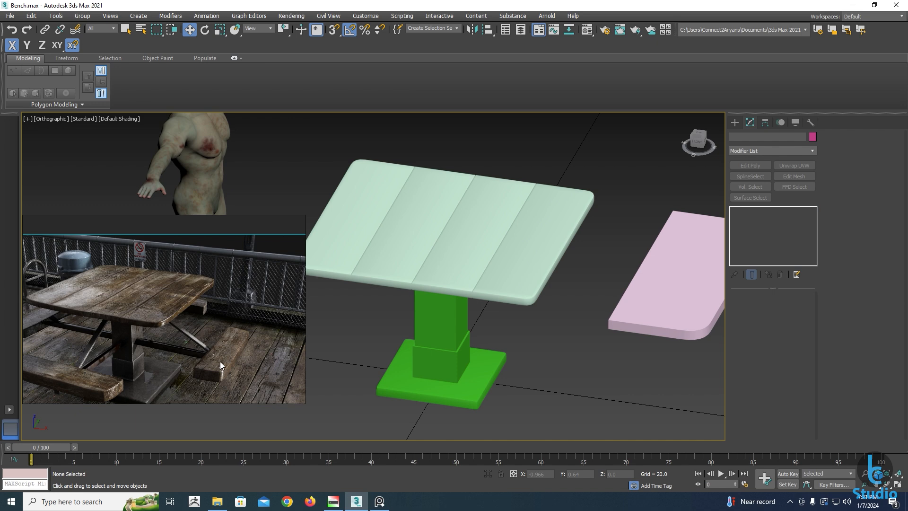
click(498, 274)
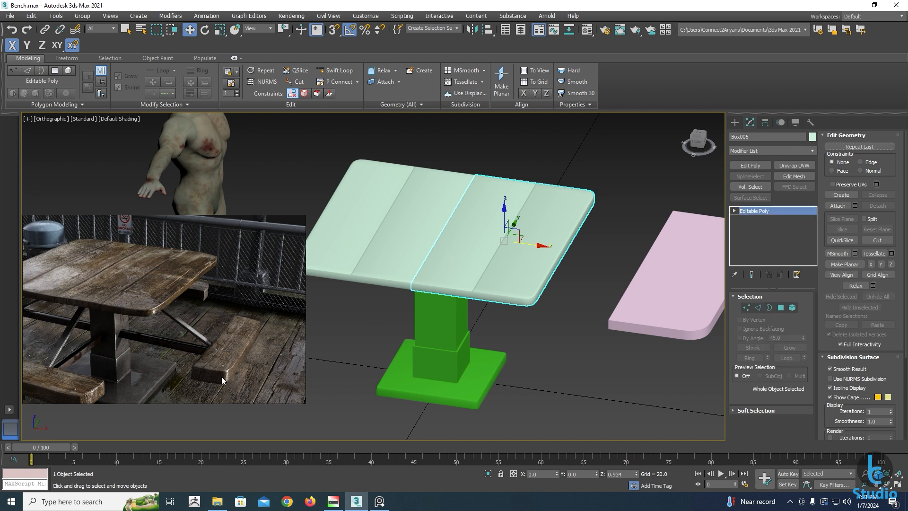
Show edged faces in the viewport and check the elements of the selected tabletop half
key(F4)
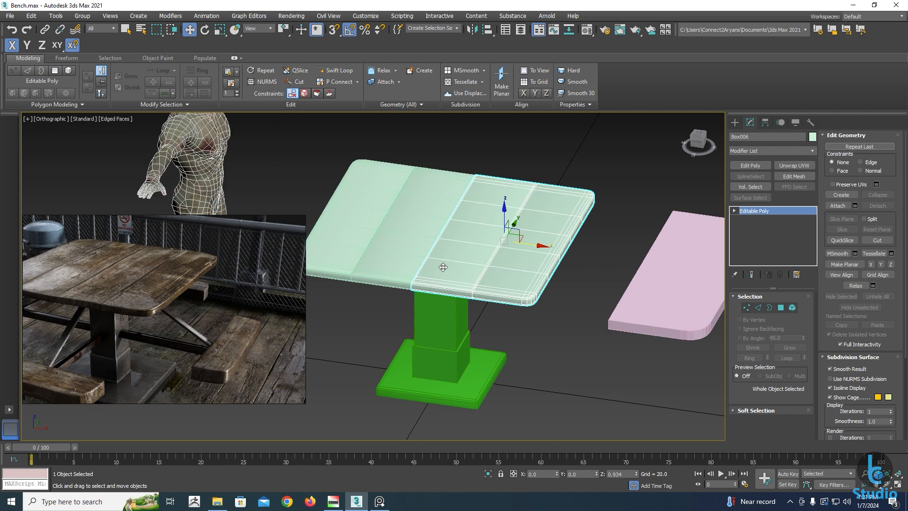
click(793, 308)
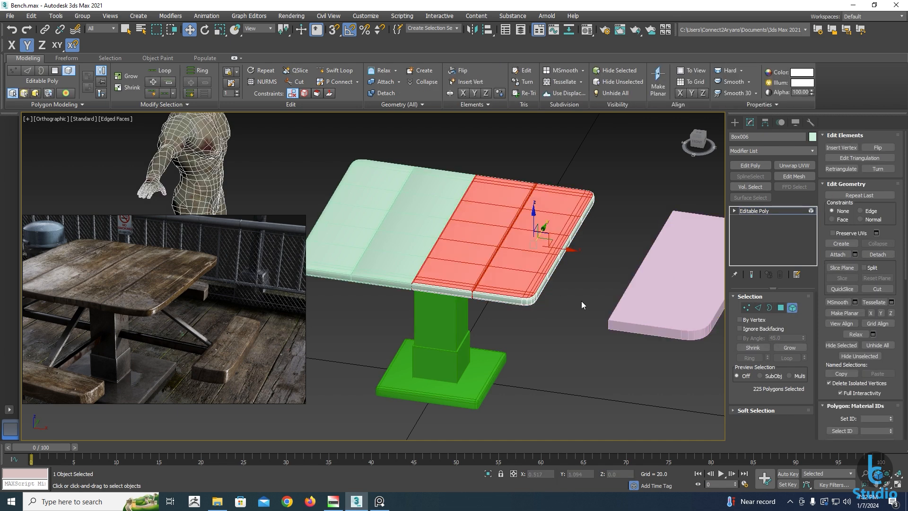
click(792, 308)
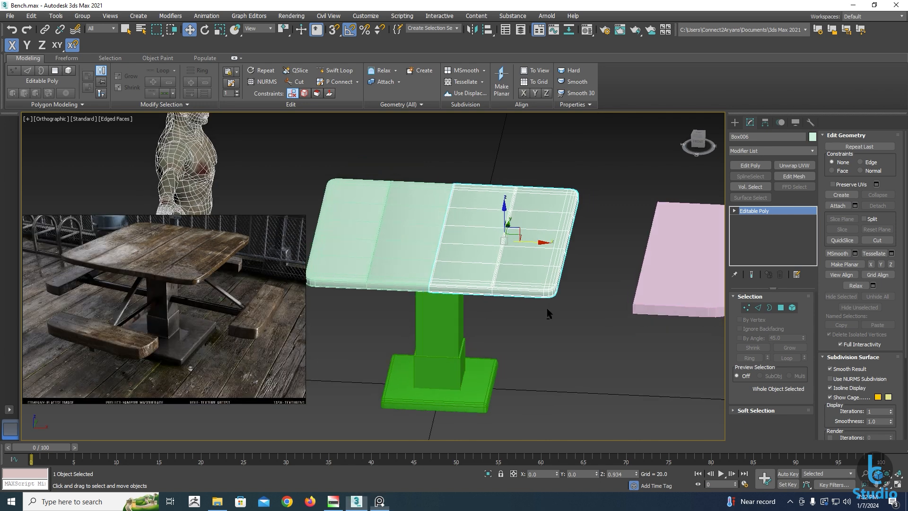
alt+middle_drag(547, 308, 543, 307)
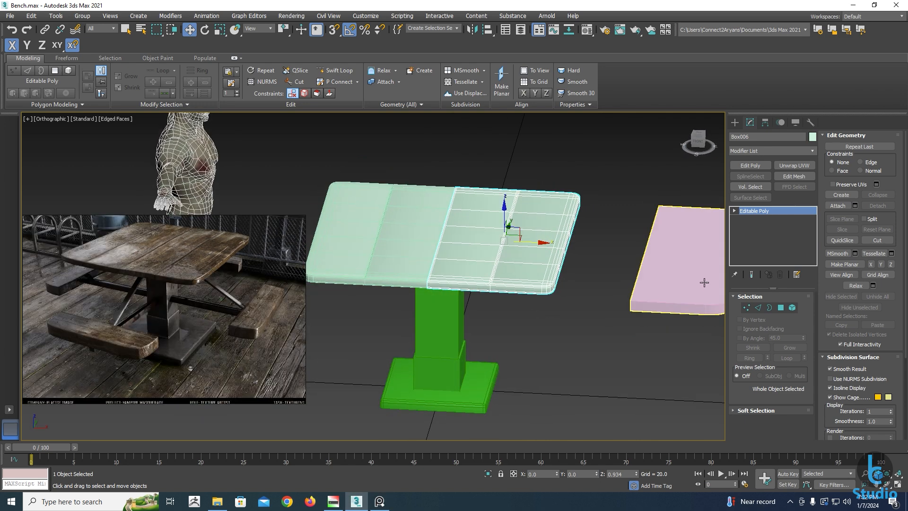
Lower both tabletop halves together by about 0.036 so they rest on top of the green column
click(705, 282)
alt+middle_drag(705, 282, 533, 297)
scroll(493, 323, down, 5)
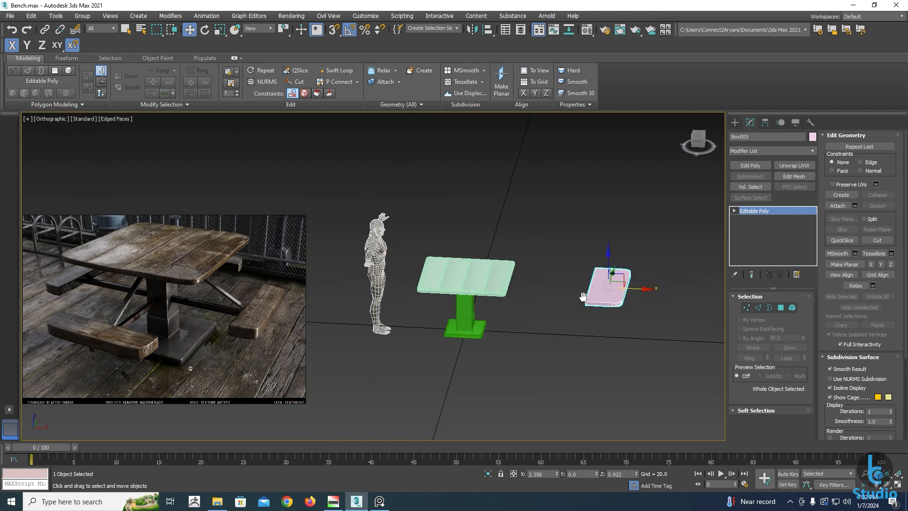
key(f)
scroll(506, 322, down, 6)
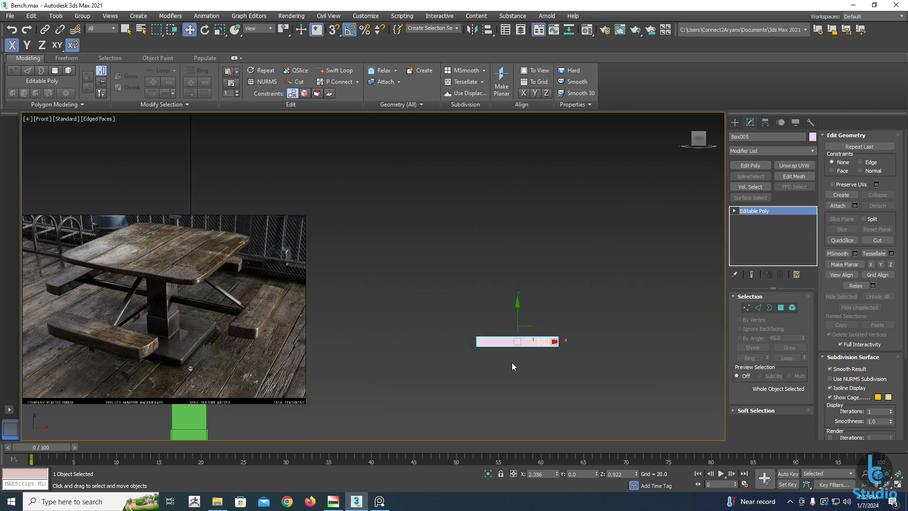
middle_drag(512, 363, 499, 290)
scroll(487, 297, down, 3)
middle_drag(407, 296, 473, 297)
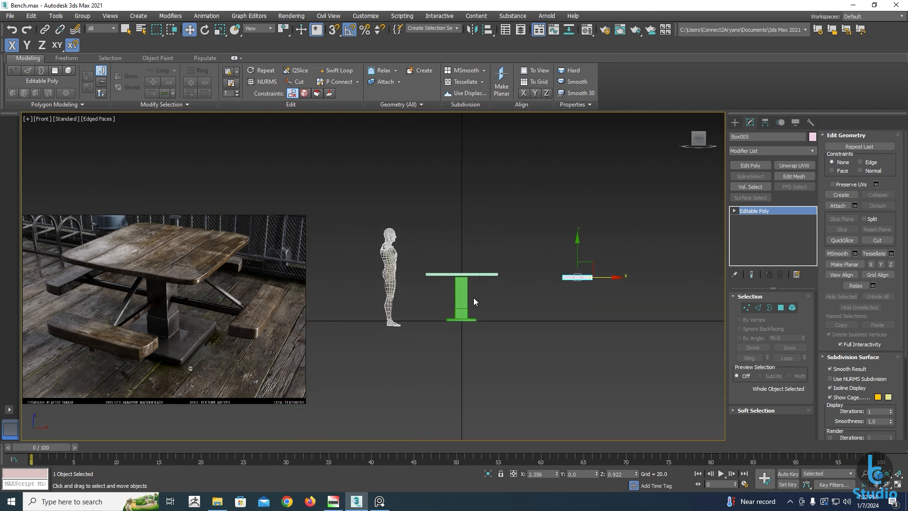
scroll(487, 287, up, 3)
scroll(472, 255, up, 3)
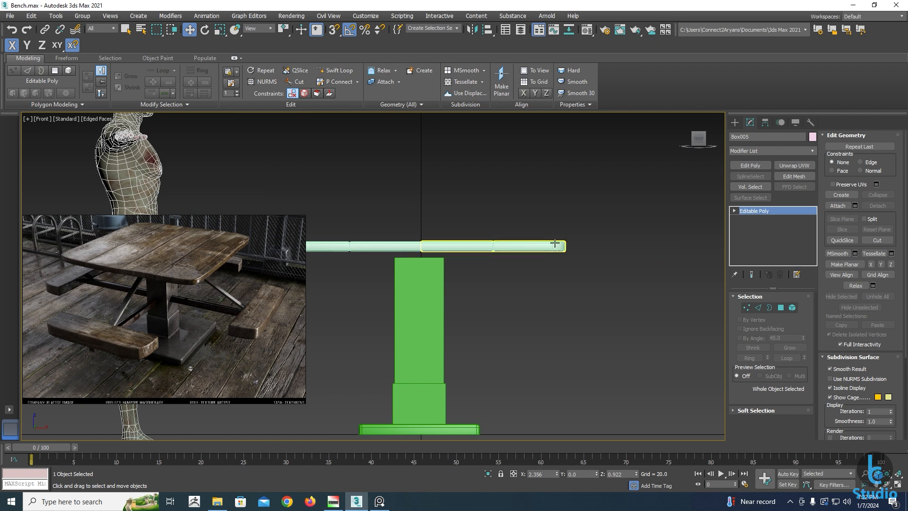
scroll(555, 243, down, 2)
drag(348, 252, 347, 252)
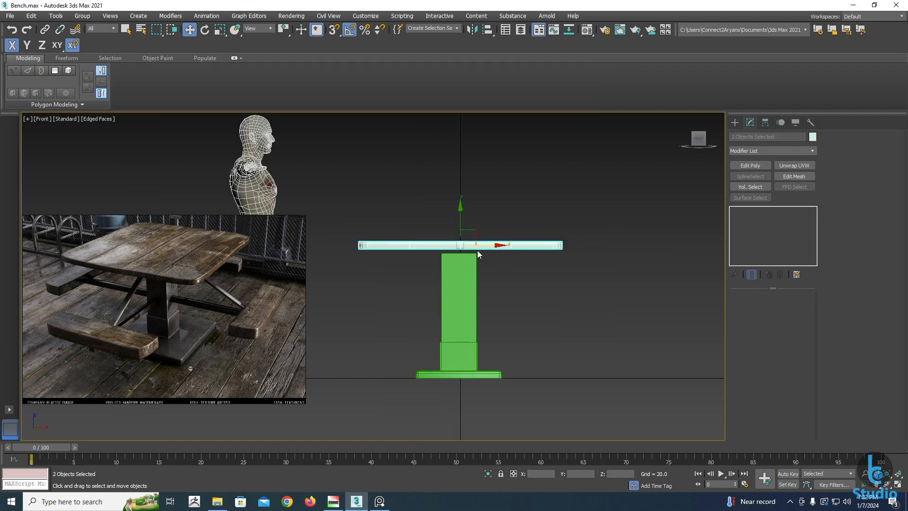
scroll(435, 217, up, 3)
drag(440, 214, 438, 223)
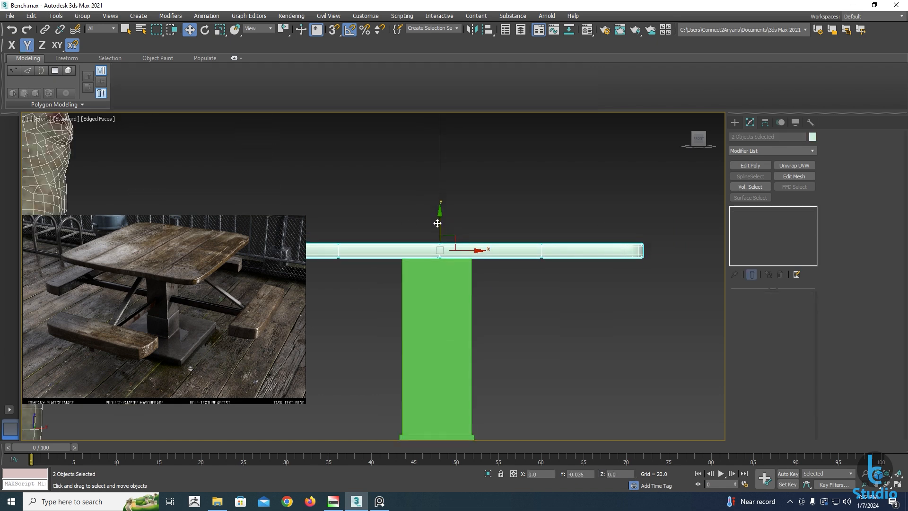
Create a seat box about 0.828 long, 0.355 wide and 0.28 high beside the tabletop and centre it at Y 0
scroll(482, 326, down, 2)
scroll(470, 303, down, 2)
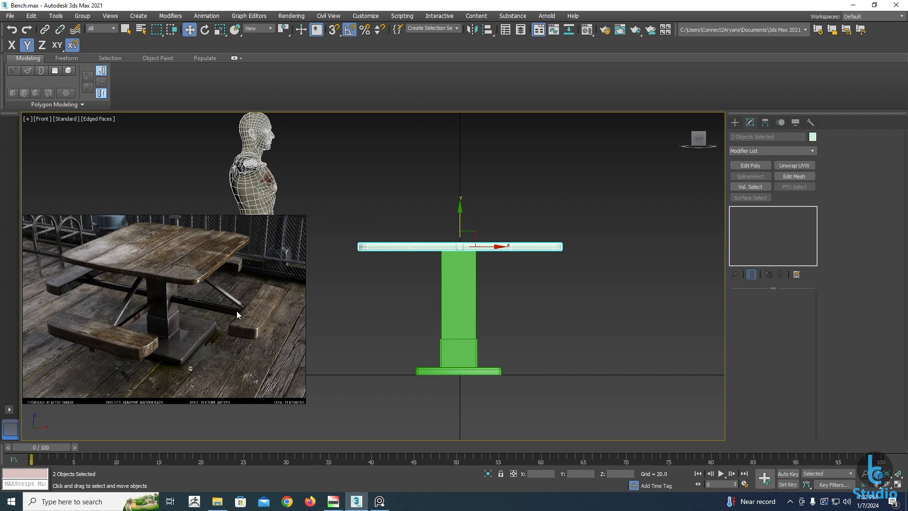
click(734, 122)
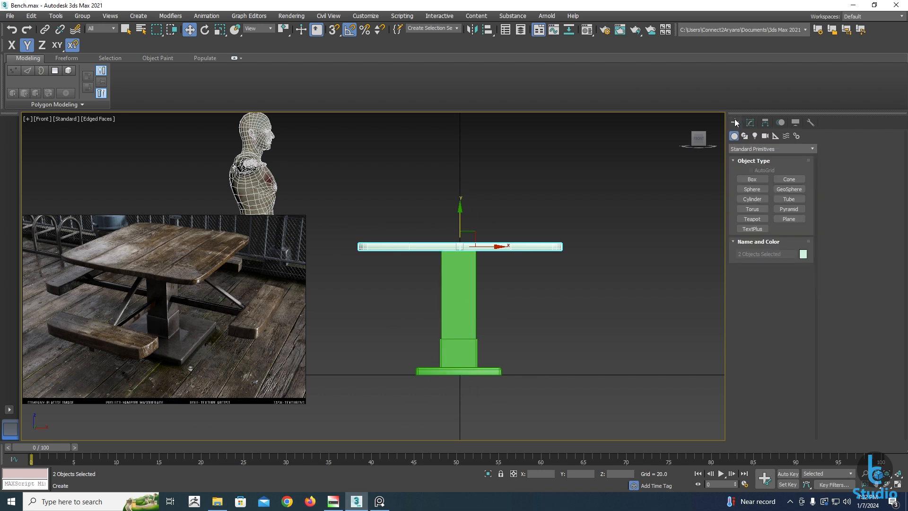
click(748, 179)
key(t)
scroll(505, 321, up, 3)
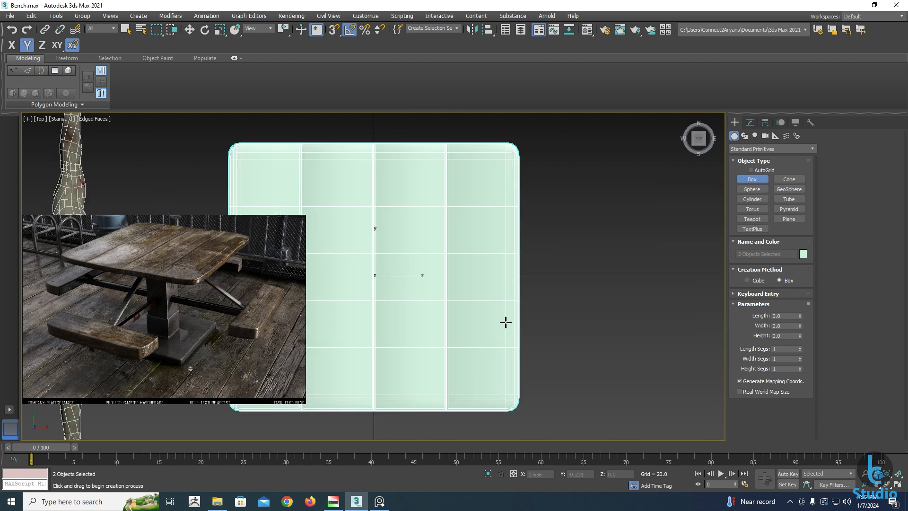
scroll(482, 323, down, 4)
scroll(490, 300, up, 1)
drag(481, 254, 532, 370)
key(w)
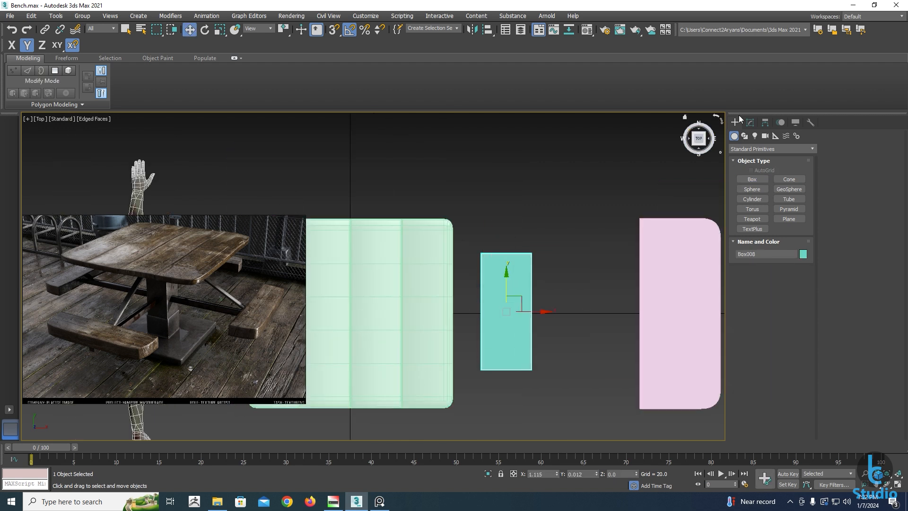
click(750, 122)
right_click(596, 474)
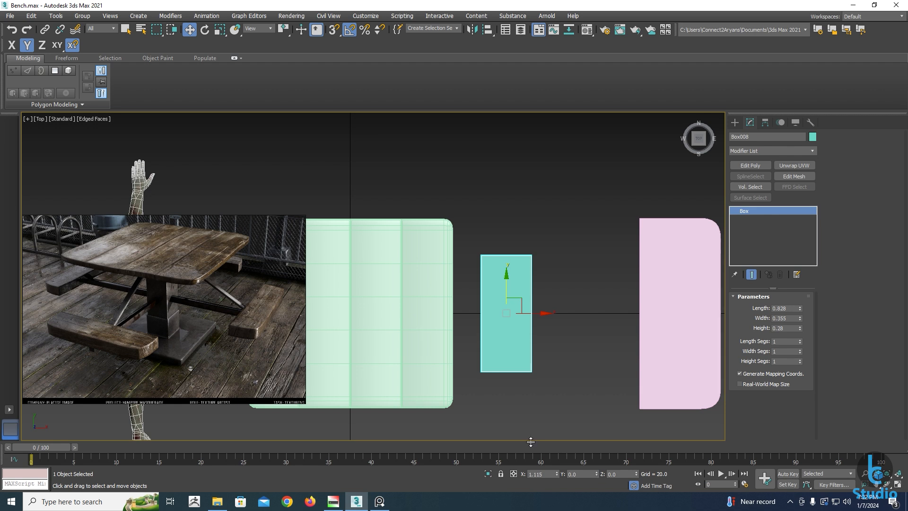
Raise the seat box to about Z 0.308 and shift it toward the table to about X 0.996
key(f)
key(z)
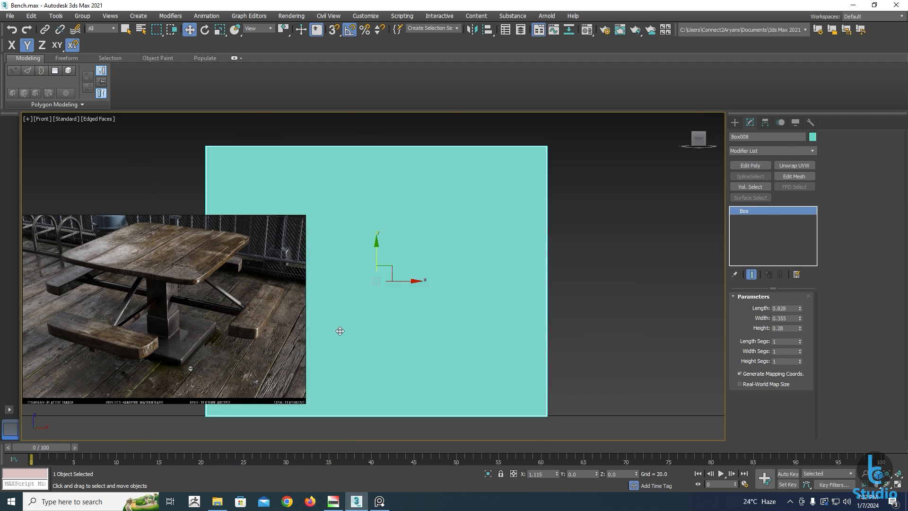
scroll(460, 308, down, 8)
drag(460, 308, 456, 271)
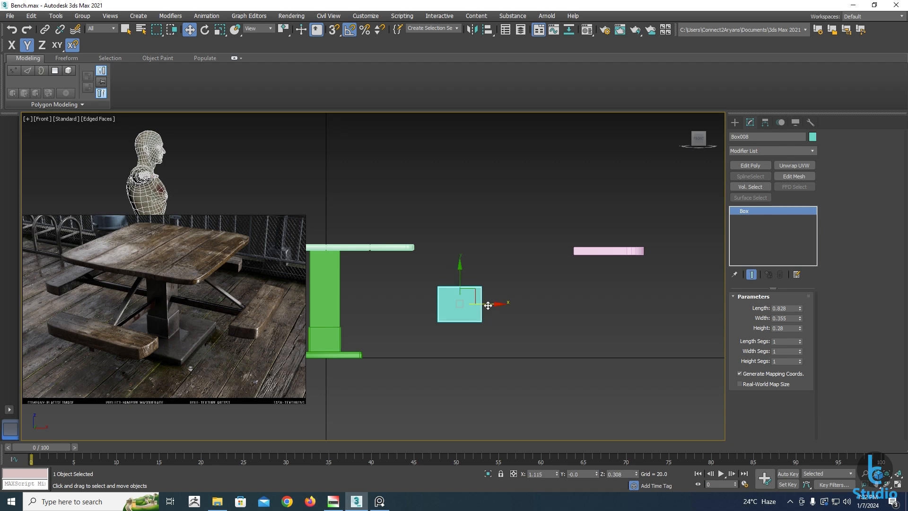
drag(488, 305, 482, 306)
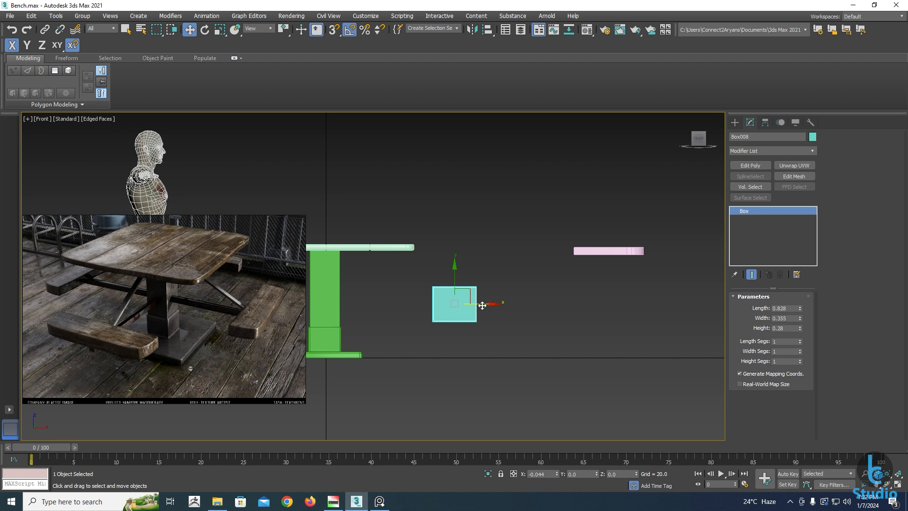
drag(483, 305, 481, 305)
drag(484, 304, 476, 305)
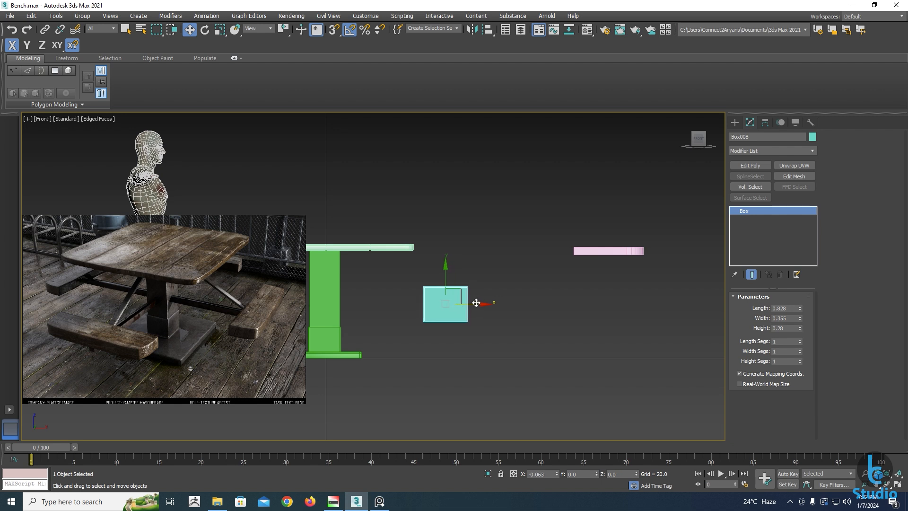
Create a beam box running from the column into the seat box, about 0.1 long, 0.831 wide and 0.075 high
middle_drag(406, 319, 441, 306)
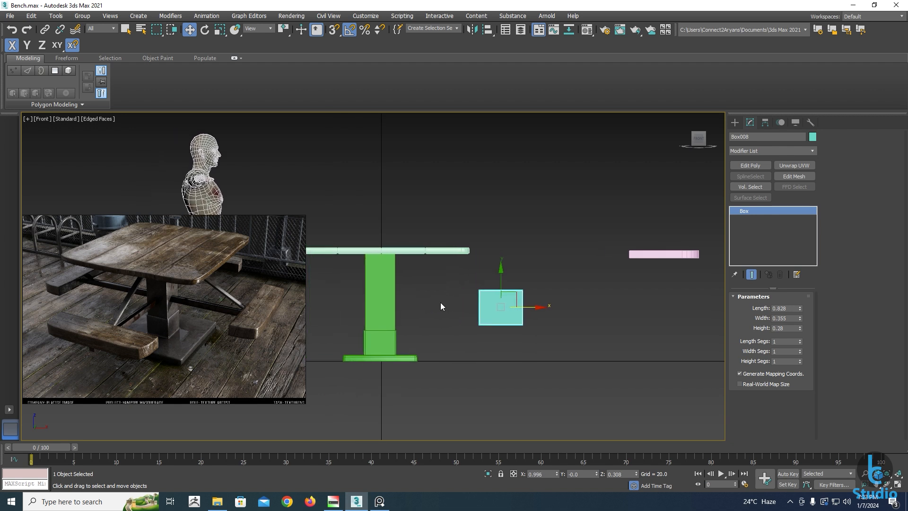
click(735, 122)
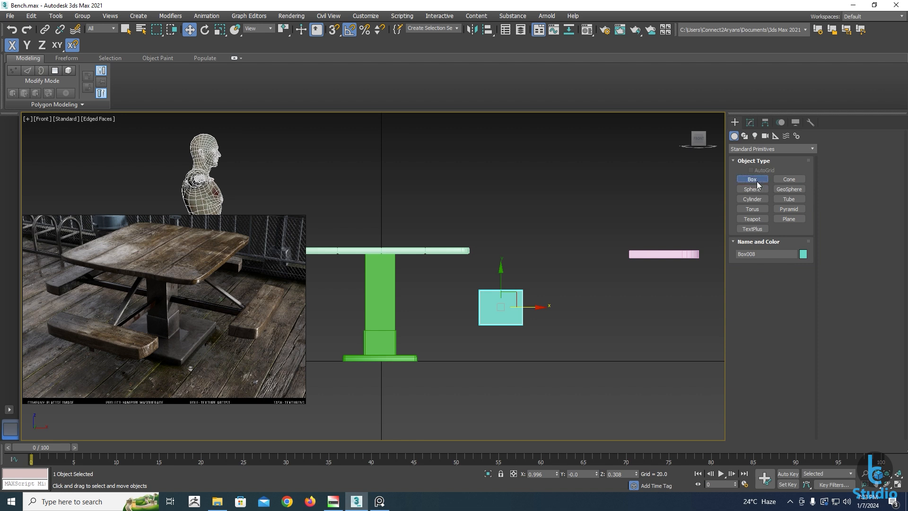
click(756, 180)
middle_drag(411, 306, 413, 303)
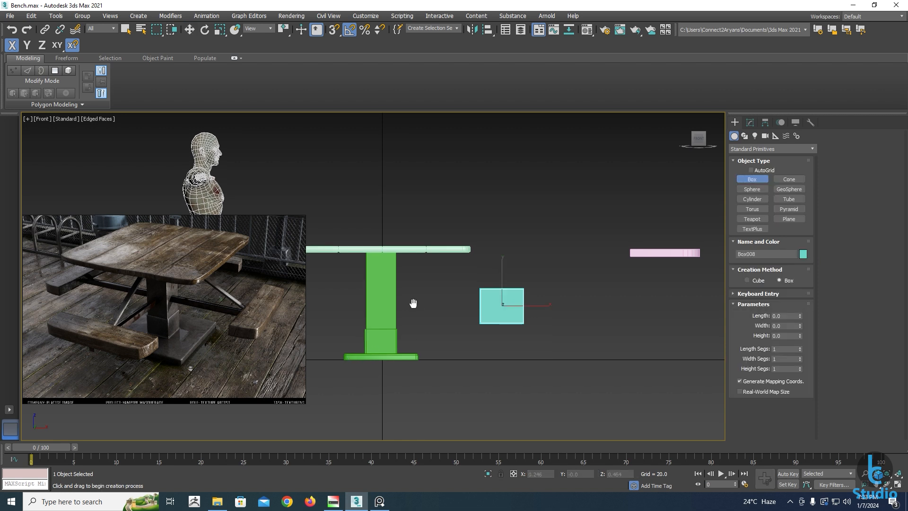
scroll(413, 303, up, 2)
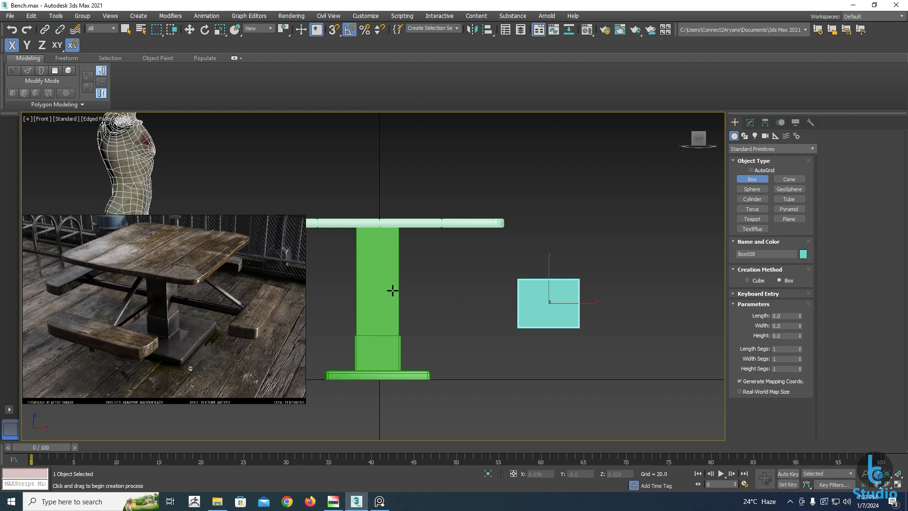
drag(389, 290, 530, 308)
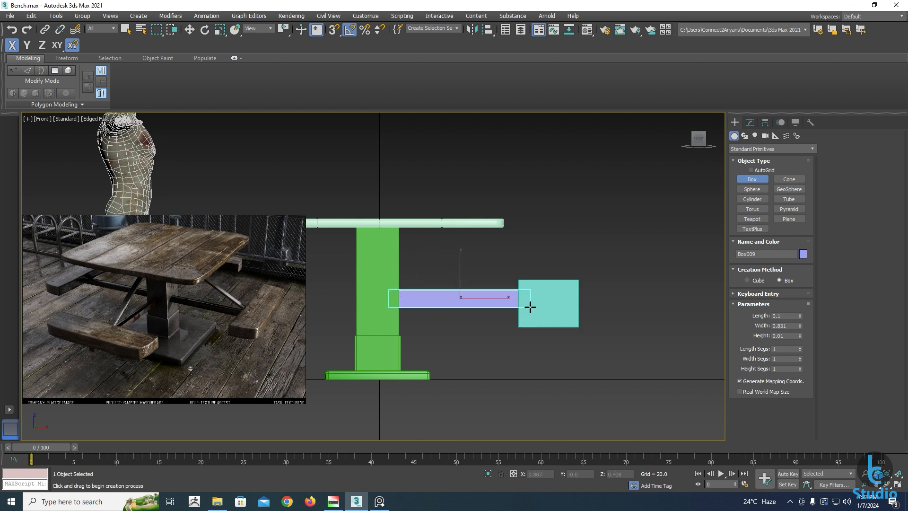
key(e)
scroll(492, 294, down, 3)
alt+middle_drag(492, 294, 450, 335)
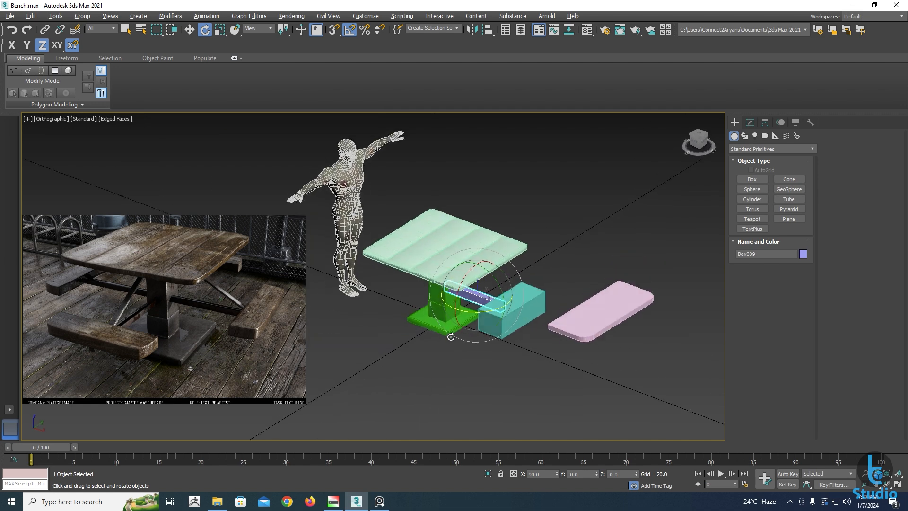
scroll(492, 292, up, 3)
key(w)
alt+middle_drag(492, 292, 515, 296)
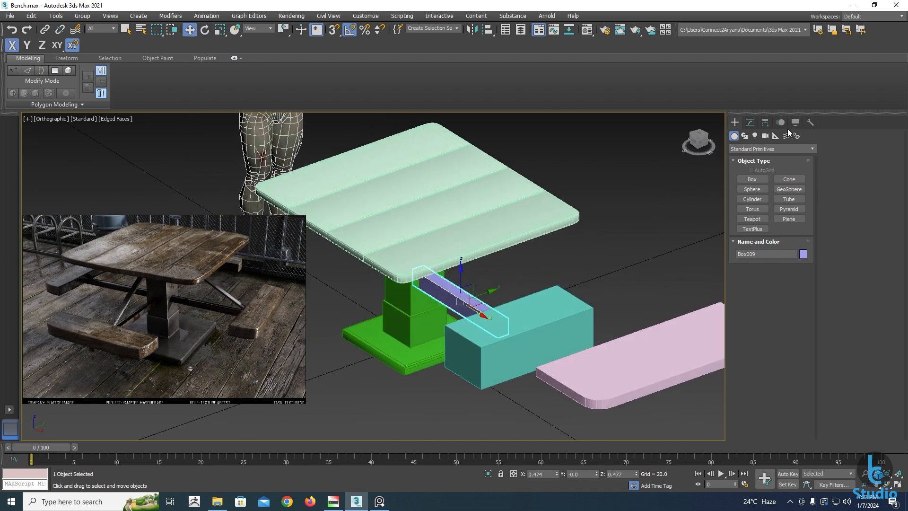
Set the beam's length to 0.07, width to 0.841 and height to 0.055, using the reference photo as guide
click(750, 123)
scroll(440, 303, up, 2)
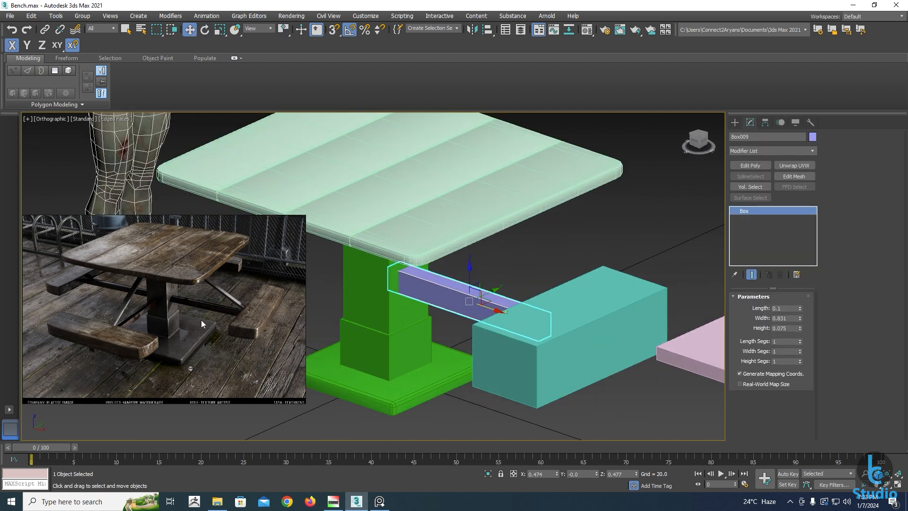
scroll(202, 312, up, 3)
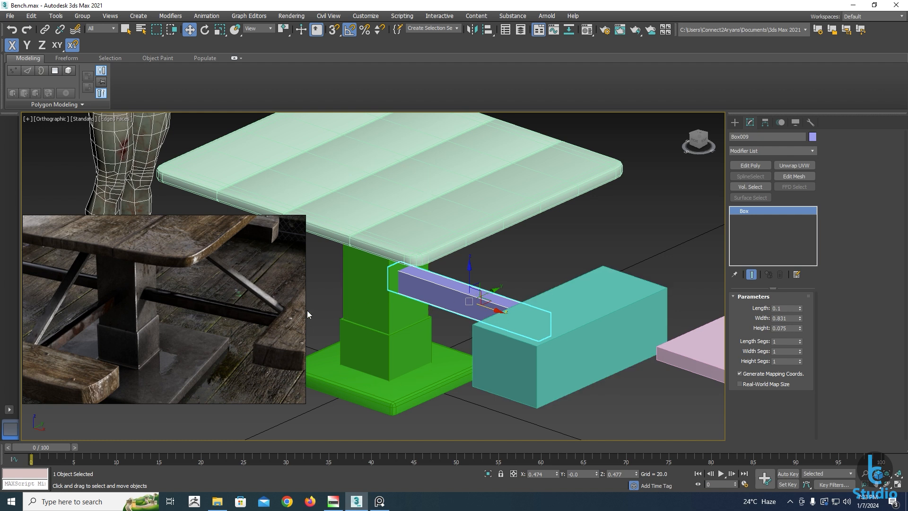
click(800, 318)
drag(800, 308, 795, 309)
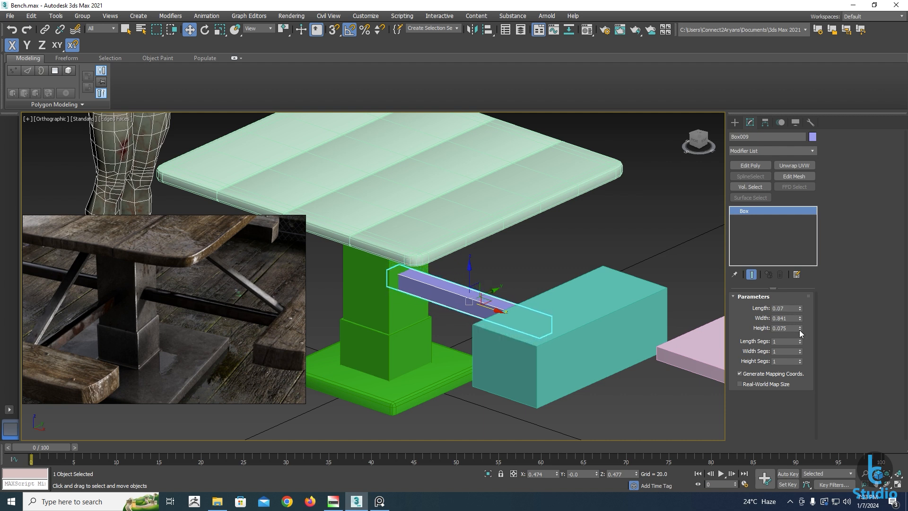
click(800, 330)
click(800, 330)
click(800, 329)
click(800, 329)
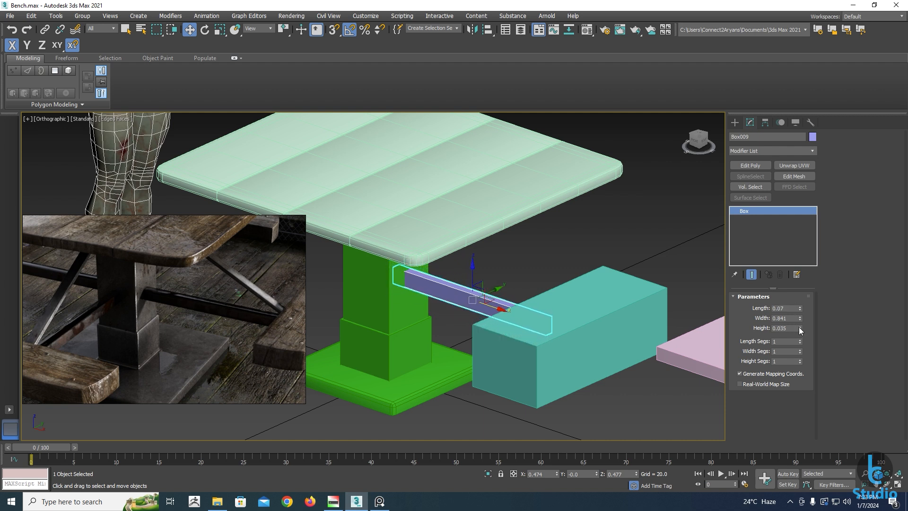
click(800, 326)
click(800, 326)
Copy the beam straight up, placing the duplicate just above the original at about Z 0.56
alt+middle_drag(587, 297, 507, 341)
right_click(636, 474)
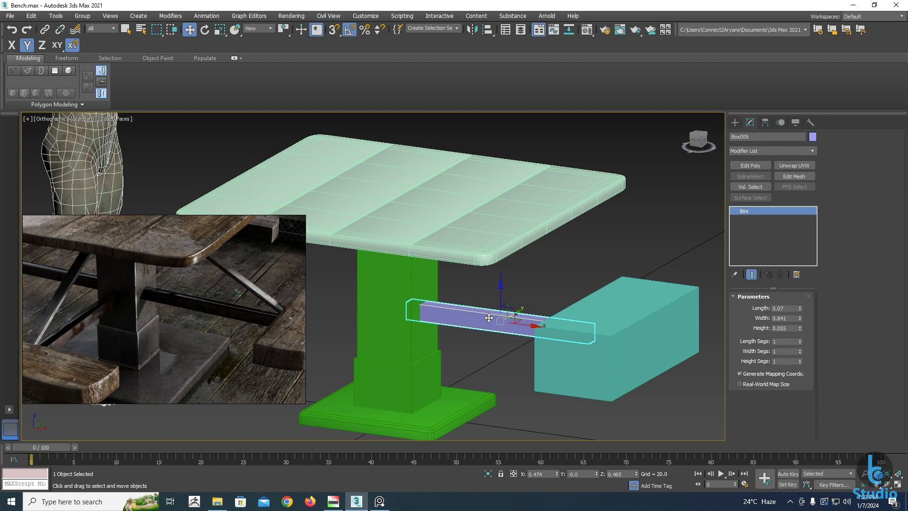
shift+drag(500, 296, 500, 277)
key(Return)
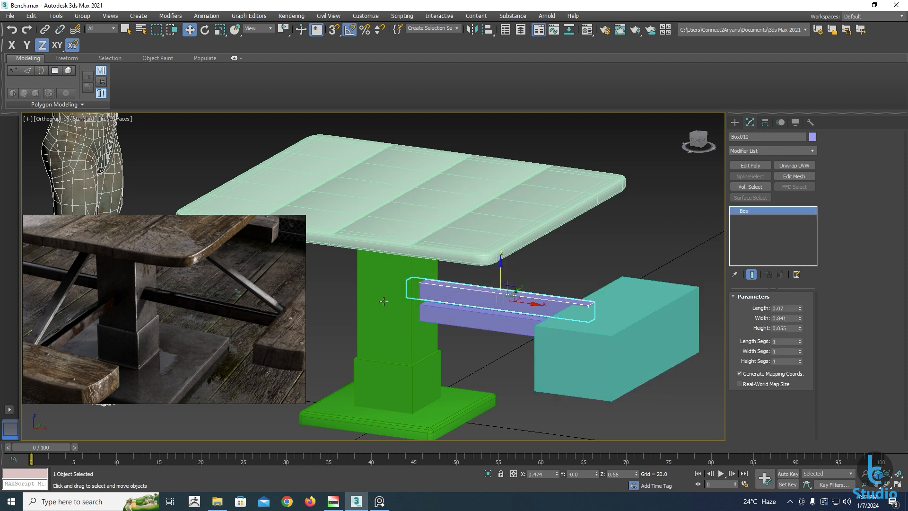
Thin the upper beam copy into a flat plate by setting its length to 0.01
key(f)
key(z)
scroll(479, 309, down, 5)
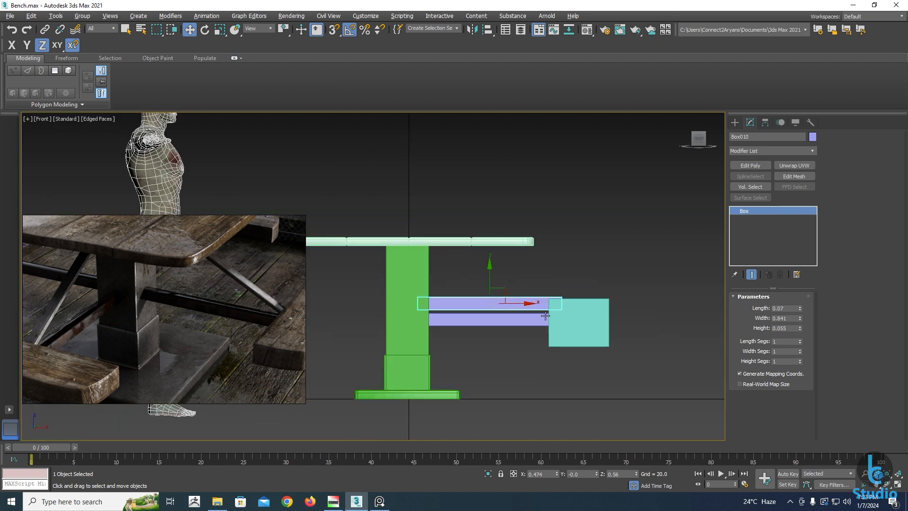
alt+middle_drag(563, 296, 555, 308)
scroll(555, 307, up, 4)
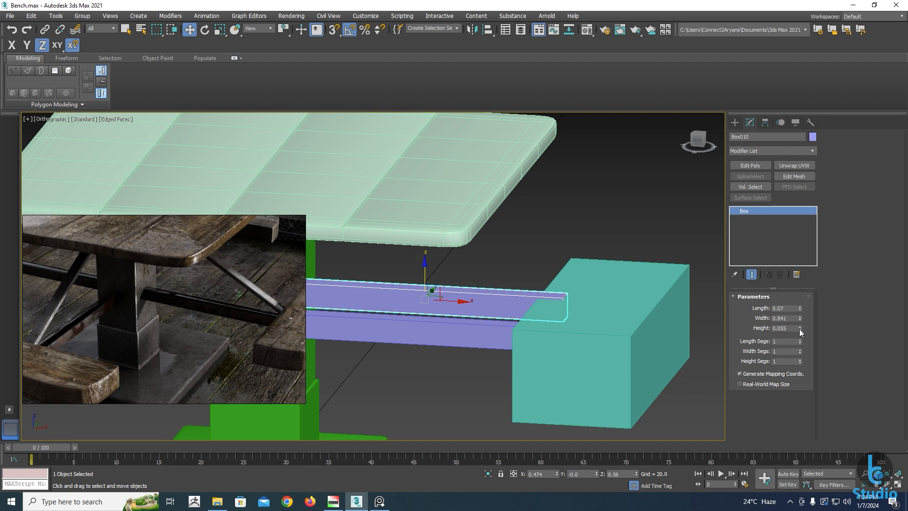
drag(800, 329, 799, 311)
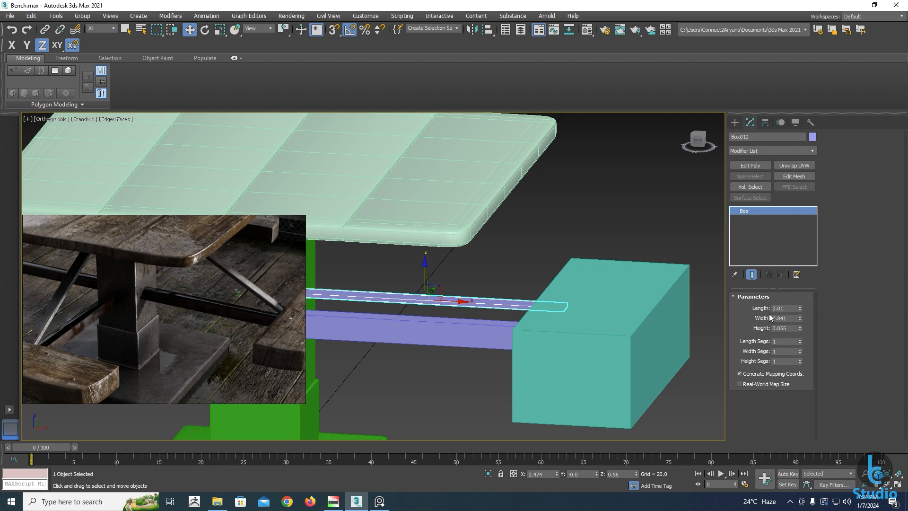
Move the thin plate's pivot along X to the plate's end inside the seat box, at about X 0.872
alt+middle_drag(455, 335, 469, 354)
alt+middle_drag(608, 288, 544, 314)
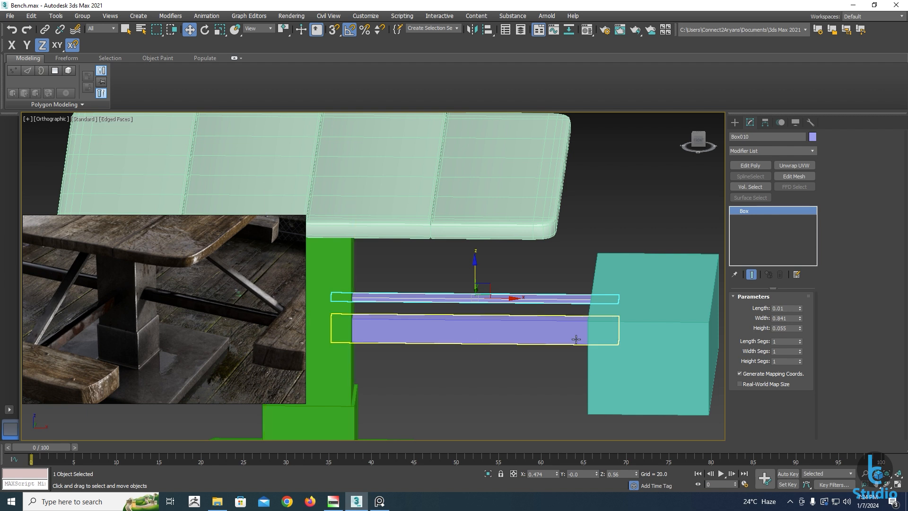
key(f)
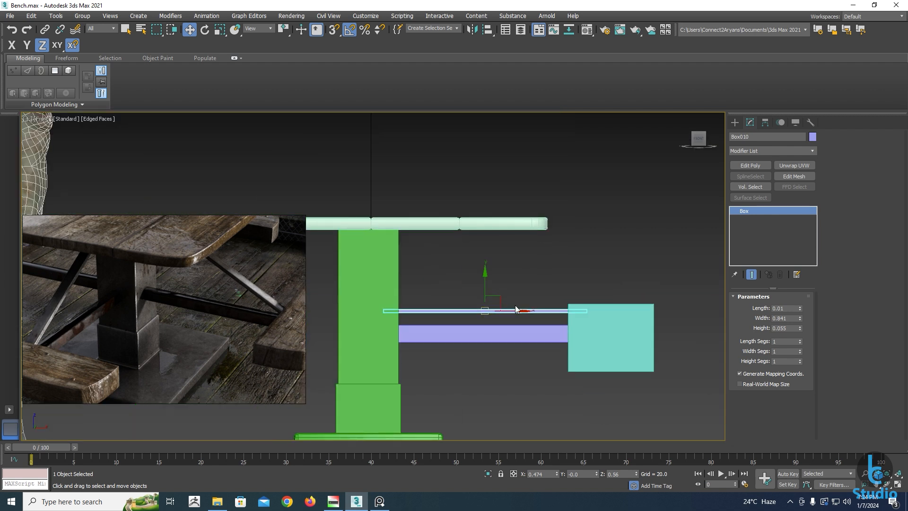
click(765, 123)
click(778, 188)
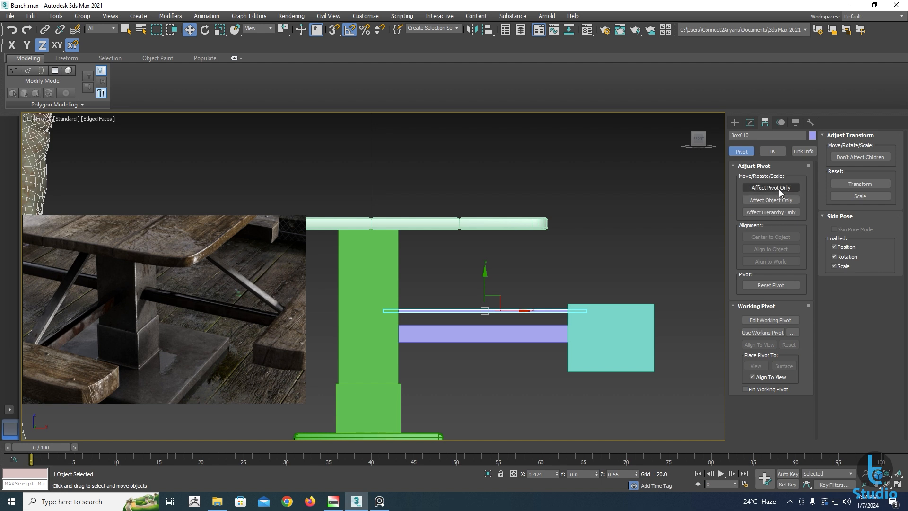
drag(510, 313, 606, 309)
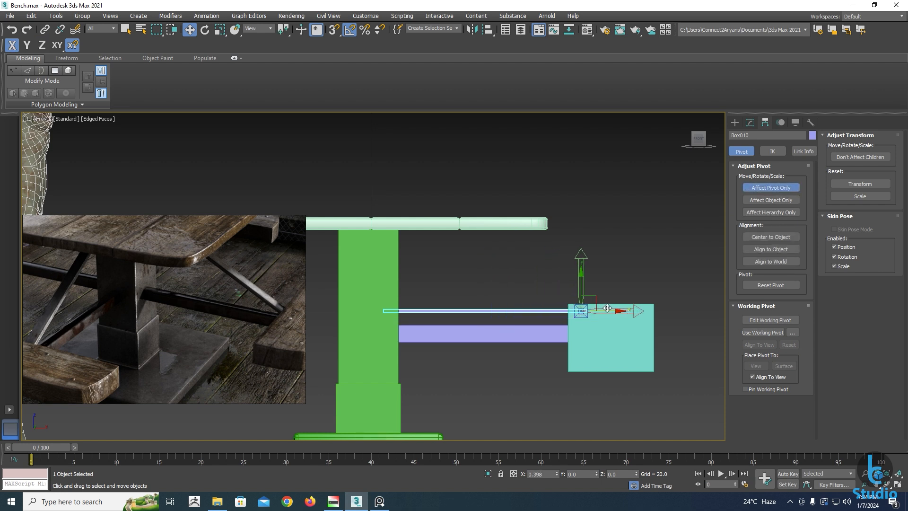
click(755, 190)
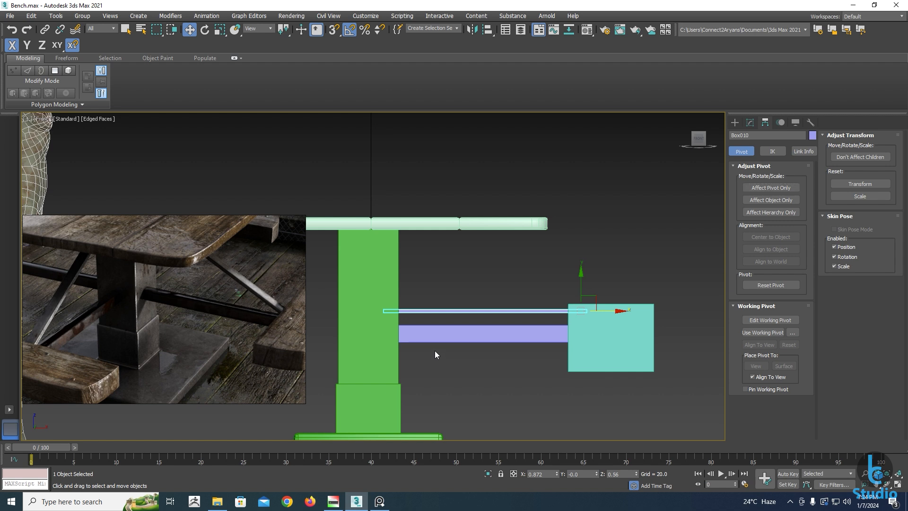
Rotate the thin plate 25 degrees about its pivot so it slopes up from the seat box to the column's top
key(e)
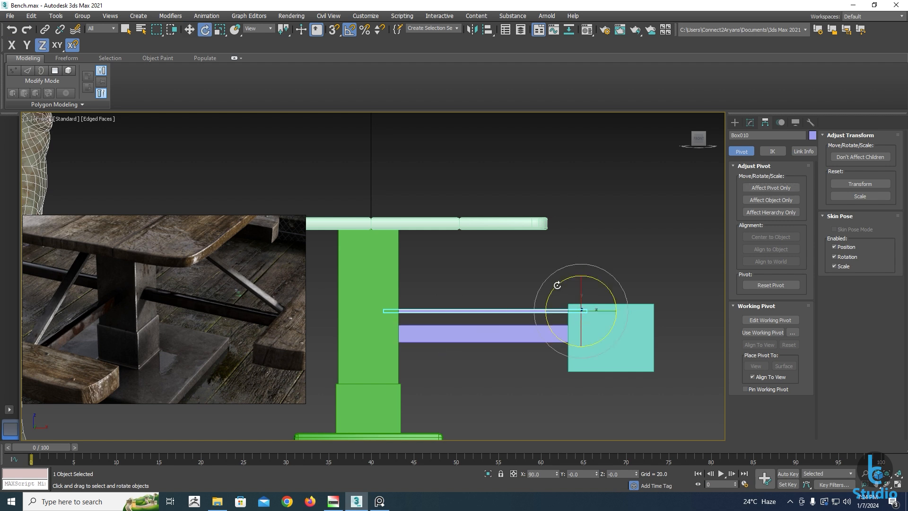
drag(558, 286, 565, 281)
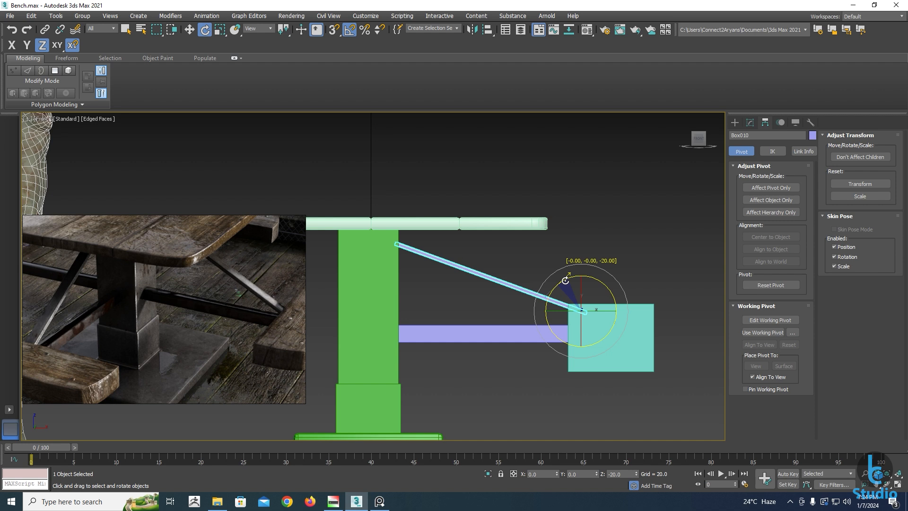
drag(565, 280, 569, 279)
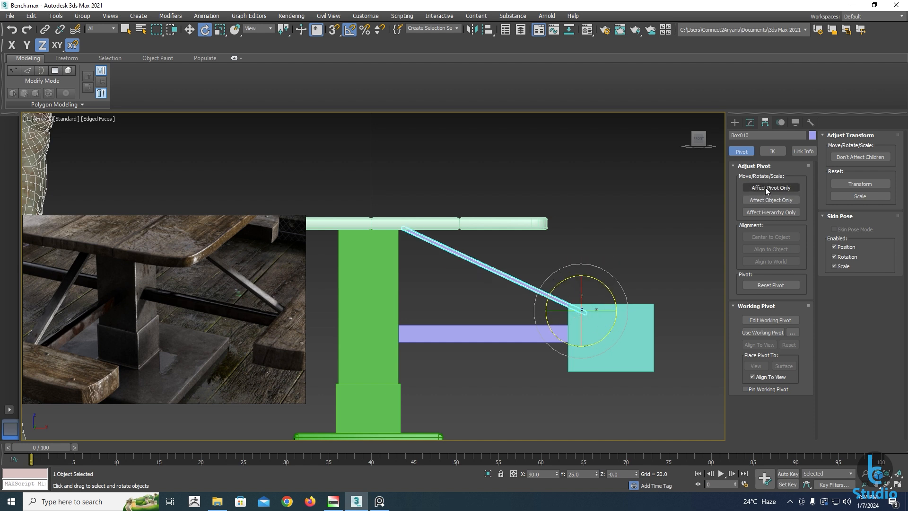
Move the sloped brace toward the column and down to about X 0.798, Z 0.536, checking the joint in the reference photo
key(w)
drag(612, 311, 593, 313)
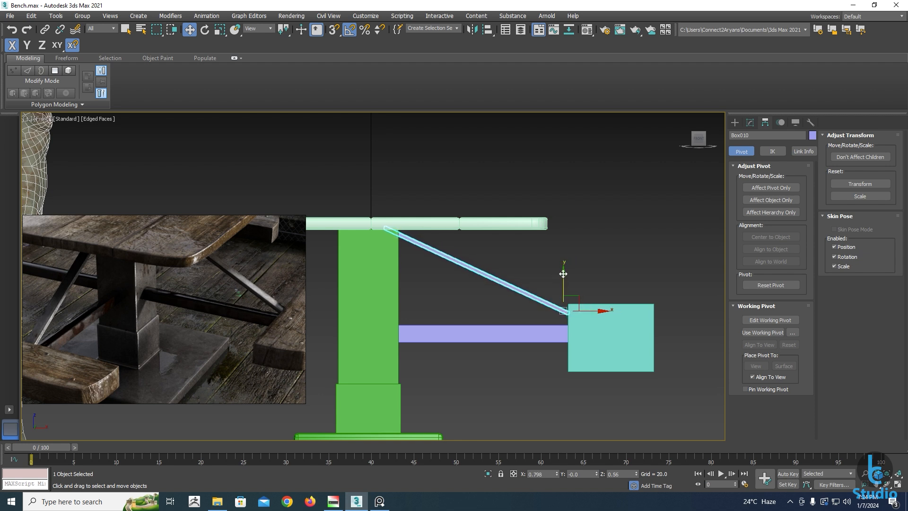
drag(563, 274, 563, 280)
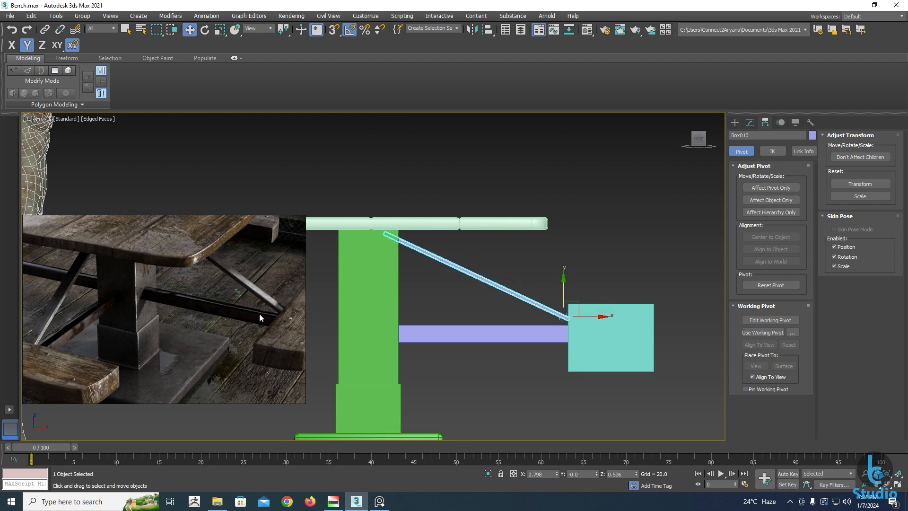
scroll(277, 310, up, 5)
middle_drag(277, 310, 253, 316)
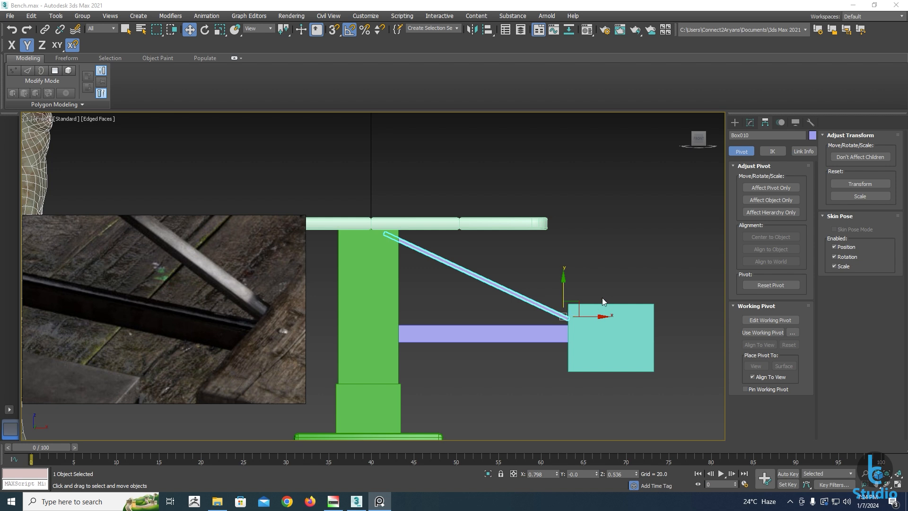
Nudge the brace to about X 0.815, Z 0.532 so its lower end sinks slightly into the seat box
scroll(567, 286, up, 8)
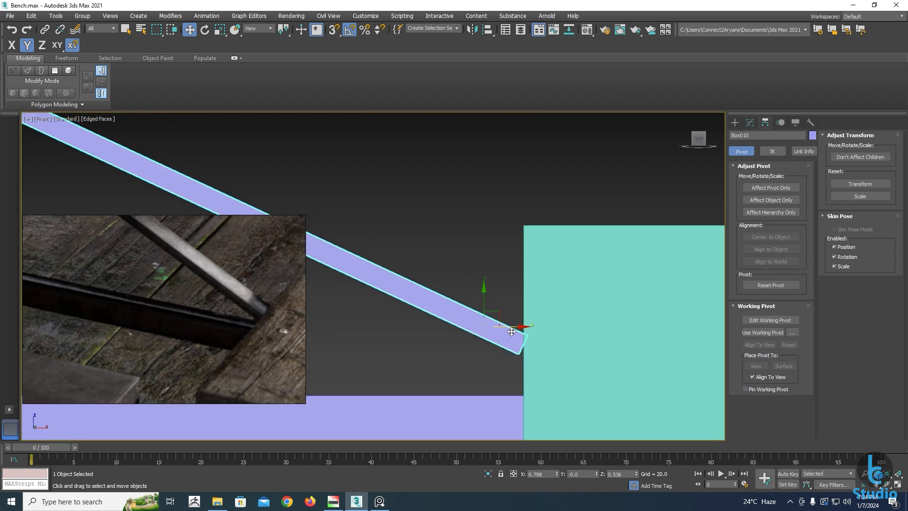
drag(484, 303, 524, 333)
scroll(544, 331, down, 5)
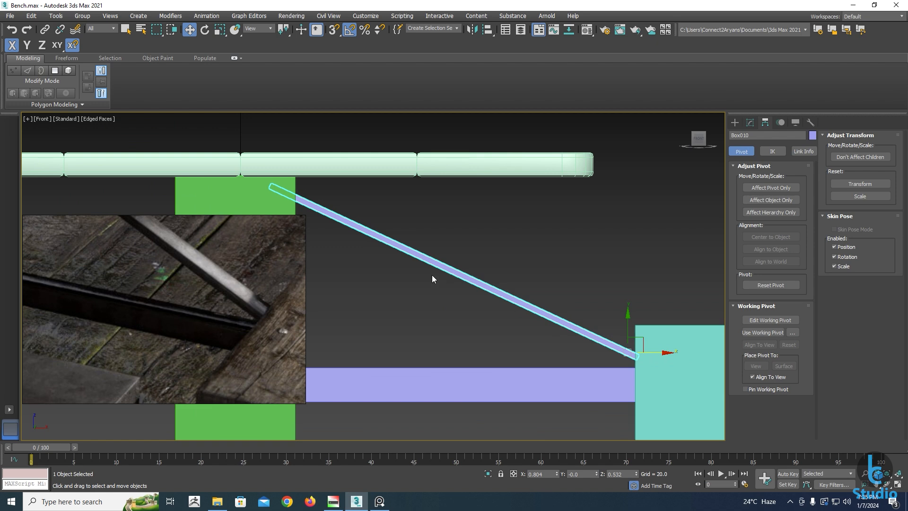
middle_drag(653, 364, 604, 348)
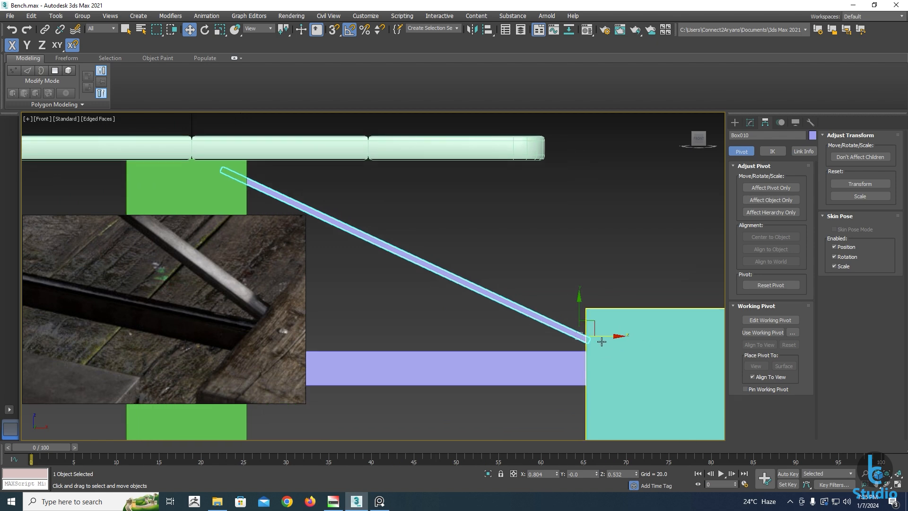
drag(602, 342, 605, 335)
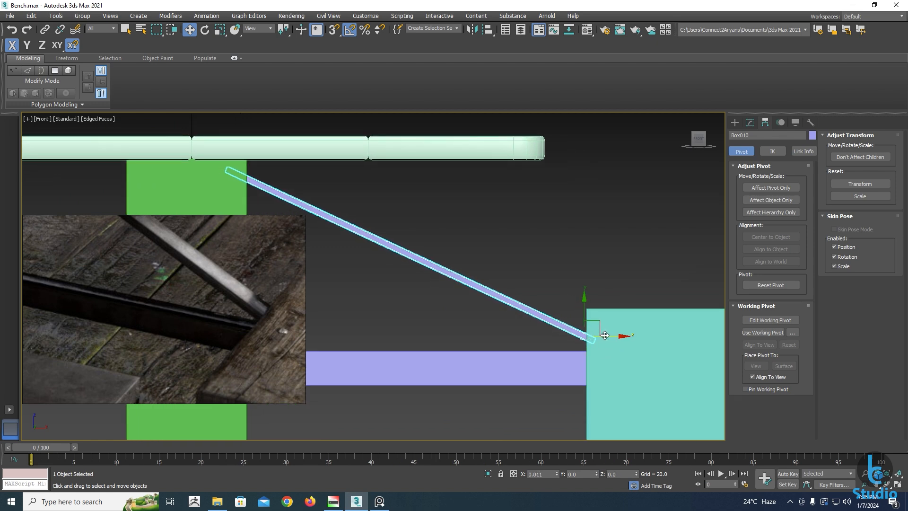
scroll(605, 335, down, 5)
alt+middle_drag(605, 335, 558, 350)
Raise the horizontal beam in the front view until its upper edge meets the brace's lower end
ctrl+click(545, 347)
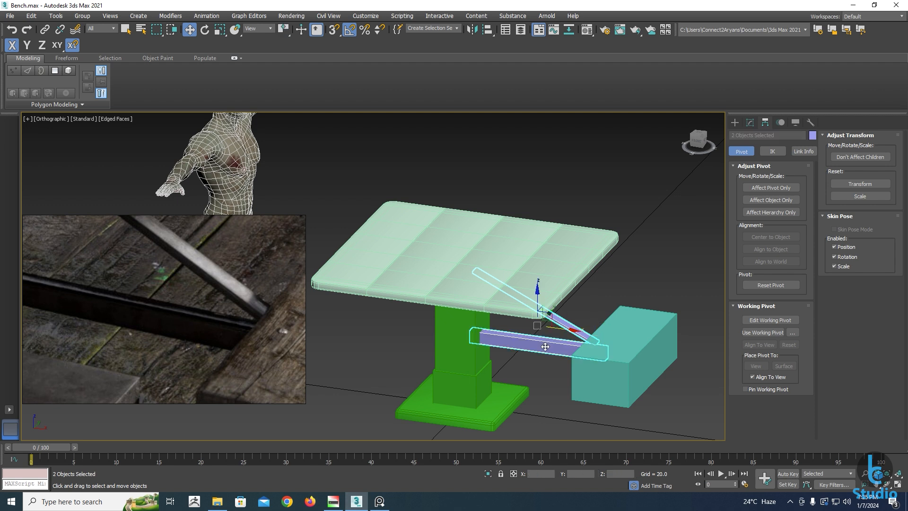
key(f)
key(z)
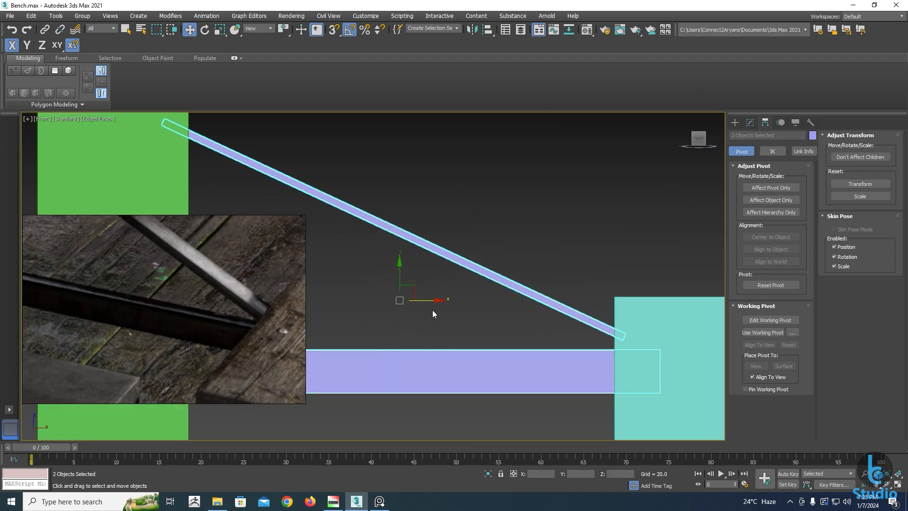
click(411, 359)
drag(405, 335, 407, 322)
scroll(480, 266, down, 3)
Select the brace together with the beam and compare both with the reference photo in front and perspective views
ctrl+click(480, 266)
scroll(496, 278, up, 2)
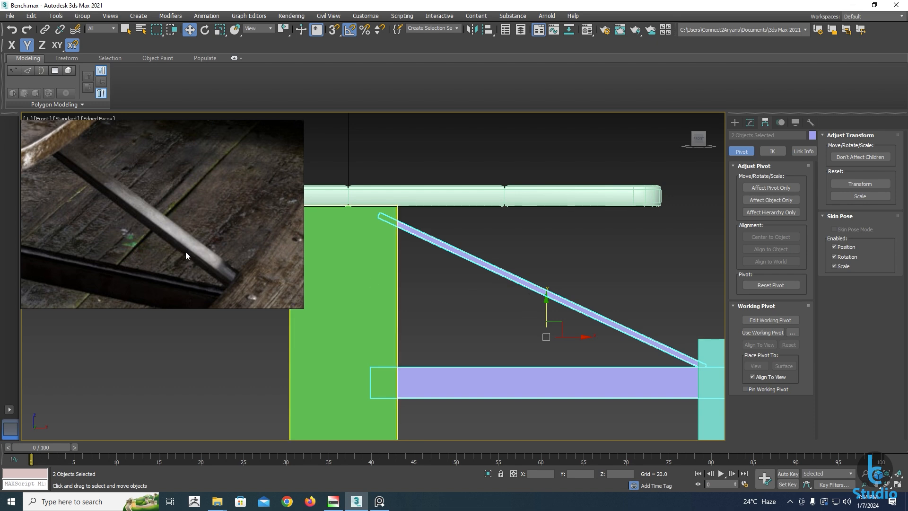
scroll(182, 250, down, 1)
scroll(529, 291, down, 4)
alt+middle_drag(530, 292, 574, 313)
key(p)
scroll(503, 337, down, 4)
scroll(574, 313, up, 2)
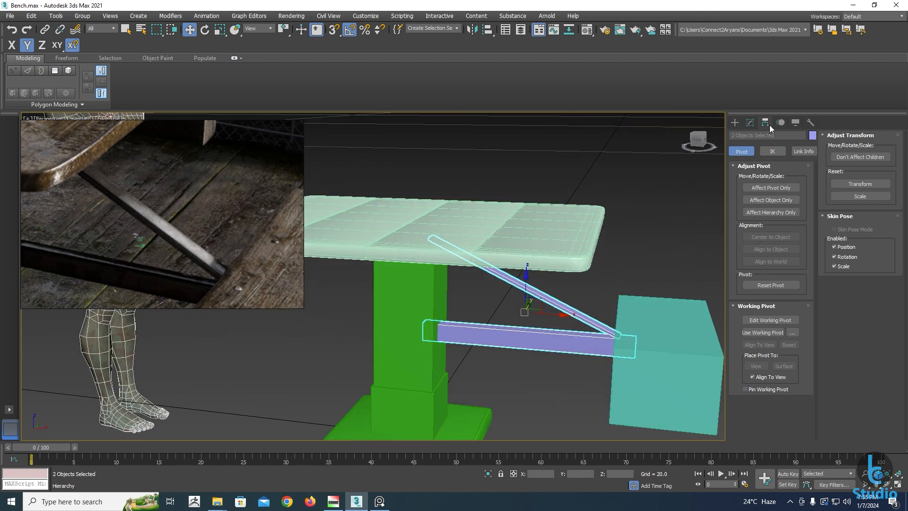
click(750, 122)
click(735, 123)
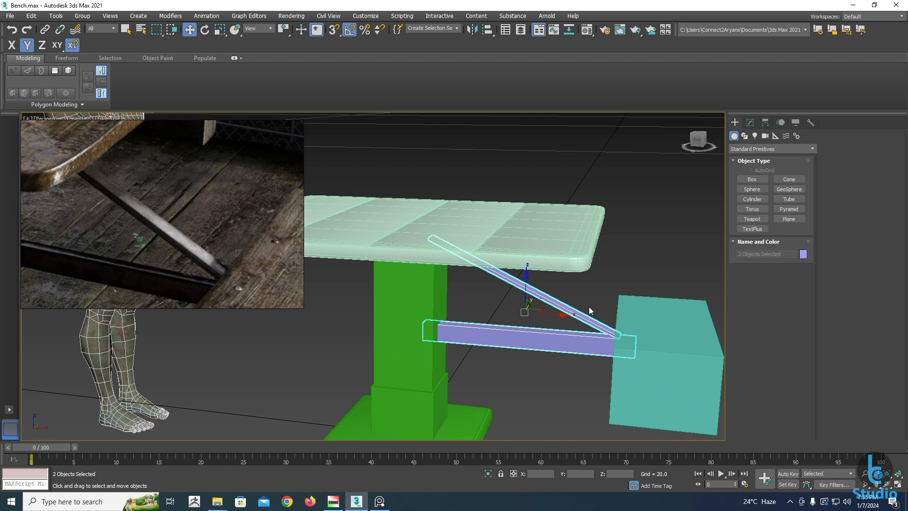
Set the brace's height to 0.065 and its length to 0.02
click(578, 316)
click(750, 122)
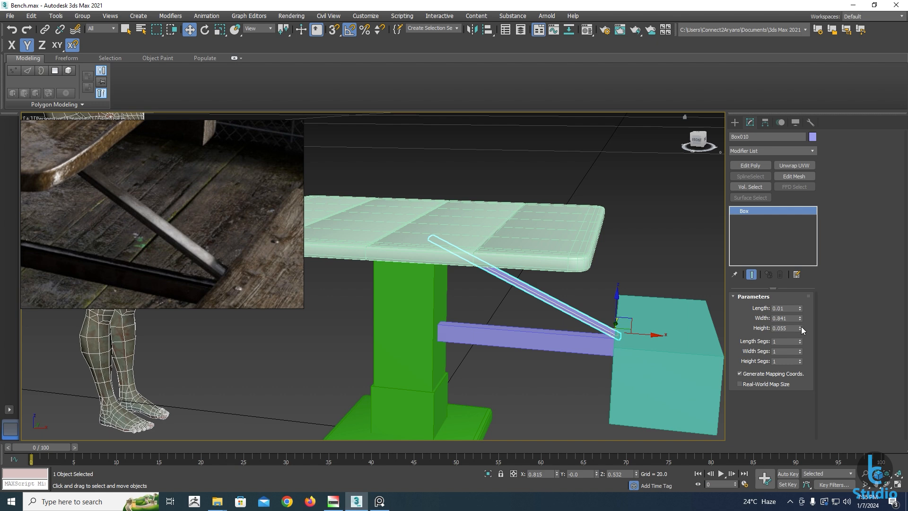
click(801, 326)
click(800, 326)
scroll(580, 314, up, 3)
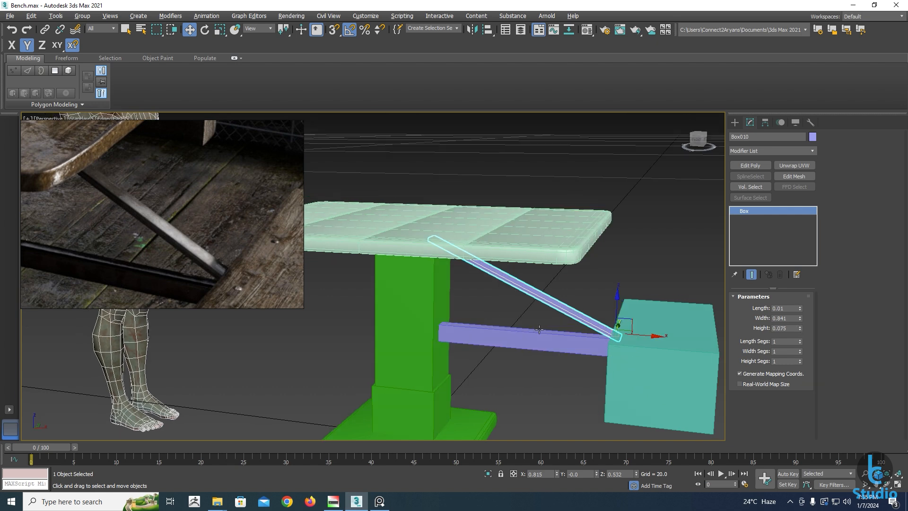
scroll(580, 313, down, 3)
click(800, 330)
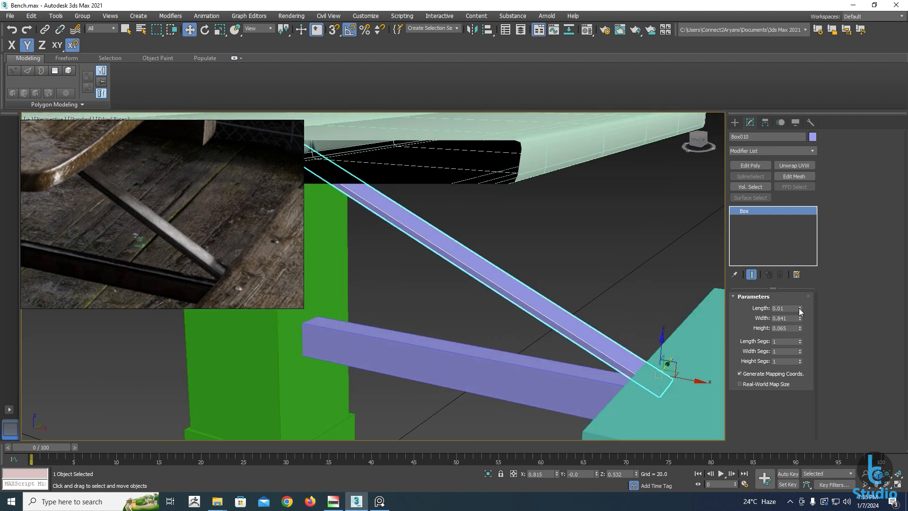
click(800, 307)
alt+middle_drag(455, 325, 493, 314)
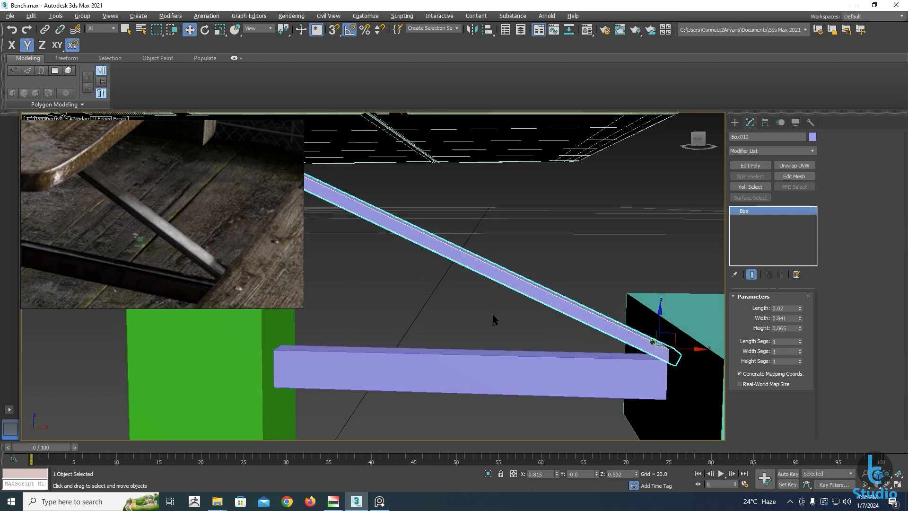
scroll(492, 314, down, 3)
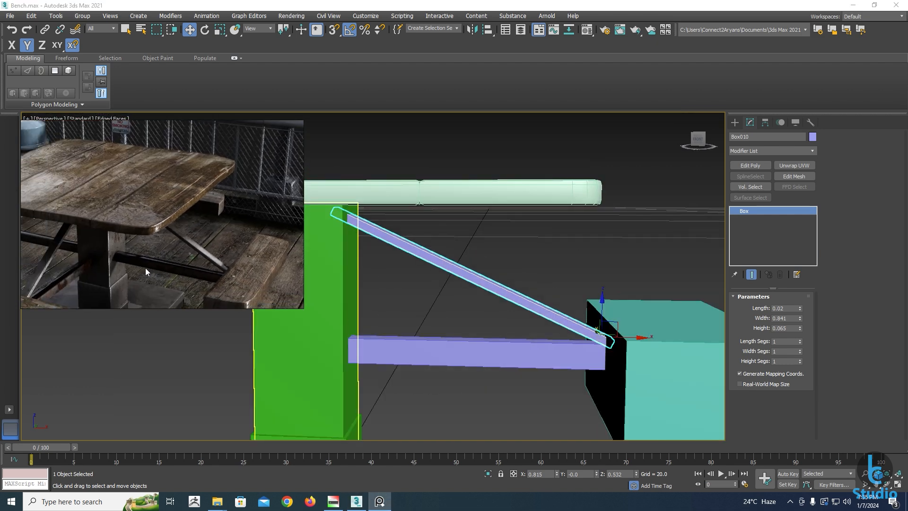
Convert the sloped brace to an Editable Poly
middle_drag(77, 247, 152, 258)
middle_drag(502, 352, 504, 329)
key(f)
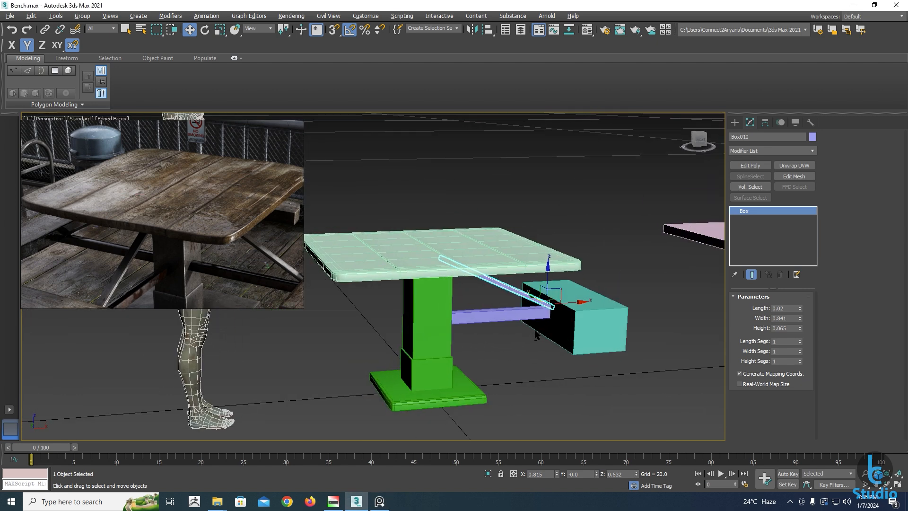
scroll(462, 314, up, 5)
scroll(444, 293, down, 5)
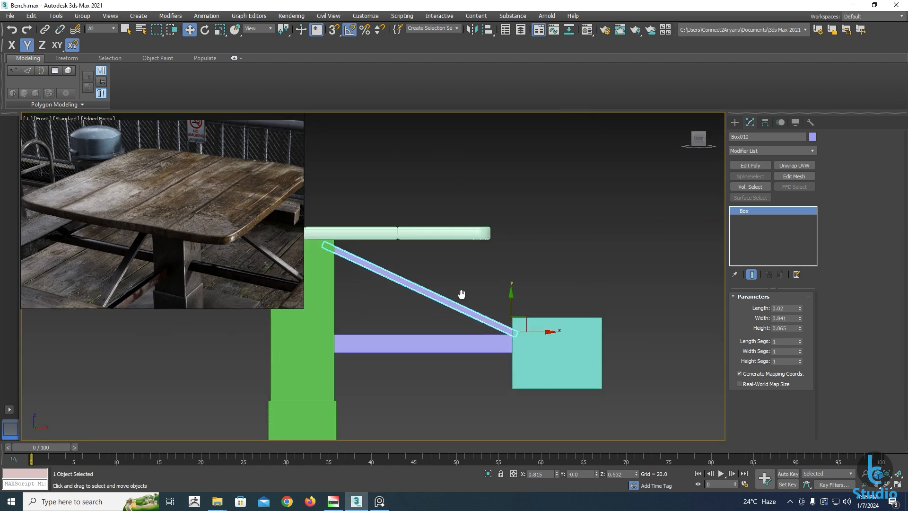
middle_drag(462, 296, 543, 296)
right_click(455, 266)
mouse_move(524, 369)
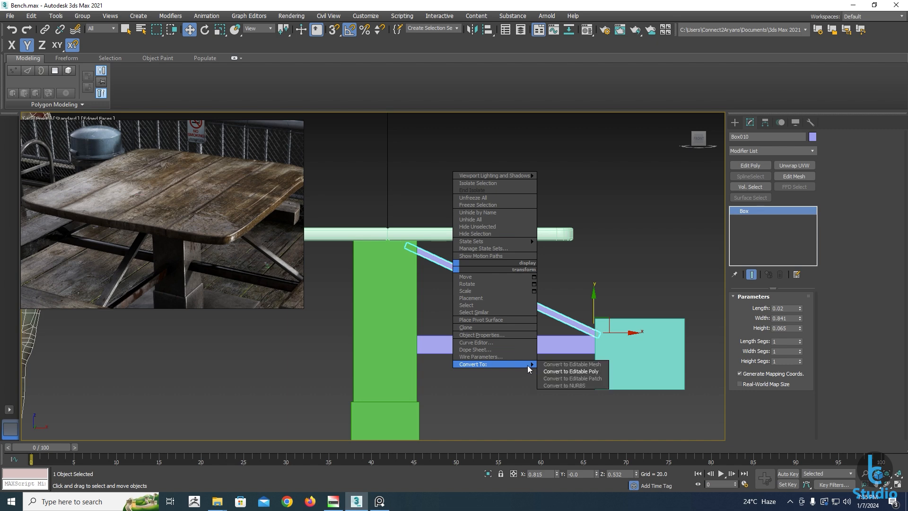
click(554, 372)
Select only the brace's two end polygons and inspect both ends in wireframe
click(781, 308)
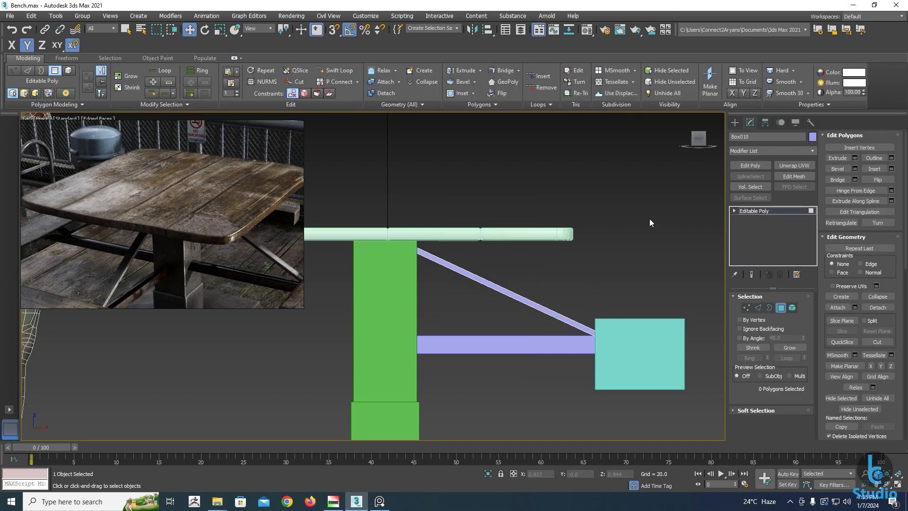
drag(414, 371, 336, 422)
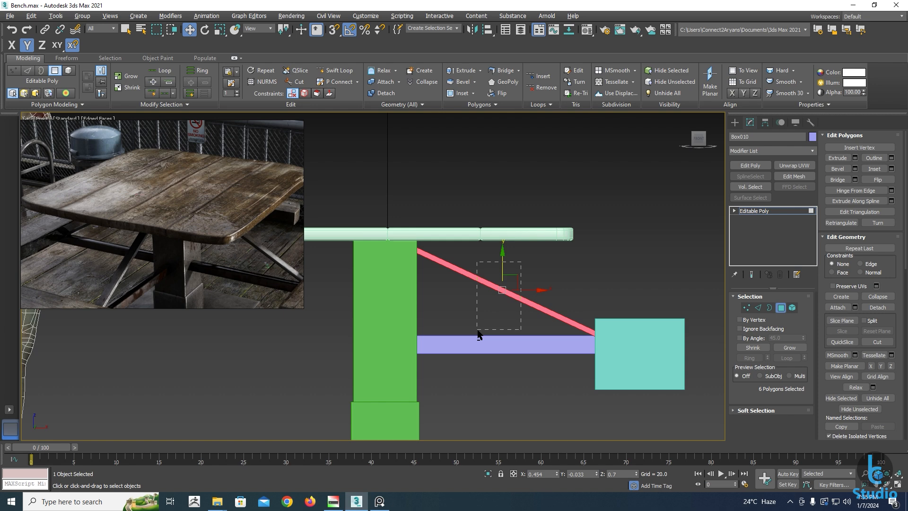
drag(479, 333, 478, 335)
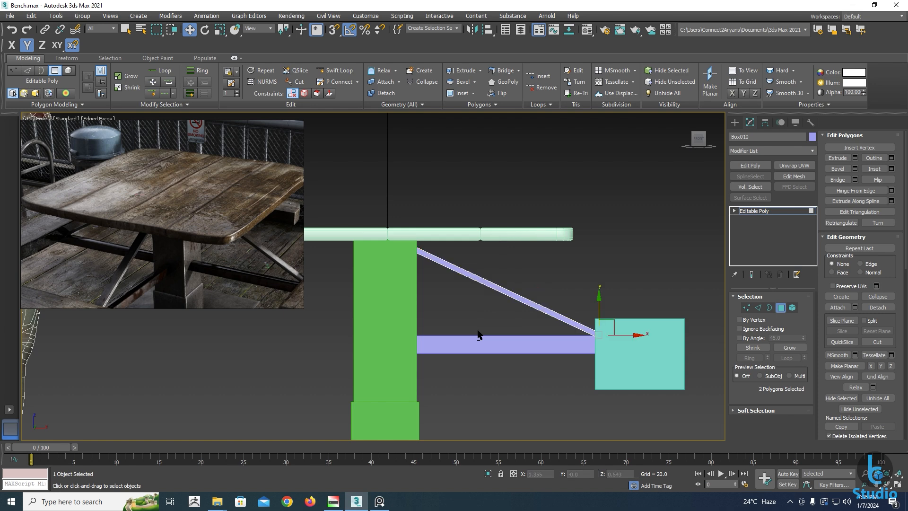
key(F3)
alt+middle_drag(597, 344, 586, 356)
scroll(585, 355, up, 3)
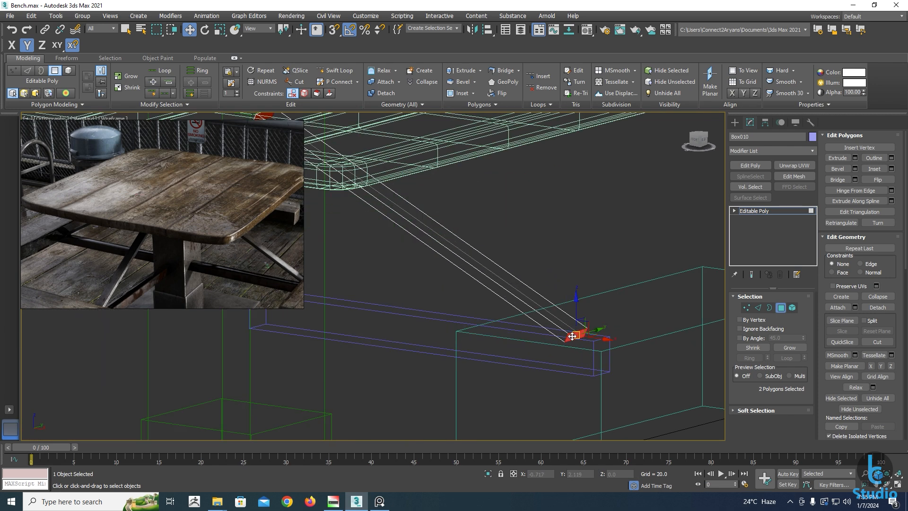
alt+middle_drag(418, 298, 459, 294)
alt+middle_drag(396, 292, 538, 264)
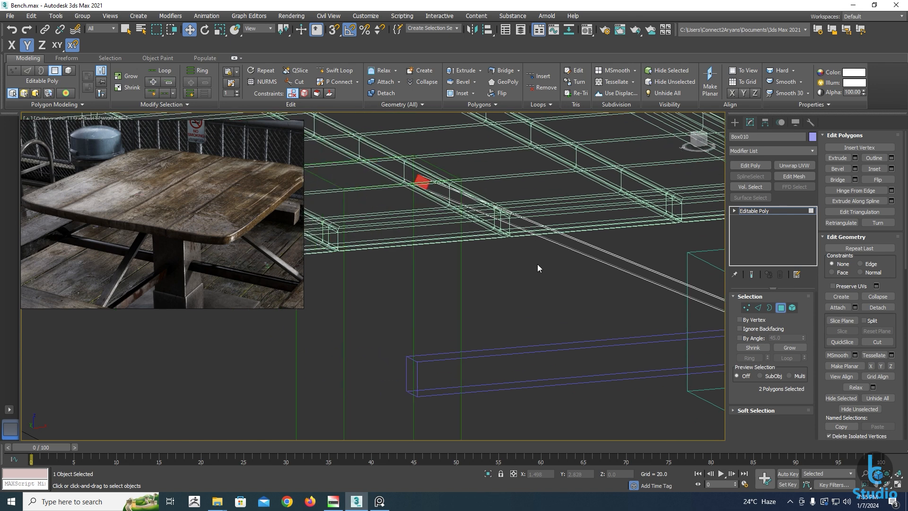
Clear the brace's polygon selection and finish sub-object editing in shaded view
click(528, 236)
key(F3)
scroll(528, 290, down, 4)
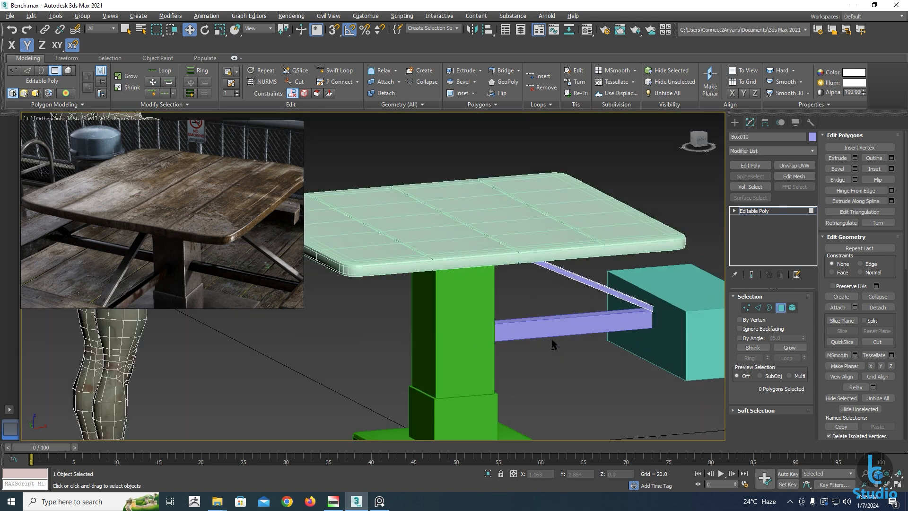
click(793, 308)
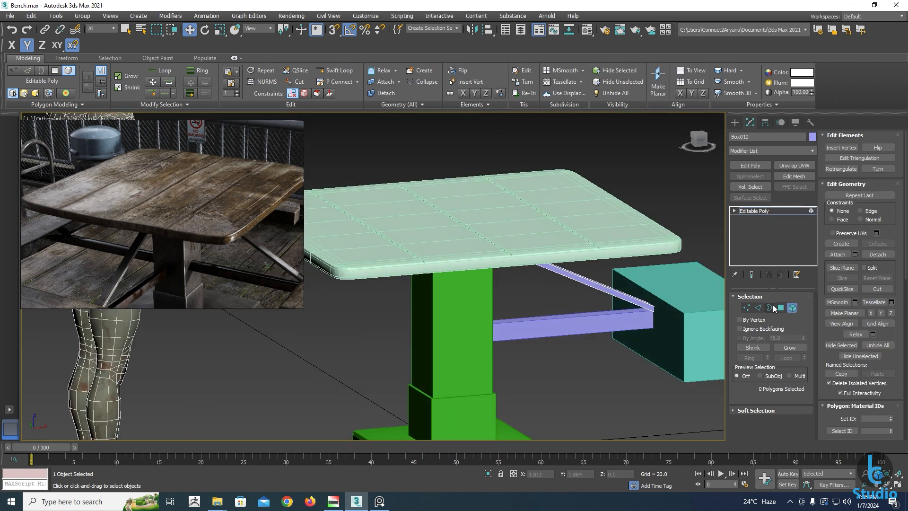
click(790, 309)
Select the horizontal beam between the column and the seat block and convert it to an Editable Poly
click(539, 326)
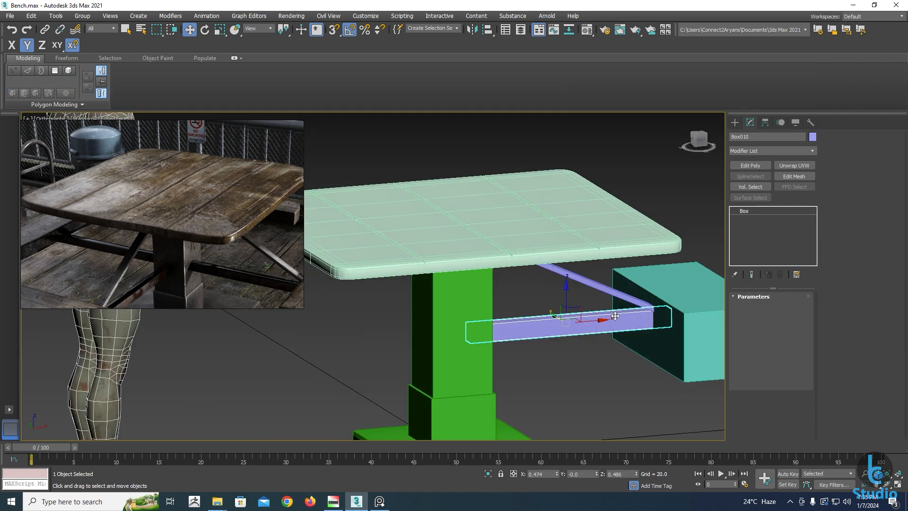
alt+middle_drag(539, 326, 528, 317)
right_click(528, 317)
mouse_move(601, 415)
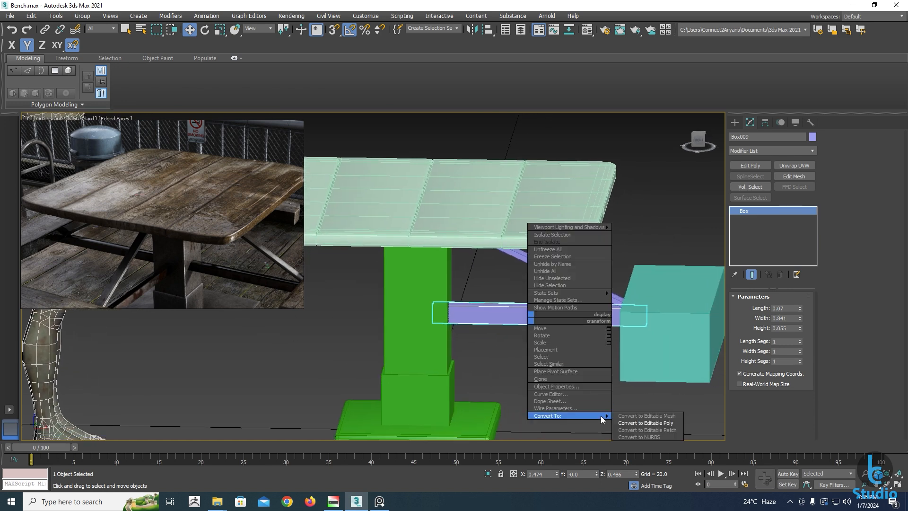
click(629, 422)
Move the four vertices at the beam's seat end back to X 0.834, in line with the brace's end
click(747, 308)
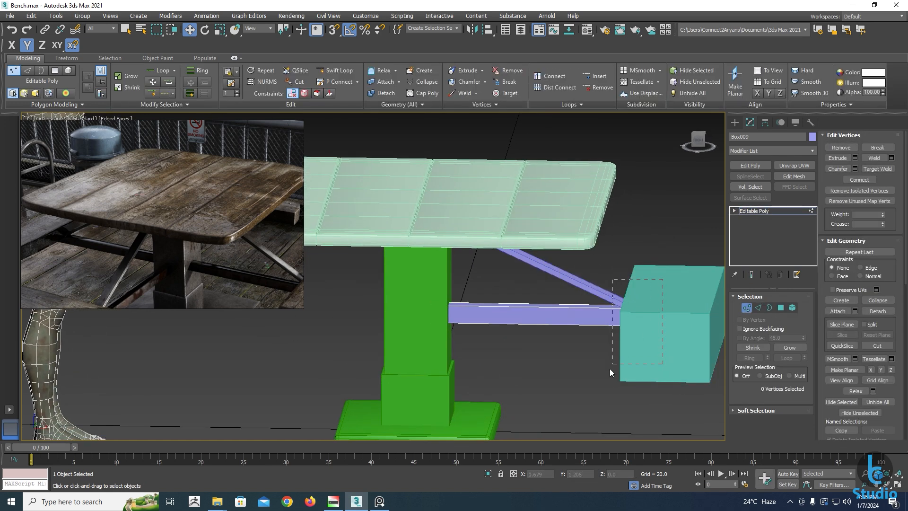
drag(610, 369, 610, 370)
key(f)
key(z)
scroll(596, 322, down, 2)
middle_drag(557, 322, 566, 312)
scroll(540, 312, down, 4)
key(F3)
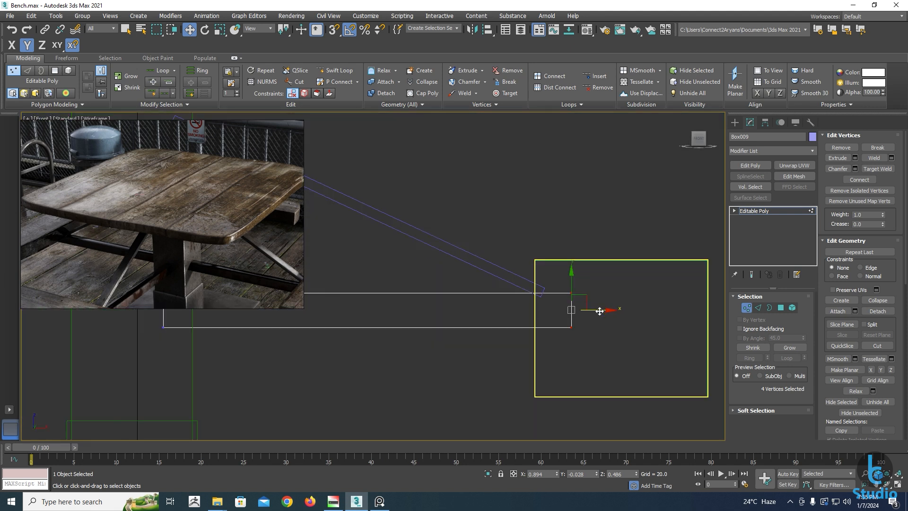
drag(599, 310, 571, 311)
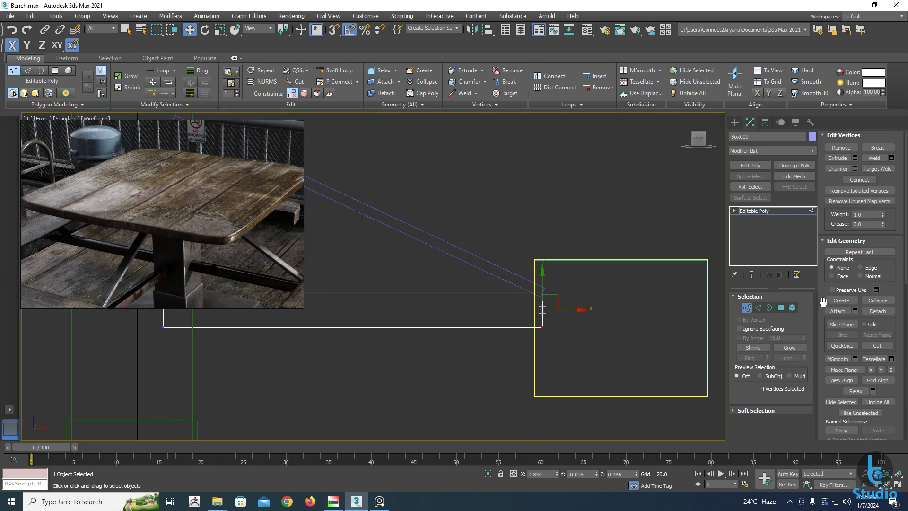
Select only the end polygon at the beam's seat end and delete it
click(782, 308)
drag(585, 261, 502, 352)
alt+drag(455, 205, 418, 363)
middle_drag(576, 312, 638, 317)
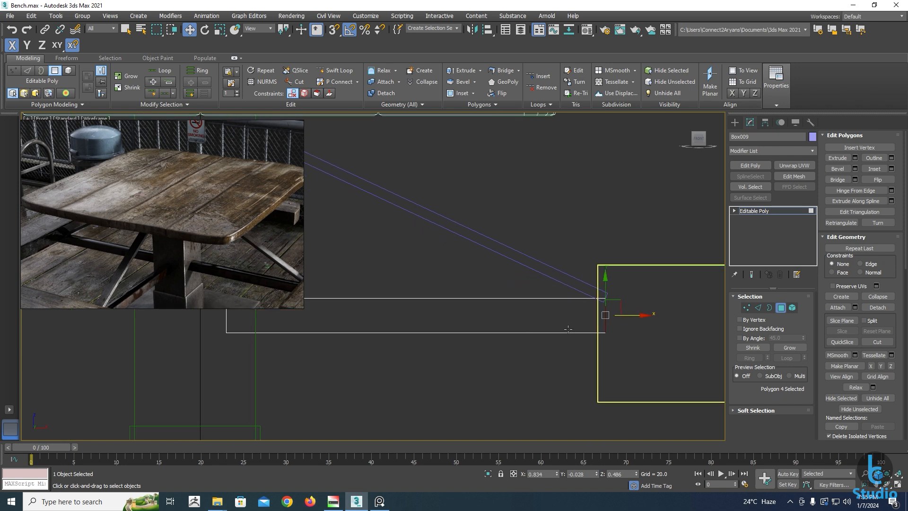
key(Delete)
Select the beam's end polygon inside the column and move its four vertices to X 0.096, near the column's face
middle_drag(458, 323, 600, 309)
drag(456, 238, 347, 346)
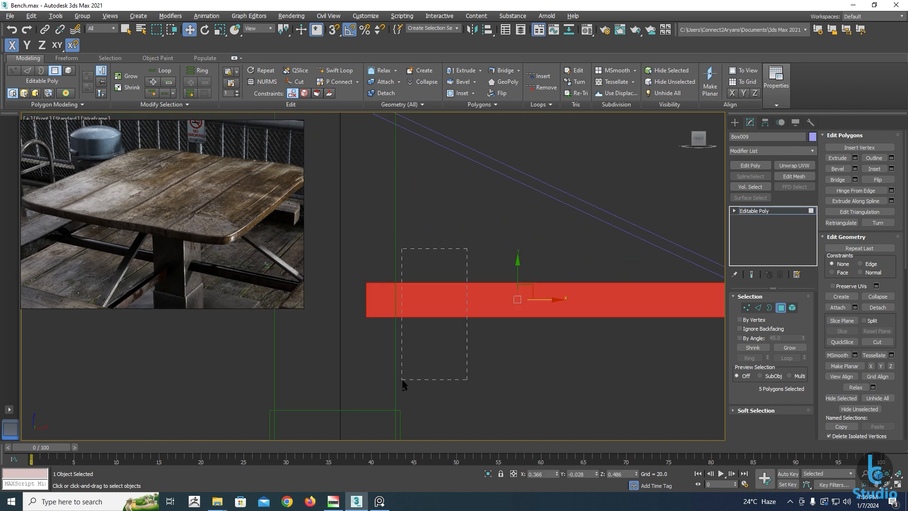
alt+drag(403, 381, 403, 381)
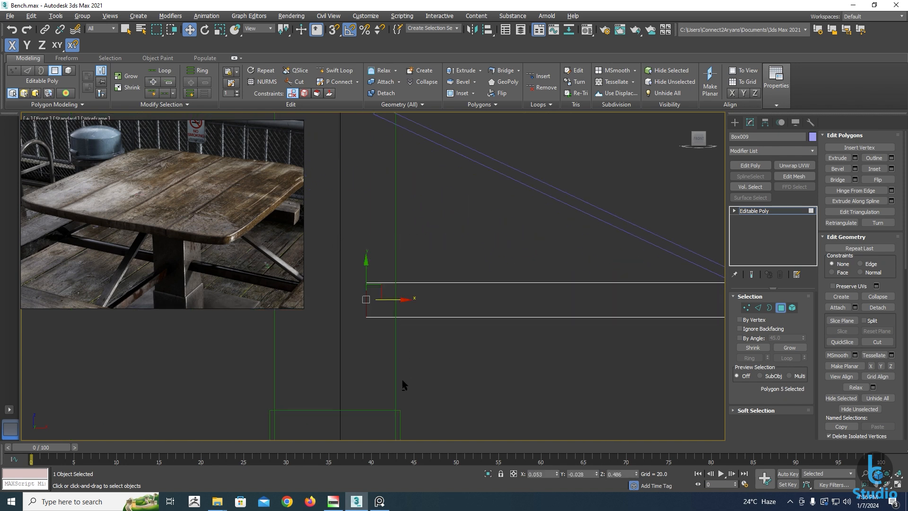
click(747, 307)
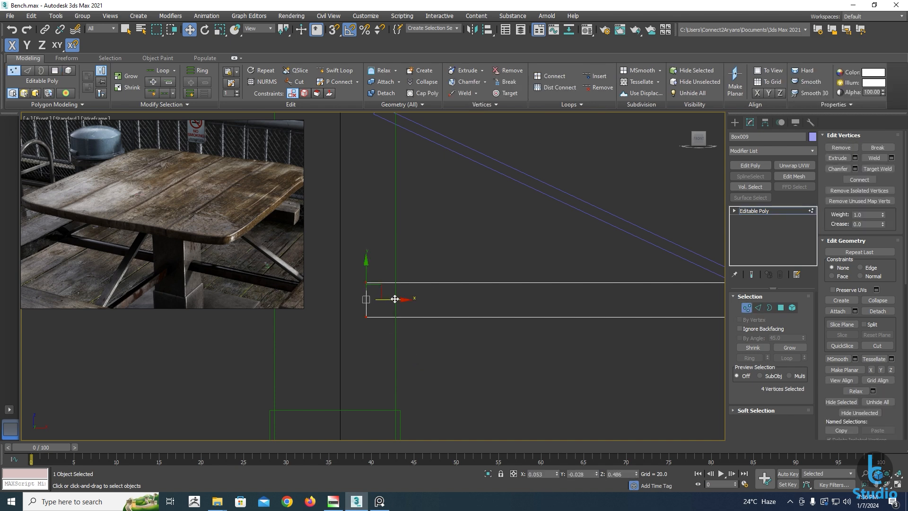
drag(395, 299, 417, 301)
key(F3)
scroll(429, 345, down, 5)
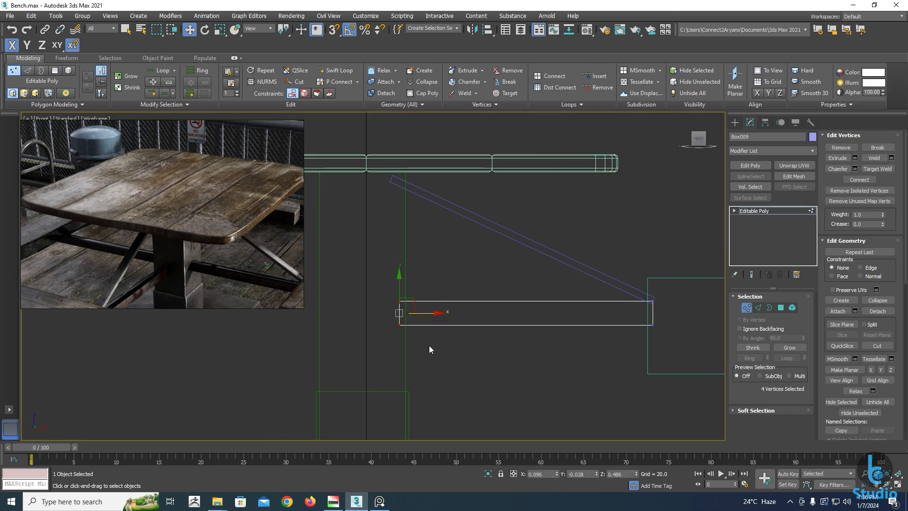
alt+middle_drag(429, 345, 487, 303)
key(p)
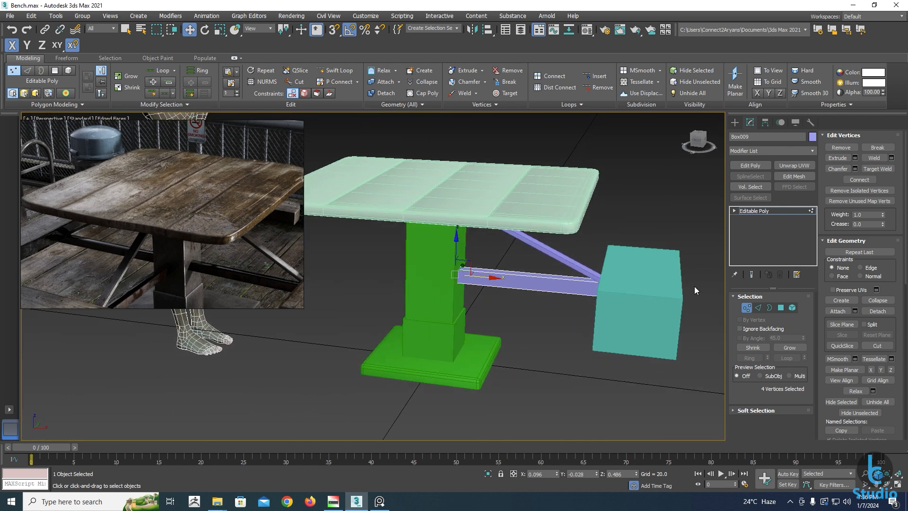
Attach the diagonal brace to the beam and compare the joined support with the reference photo
click(747, 308)
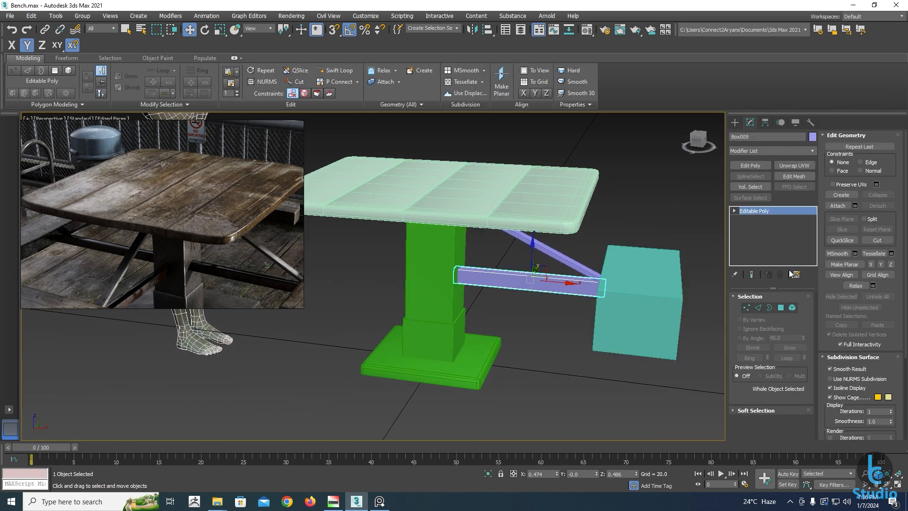
click(838, 206)
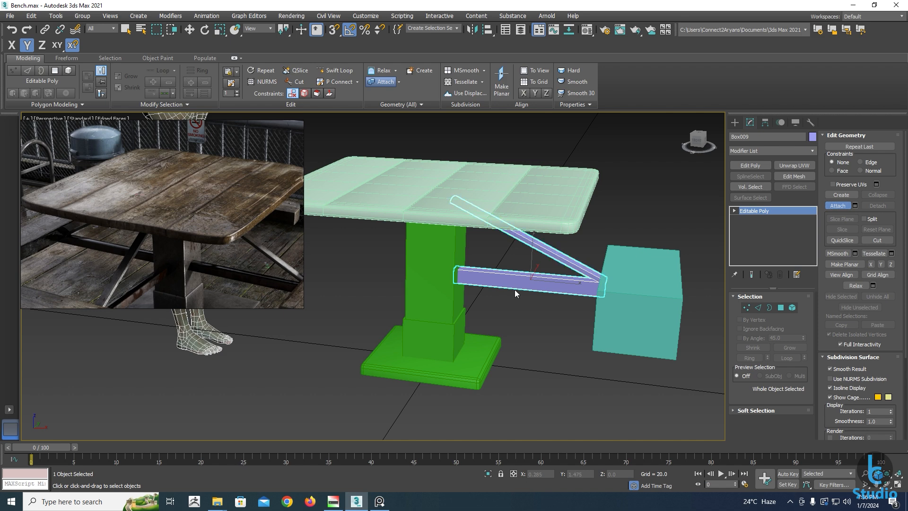
scroll(502, 298, down, 5)
key(w)
mouse_move(473, 294)
alt+middle_down()
mouse_move(483, 322)
mouse_move(468, 294)
mouse_move(473, 279)
alt+middle_up()
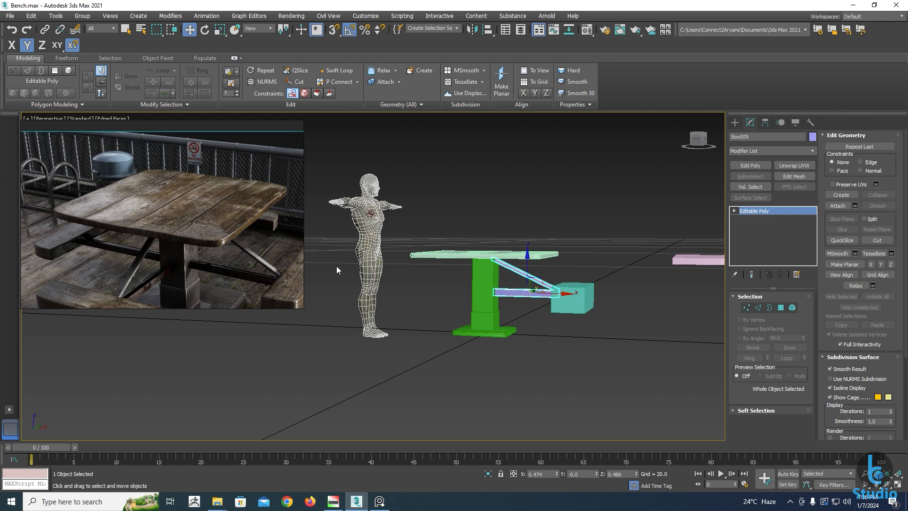
alt+middle_drag(537, 298, 491, 328)
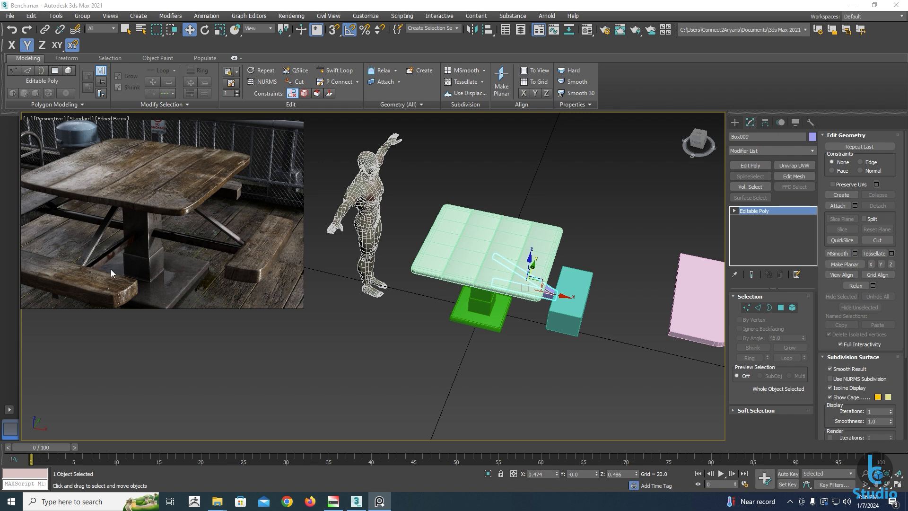
Select the seat block, set its height to 0.17 and raise it to Z 0.408
click(581, 332)
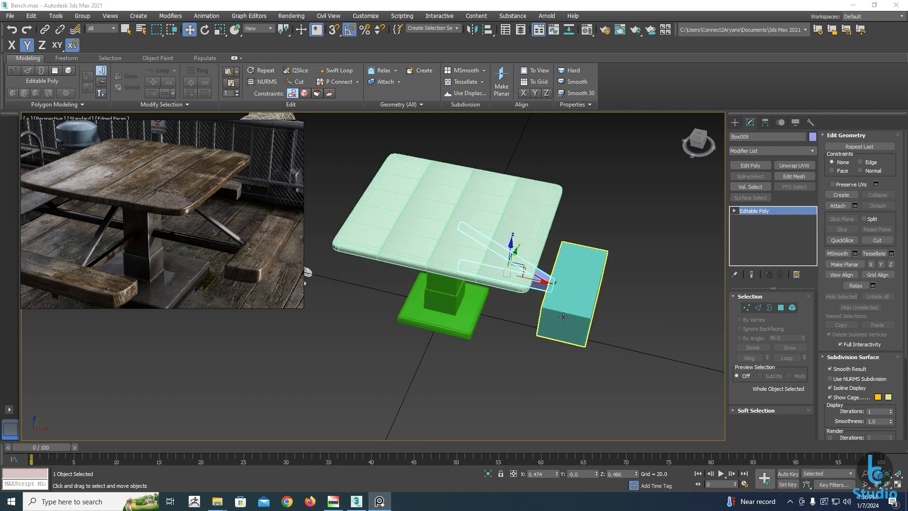
scroll(568, 314, up, 5)
alt+middle_drag(568, 314, 556, 311)
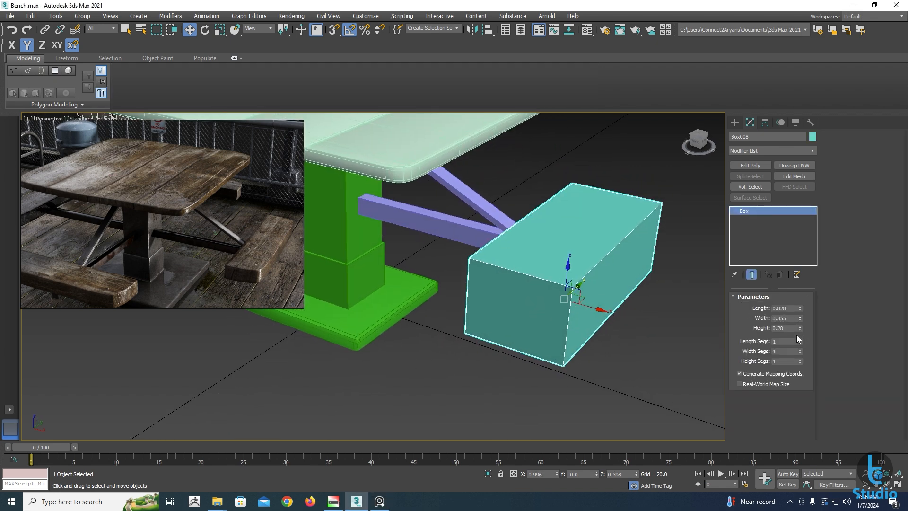
mouse_move(799, 328)
mouse_down()
mouse_move(799, 350)
mouse_move(799, 334)
mouse_up()
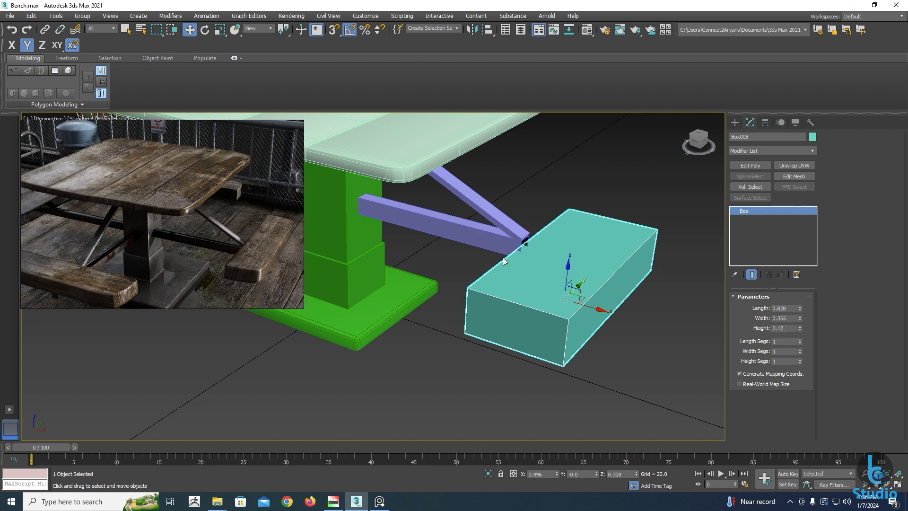
drag(568, 268, 566, 244)
Raise the seat block to Z 0.44 and reduce its height to 0.09
mouse_move(497, 287)
alt+middle_down()
mouse_move(458, 277)
mouse_move(469, 301)
mouse_move(512, 291)
alt+middle_up()
key(t)
scroll(492, 299, down, 3)
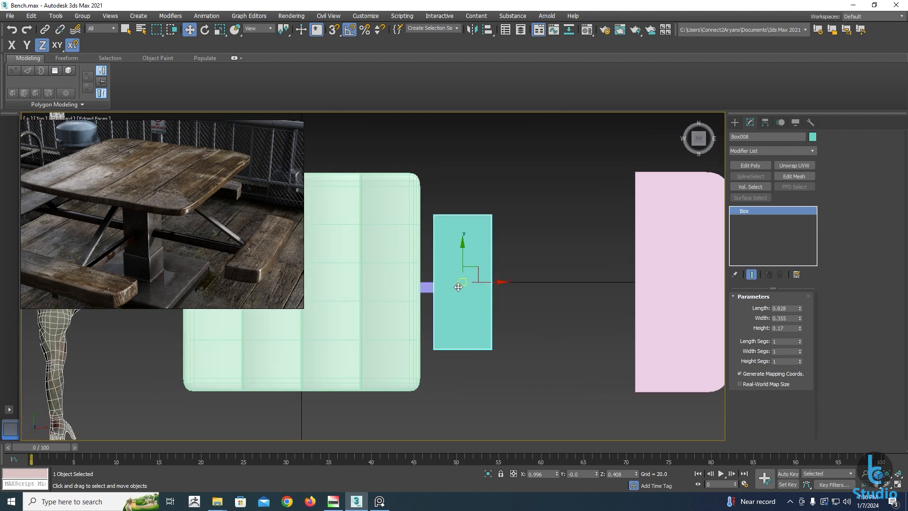
alt+middle_drag(459, 298, 441, 263)
scroll(460, 332, up, 3)
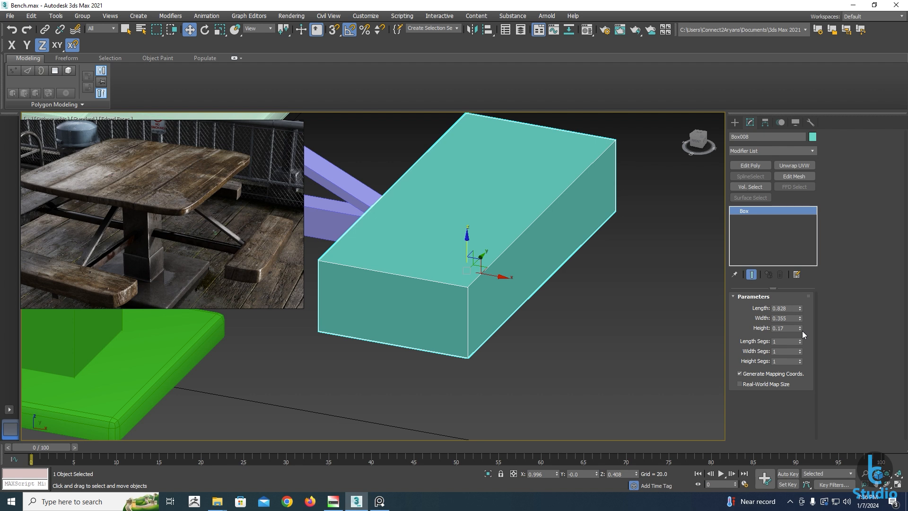
drag(803, 331, 800, 331)
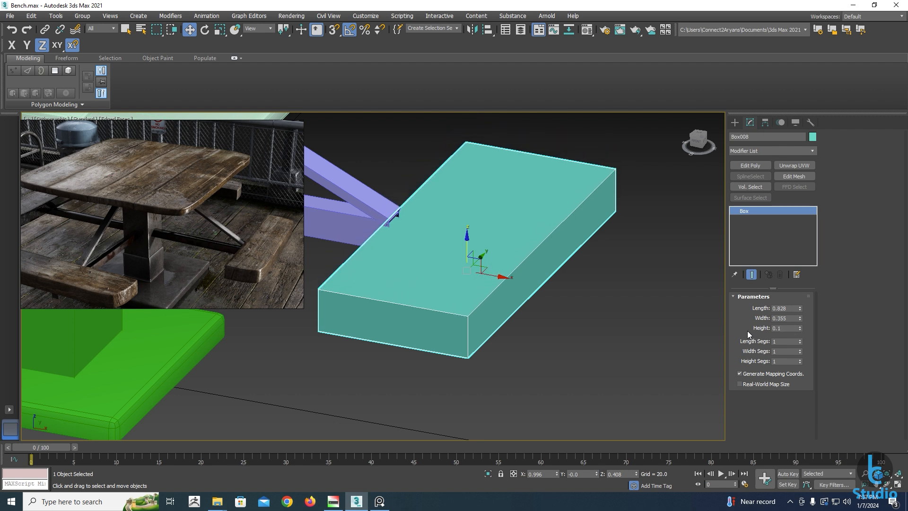
drag(466, 248, 466, 235)
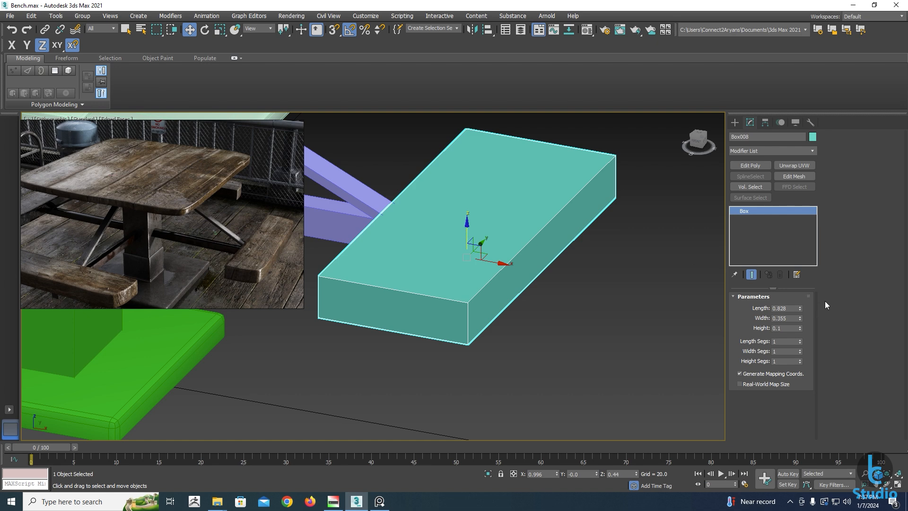
click(801, 330)
Examine the seat's thickness and position against the table and the reference photo in perspective view
alt+middle_drag(357, 273, 492, 314)
scroll(359, 269, down, 2)
scroll(433, 309, down, 2)
key(p)
scroll(457, 317, down, 3)
scroll(433, 324, up, 2)
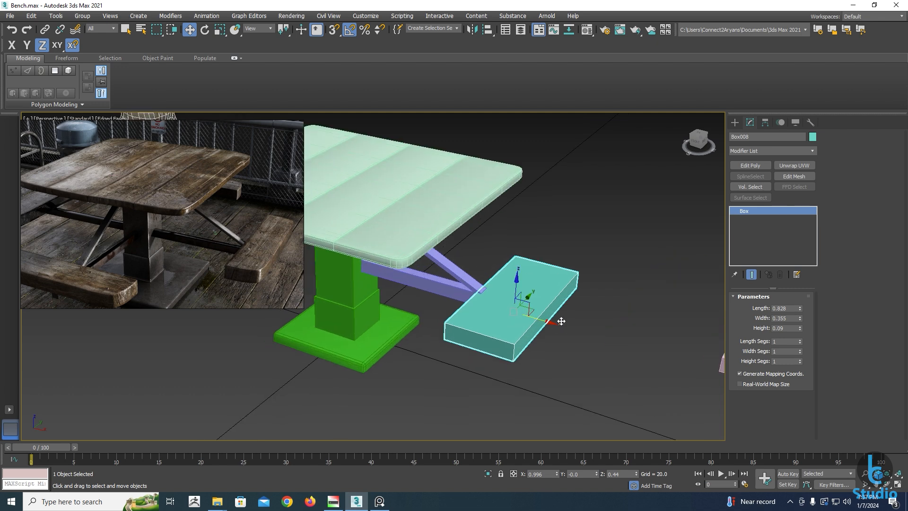
scroll(418, 298, down, 2)
alt+middle_drag(417, 298, 479, 339)
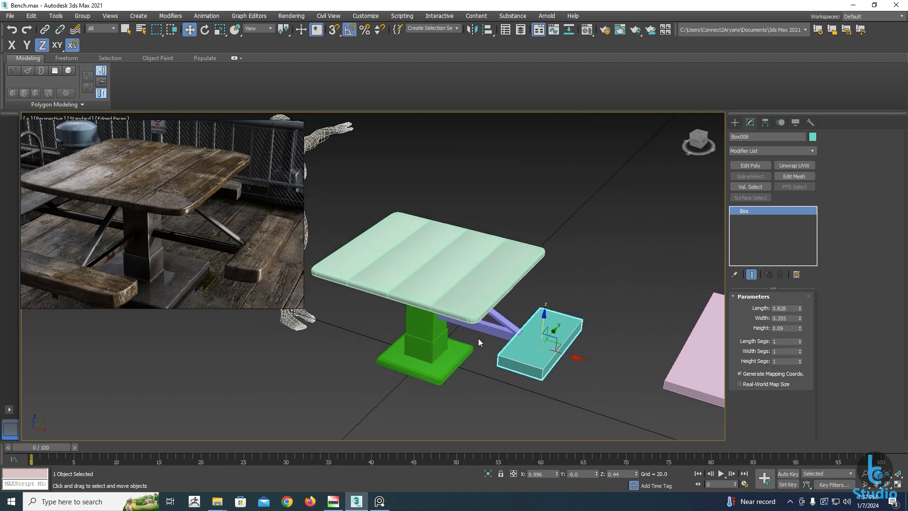
Set the seat's length to 1.058 while viewing it from above
scroll(478, 339, up, 2)
key(t)
scroll(538, 317, up, 1)
middle_drag(538, 316, 521, 303)
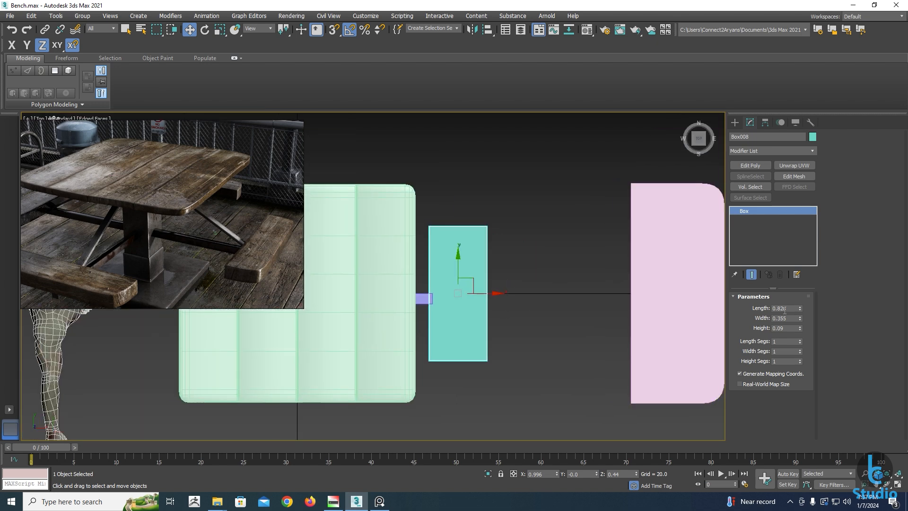
drag(800, 308, 795, 297)
Raise the seat slightly to Z 0.453 so its underside lines up with the beam's bottom edge
key(p)
alt+middle_drag(403, 333, 550, 309)
scroll(415, 341, up, 2)
scroll(415, 341, down, 3)
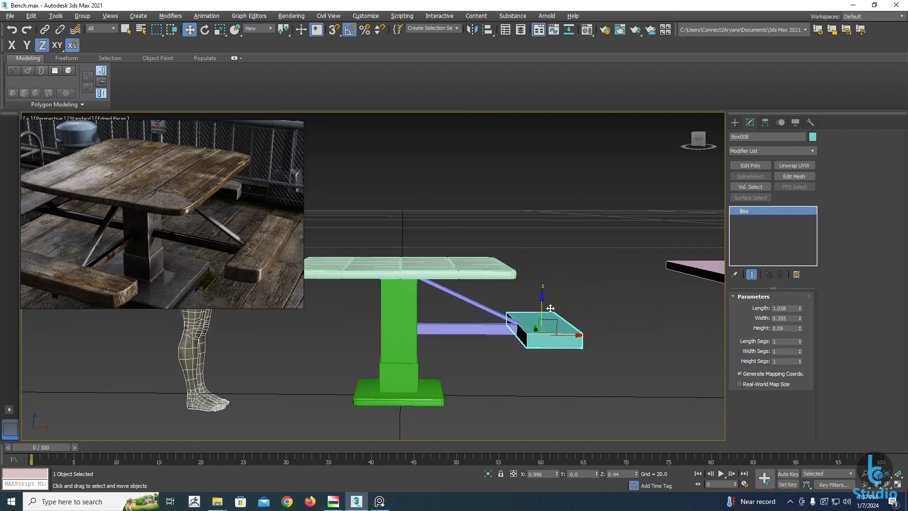
scroll(526, 332, up, 4)
drag(557, 355, 557, 350)
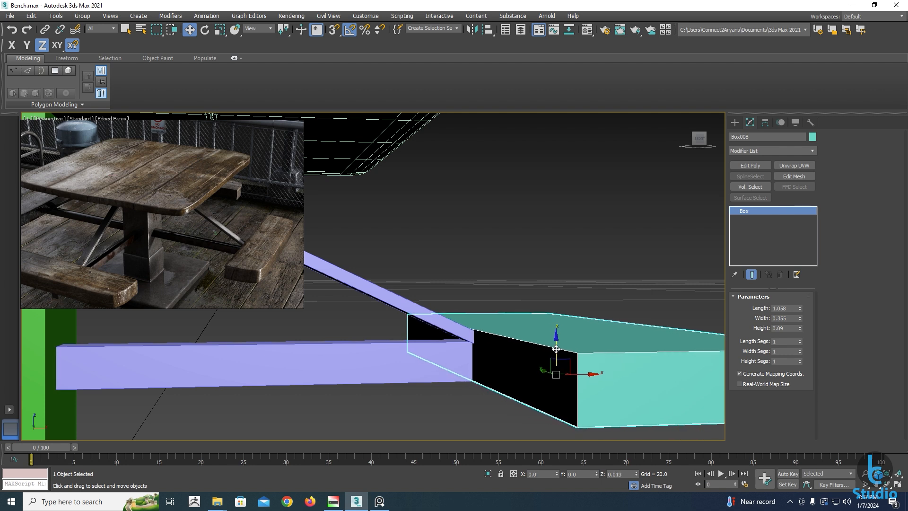
Check the seat's alignment with the beam in front view and convert the seat to an Editable Poly
key(f)
key(z)
scroll(481, 346, down, 2)
middle_drag(430, 349, 578, 355)
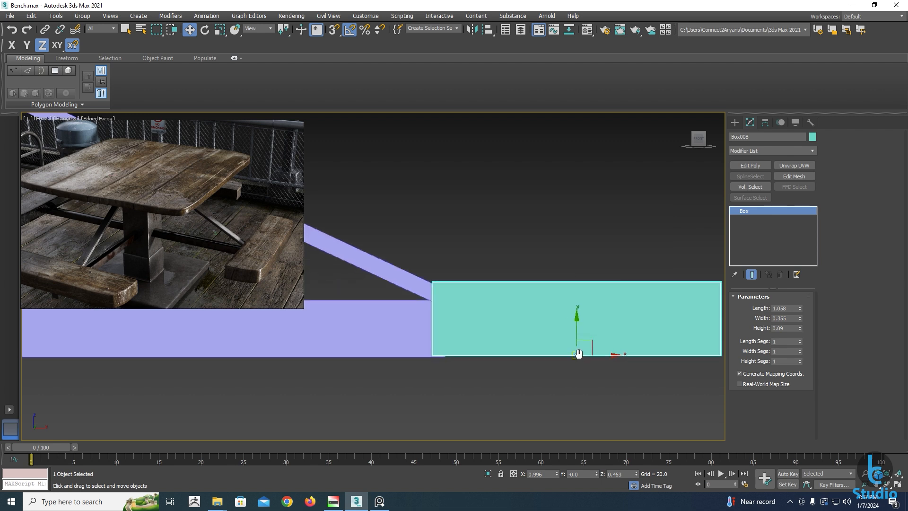
mouse_move(453, 331)
middle_down()
mouse_move(480, 337)
mouse_move(458, 330)
middle_up()
scroll(470, 332, up, 1)
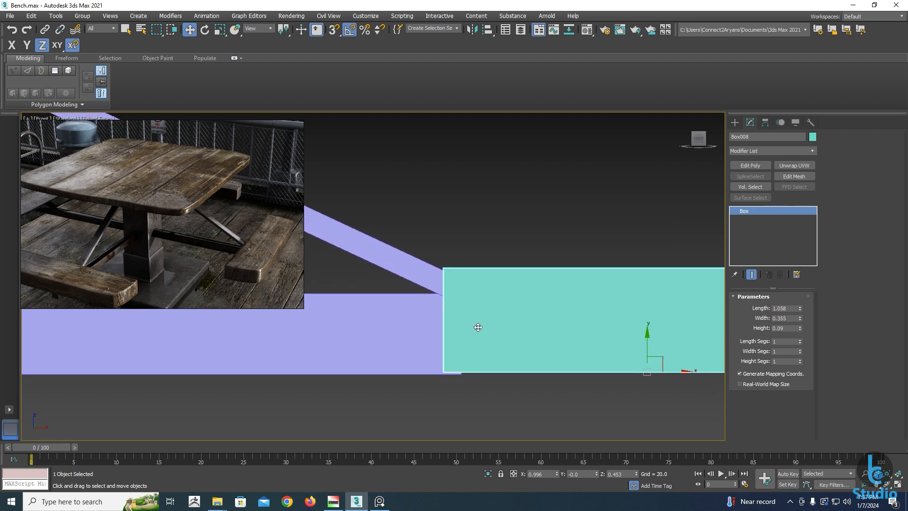
middle_drag(623, 331, 606, 324)
right_click(606, 324)
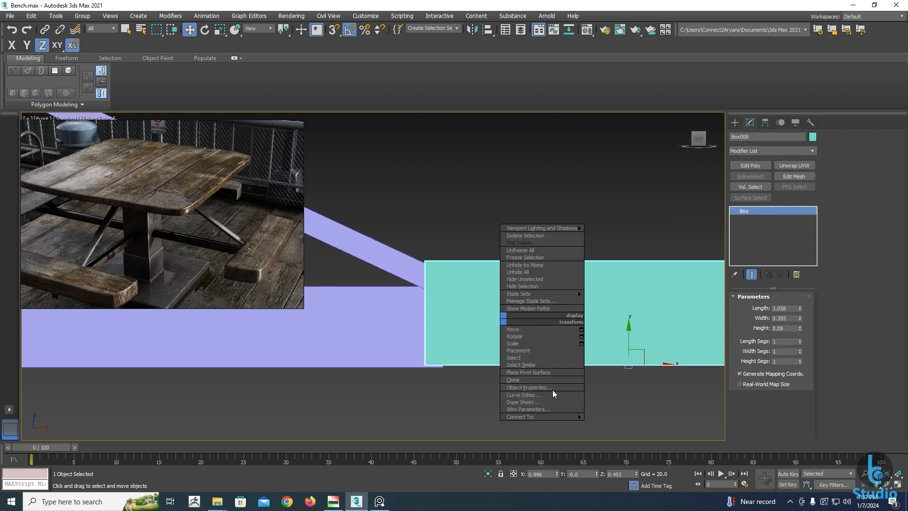
mouse_move(553, 416)
click(602, 424)
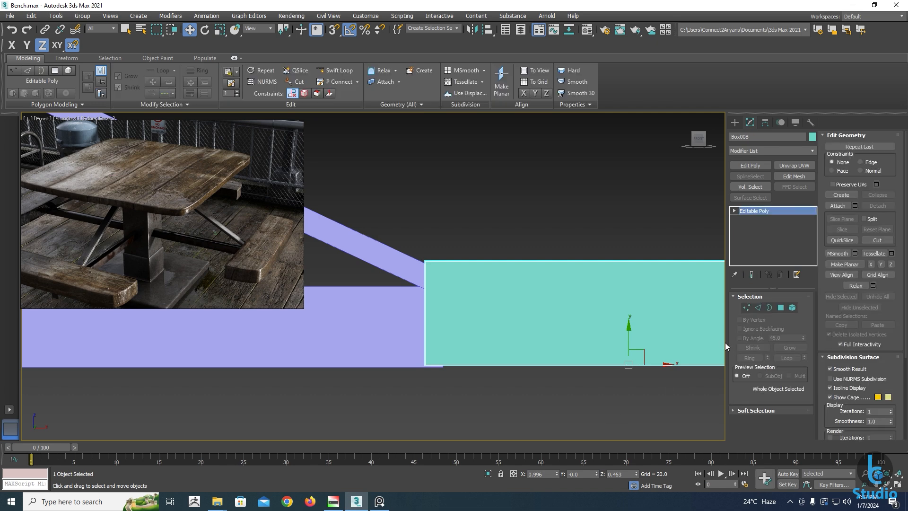
Select the seat's four bottom vertices and lower them by about 0.006, slightly below the beam's underside
click(747, 307)
drag(405, 341, 476, 392)
scroll(475, 391, down, 6)
middle_drag(476, 380, 444, 380)
ctrl+drag(582, 369, 524, 405)
scroll(470, 374, up, 4)
middle_drag(471, 374, 480, 339)
drag(504, 334, 502, 340)
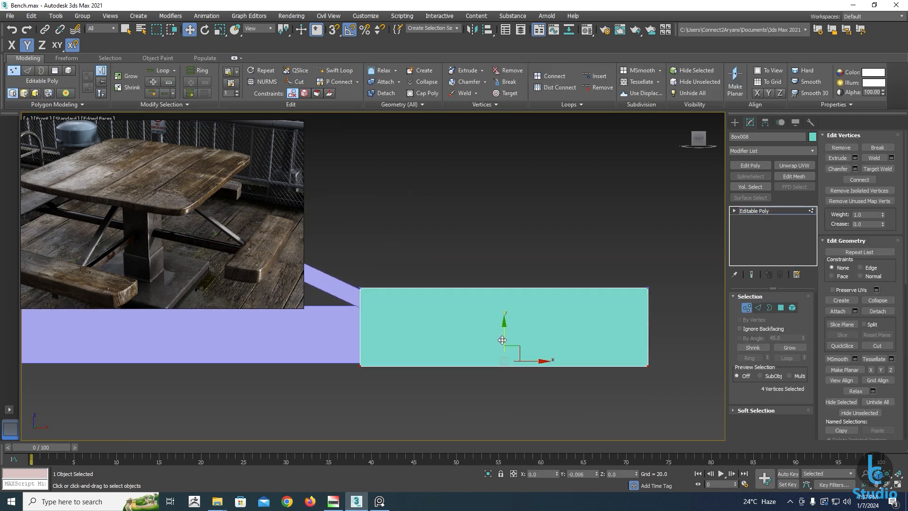
scroll(502, 339, down, 5)
alt+middle_drag(508, 342, 700, 331)
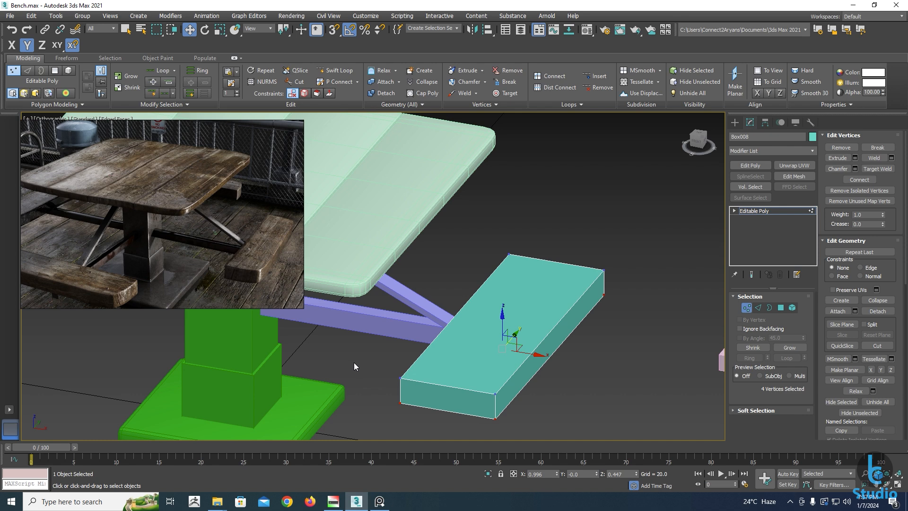
Return to perspective view and select all twelve edges of the bench seat
key(p)
click(746, 308)
scroll(551, 338, down, 3)
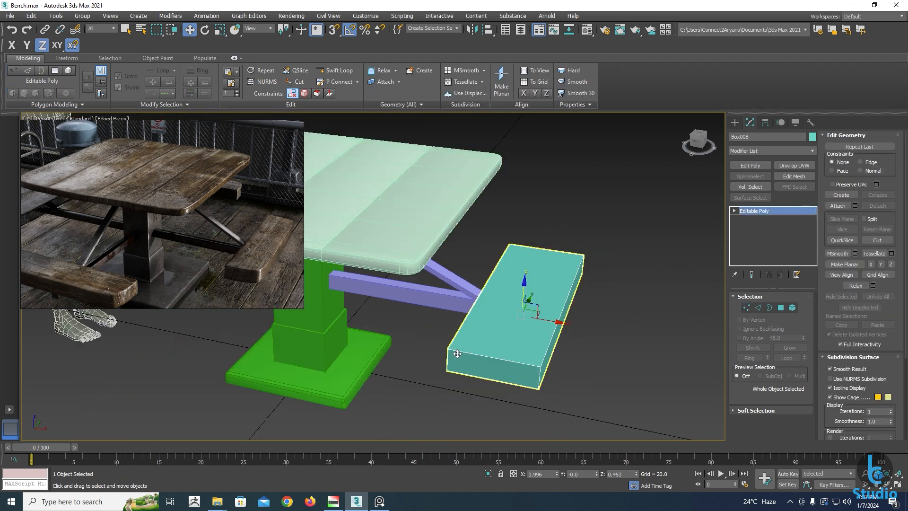
alt+middle_drag(458, 354, 471, 346)
click(758, 308)
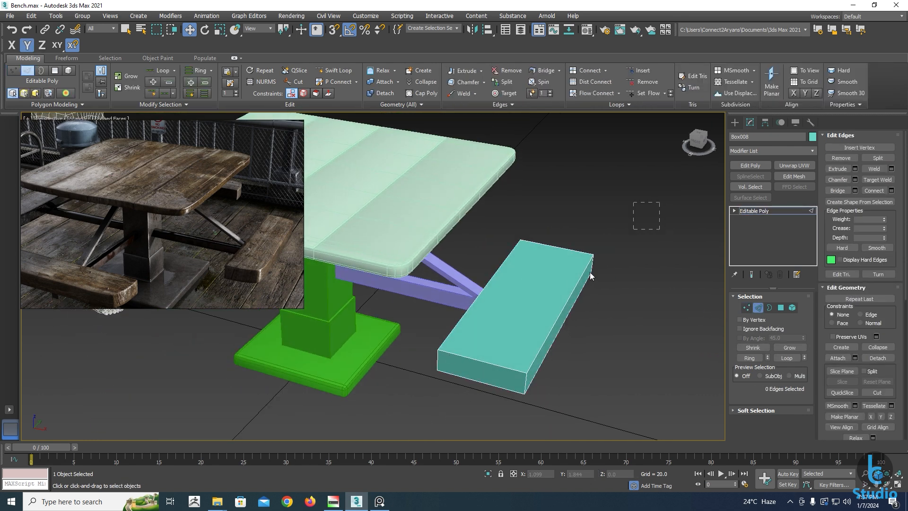
drag(406, 419, 403, 420)
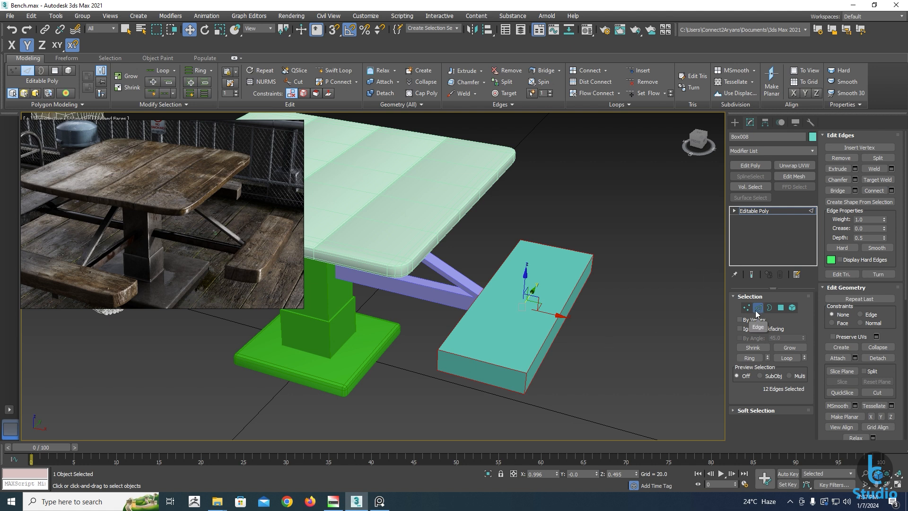
Chamfer the selected seat edges by 0.015 with one connecting segment
click(855, 179)
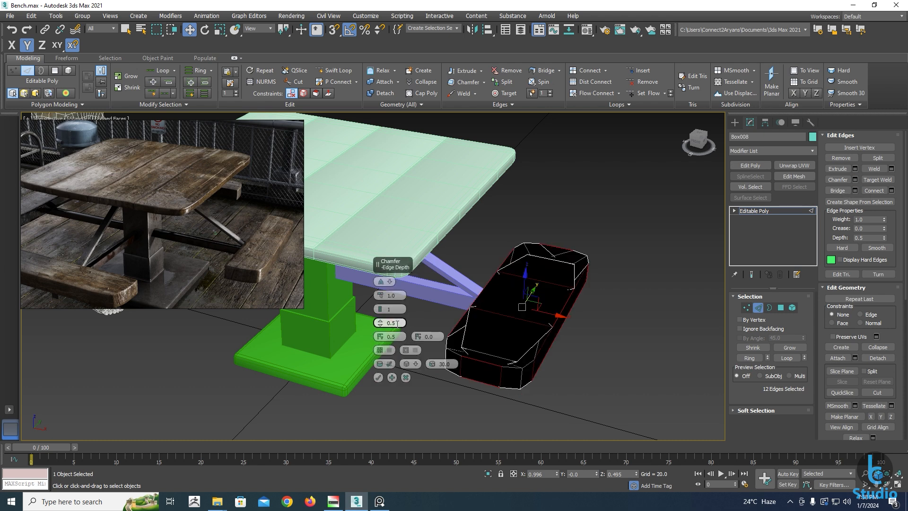
click(390, 295)
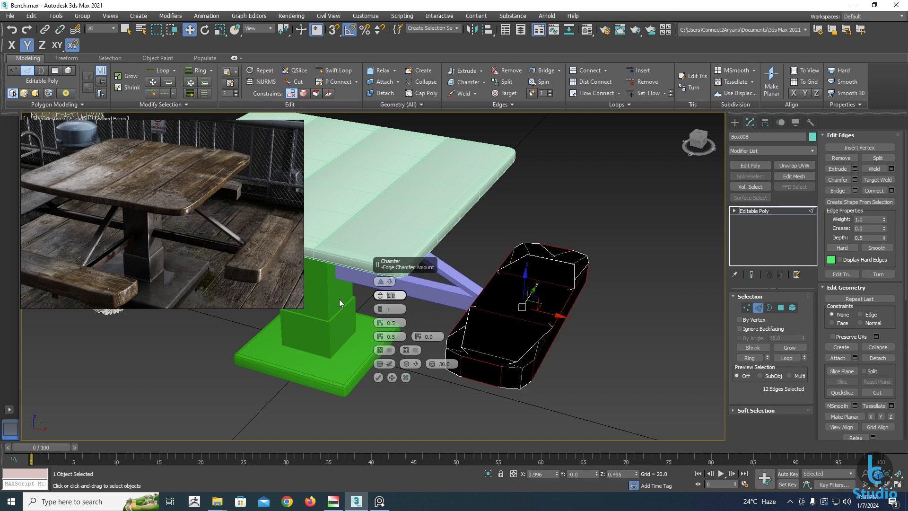
text(0.1)
key(Return)
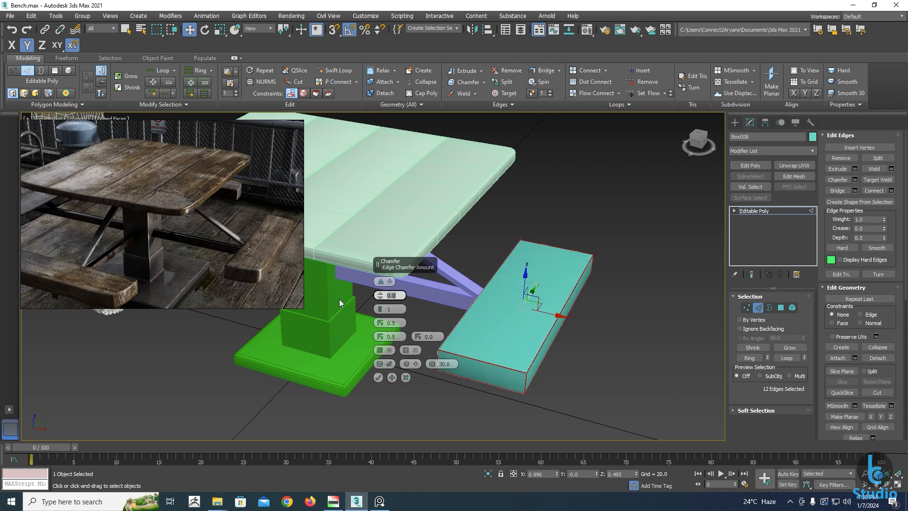
click(379, 294)
click(379, 293)
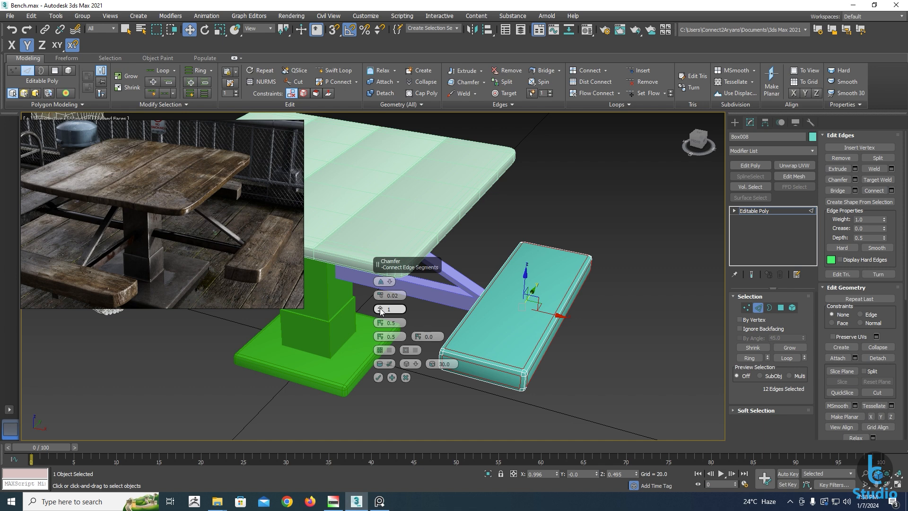
click(381, 309)
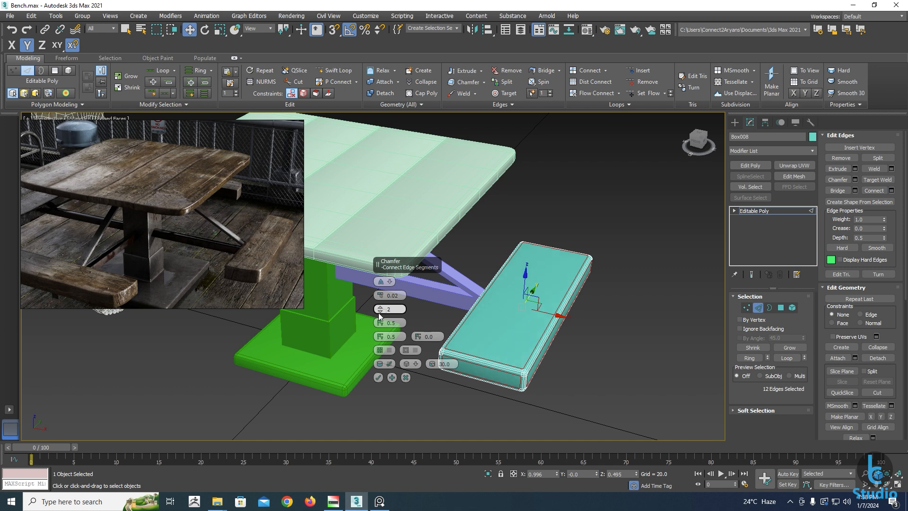
click(379, 312)
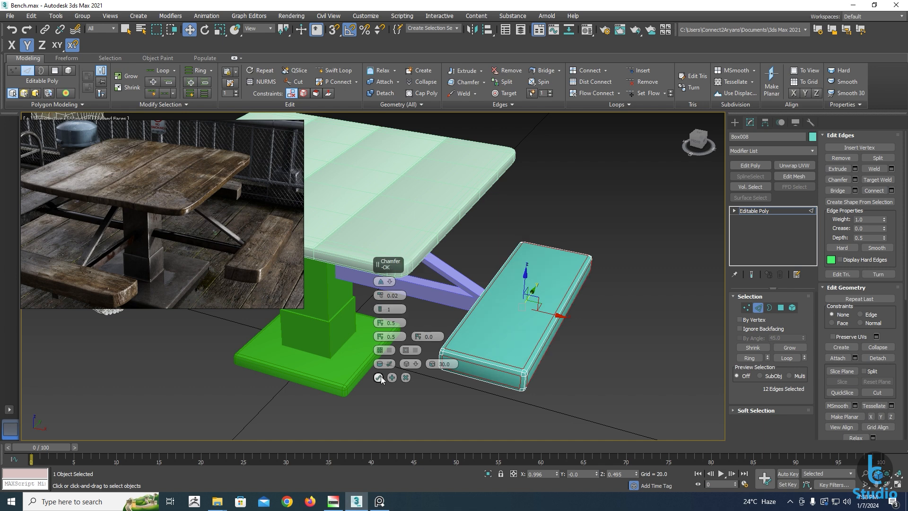
click(381, 298)
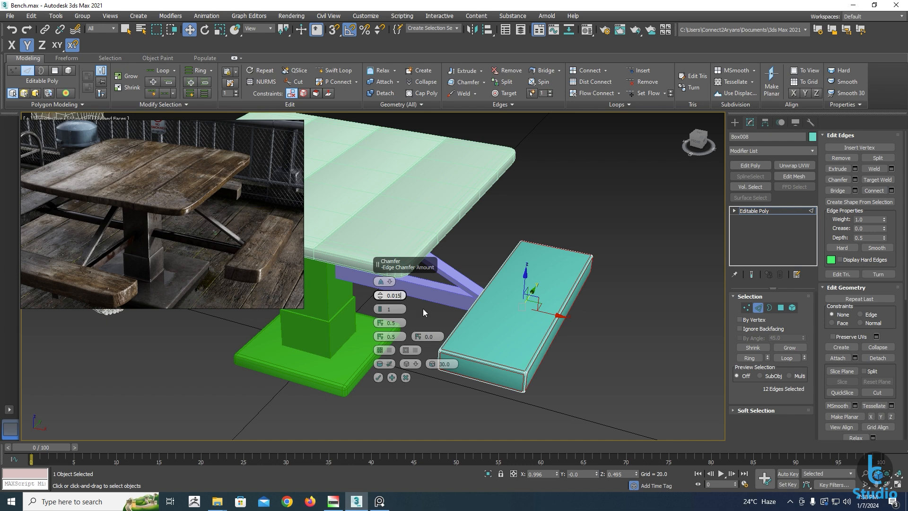
click(378, 378)
Select the seat's lengthwise edges and connect them with 4 evenly spaced segments across the seat
alt+middle_drag(549, 367, 514, 365)
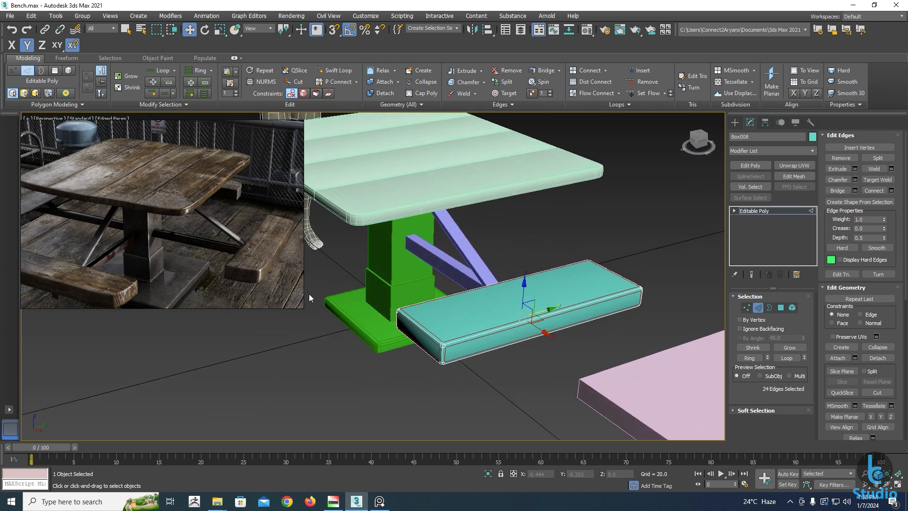
scroll(266, 246, up, 5)
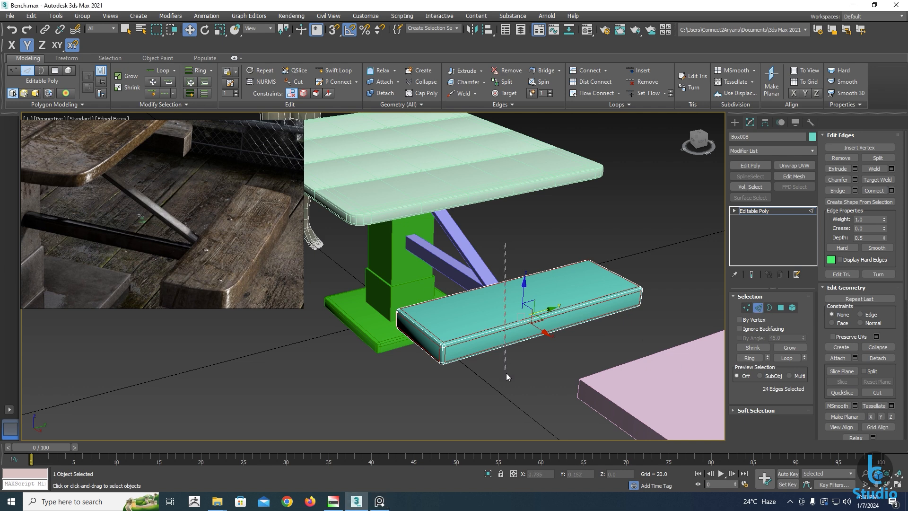
alt+middle_drag(506, 373, 504, 355)
drag(482, 247, 503, 380)
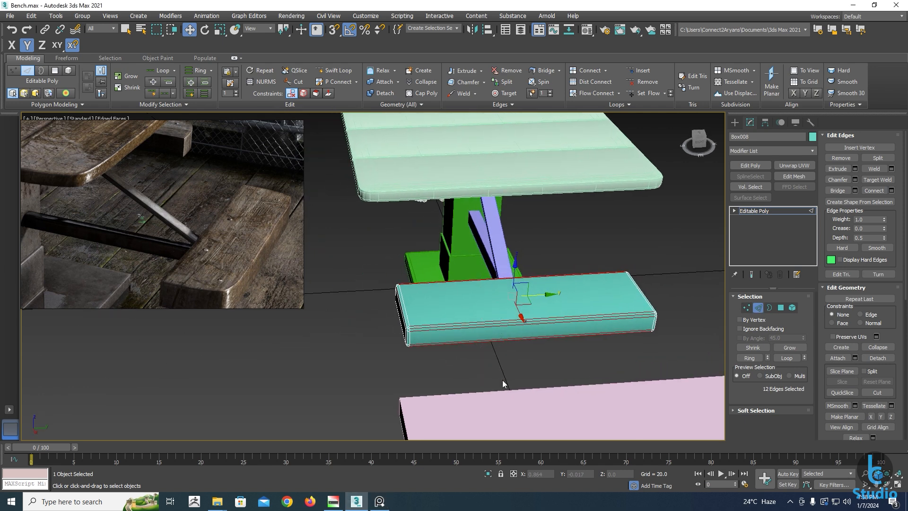
key(F3)
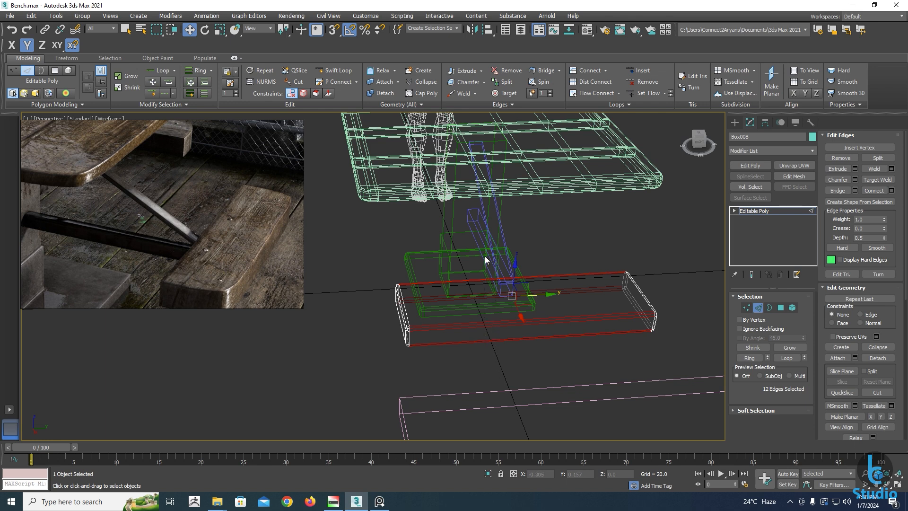
key(F3)
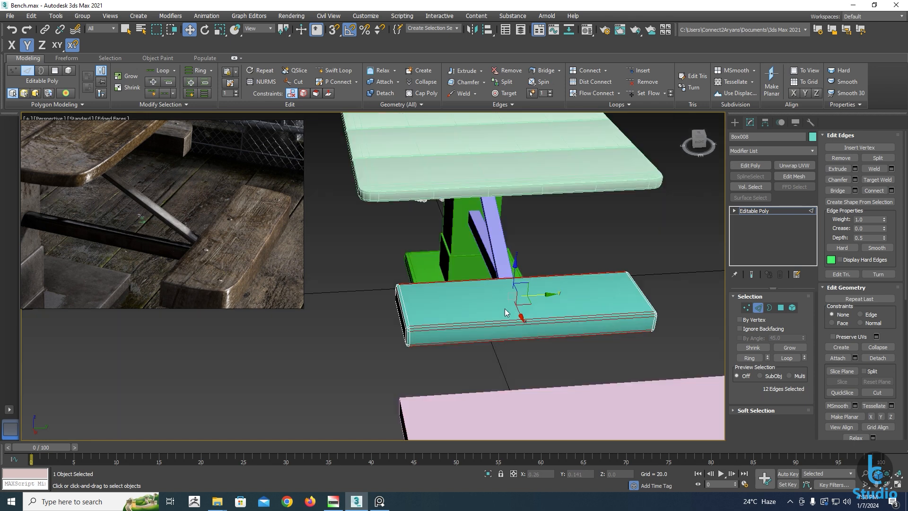
right_click(504, 309)
click(421, 360)
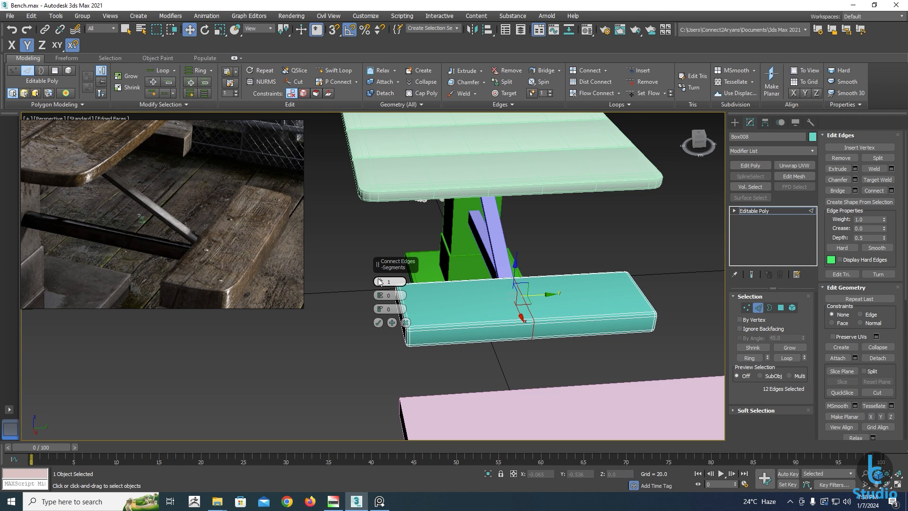
drag(380, 283, 379, 282)
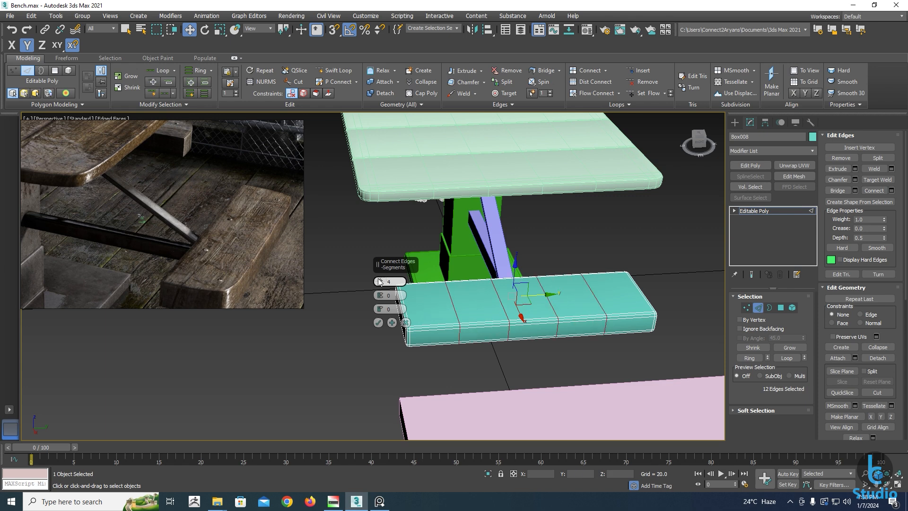
click(378, 323)
Connect the seat's crosswise edges with 3 segments running along its length and leave edge editing
alt+middle_drag(450, 303, 521, 285)
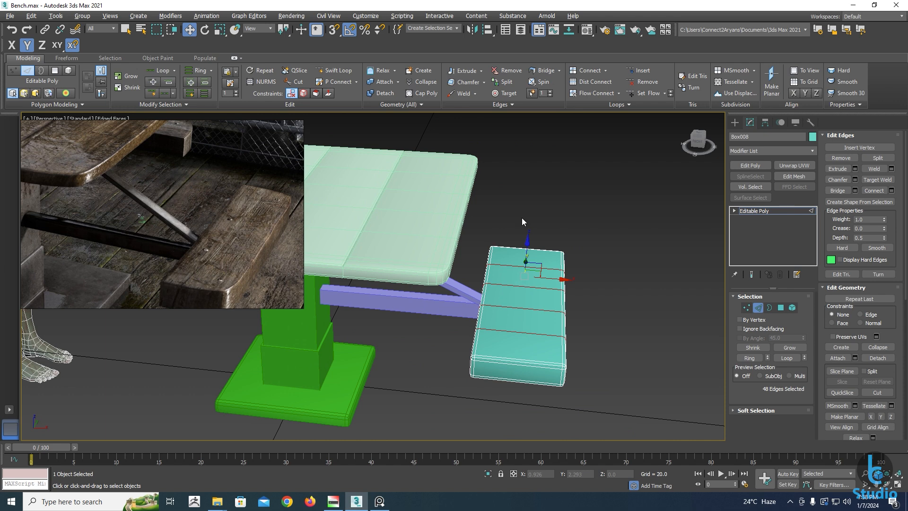
drag(523, 218, 513, 409)
right_click(515, 355)
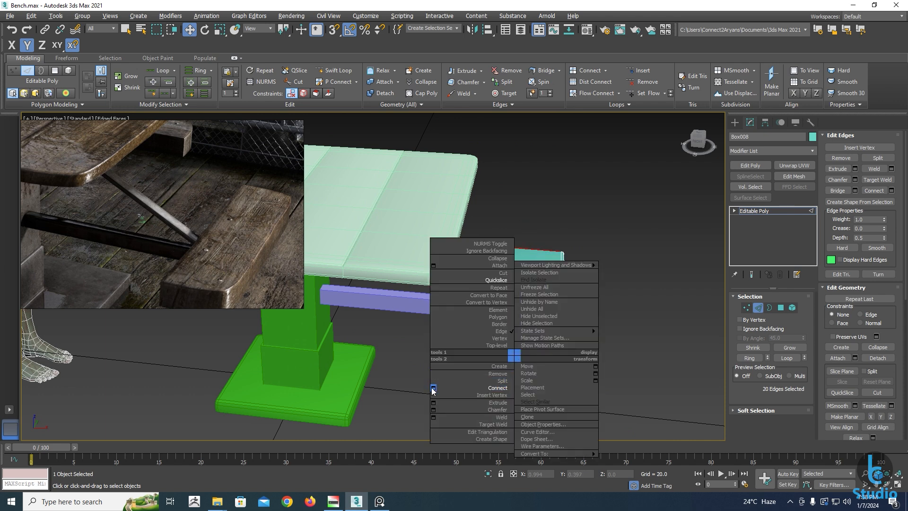
click(433, 389)
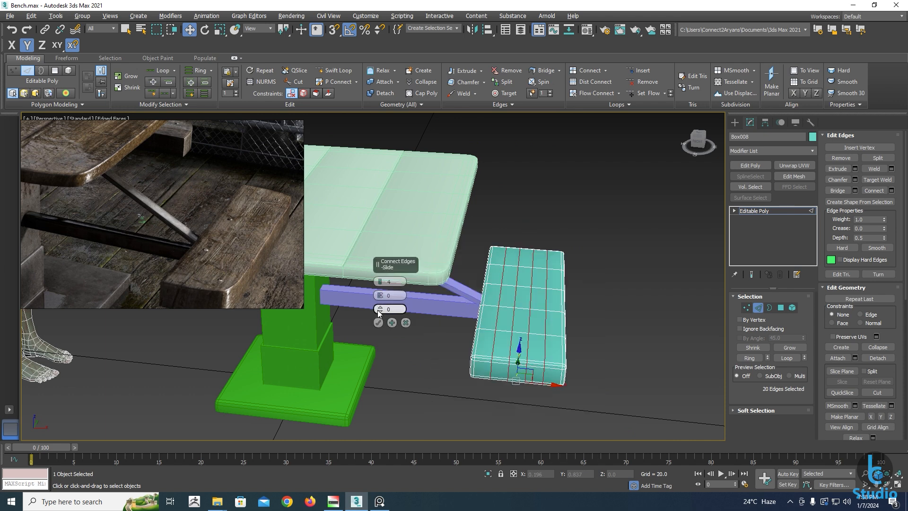
click(379, 284)
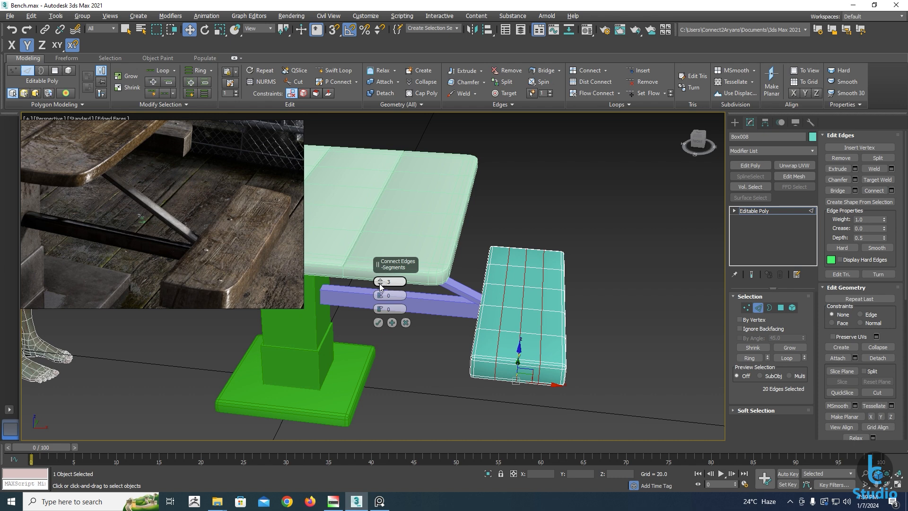
click(380, 323)
click(759, 308)
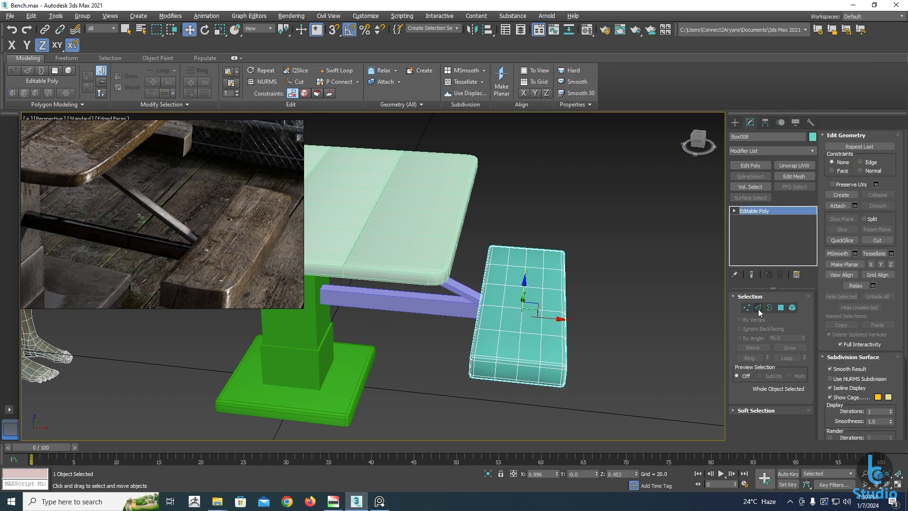
Compare the seat's subdivisions and proportions with the tabletop plank and the reference photo
scroll(495, 320, down, 5)
alt+middle_drag(433, 320, 487, 282)
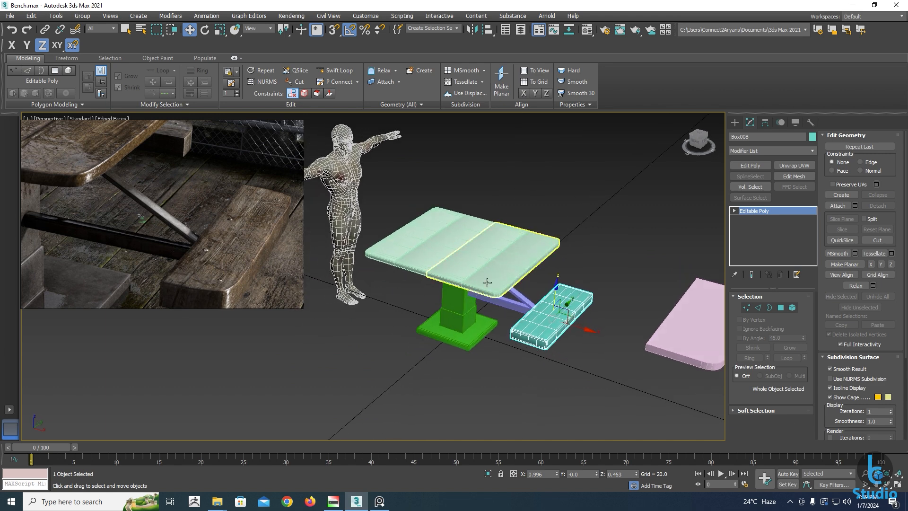
scroll(487, 283, up, 3)
click(484, 274)
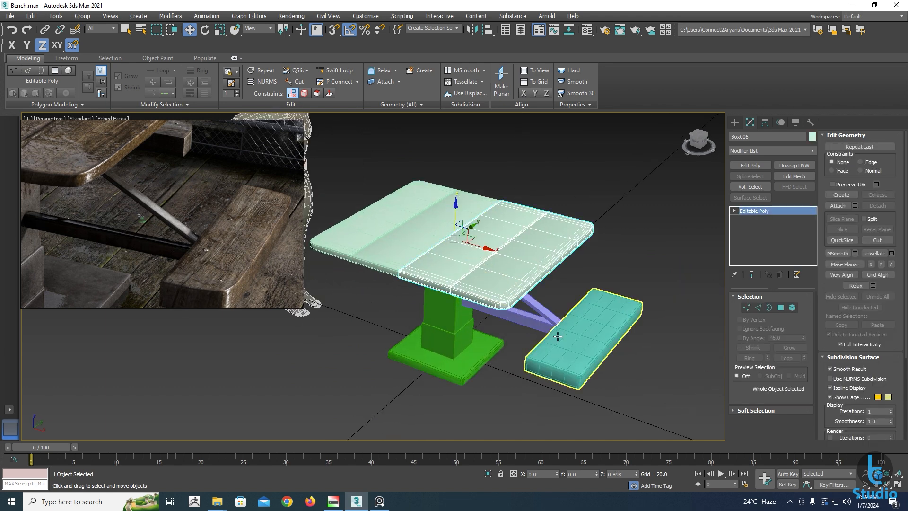
click(576, 331)
alt+middle_drag(576, 331, 549, 329)
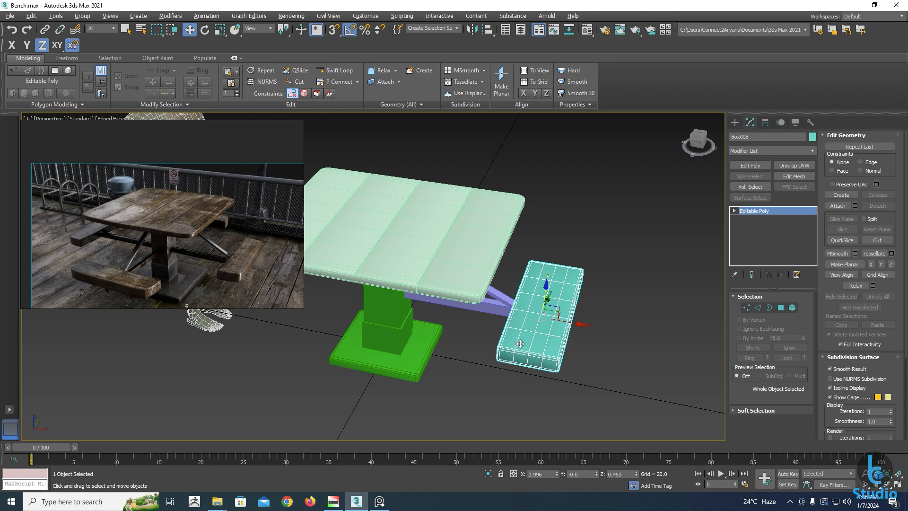
middle_drag(520, 344, 540, 348)
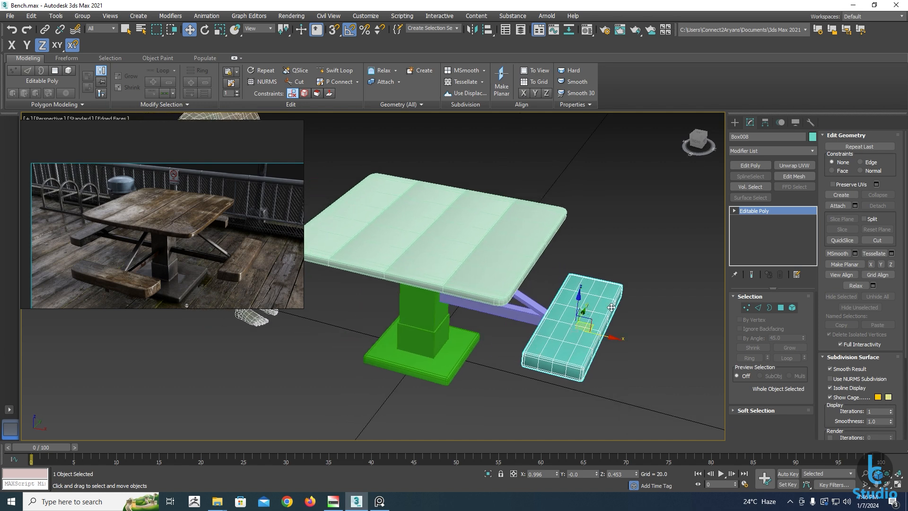
Narrow the seat by moving its outer FFD 2x2x2 control points inward about 0.03 along X, and convert it to an Editable Poly
click(813, 151)
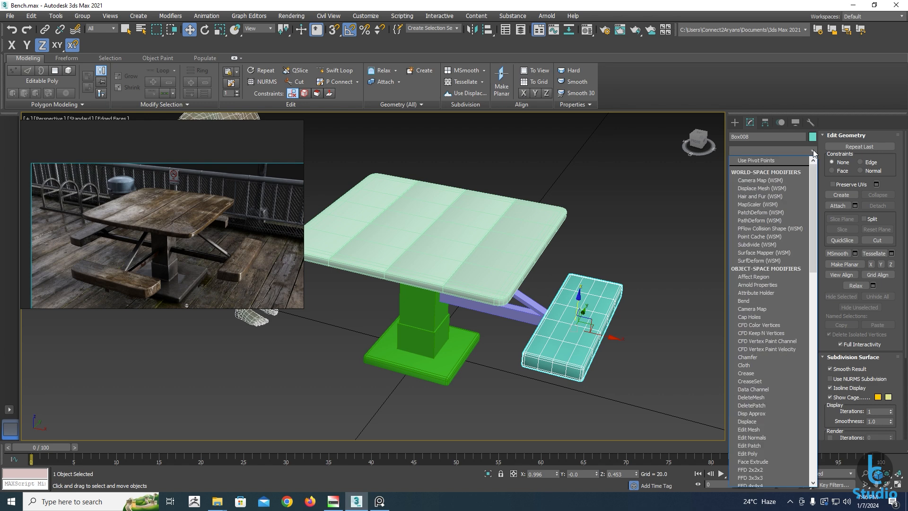
key(f)
click(764, 161)
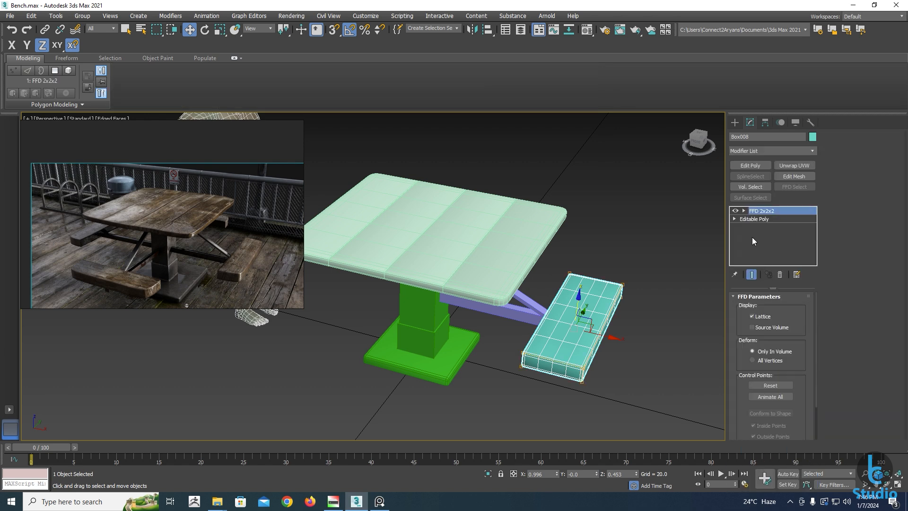
click(744, 211)
click(770, 219)
click(623, 284)
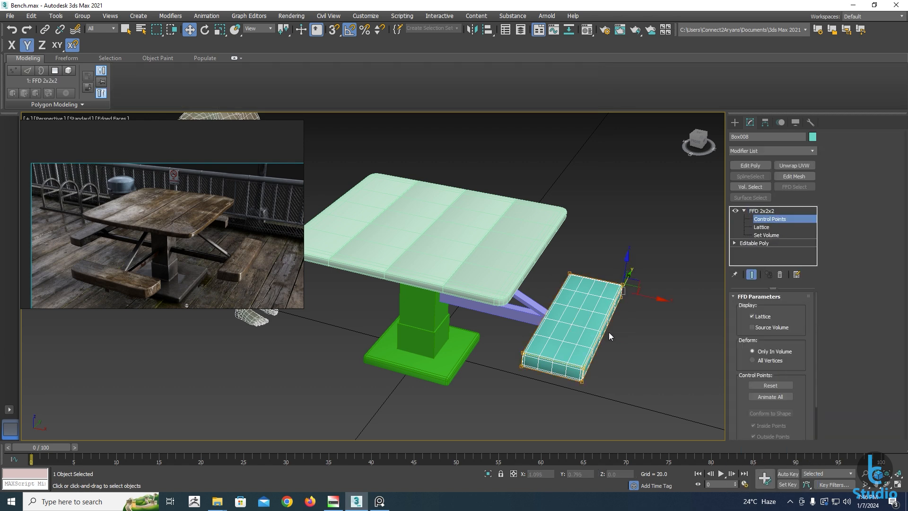
ctrl+drag(568, 352, 593, 397)
drag(635, 337, 630, 337)
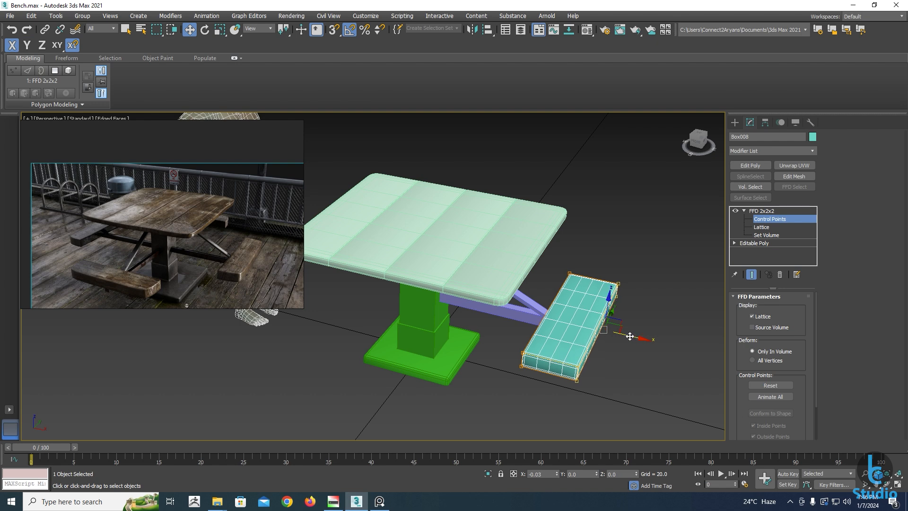
right_click(583, 331)
mouse_move(629, 430)
click(676, 436)
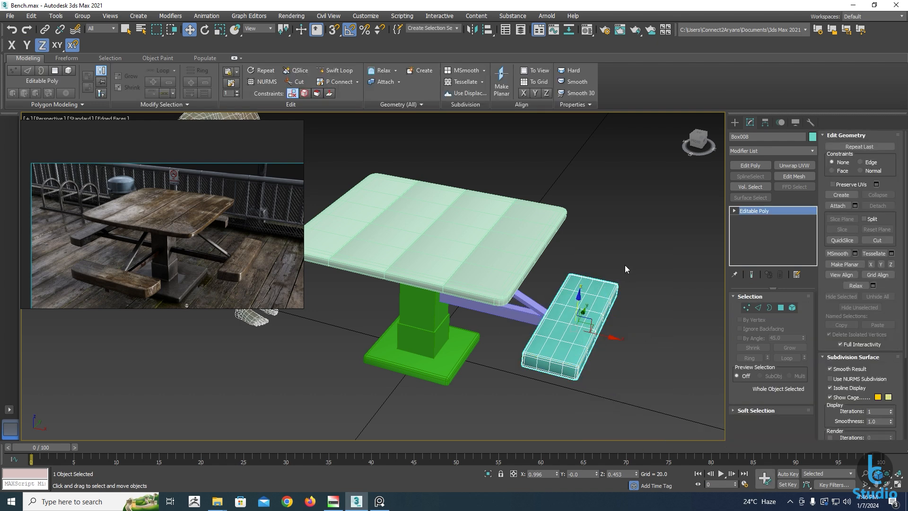
Add an FFD 4x4x4 modifier to the seat and compare its shape with the bench seat in the reference photo
click(814, 151)
text(ffd)
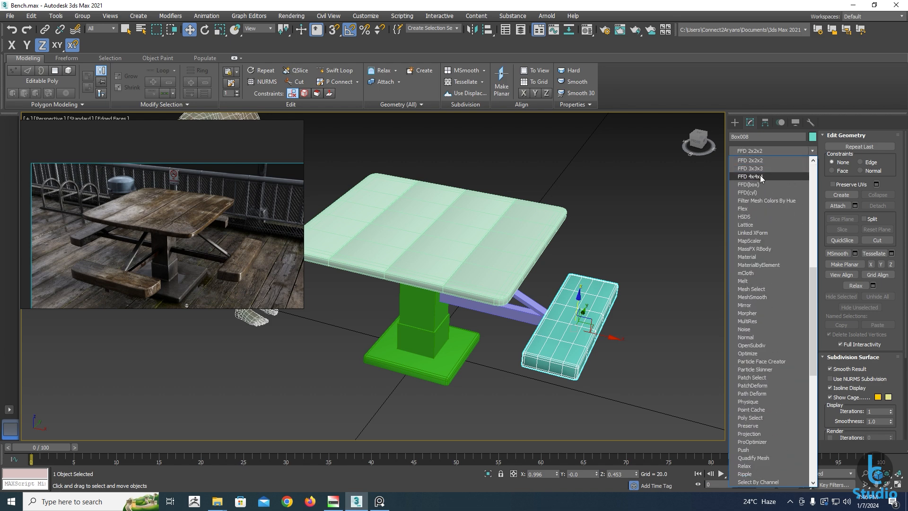
click(762, 177)
alt+middle_drag(576, 385, 555, 380)
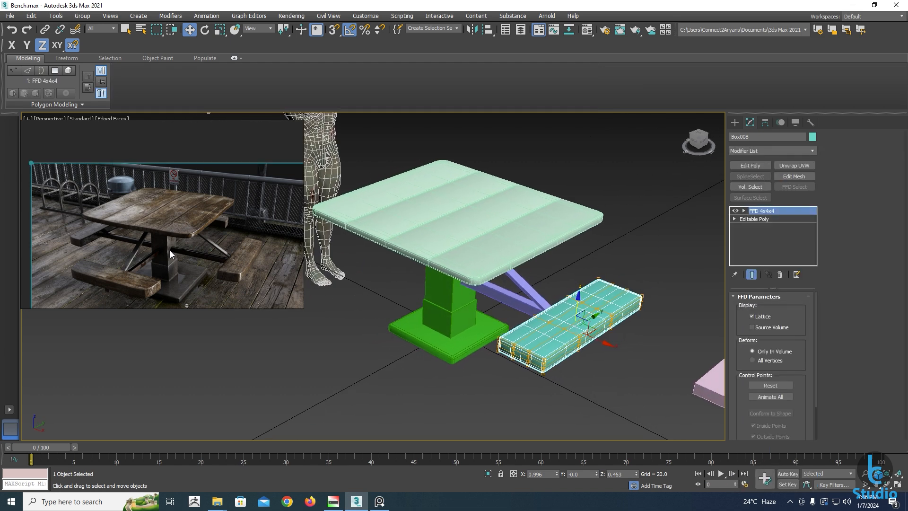
scroll(173, 254, up, 4)
middle_drag(222, 283, 139, 224)
scroll(198, 215, up, 2)
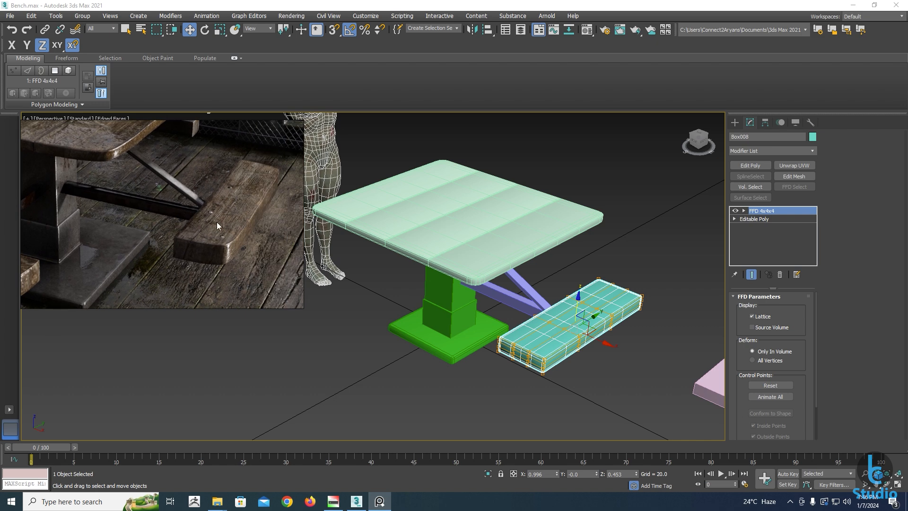
alt+middle_drag(462, 356, 463, 345)
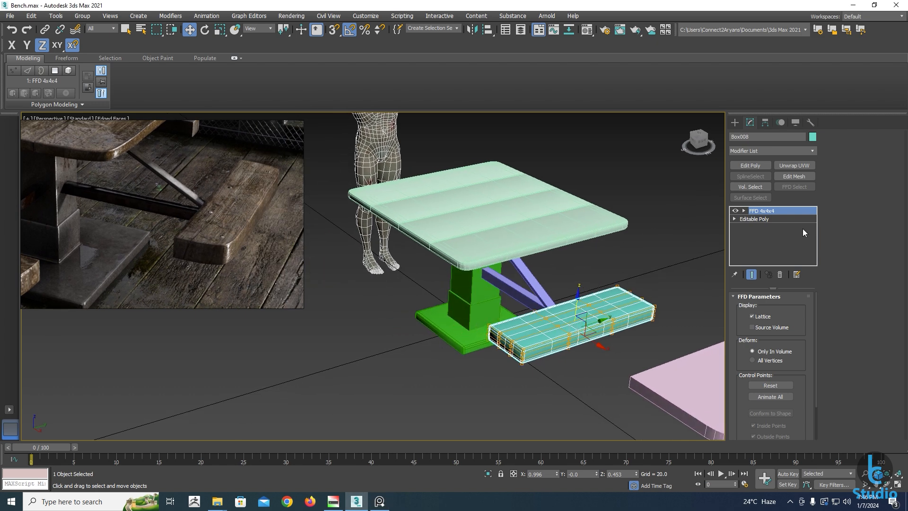
Edit the seat's FFD 4x4x4 control points and raise the upper ones at its near end to about Z 0.535
click(743, 211)
click(770, 223)
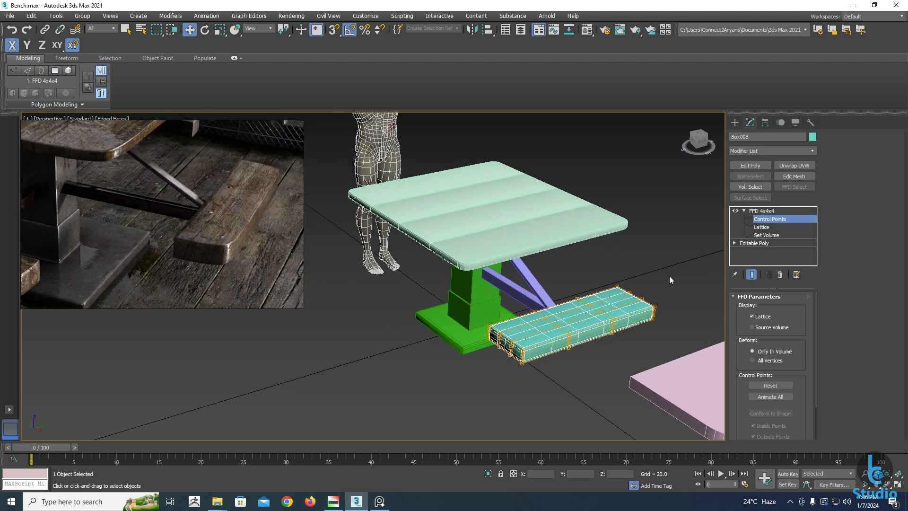
scroll(551, 328, up, 4)
scroll(456, 309, up, 2)
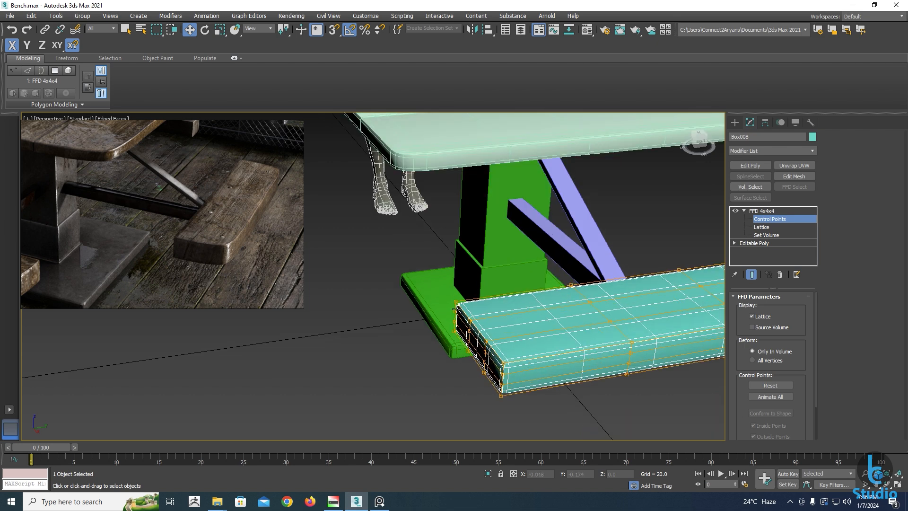
drag(439, 289, 466, 318)
alt+middle_drag(466, 317, 408, 297)
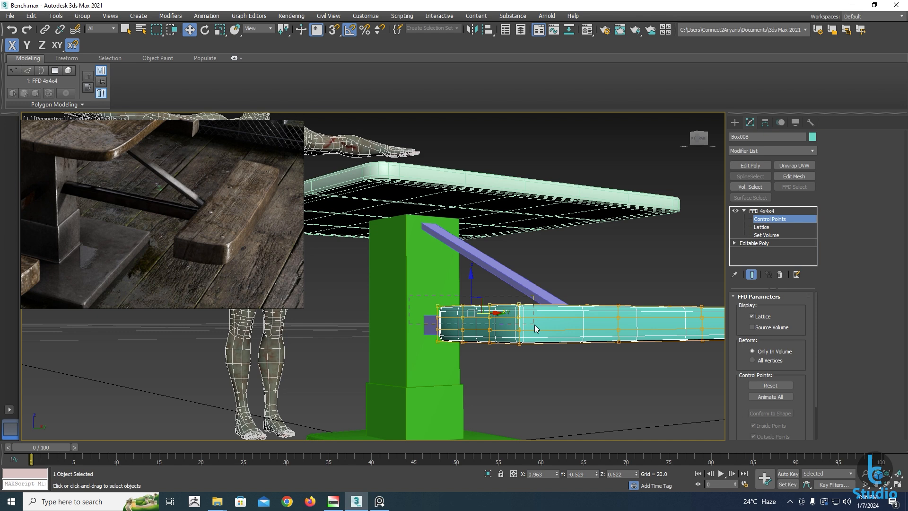
alt+middle_drag(534, 324, 534, 271)
alt+drag(658, 412, 657, 412)
alt+middle_drag(513, 327, 428, 281)
scroll(475, 316, up, 2)
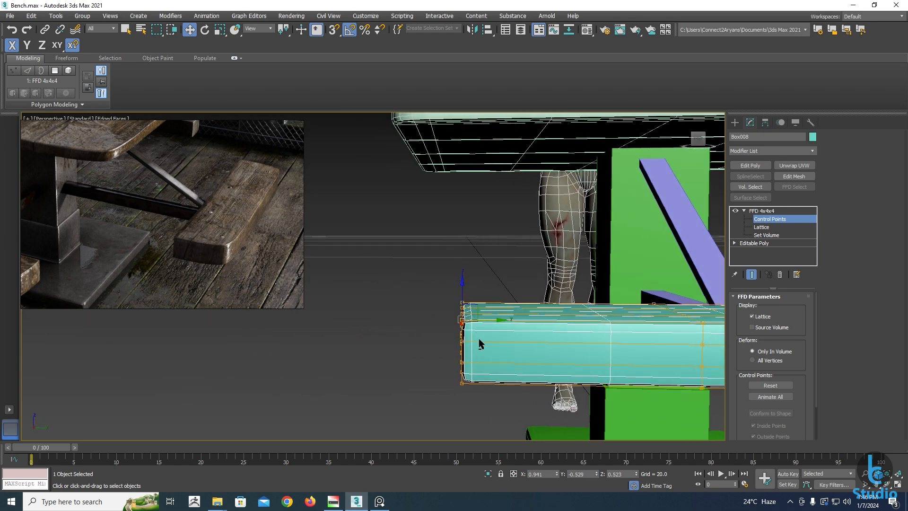
alt+middle_drag(479, 339, 487, 329)
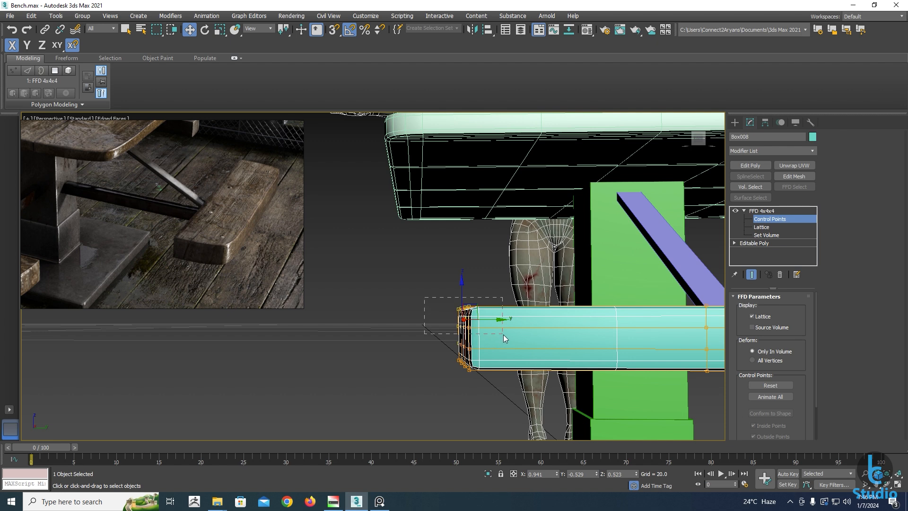
drag(503, 334, 504, 334)
alt+middle_drag(497, 327, 514, 321)
scroll(514, 321, down, 4)
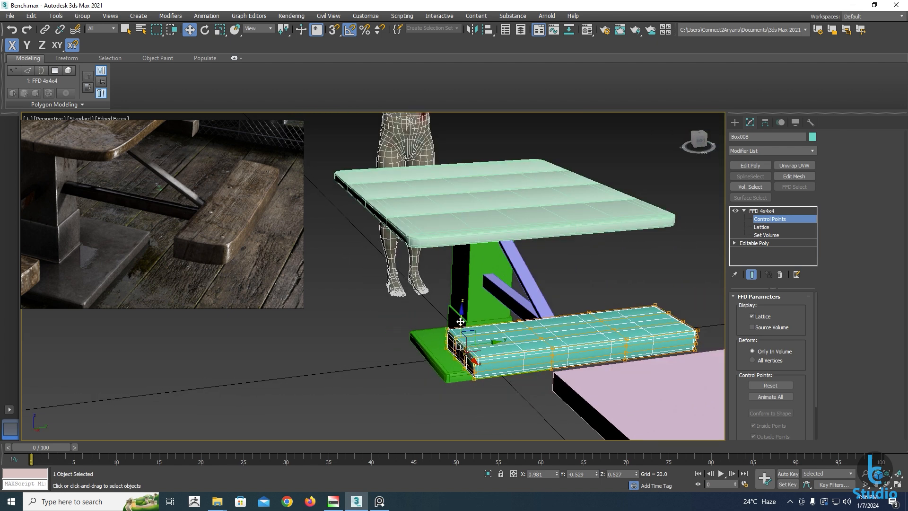
scroll(460, 324, up, 3)
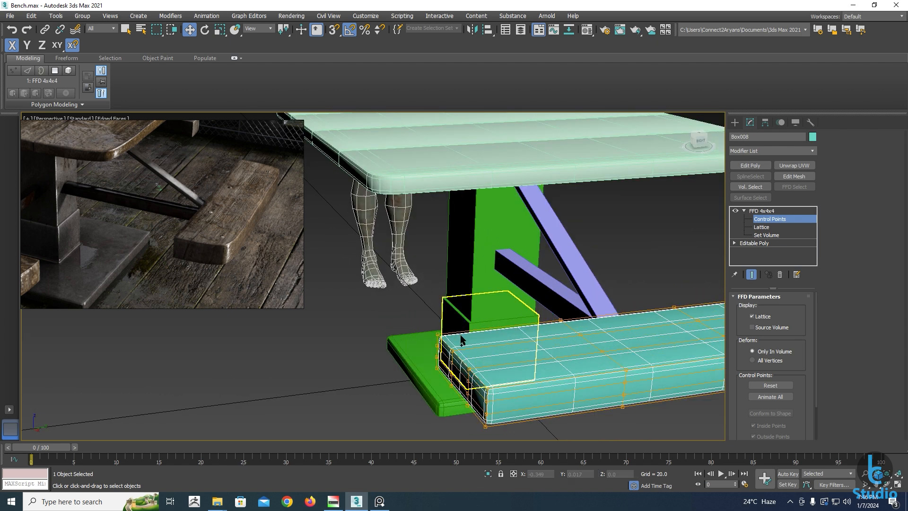
key(F7)
click(462, 332)
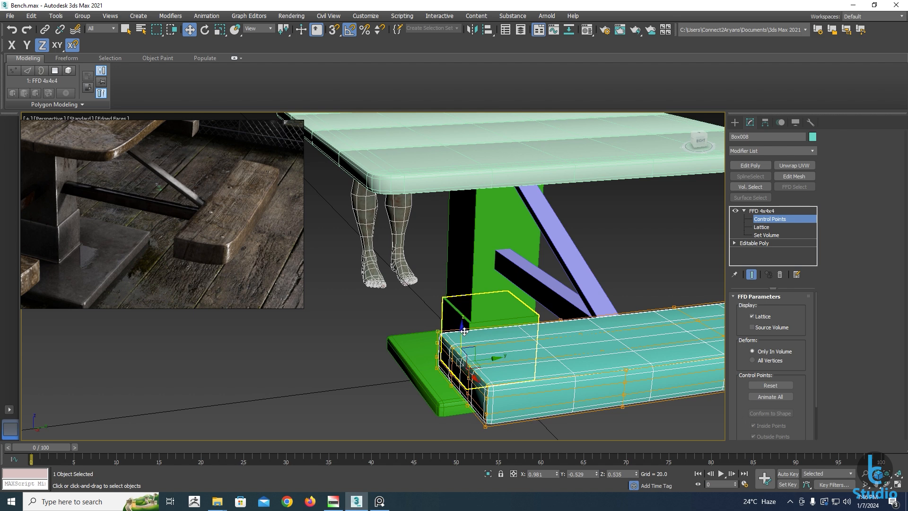
alt+middle_drag(464, 331, 456, 341)
Lower the seat's outer FFD control points at Y -0.176 about 0.006 along Z and select the inner ones at Y 0.176
scroll(456, 340, down, 3)
scroll(455, 339, up, 3)
scroll(454, 343, up, 3)
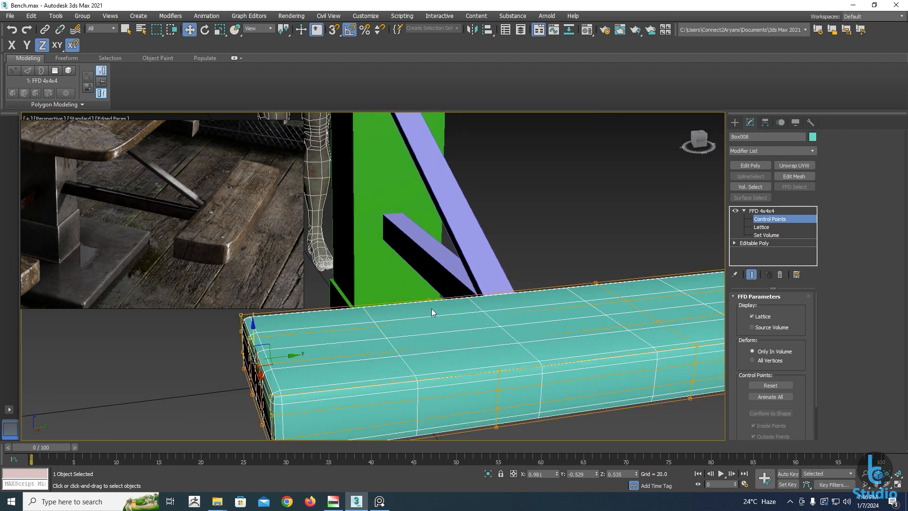
key(F3)
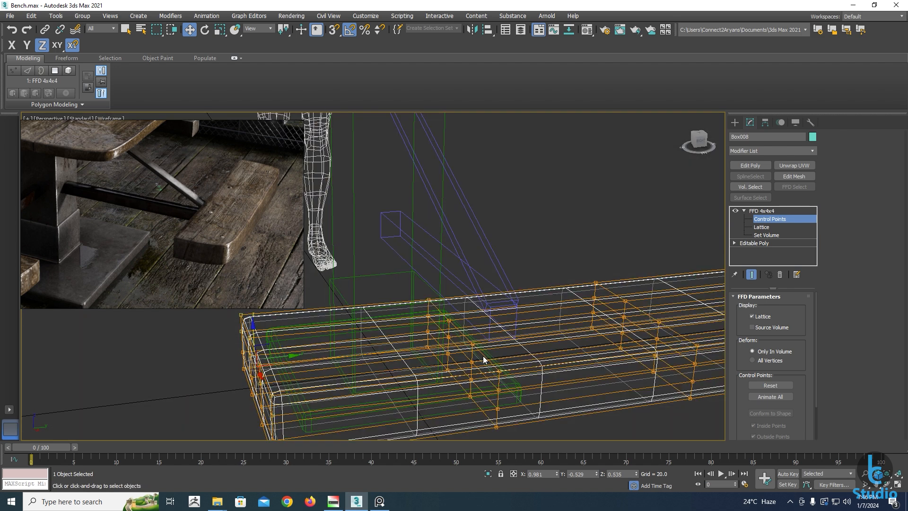
drag(511, 391, 513, 393)
key(F3)
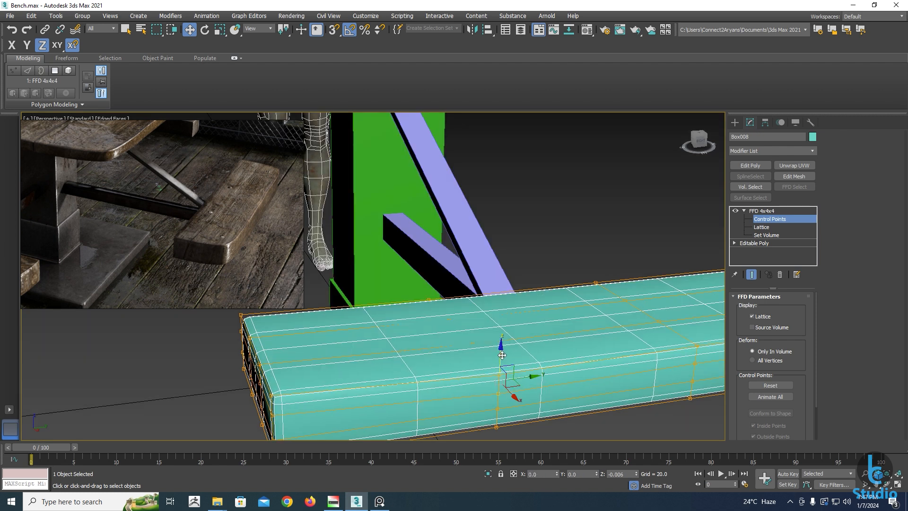
scroll(503, 351, down, 3)
scroll(477, 350, up, 3)
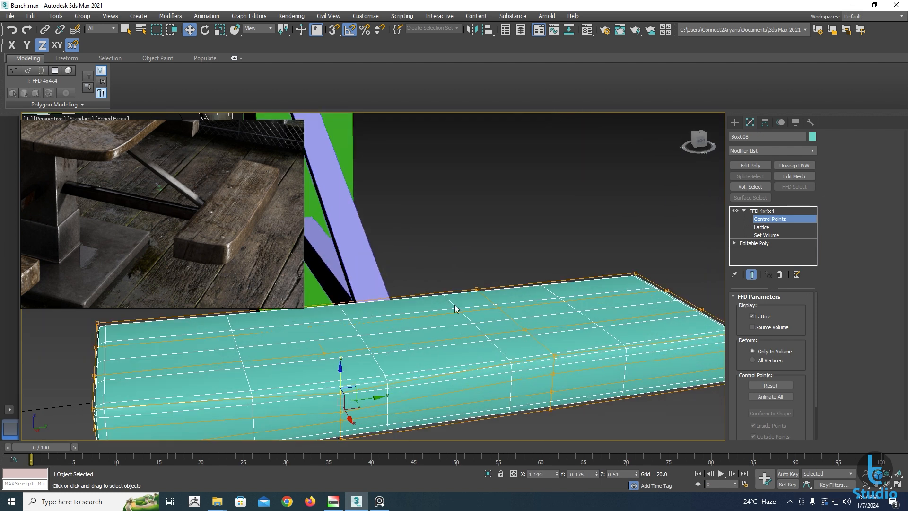
key(F3)
drag(506, 314, 505, 329)
key(F3)
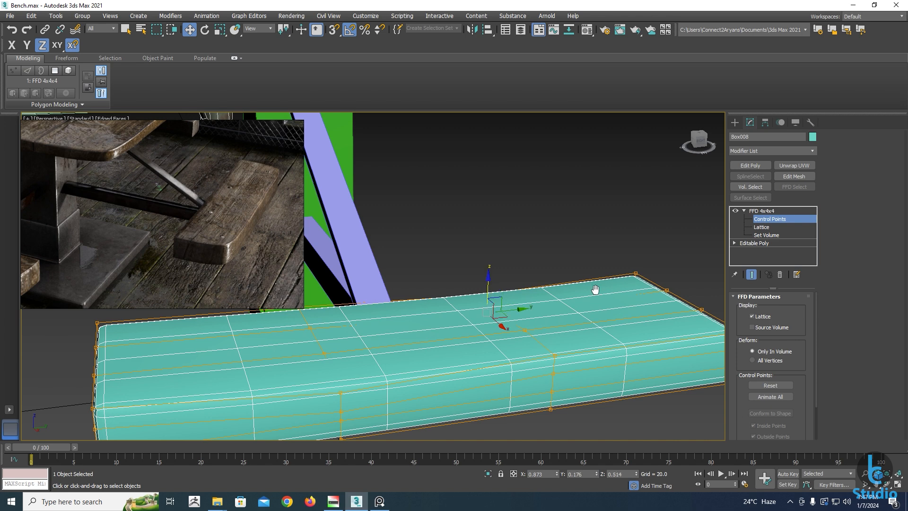
Select the upper FFD control points at the seat's far end and raise them slightly along Z
middle_drag(595, 290, 529, 250)
drag(592, 303, 594, 303)
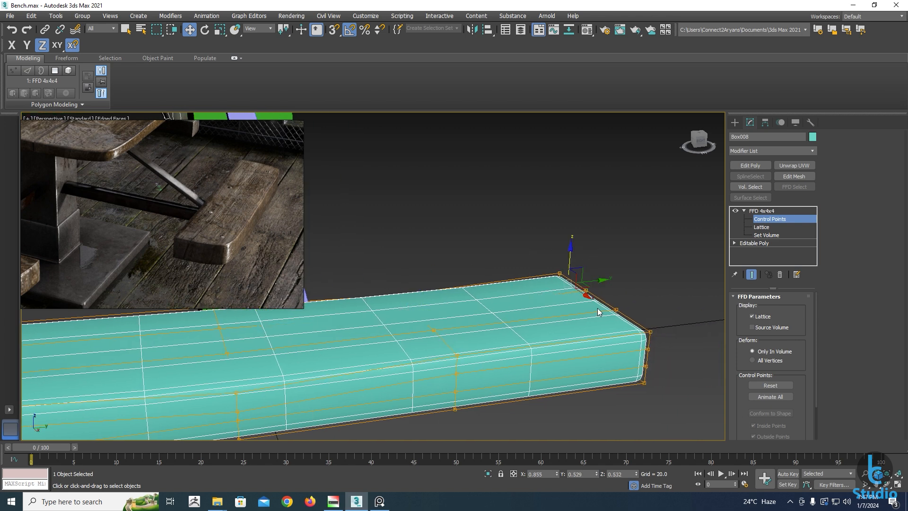
key(F3)
alt+middle_drag(617, 354, 588, 336)
drag(527, 247, 608, 308)
alt+middle_drag(597, 308, 591, 302)
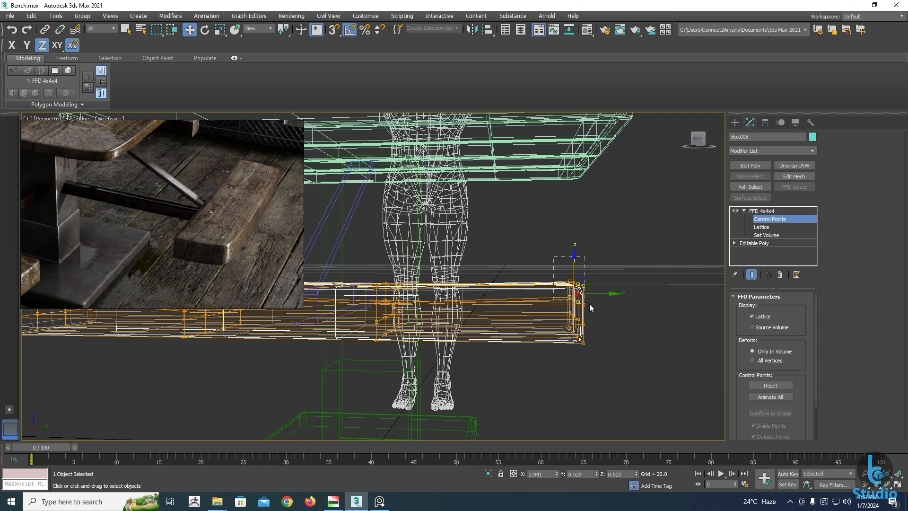
drag(589, 304, 600, 307)
alt+middle_drag(528, 292, 542, 300)
key(F3)
alt+middle_drag(598, 314, 584, 286)
drag(577, 264, 576, 253)
alt+middle_drag(576, 254, 593, 282)
Rotate the outer FFD control points near the seat's far third slightly and lower them a little along Z
key(e)
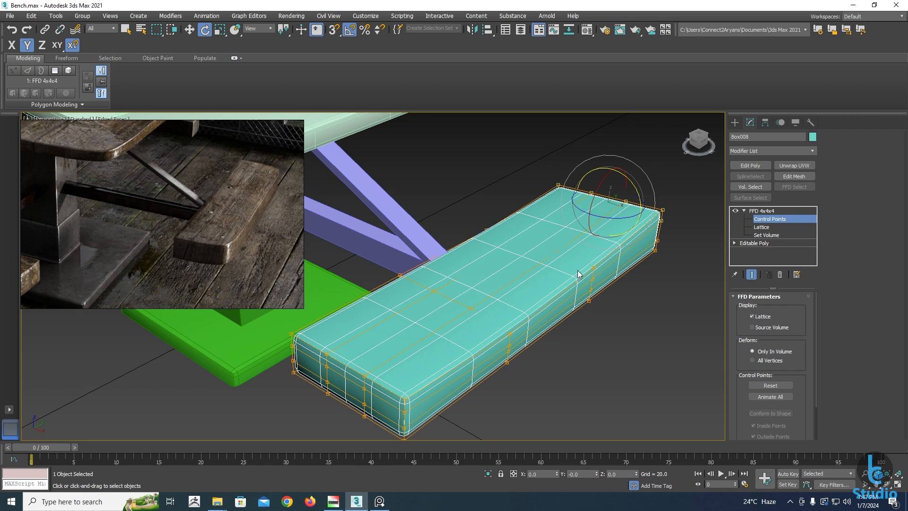
drag(610, 333, 610, 333)
mouse_move(580, 322)
alt+middle_down()
mouse_move(516, 348)
mouse_move(556, 217)
mouse_move(564, 293)
mouse_move(587, 303)
mouse_move(576, 293)
alt+middle_up()
key(F3)
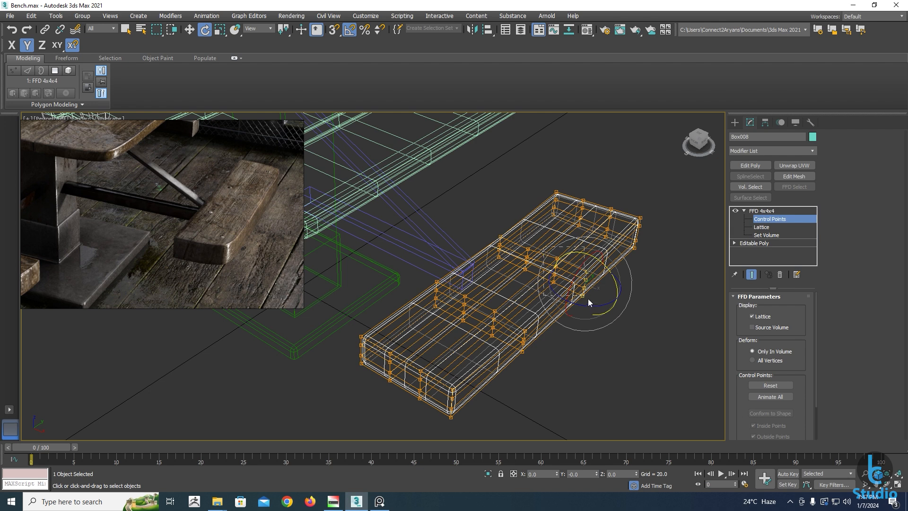
drag(597, 305, 596, 303)
key(F3)
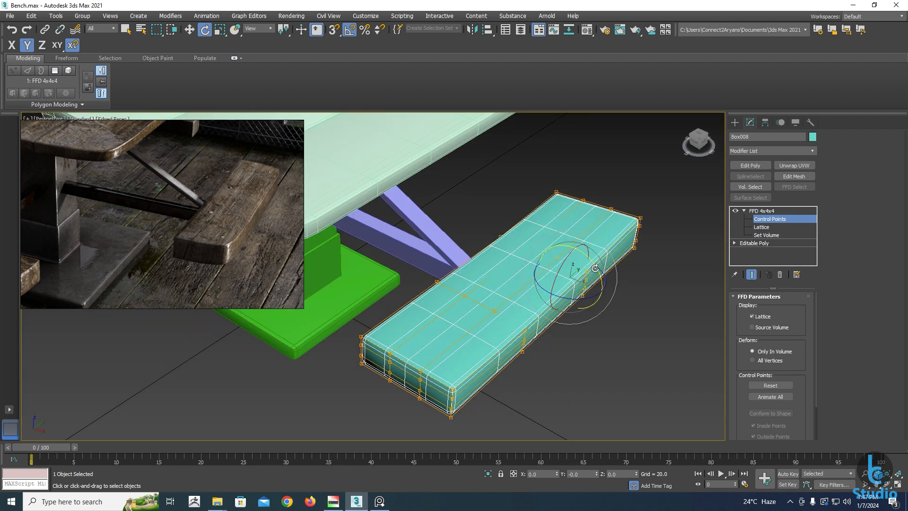
drag(598, 269, 599, 271)
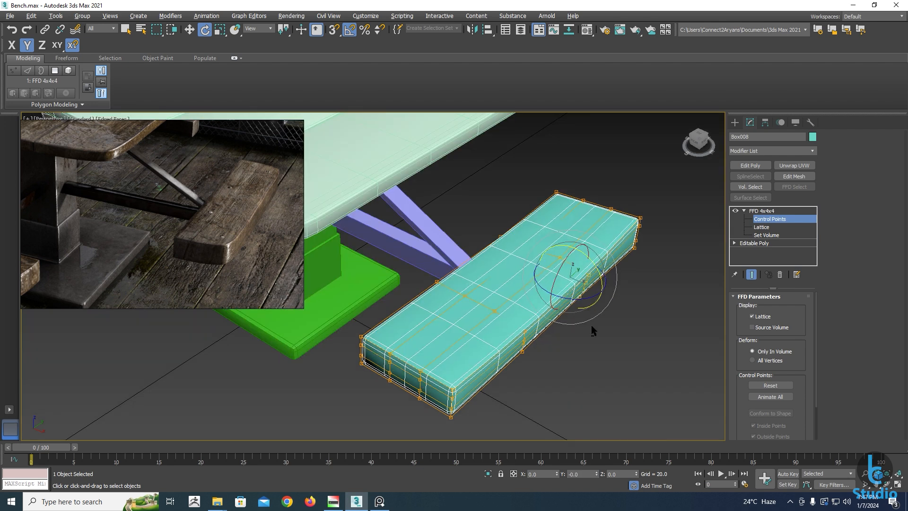
scroll(592, 310, up, 2)
scroll(568, 305, up, 2)
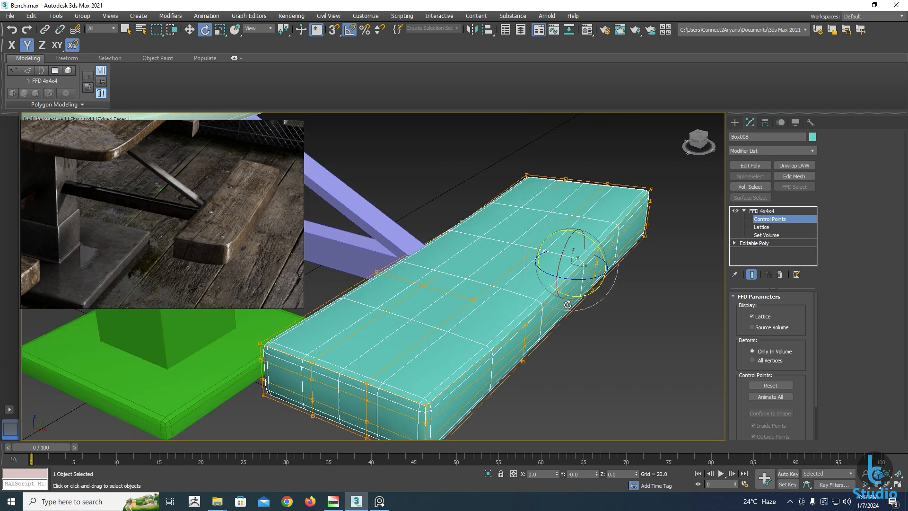
key(w)
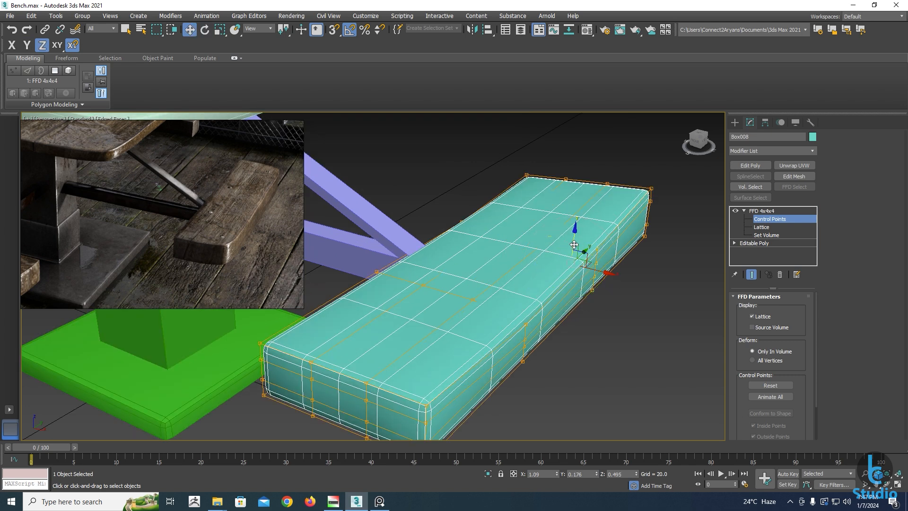
drag(574, 245, 574, 249)
click(632, 380)
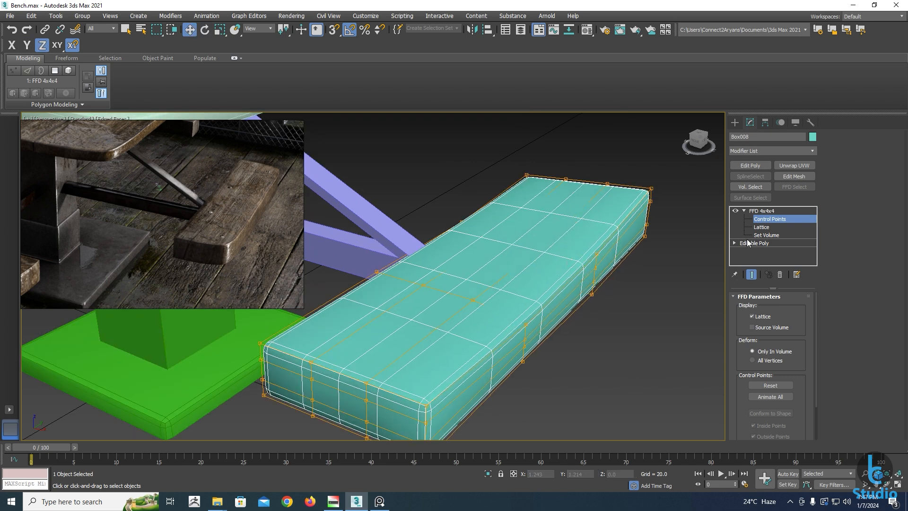
Leave control-point editing and inspect the seat's deformed shape without the lattice, then reselect the seat
click(757, 220)
scroll(598, 339, down, 4)
click(582, 362)
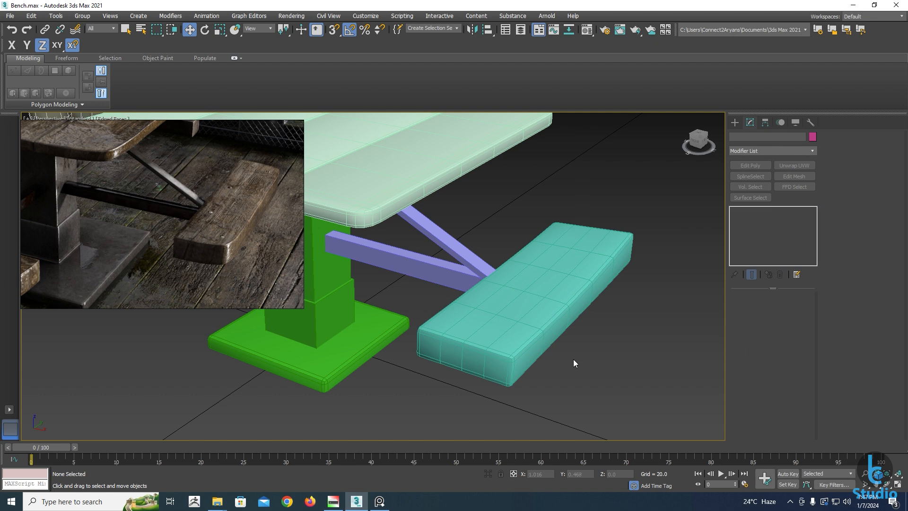
scroll(567, 341, down, 4)
click(555, 315)
alt+middle_drag(555, 316, 549, 298)
scroll(608, 293, up, 5)
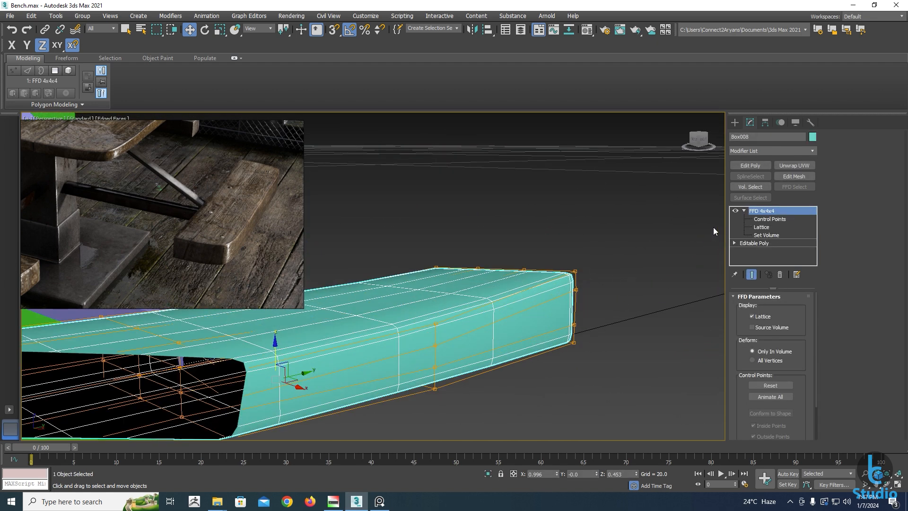
Lower the upper outer corner control point at the seat's far end to about Z 0.537
click(762, 219)
drag(567, 307, 567, 306)
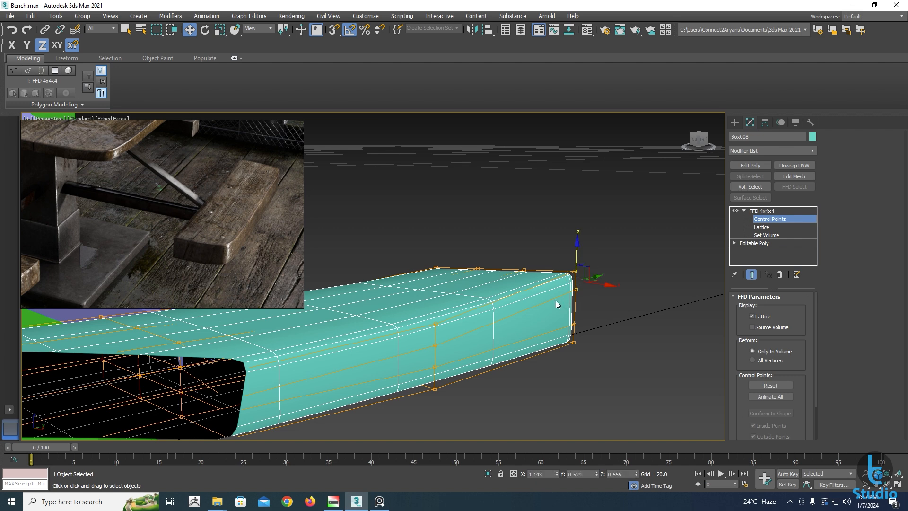
key(F3)
drag(576, 246, 576, 258)
key(F3)
scroll(544, 317, down, 3)
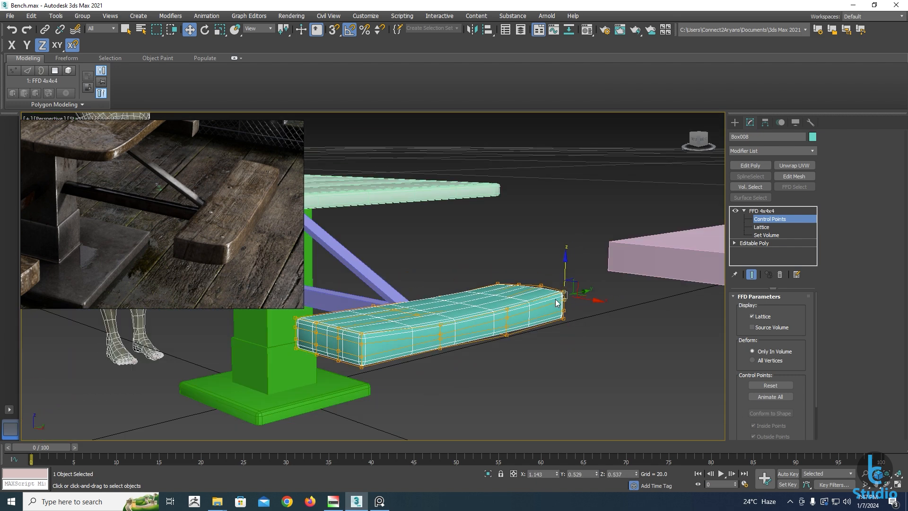
Raise the seat's FFD control points at X 1.036, Y 0.176 along Z to about 0.544
middle_drag(454, 329, 512, 306)
scroll(512, 307, up, 4)
key(F3)
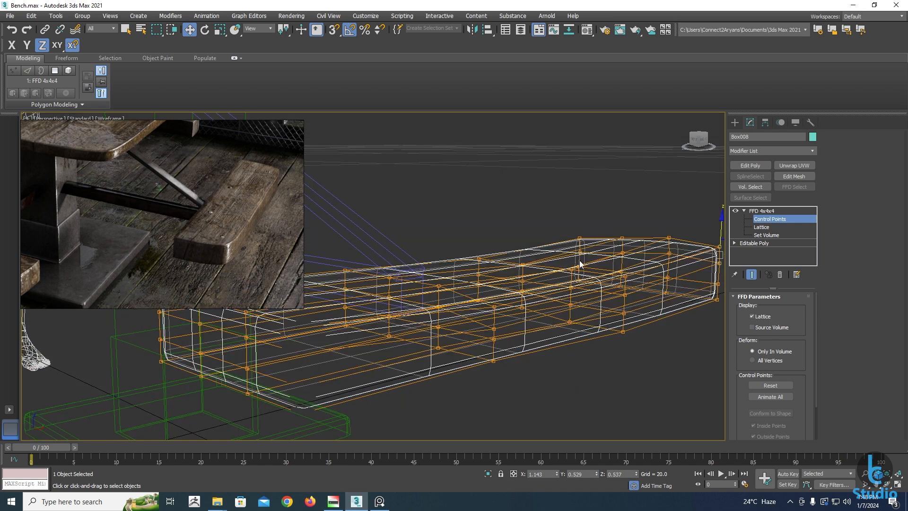
alt+middle_drag(562, 265, 572, 275)
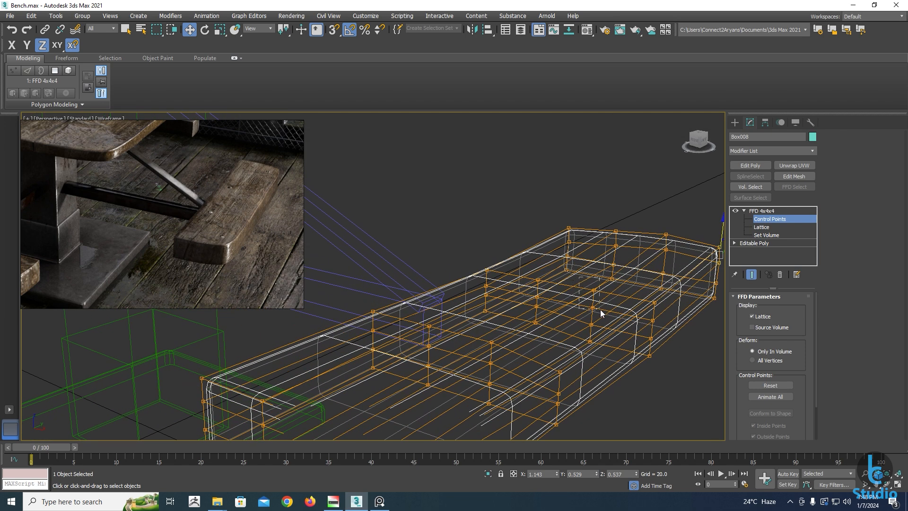
drag(600, 309, 602, 311)
key(F3)
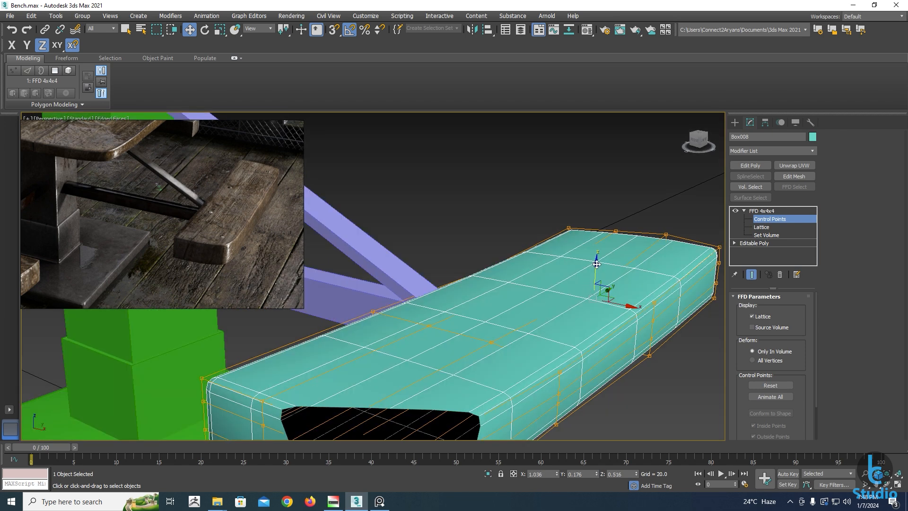
drag(596, 264, 593, 248)
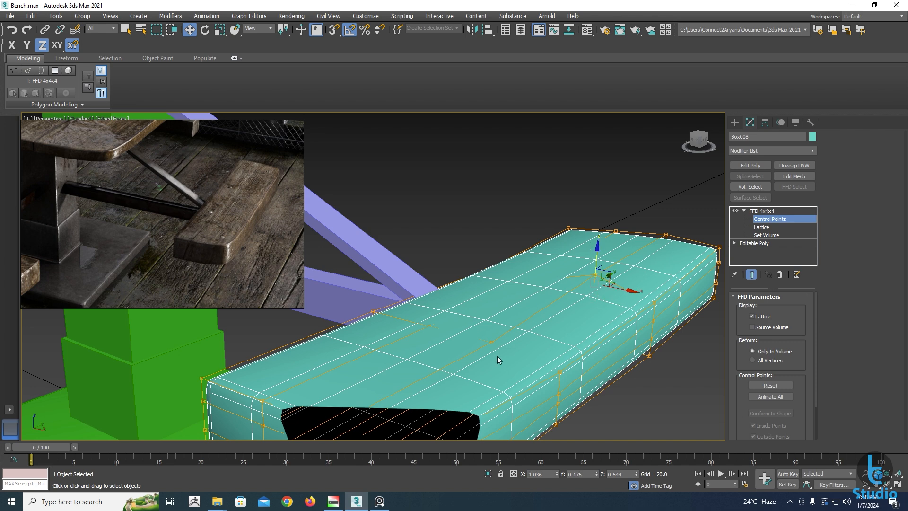
Raise the seat's FFD control points at X 0.927, Y -0.176 along Z to about 0.544
middle_drag(497, 356, 497, 320)
key(F3)
drag(516, 342, 518, 348)
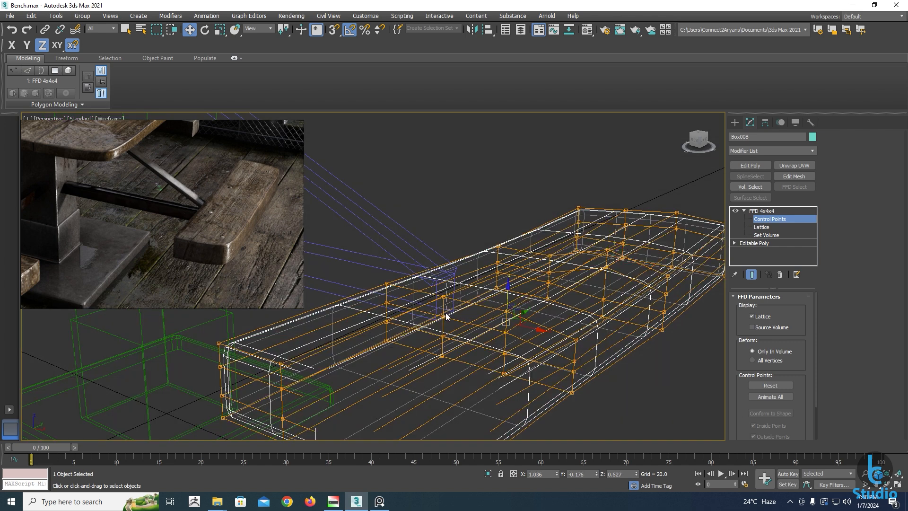
drag(446, 314, 439, 326)
key(F3)
drag(445, 276, 445, 266)
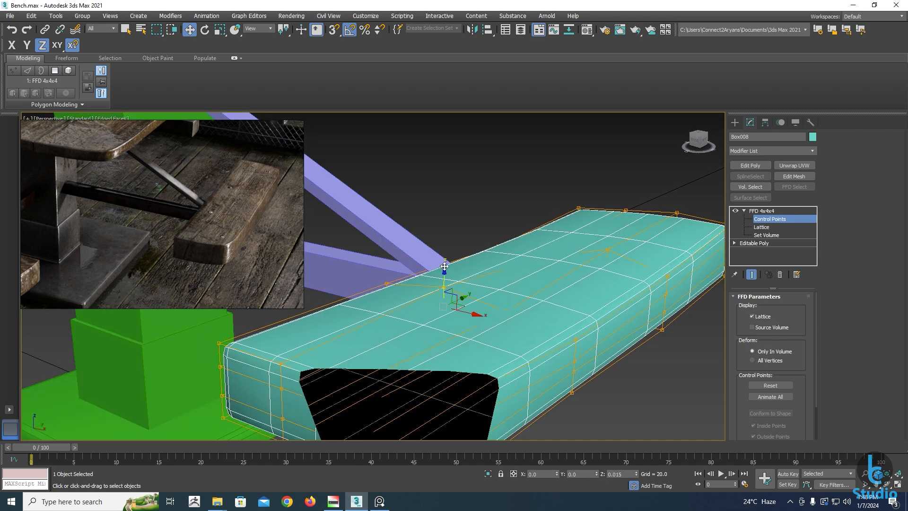
scroll(447, 269, down, 5)
alt+middle_drag(458, 293, 515, 298)
scroll(455, 314, up, 2)
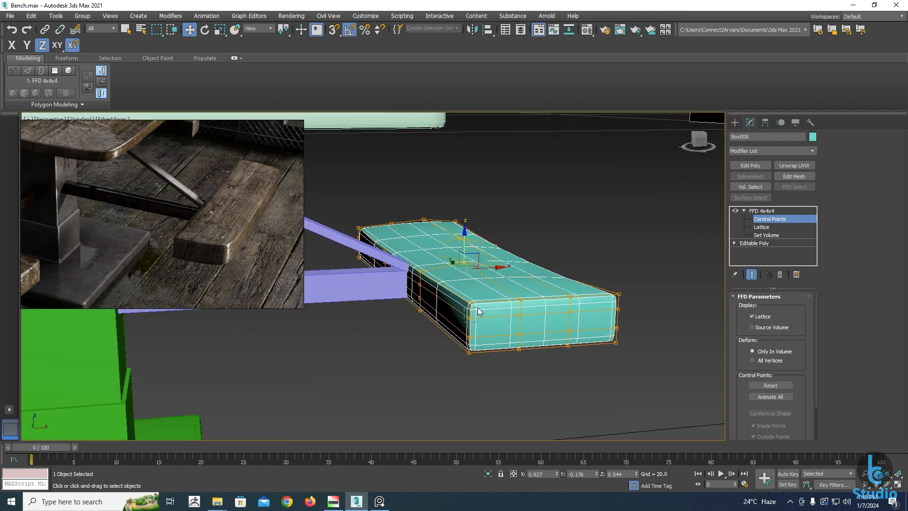
Raise the seat's FFD control points at the near inner corner, X 0.819, Y -0.529, along Z to about 0.542
drag(479, 302, 480, 301)
key(F3)
scroll(472, 312, up, 2)
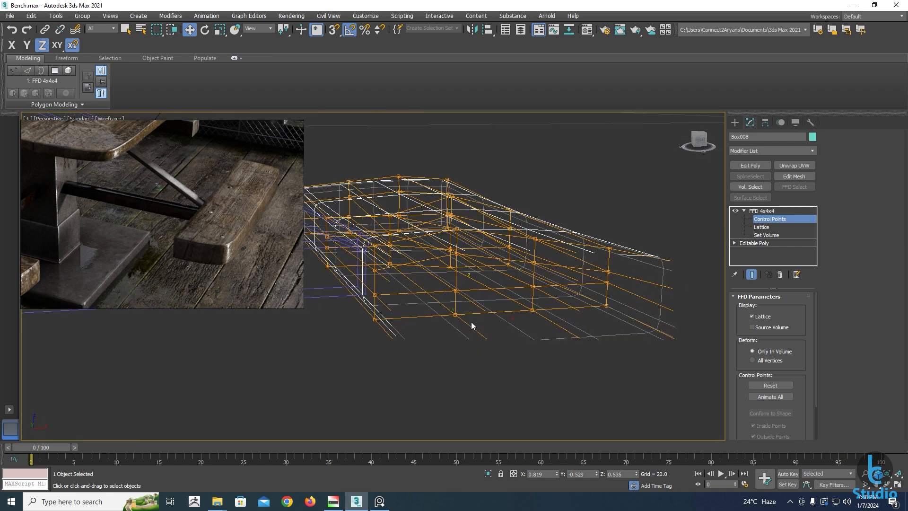
scroll(472, 325, down, 2)
alt+middle_drag(469, 324, 450, 335)
scroll(463, 332, up, 2)
scroll(457, 330, down, 2)
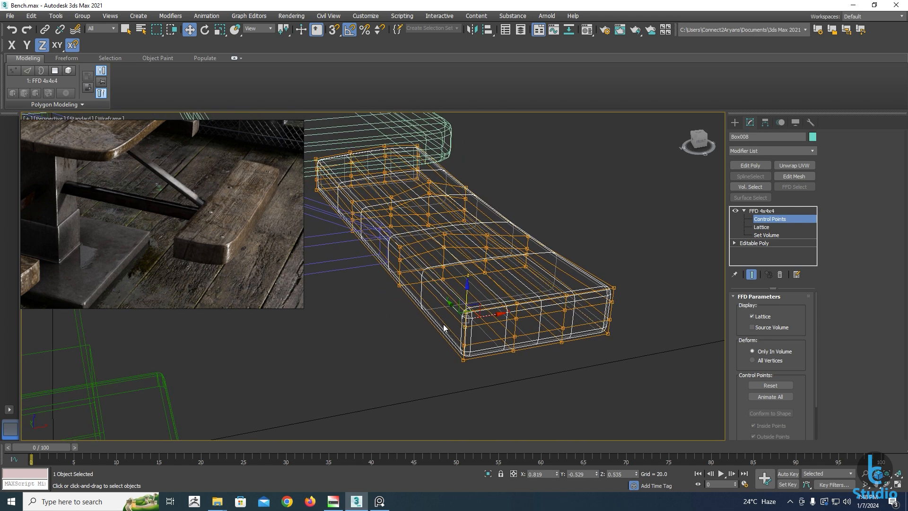
key(F3)
drag(441, 364, 491, 260)
key(F3)
alt+drag(450, 341, 485, 380)
alt+drag(464, 278, 513, 286)
scroll(482, 291, up, 3)
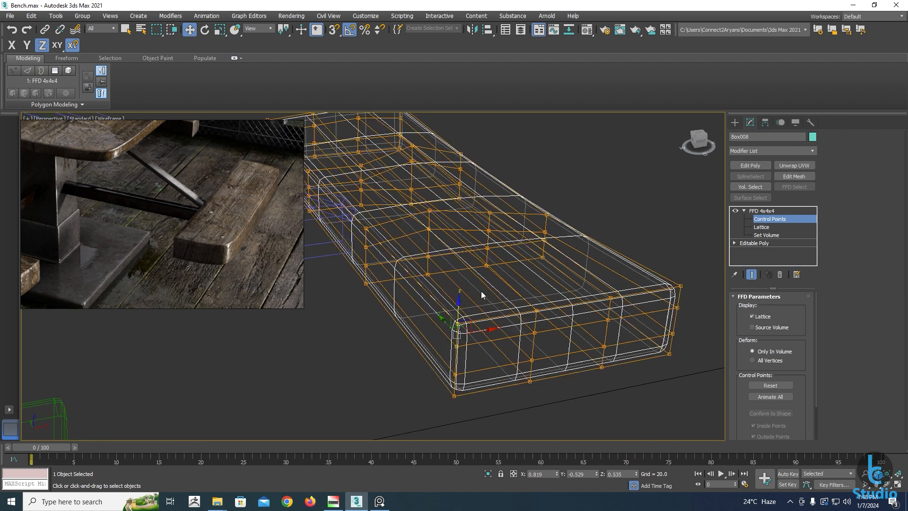
key(F3)
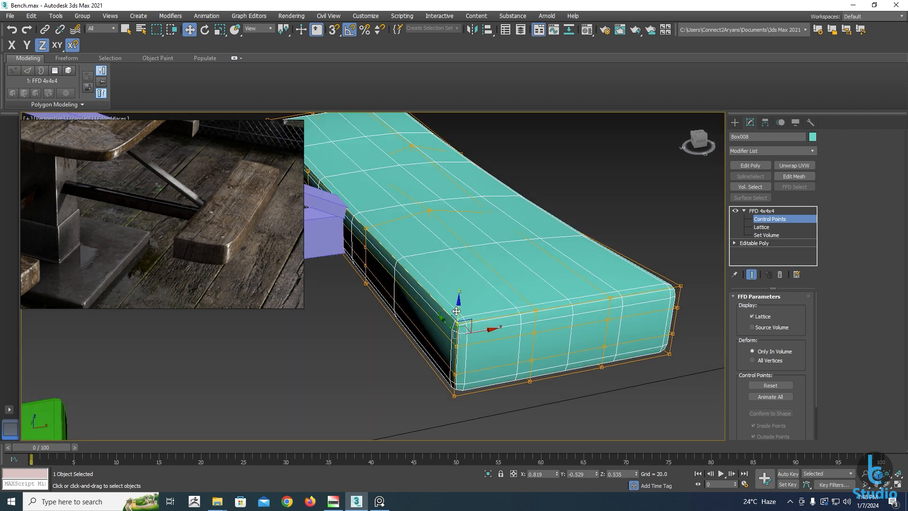
drag(458, 311, 458, 306)
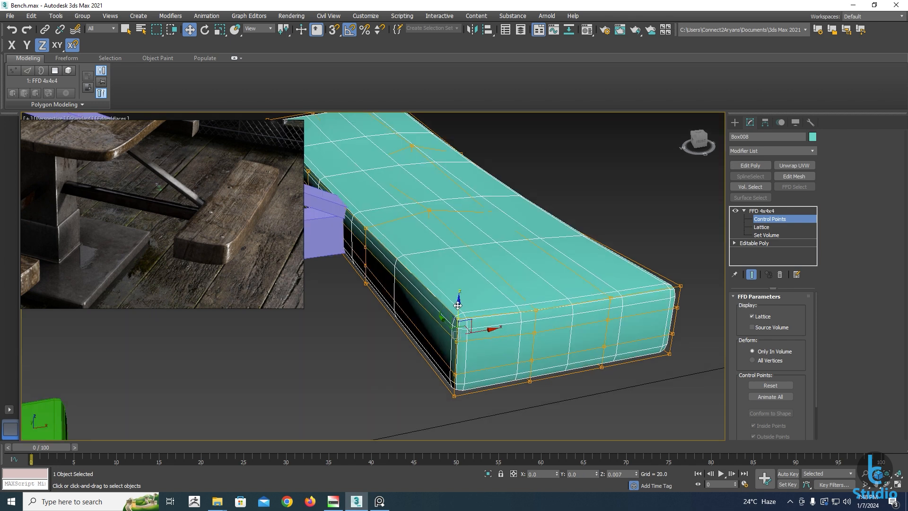
scroll(458, 306, down, 4)
alt+middle_drag(476, 317, 438, 323)
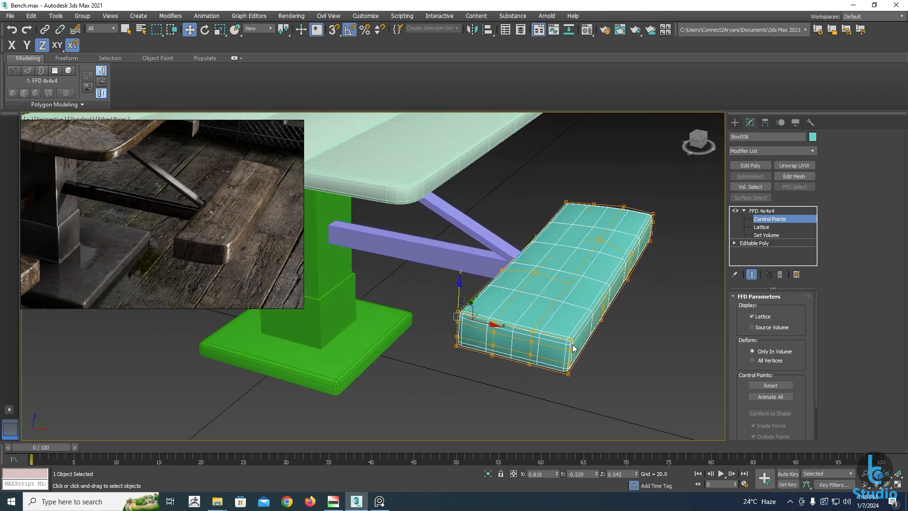
Check the FFD control points at the seat's near outer corner, inspect the seat's shape, and leave control-point editing
scroll(573, 348, up, 2)
drag(559, 360, 573, 336)
key(F3)
key(F3)
scroll(578, 334, down, 2)
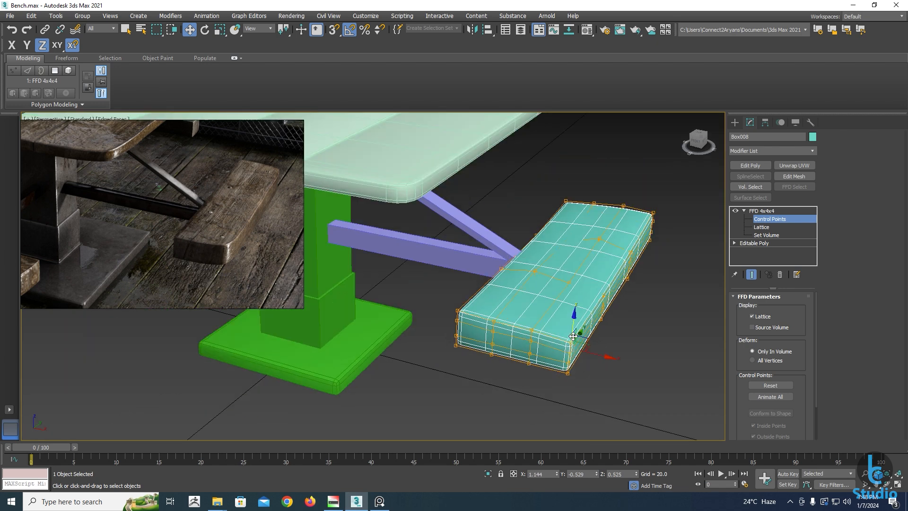
alt+middle_drag(579, 333, 544, 335)
alt+middle_drag(608, 327, 600, 259)
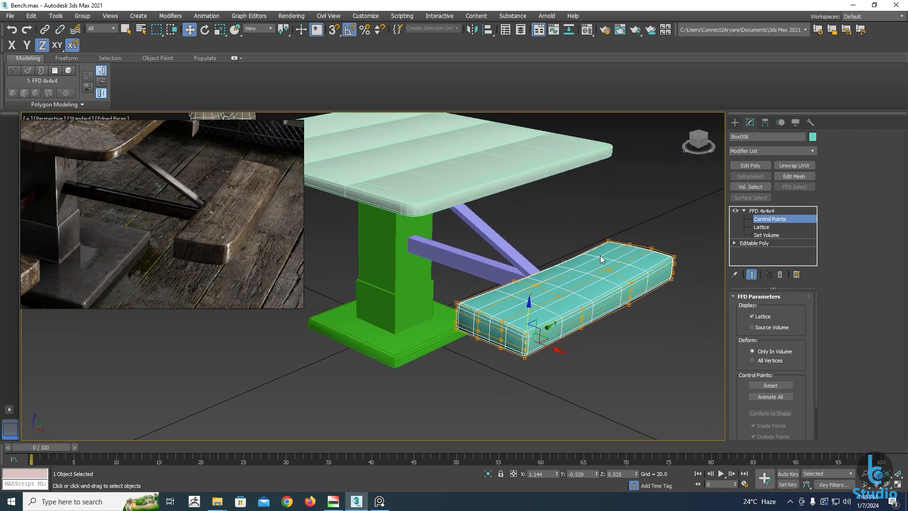
click(763, 211)
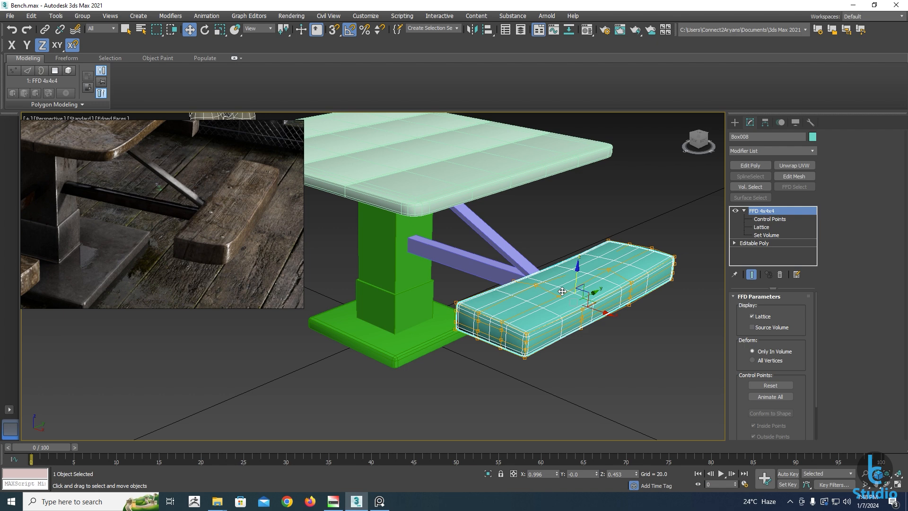
alt+middle_drag(563, 292, 543, 303)
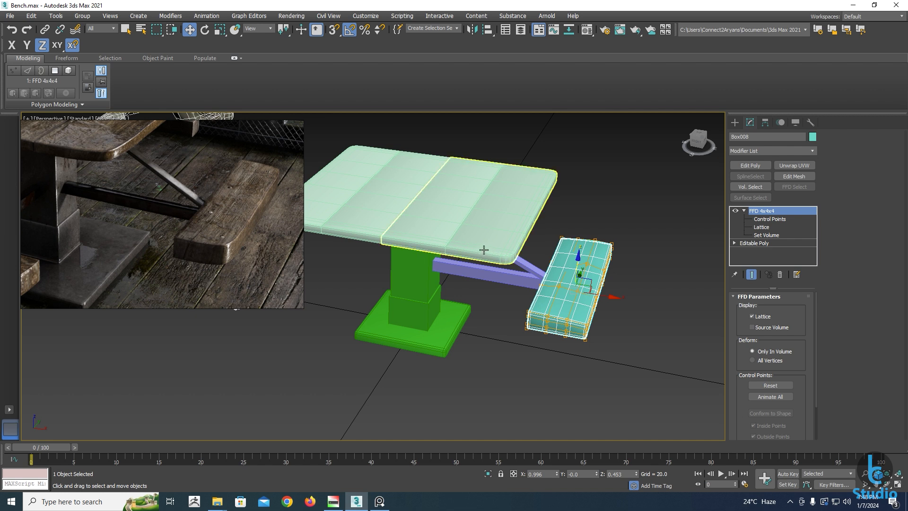
scroll(485, 251, down, 2)
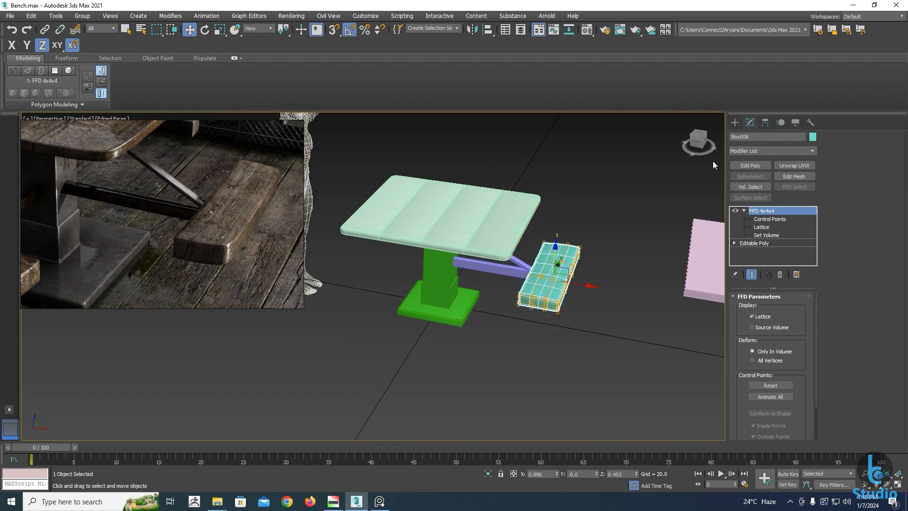
Group the bench seat with its metal beam and diagonal brace
click(736, 123)
ctrl+click(522, 271)
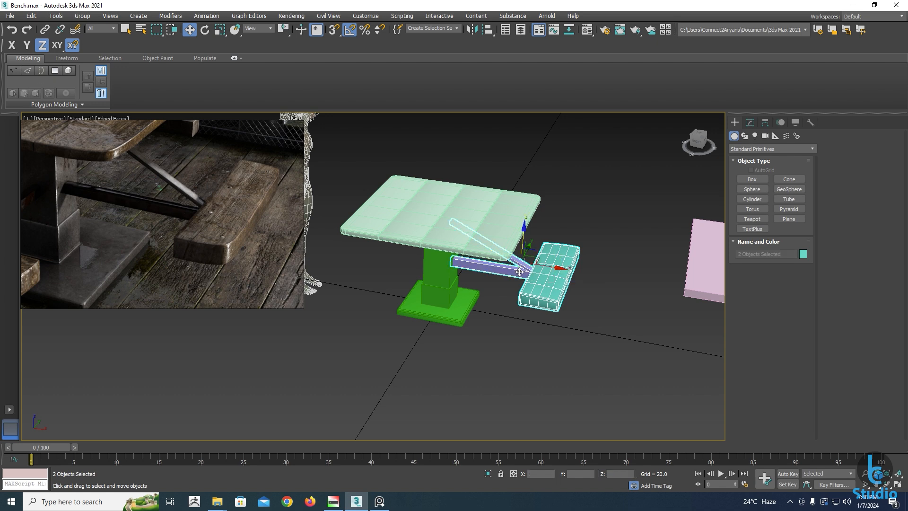
mouse_move(527, 305)
alt+middle_down()
mouse_move(540, 285)
mouse_move(533, 296)
alt+middle_up()
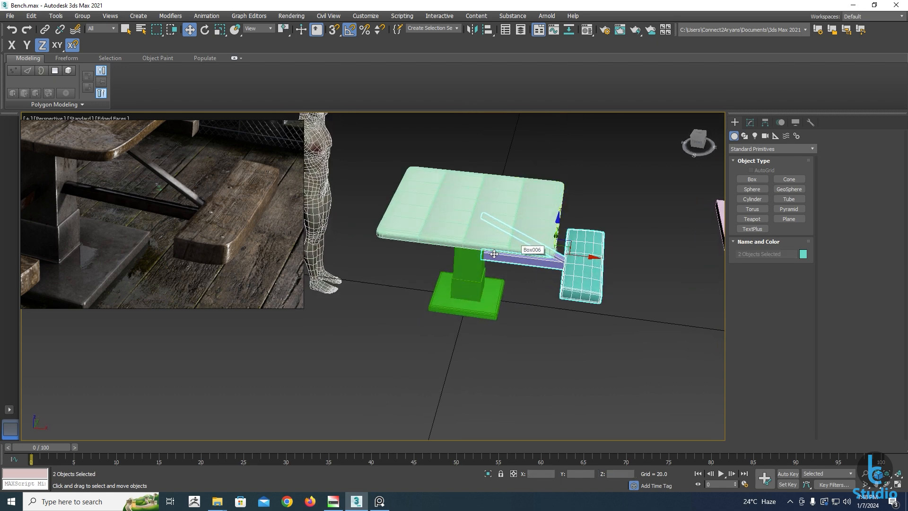
click(83, 17)
click(111, 31)
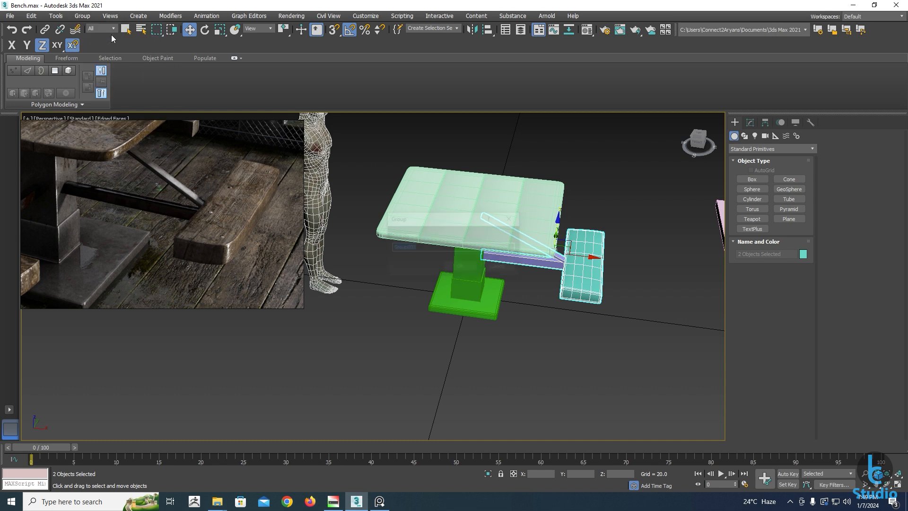
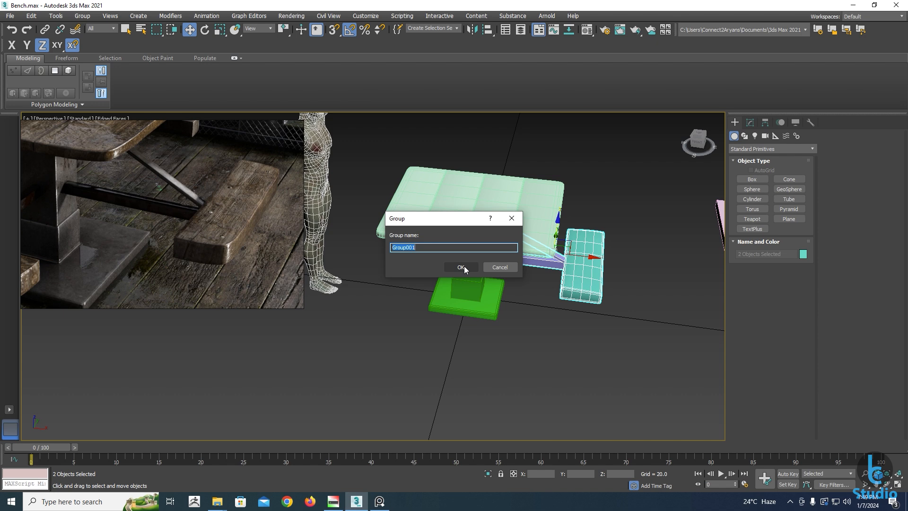
click(460, 268)
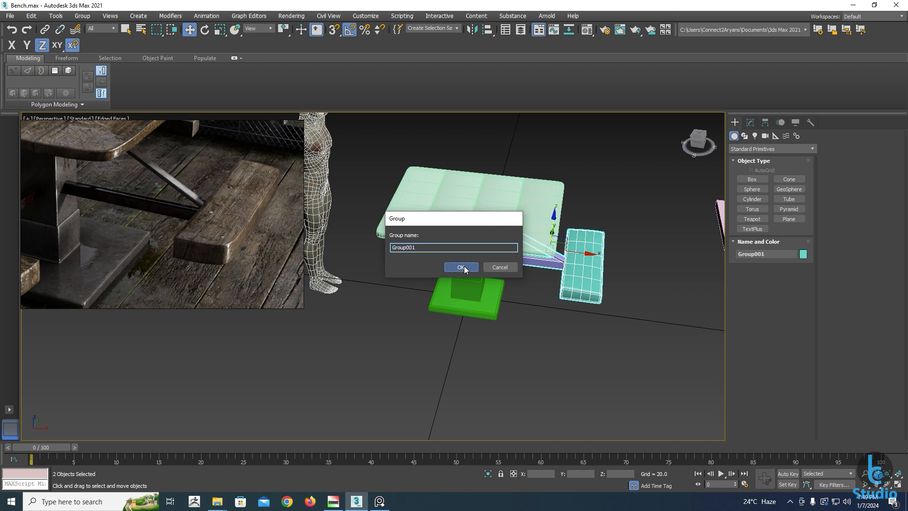
In a wireframe top view, enable snapping and move only the group's pivot onto the beam's inner end corner at X 0.069, Y 0
key(t)
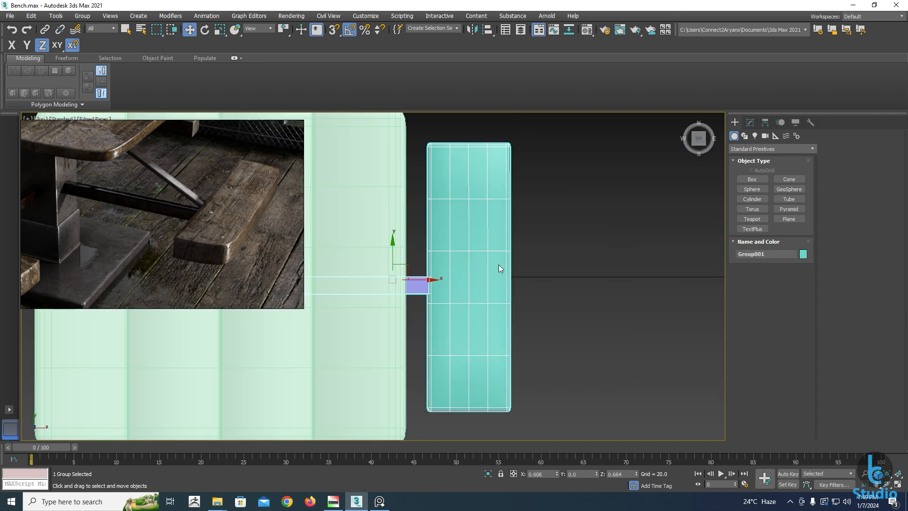
scroll(499, 265, down, 5)
middle_drag(426, 261, 496, 254)
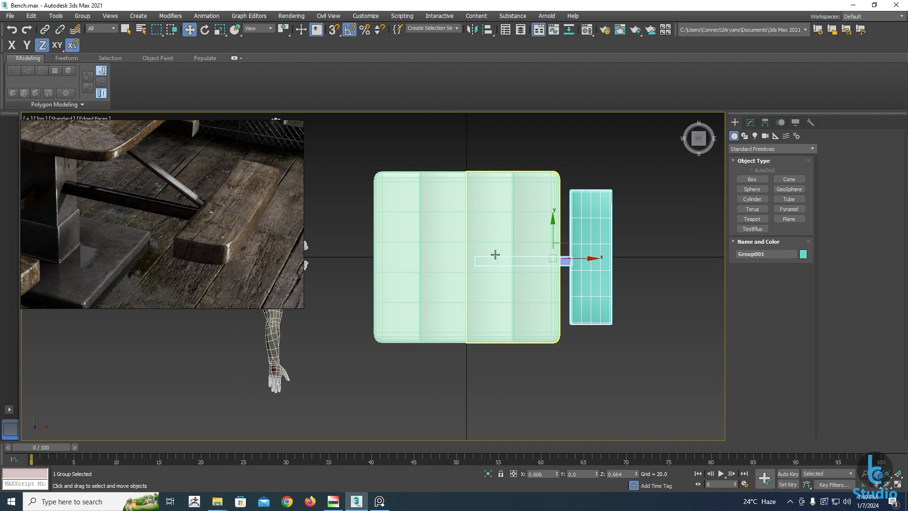
key(F3)
scroll(476, 258, up, 3)
scroll(475, 257, down, 3)
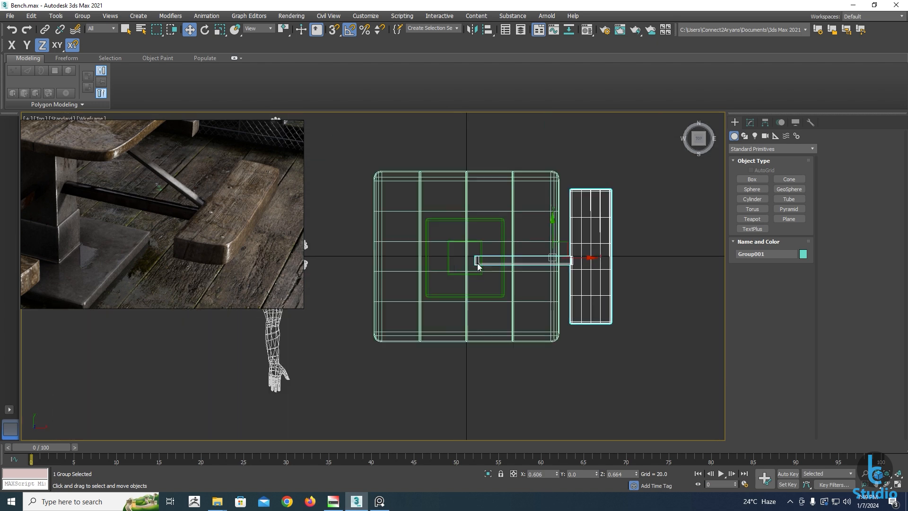
click(765, 122)
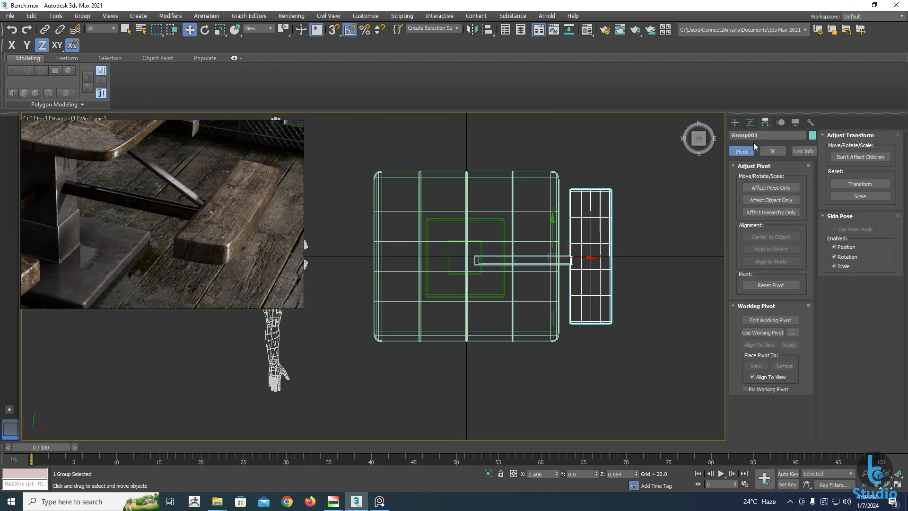
click(771, 188)
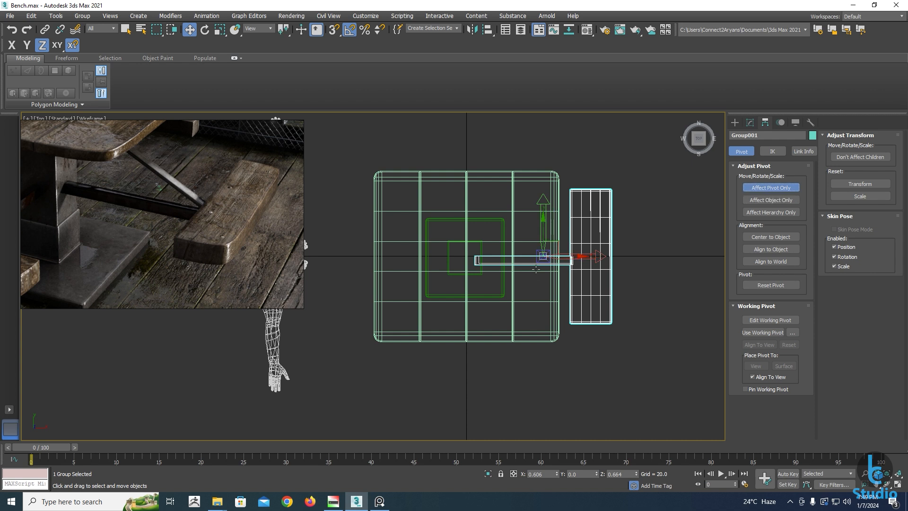
scroll(433, 269, up, 2)
middle_drag(592, 255, 624, 244)
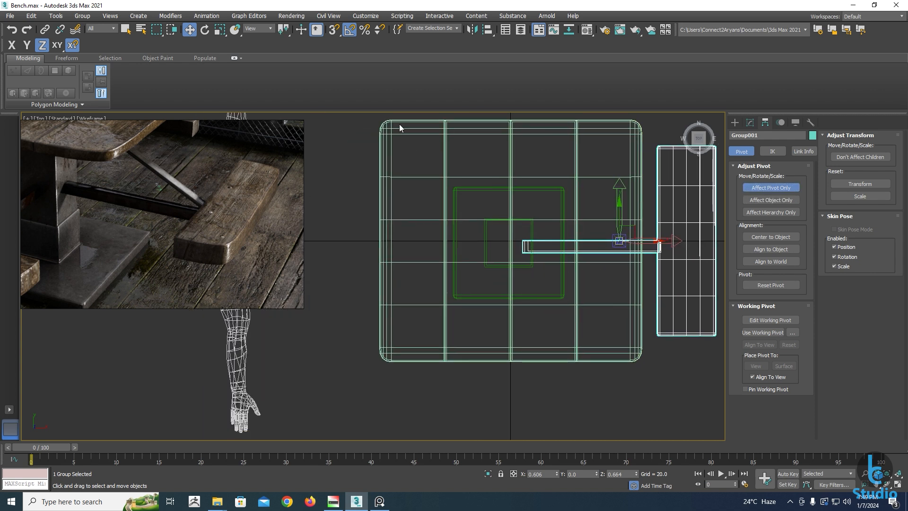
click(331, 31)
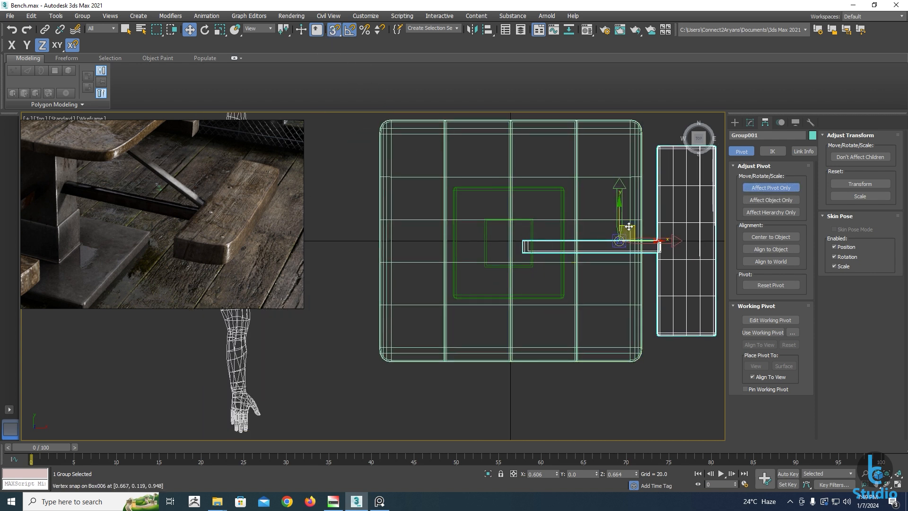
drag(631, 225, 511, 240)
scroll(520, 241, up, 10)
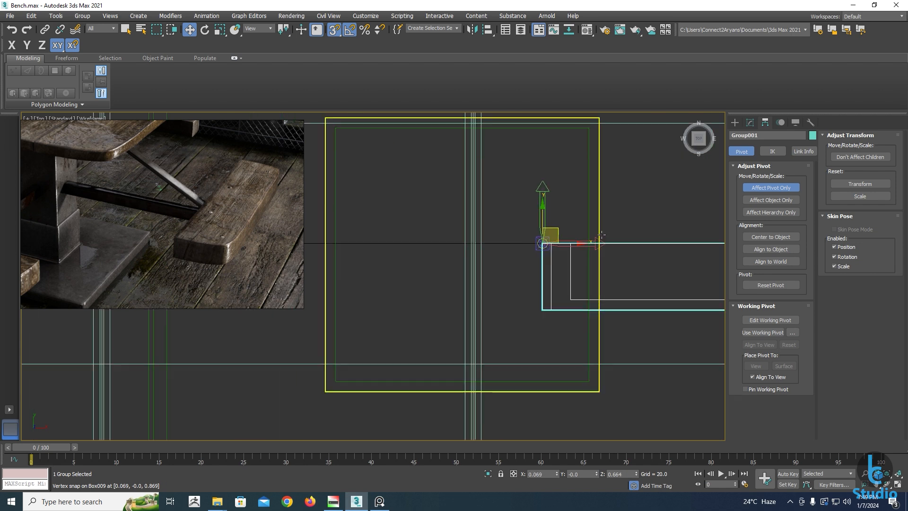
Snap the group's pivot to the tabletop's centre at X 0, Y 0 and finish pivot editing
scroll(473, 260, down, 6)
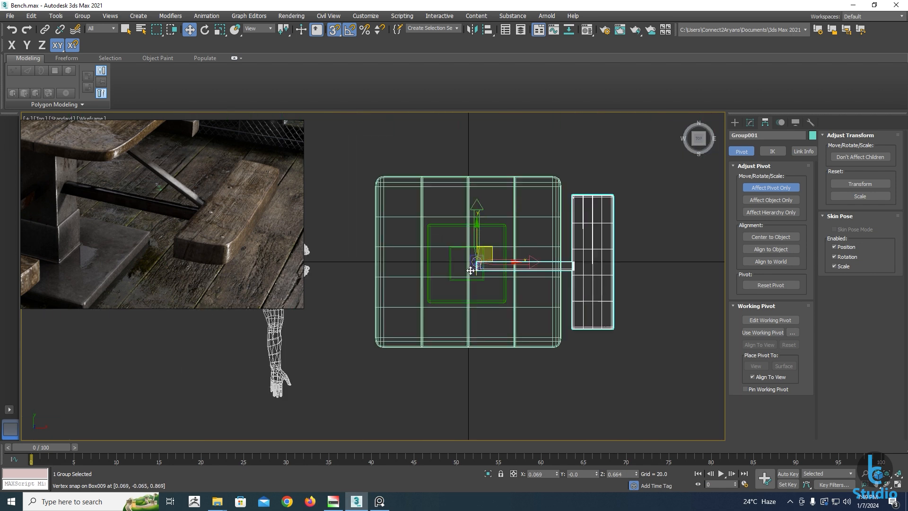
scroll(470, 270, up, 3)
scroll(432, 271, up, 3)
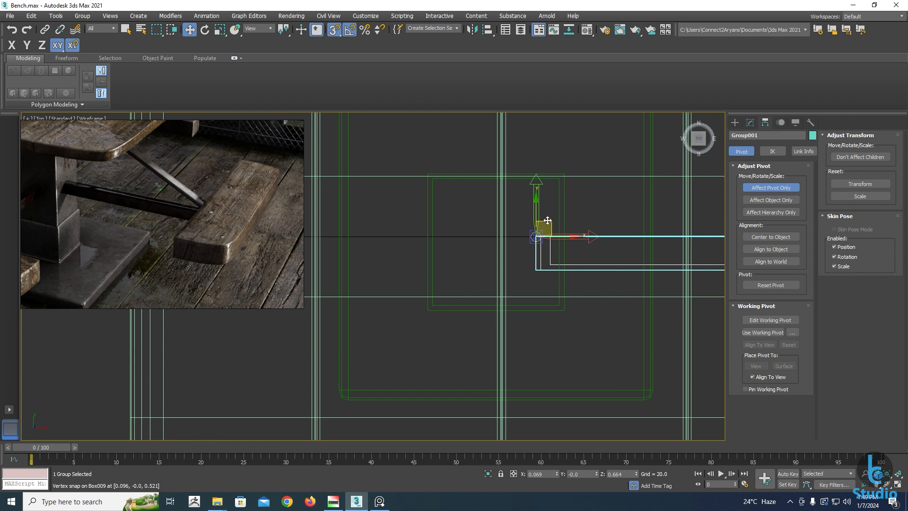
drag(536, 237, 514, 235)
scroll(509, 236, down, 3)
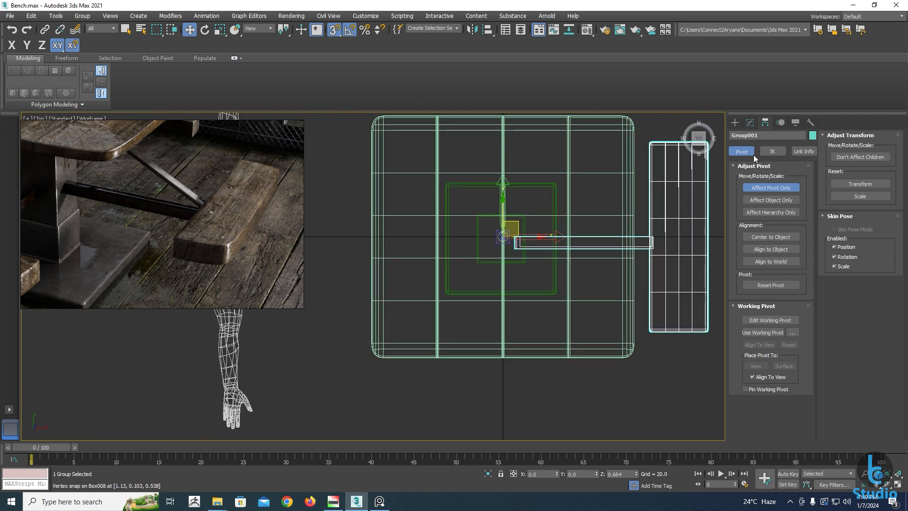
click(753, 188)
Ungroup the bench seat and its metal supports
middle_drag(467, 268, 441, 268)
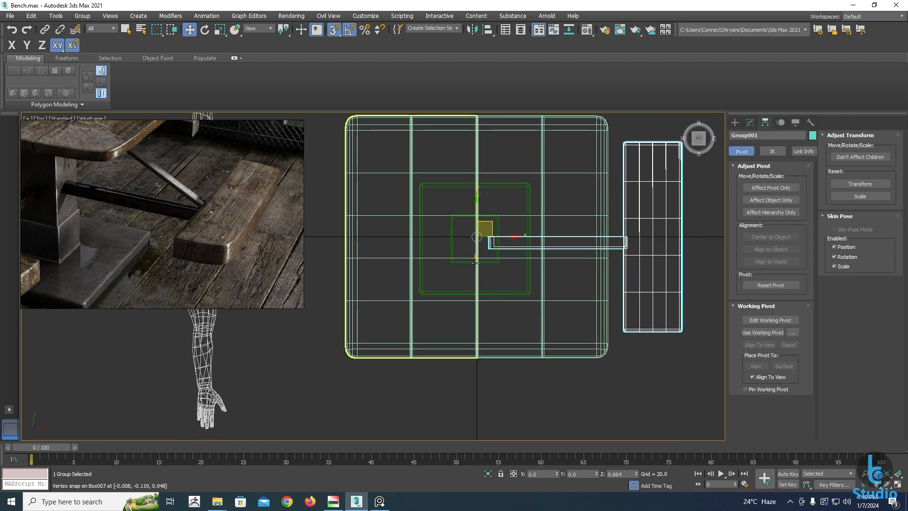
middle_drag(583, 247, 548, 262)
scroll(585, 245, up, 2)
click(750, 122)
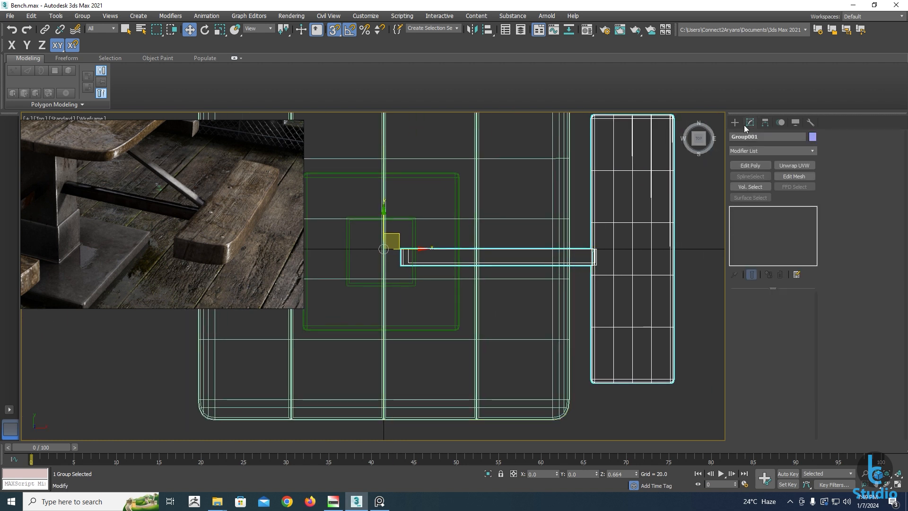
click(83, 16)
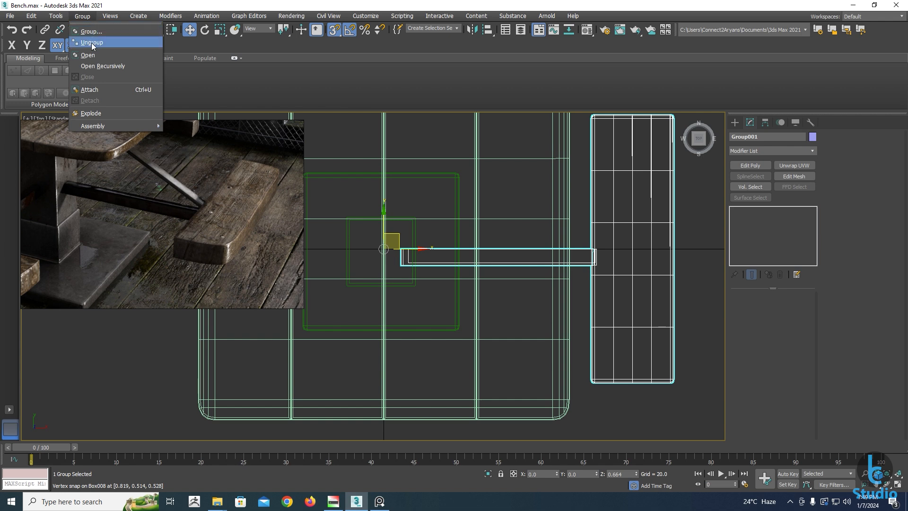
click(91, 36)
Select the metal beam and brace object on its own and centre its pivot to the object
click(515, 250)
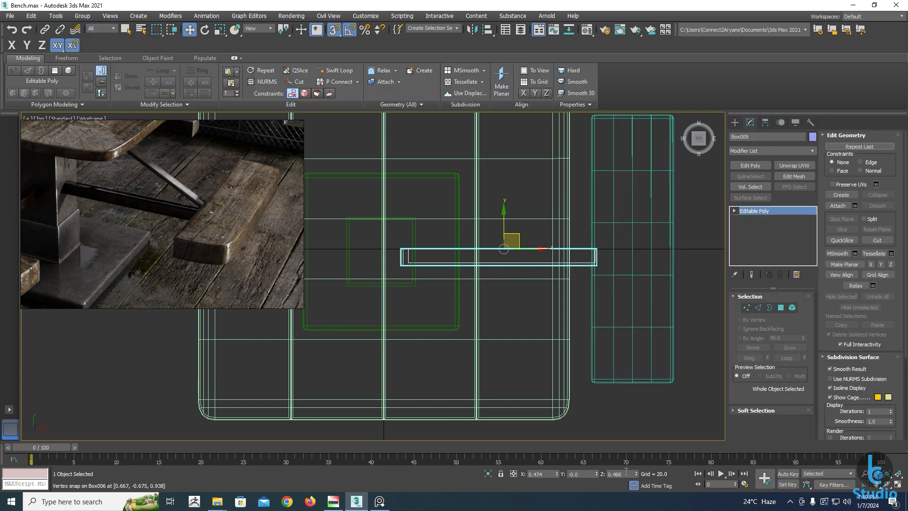
click(747, 308)
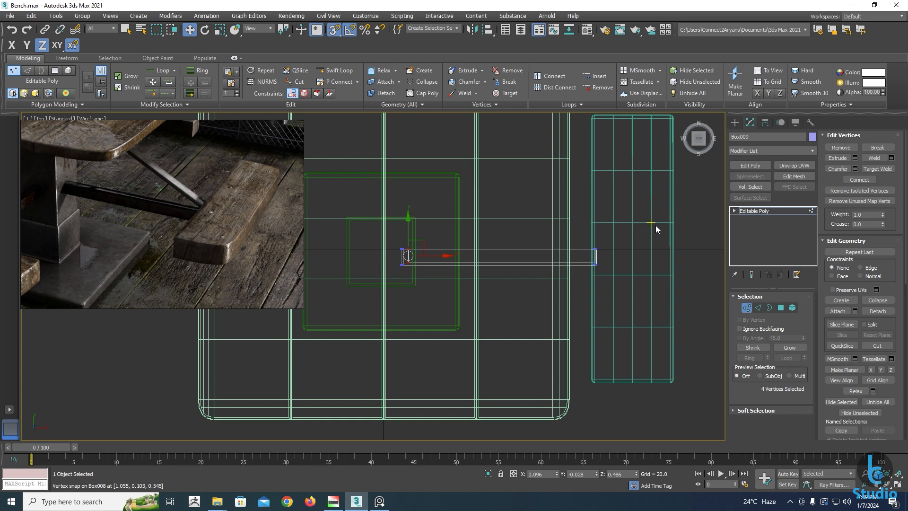
click(748, 308)
click(765, 124)
click(766, 187)
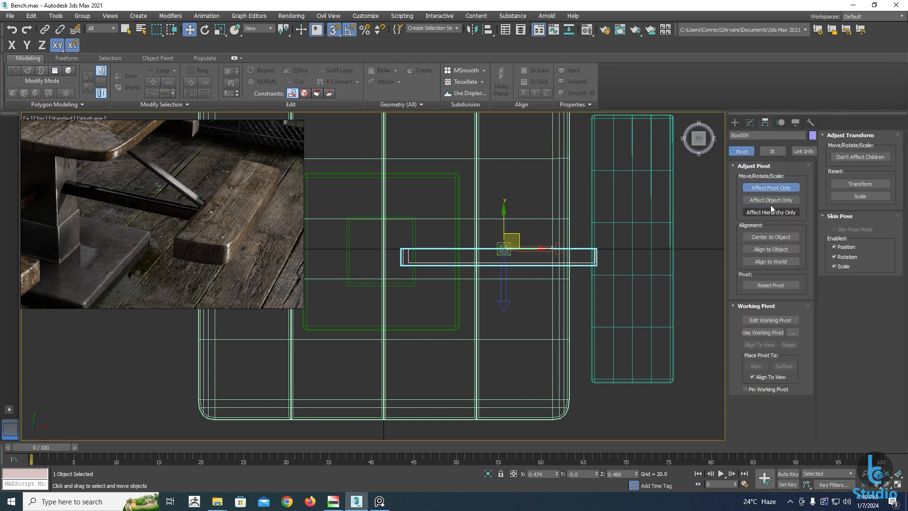
click(769, 236)
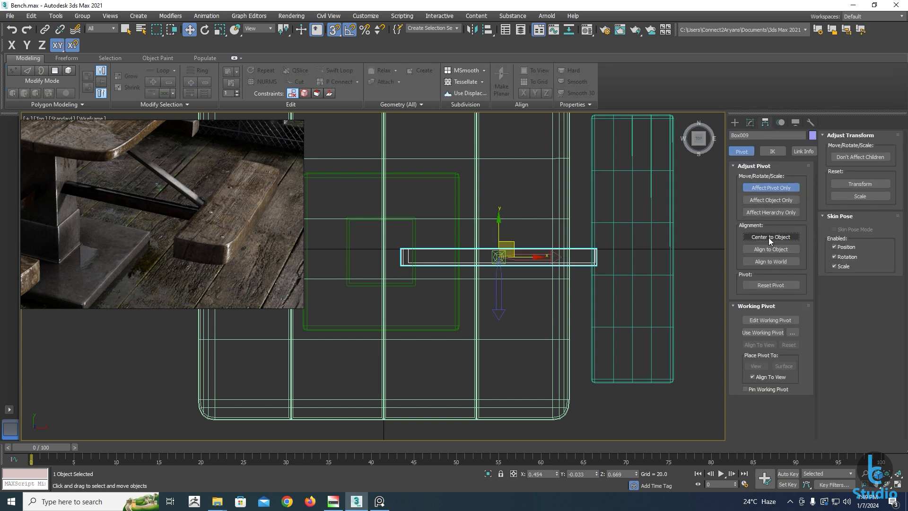
click(772, 187)
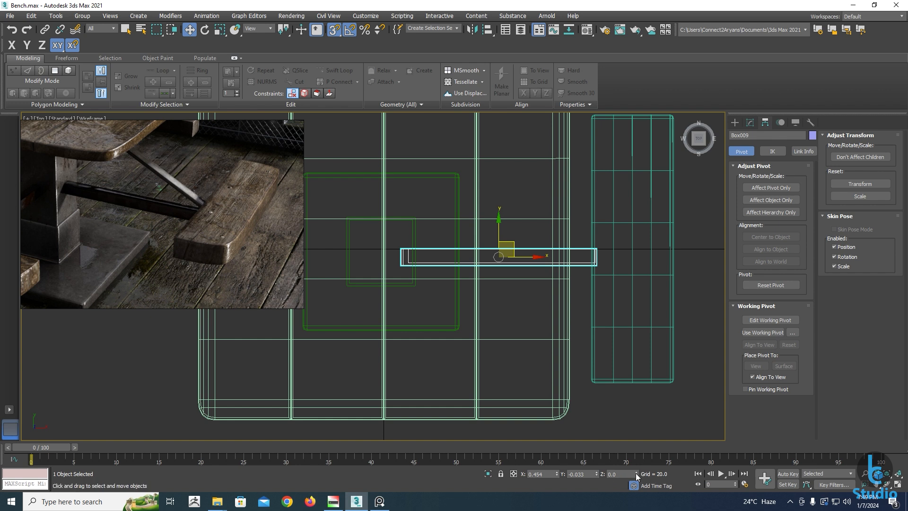
Centre the metal beam and brace object across the table by setting its Y position to 0
right_click(596, 474)
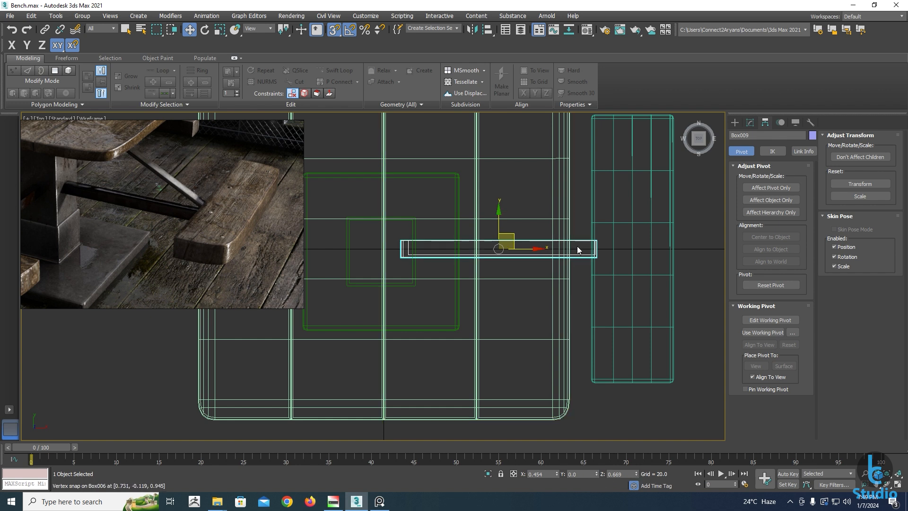
scroll(491, 248, up, 4)
scroll(491, 248, down, 4)
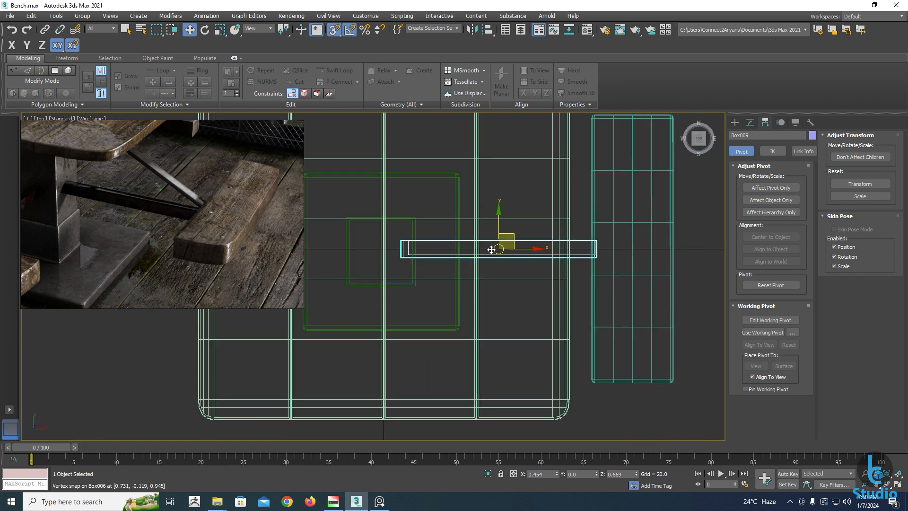
Group the metal beam and brace together with the bench seat, keeping the default group name
ctrl+click(655, 201)
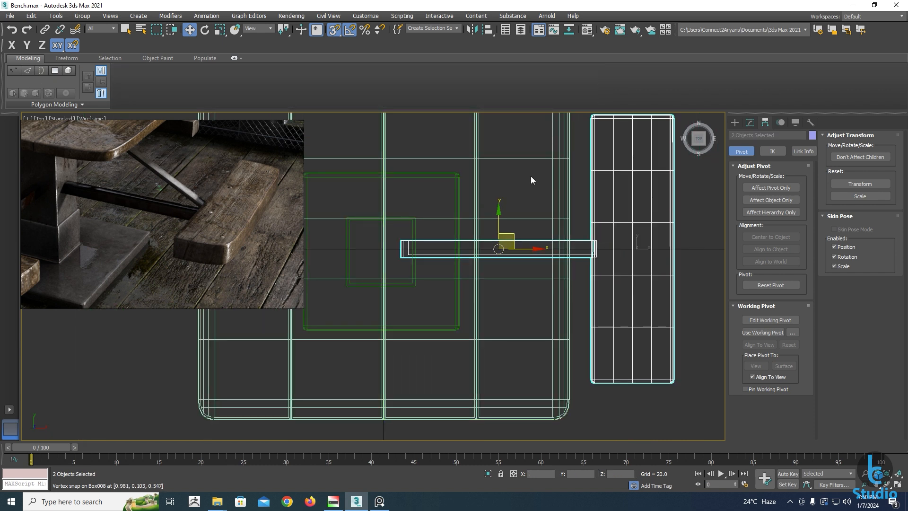
click(82, 16)
click(88, 31)
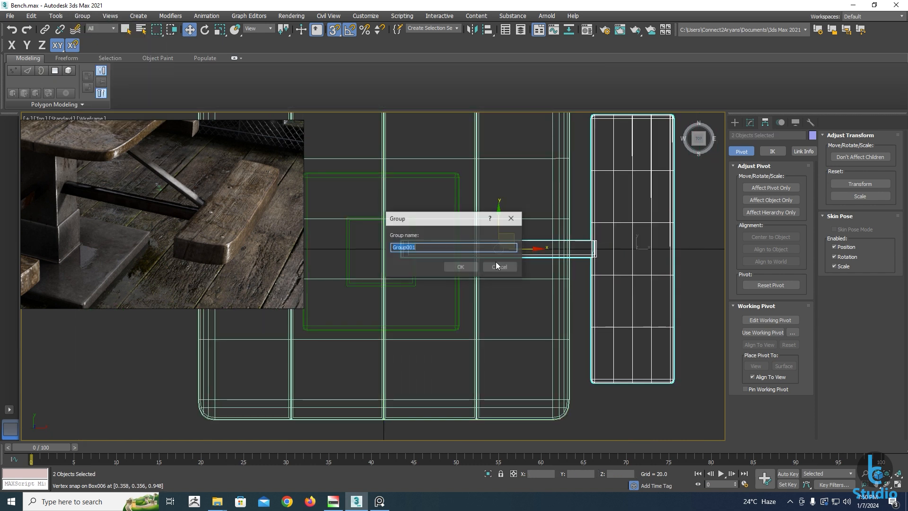
click(466, 269)
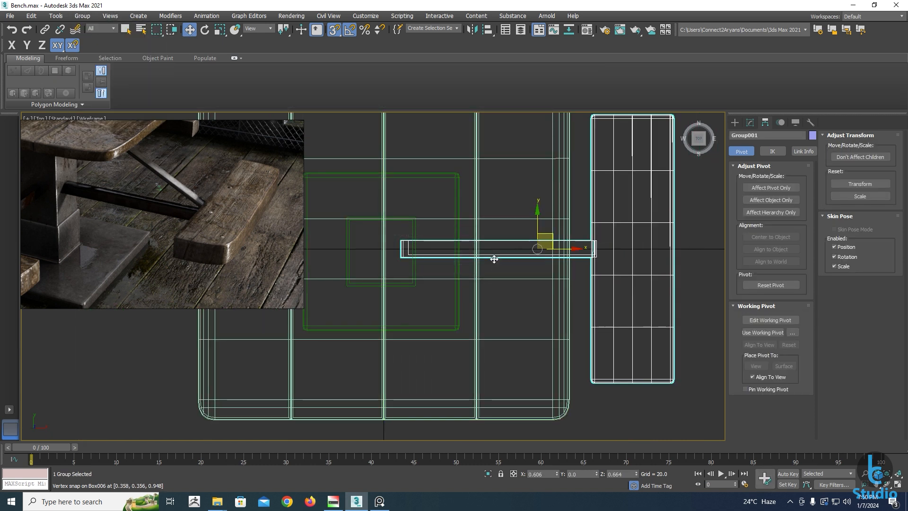
Snap only the new group's pivot to the grid origin at the tabletop's centre and finish pivot editing
click(771, 188)
drag(546, 239, 381, 248)
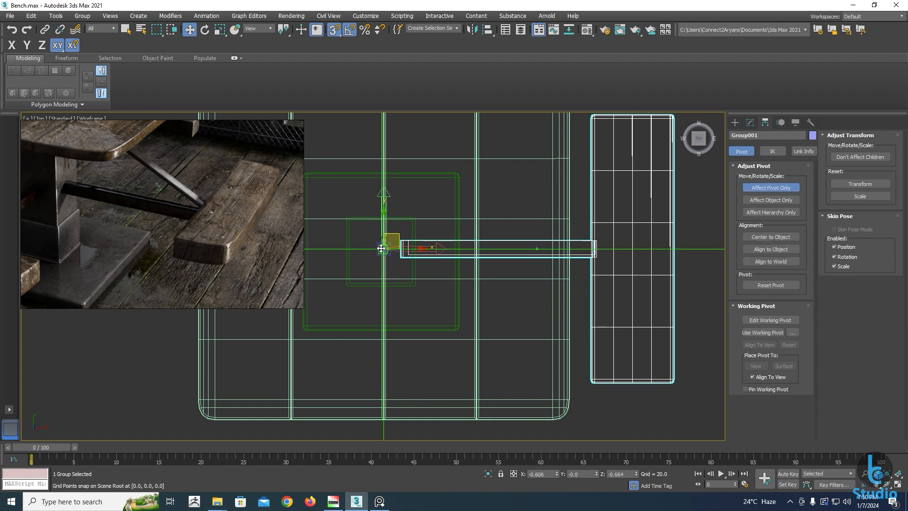
click(771, 187)
With vertex snapping off, rotate-clone the bench group by -90 degrees about the tabletop's centre as three copies
scroll(611, 249, up, 4)
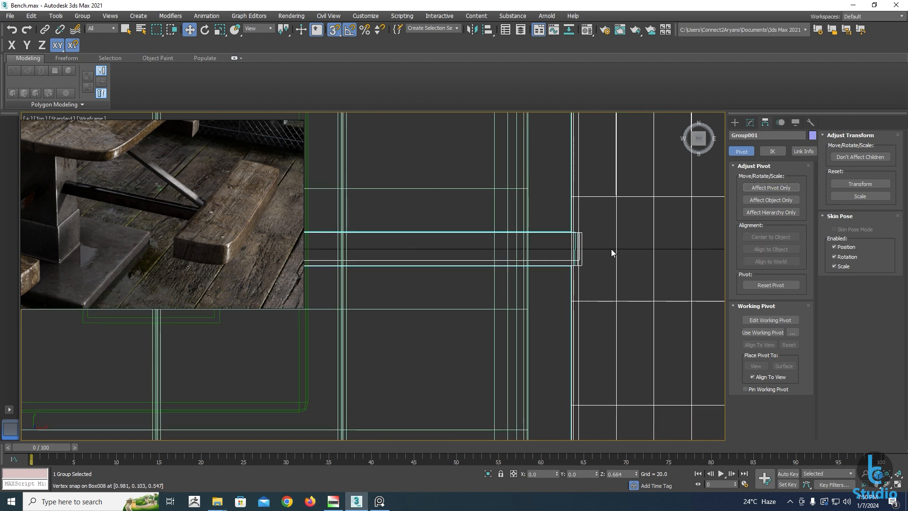
scroll(597, 250, up, 3)
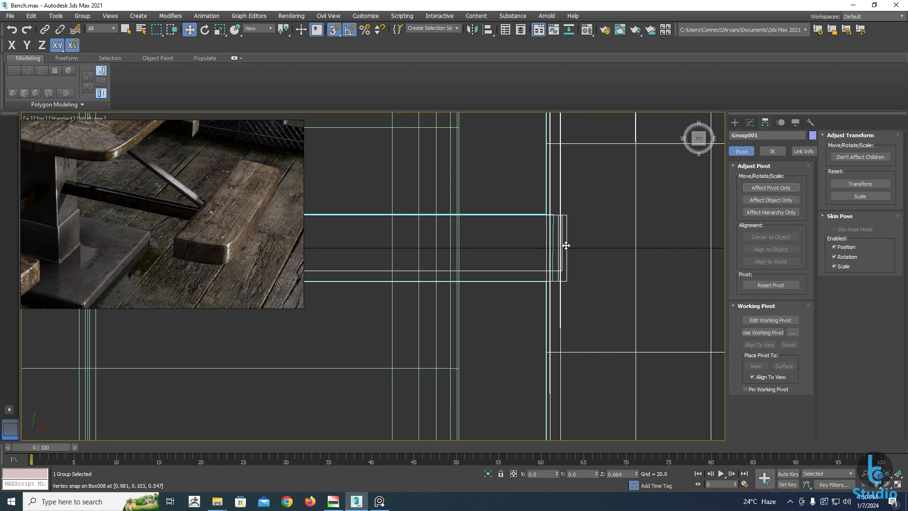
scroll(548, 248, down, 3)
scroll(582, 236, down, 4)
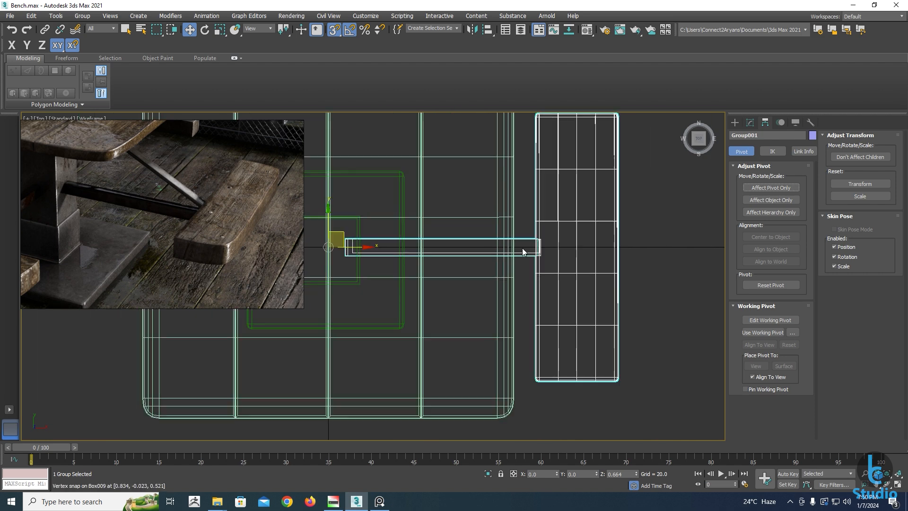
middle_drag(562, 245, 591, 238)
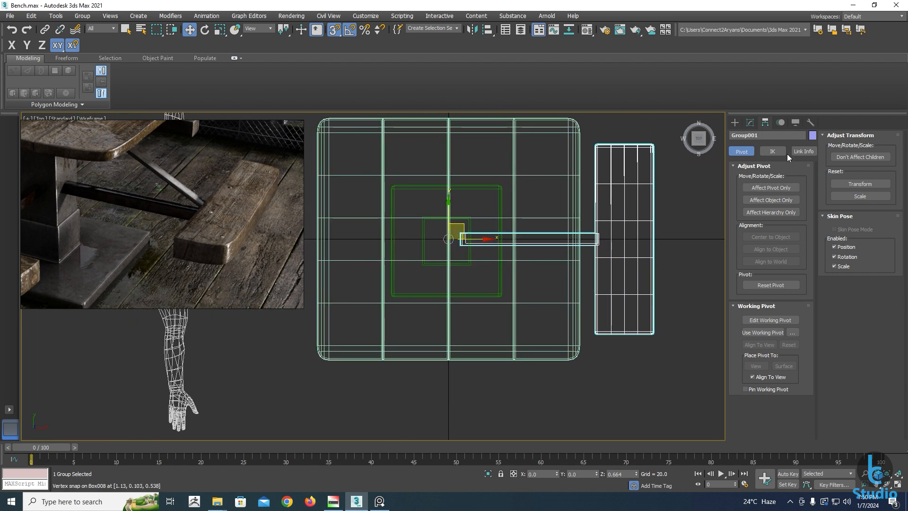
scroll(514, 235, down, 2)
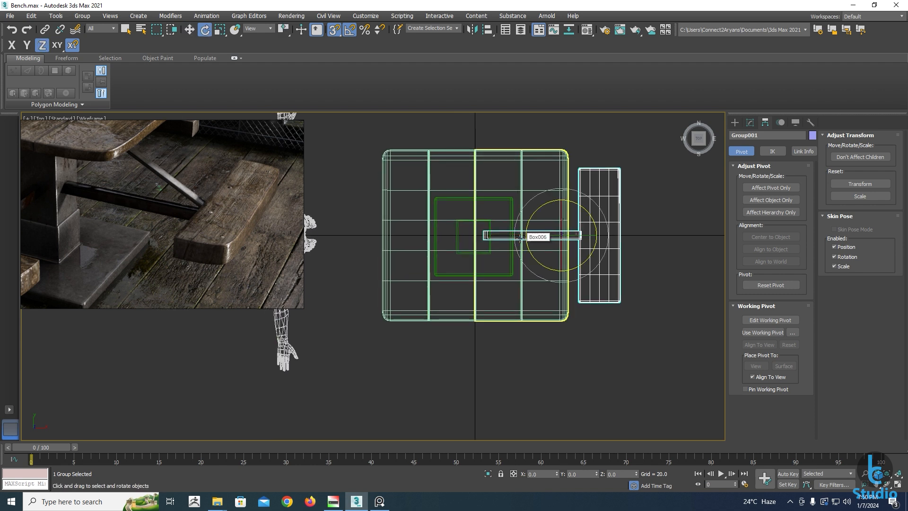
key(e)
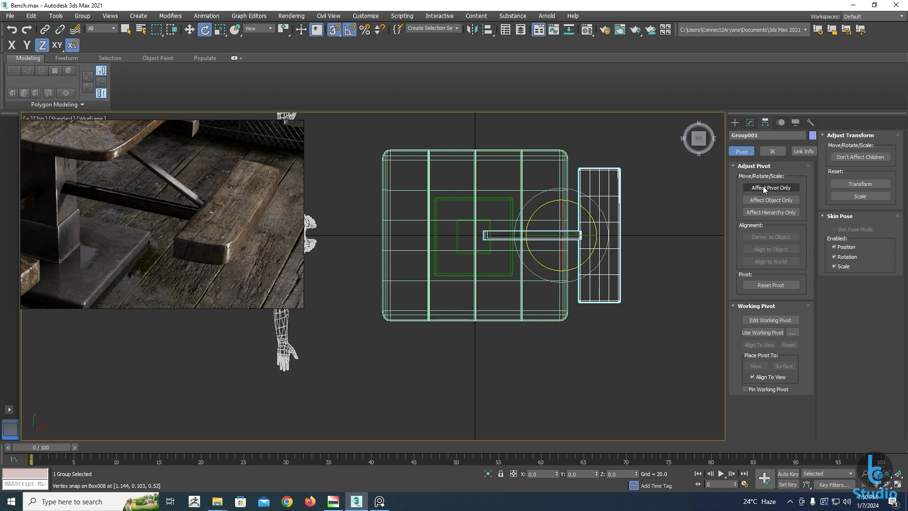
click(763, 186)
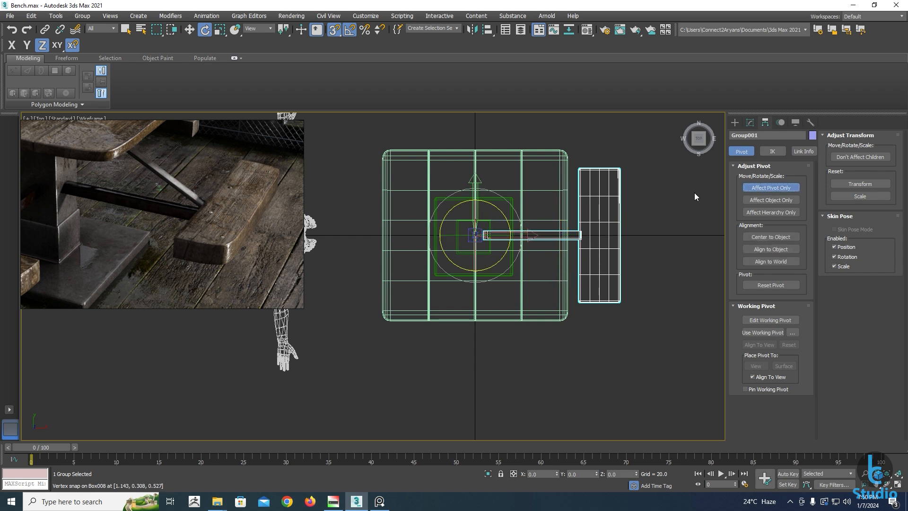
click(772, 187)
key(s)
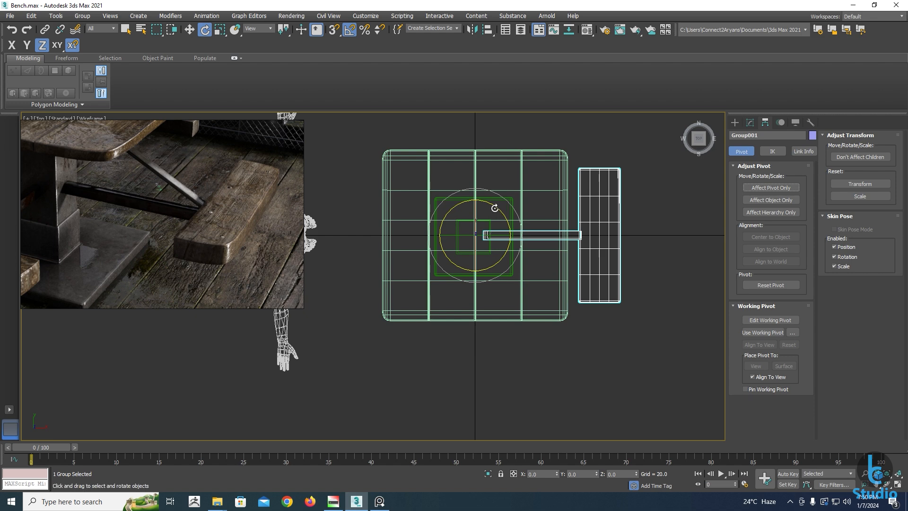
shift+drag(495, 208, 537, 217)
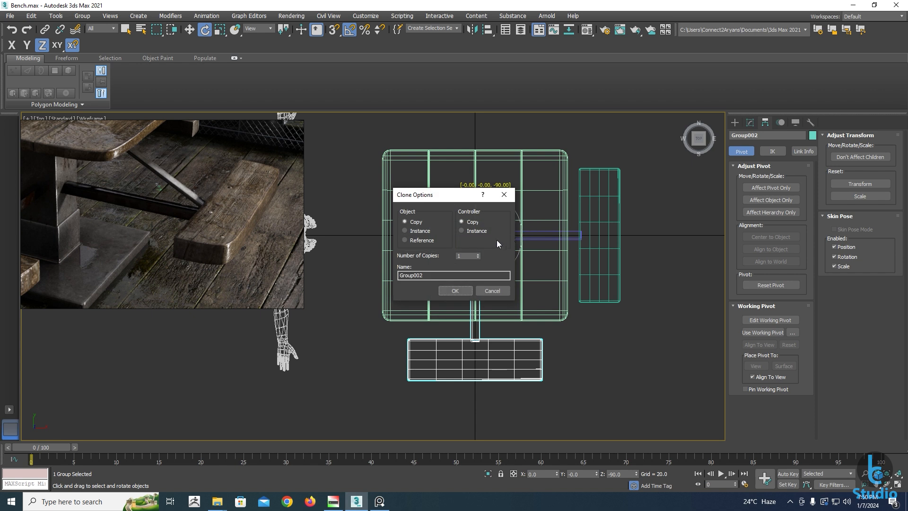
double_click(463, 256)
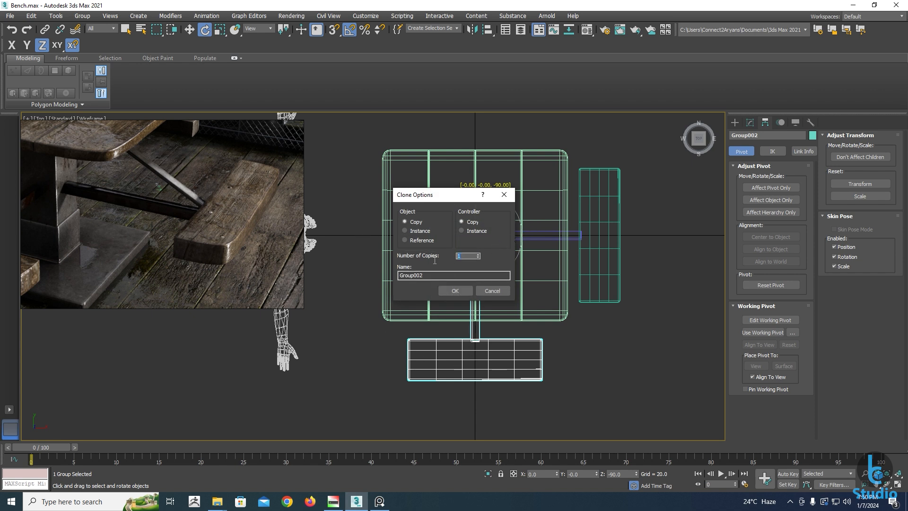
click(456, 291)
Show the whole table shaded in a perspective view and compare its four benches with the reference photo
mouse_move(496, 358)
alt+middle_down()
mouse_move(467, 306)
mouse_move(500, 336)
mouse_move(526, 331)
alt+middle_up()
key(F3)
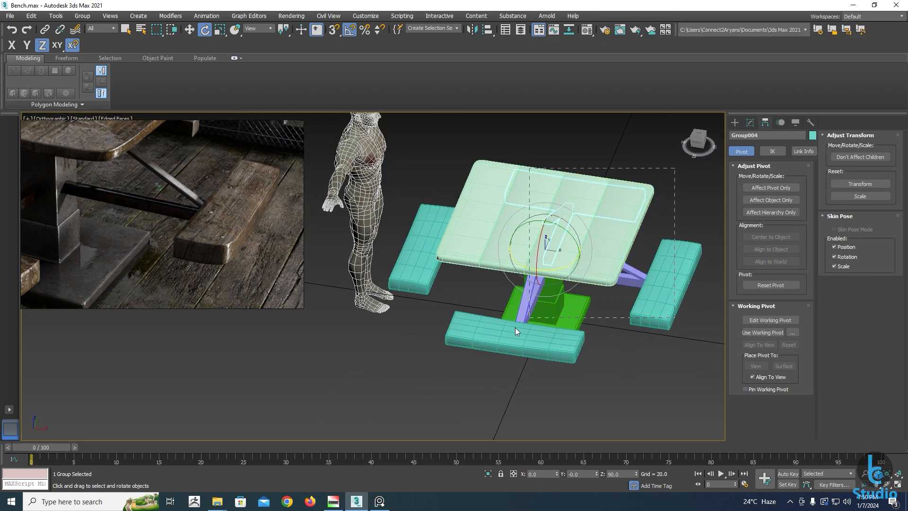
drag(515, 328, 432, 345)
key(z)
middle_drag(408, 327, 492, 305)
scroll(492, 305, down, 1)
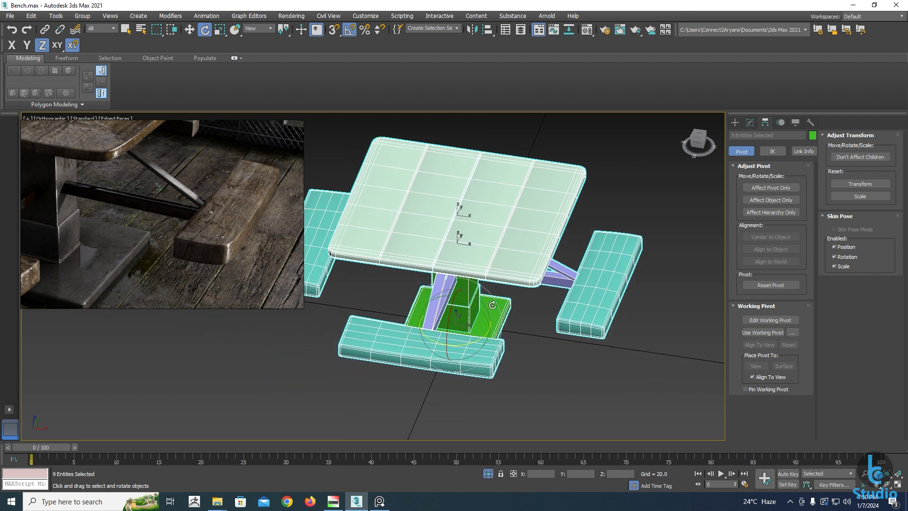
key(p)
scroll(469, 322, down, 3)
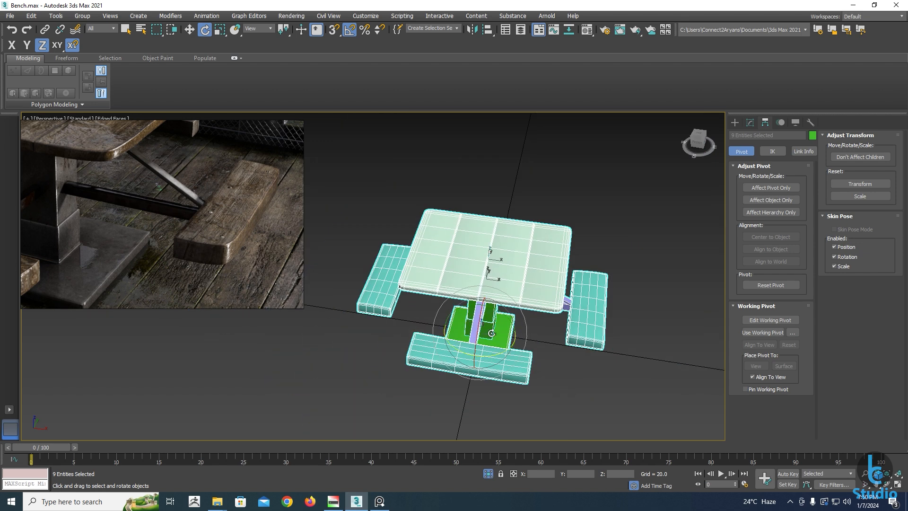
scroll(203, 264, down, 3)
scroll(155, 250, down, 2)
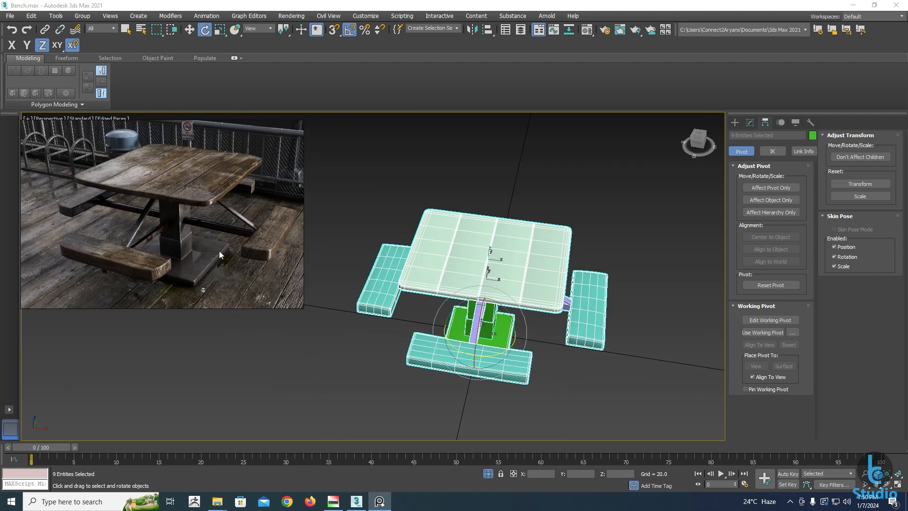
alt+middle_drag(410, 314, 393, 324)
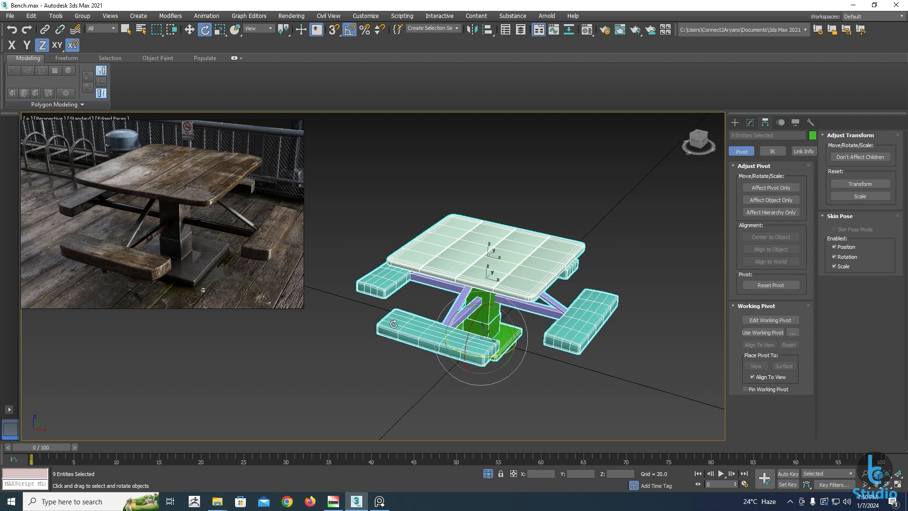
click(495, 403)
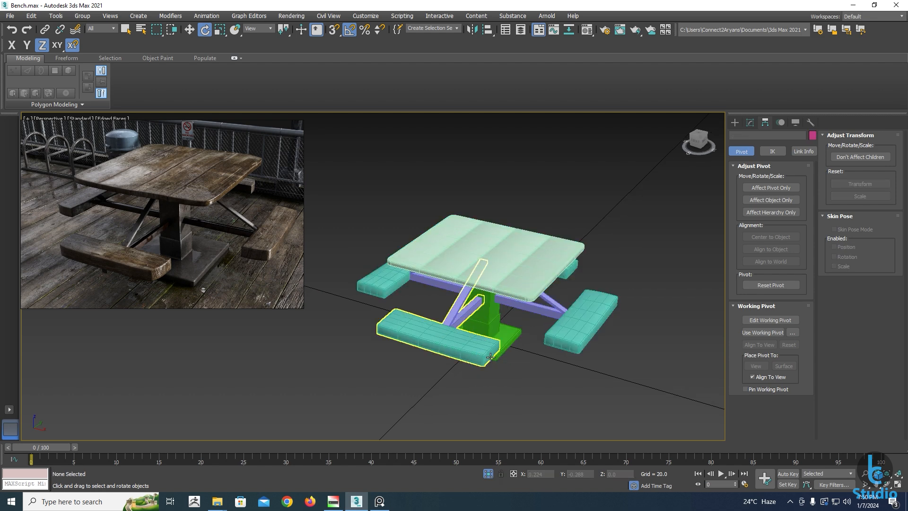
alt+middle_drag(486, 353, 495, 356)
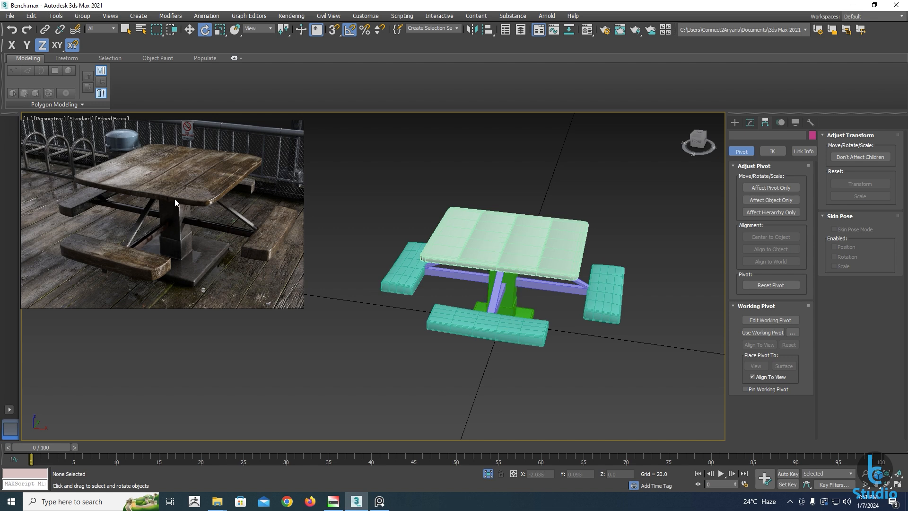
Select both tabletop halves and raise them about 0.071 above the central post in the front view
click(464, 234)
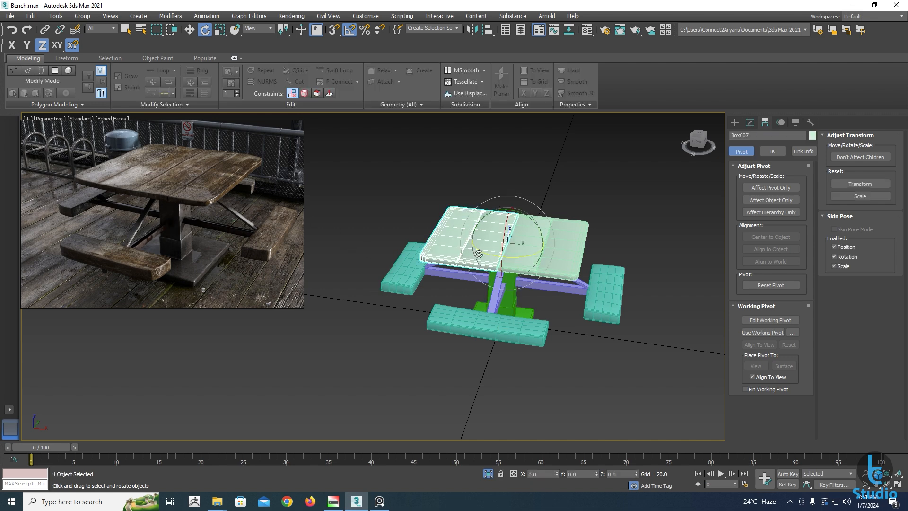
key(f)
key(w)
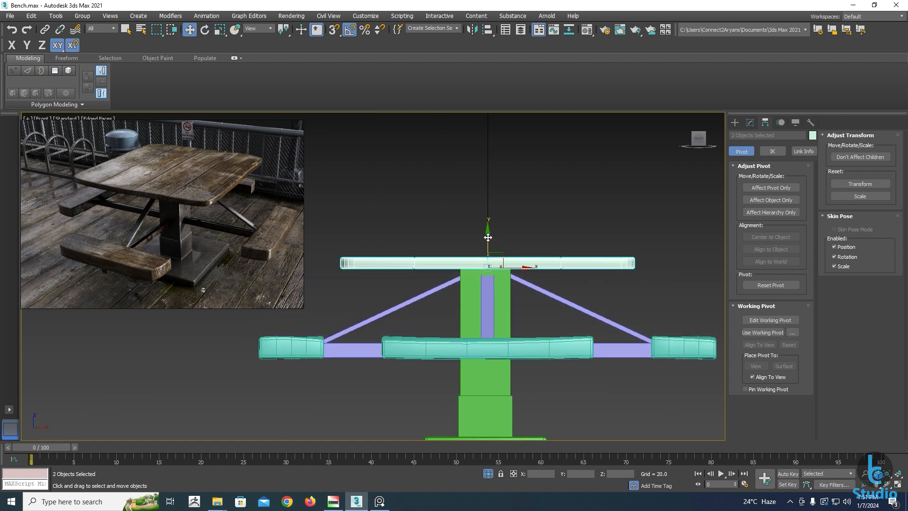
drag(488, 237, 488, 222)
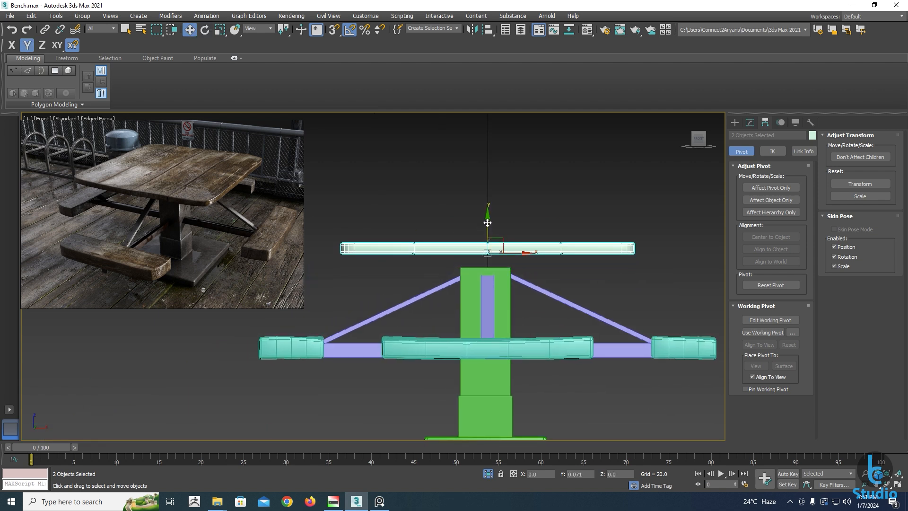
Select the tall central post box and convert it to an Editable Poly
click(485, 271)
click(749, 122)
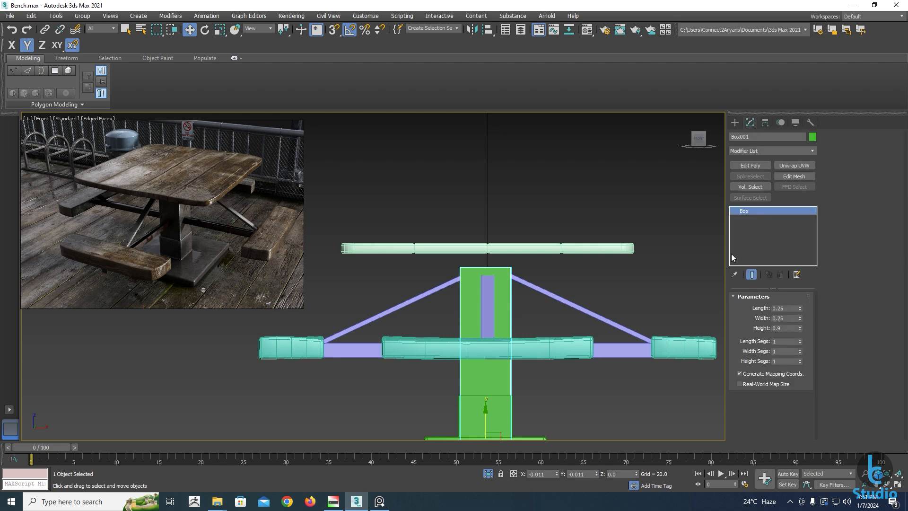
middle_drag(521, 288, 525, 227)
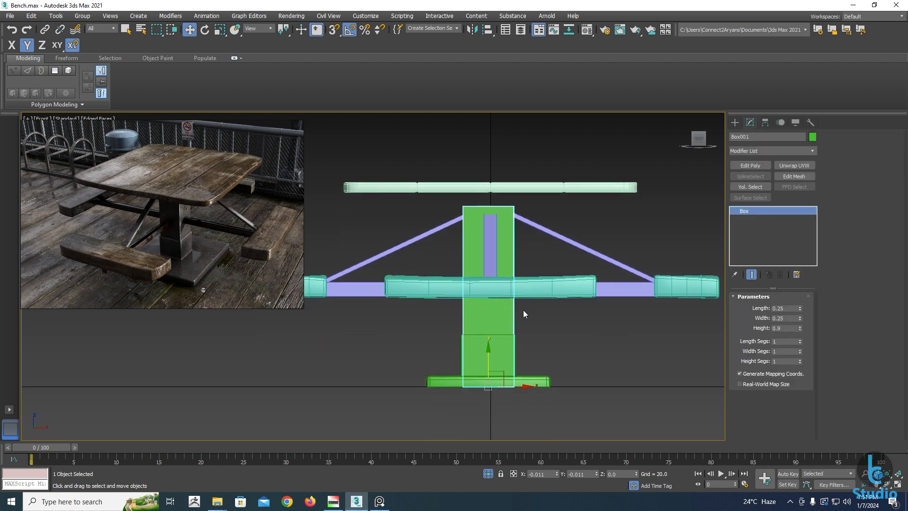
right_click(494, 322)
mouse_move(535, 420)
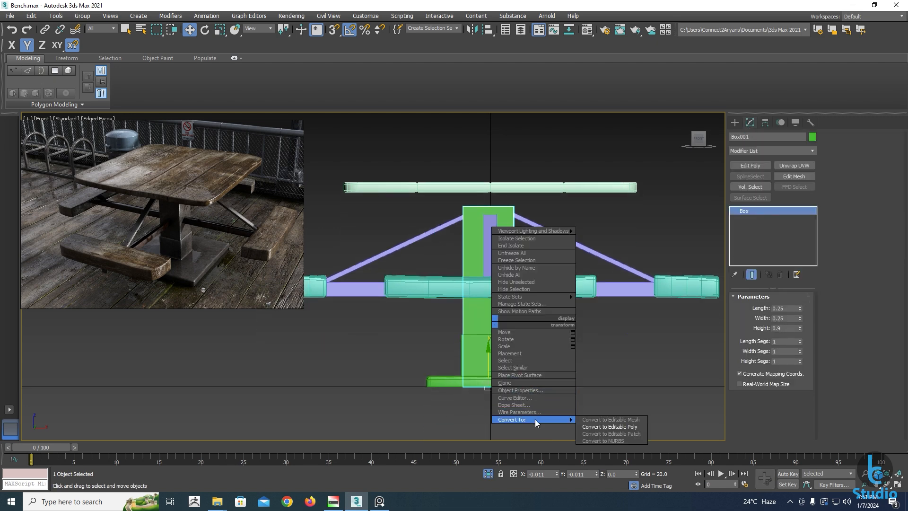
click(608, 426)
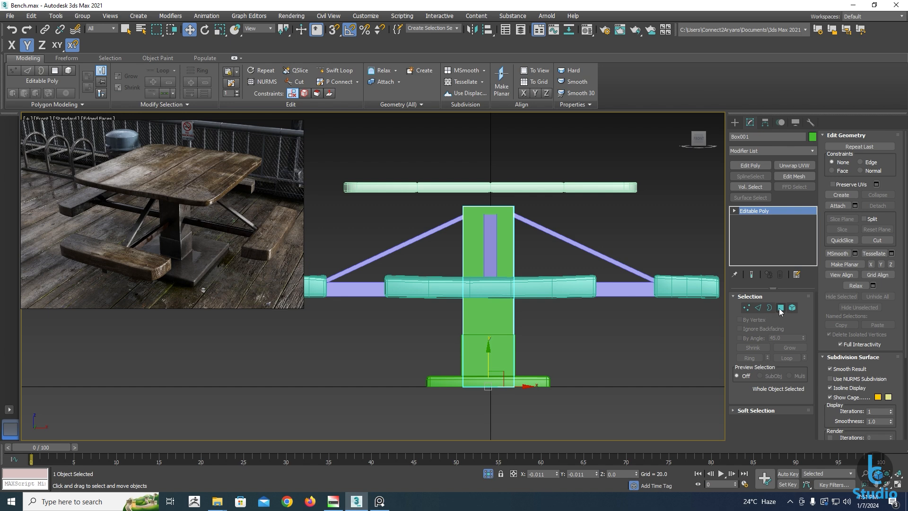
Select only the bottom polygon of the central post and delete it
click(781, 308)
drag(399, 421, 399, 421)
alt+drag(375, 160, 558, 333)
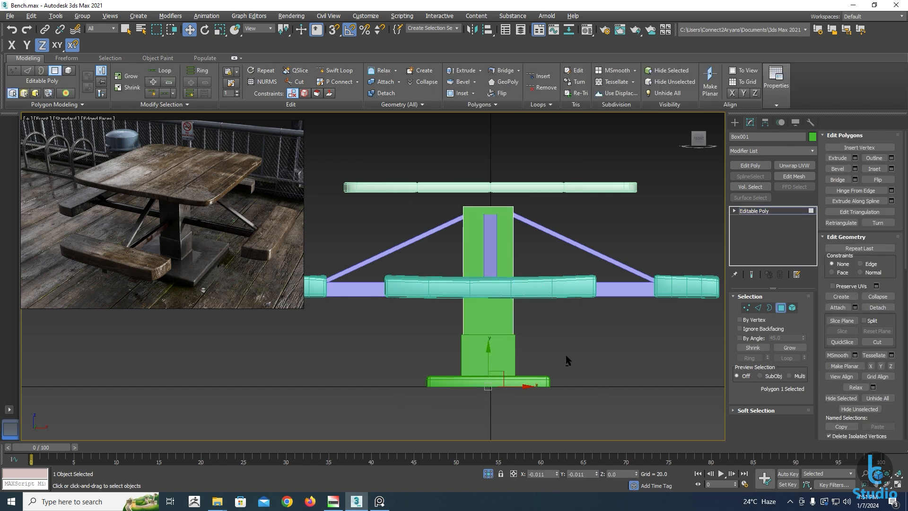
alt+middle_drag(566, 356, 510, 372)
key(Delete)
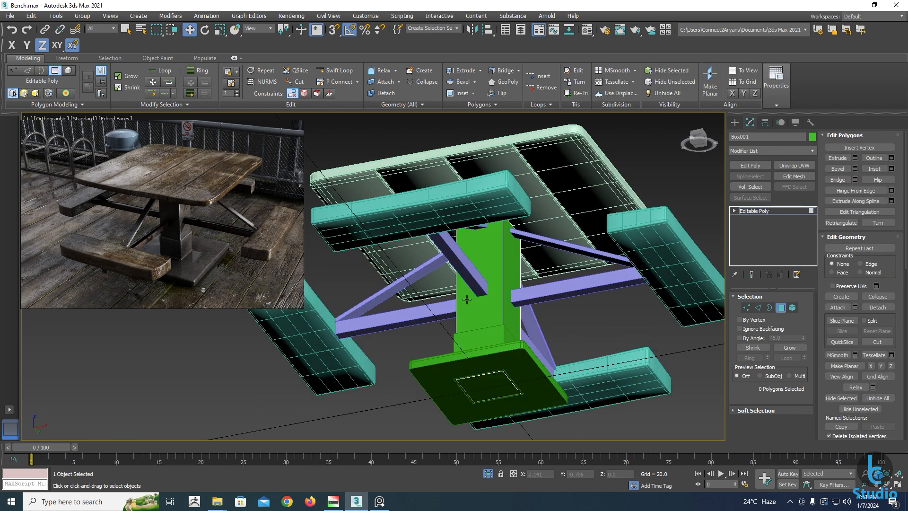
Select the four top vertices of the central post and raise them to Z 0.974 so the post meets the tabletop's underside
alt+middle_drag(501, 264, 564, 283)
click(747, 308)
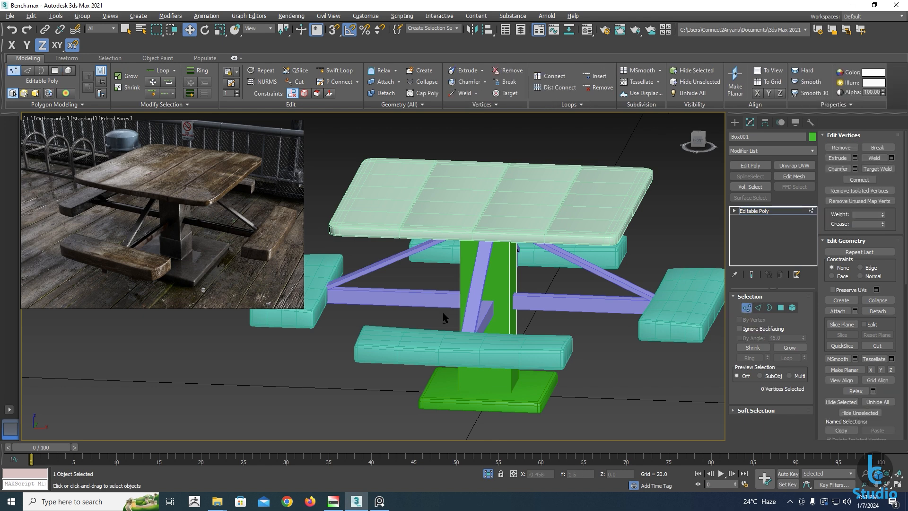
alt+middle_drag(443, 312, 541, 196)
drag(382, 251, 382, 251)
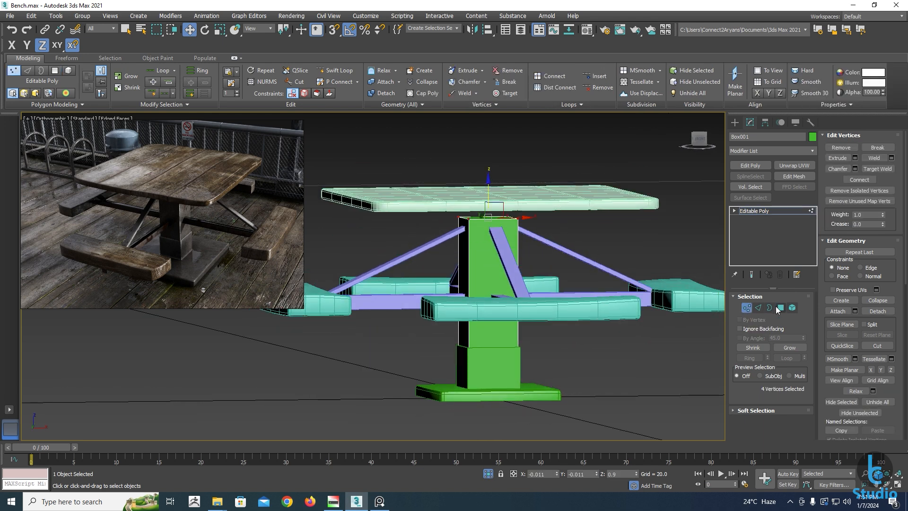
click(782, 308)
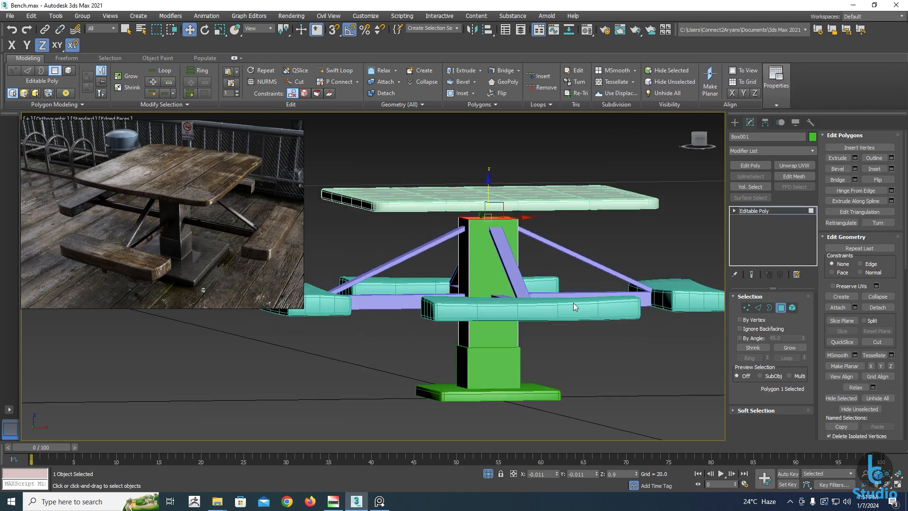
click(746, 308)
drag(420, 158, 575, 277)
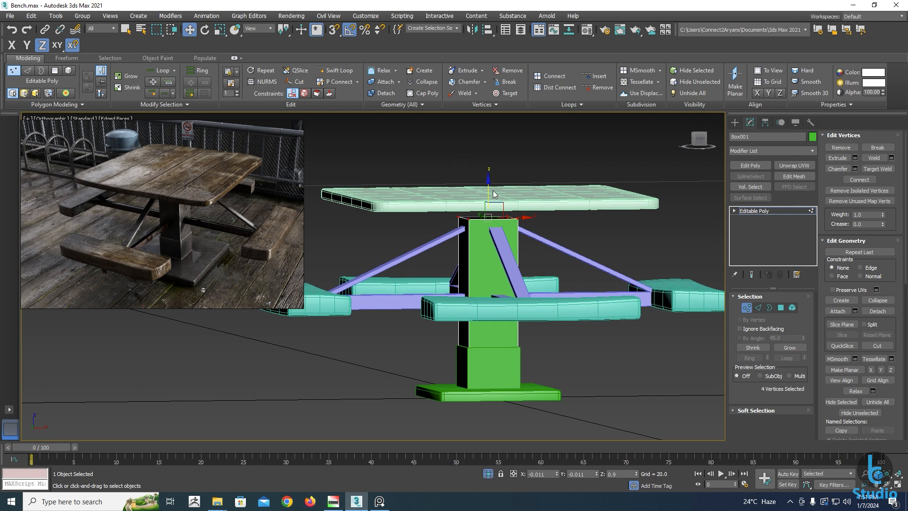
drag(488, 187, 482, 189)
scroll(485, 189, up, 4)
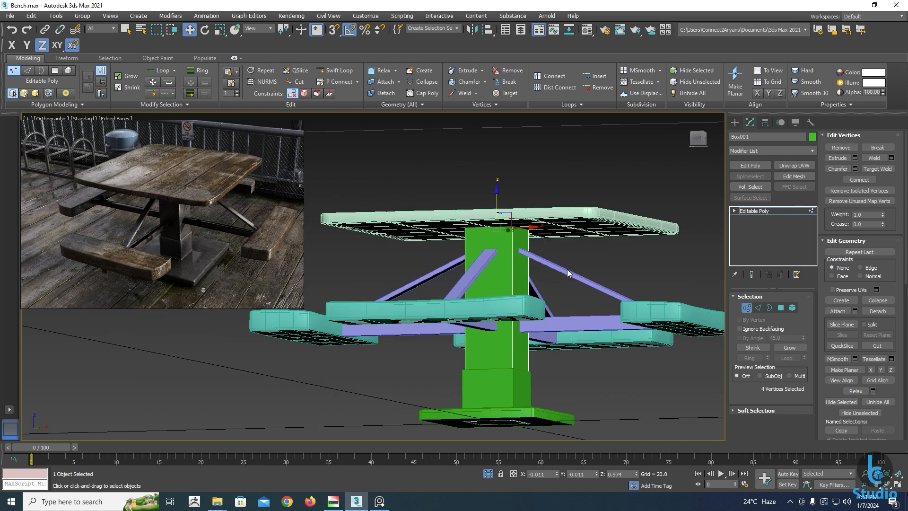
scroll(566, 269, down, 5)
click(747, 308)
Return to the perspective view, inspect the far-side bench's support joint, and ungroup that bench from its supports
key(p)
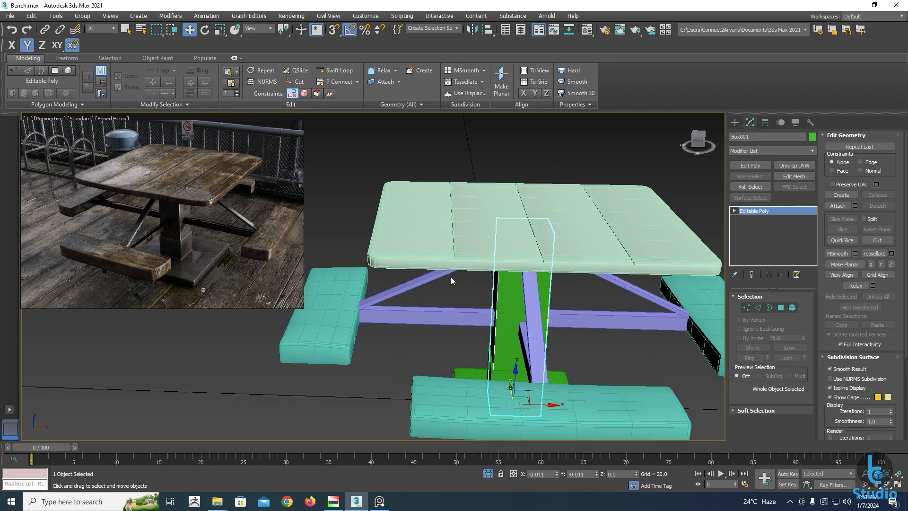
alt+middle_drag(451, 277, 489, 286)
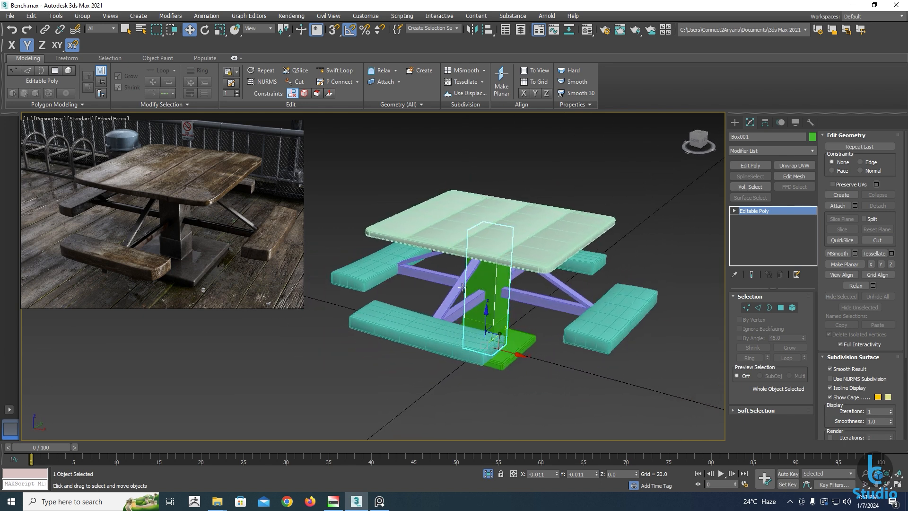
scroll(375, 257, up, 6)
click(375, 257)
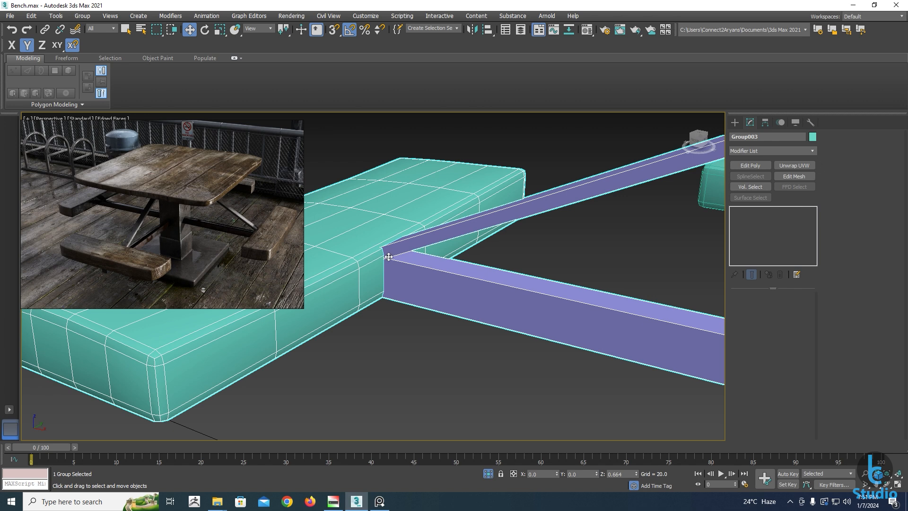
scroll(362, 265, down, 2)
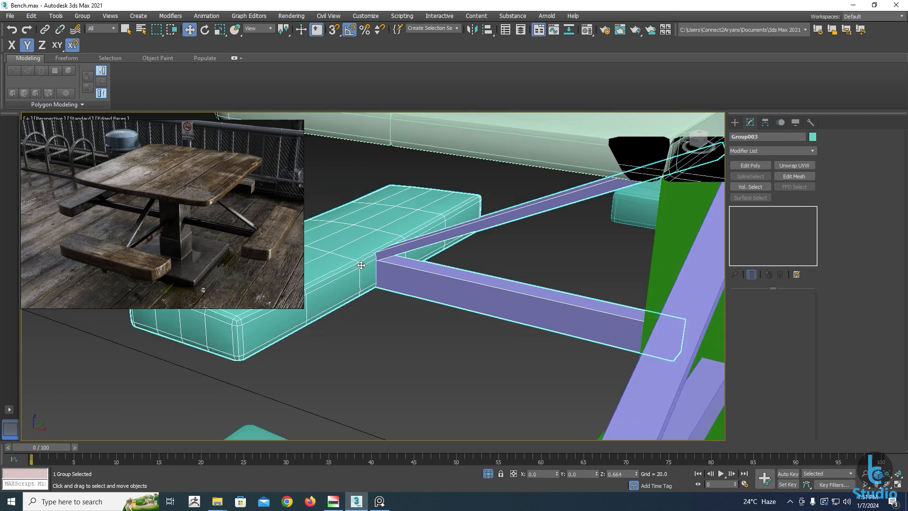
scroll(361, 265, down, 4)
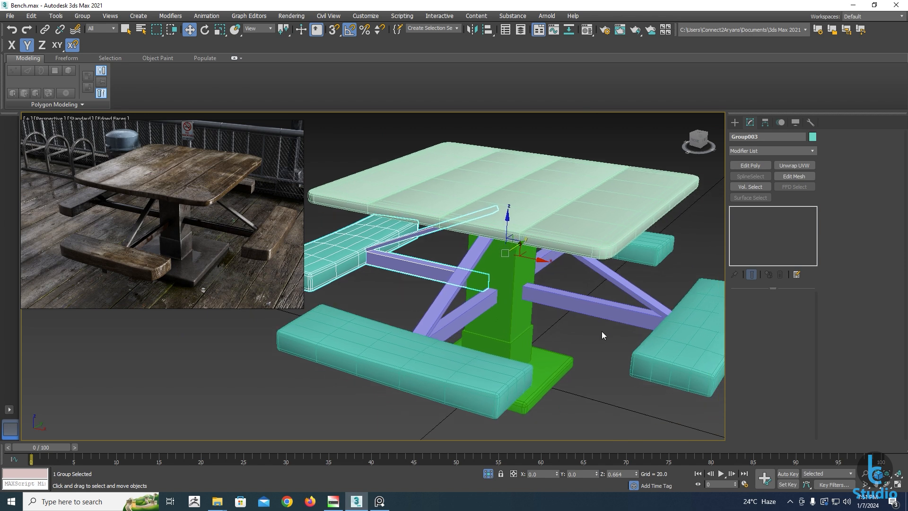
click(82, 16)
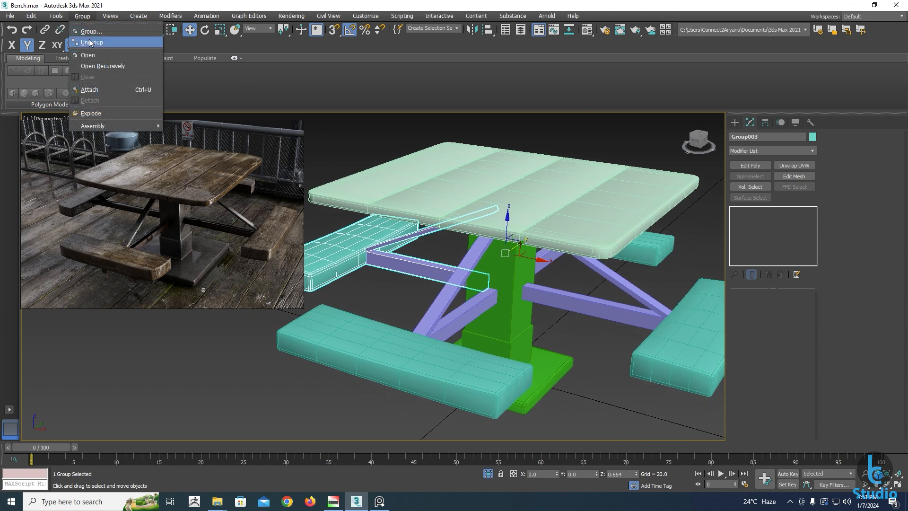
click(90, 43)
Ungroup the three remaining benches from their metal supports
click(402, 369)
click(83, 15)
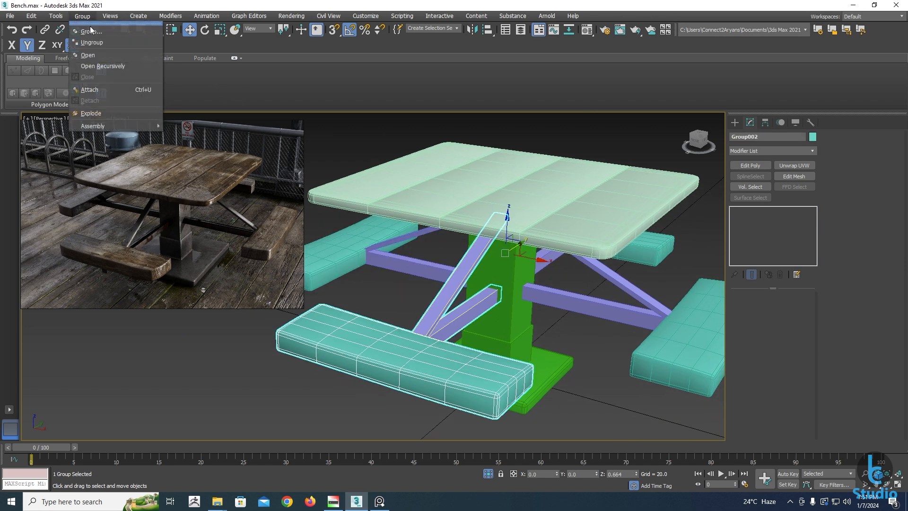
click(92, 42)
click(677, 331)
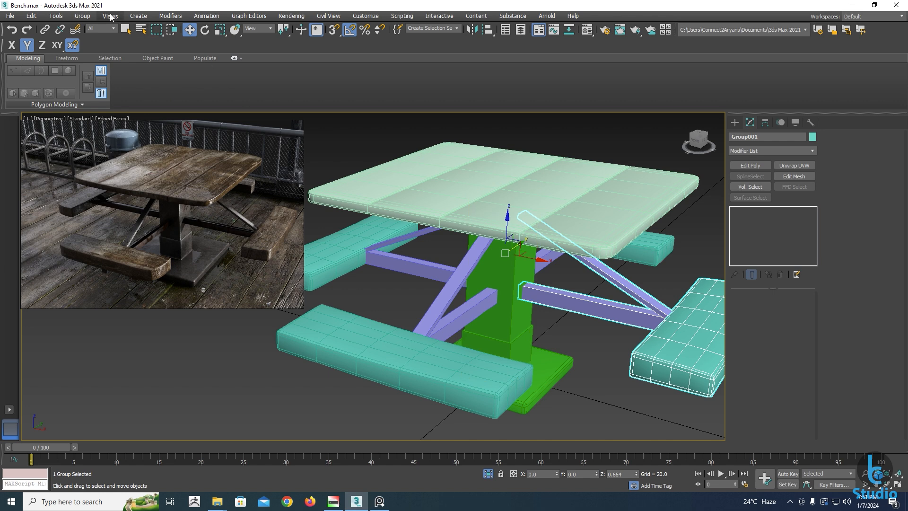
click(87, 17)
click(90, 43)
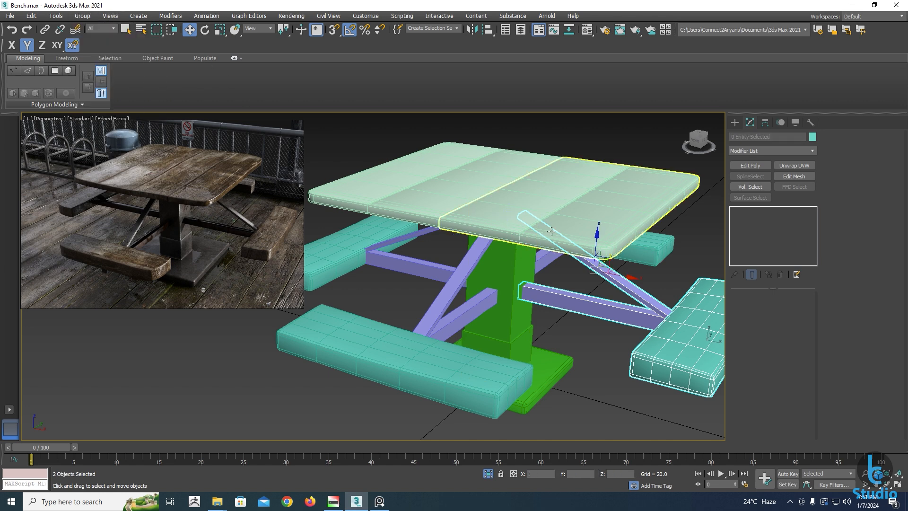
click(629, 256)
click(79, 15)
click(90, 42)
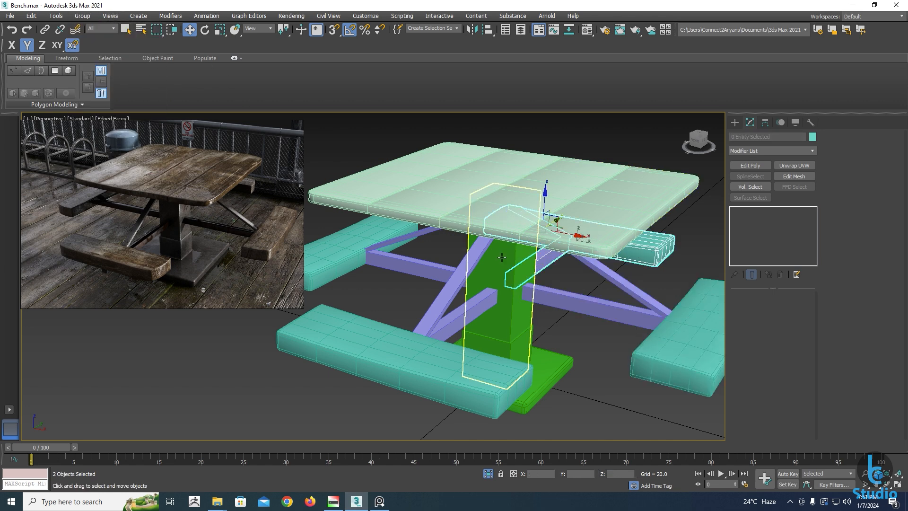
Select all four bench seats and apply one shared FFD 2x2x2 modifier to them
middle_drag(690, 346, 691, 294)
click(691, 294)
ctrl+click(640, 204)
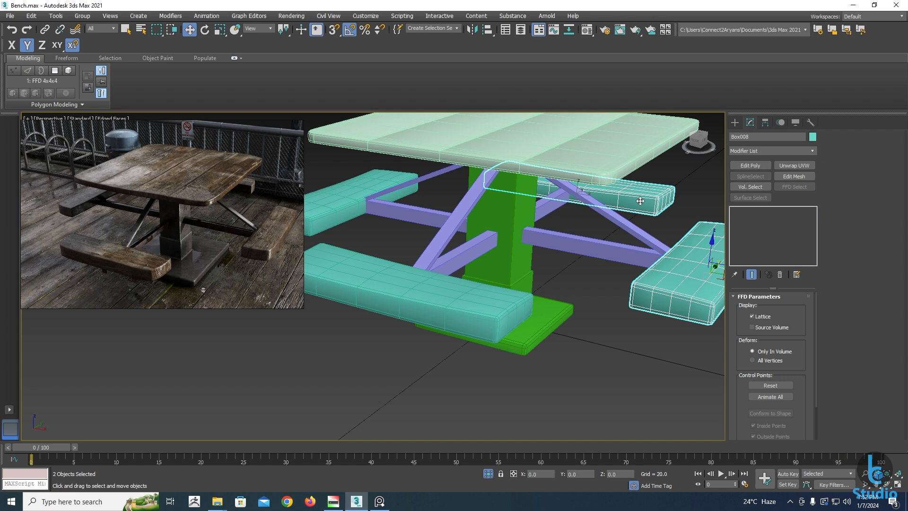
ctrl+click(455, 300)
ctrl+click(347, 205)
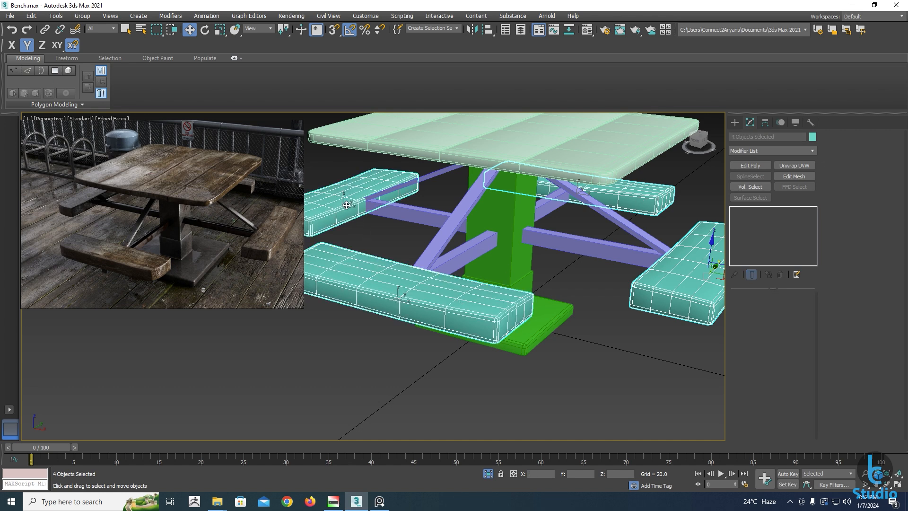
click(813, 152)
key(f)
key(f)
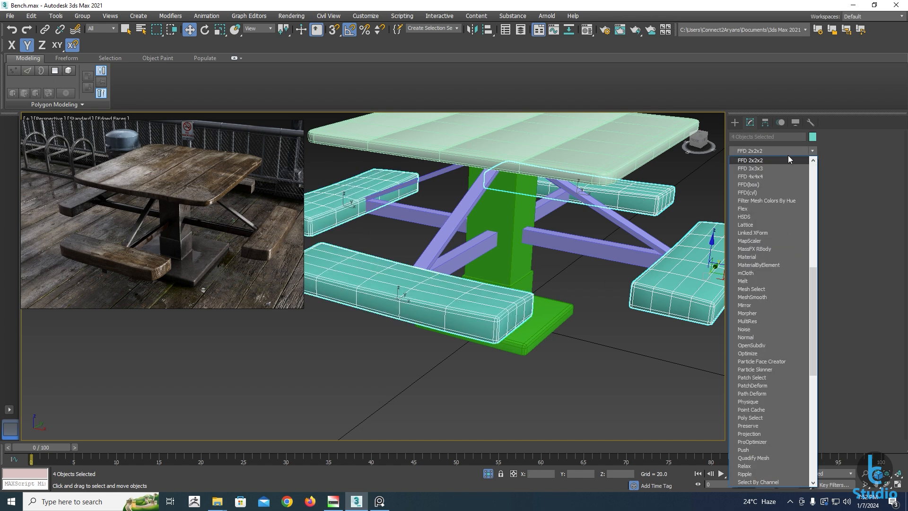
click(774, 164)
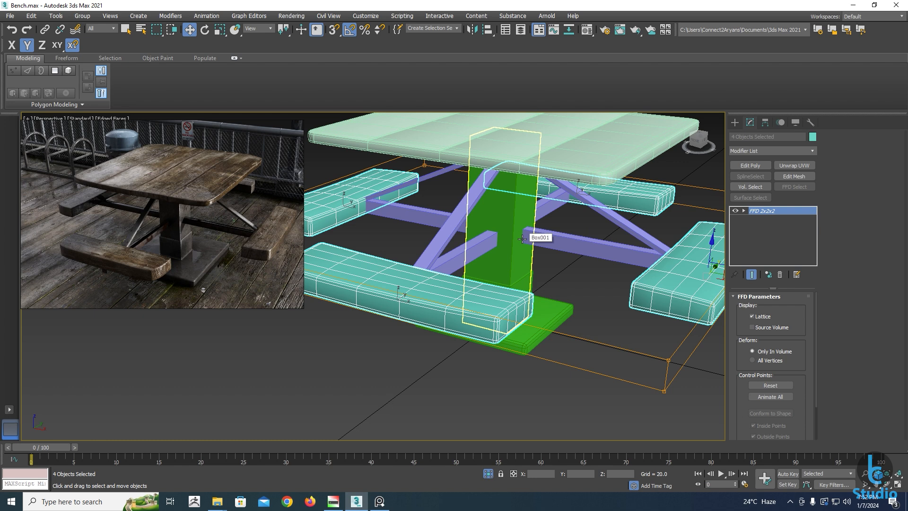
Show the table in the front view and work on the Control Points level of the seats' FFD 2x2x2 modifier
key(f)
middle_drag(494, 278, 722, 279)
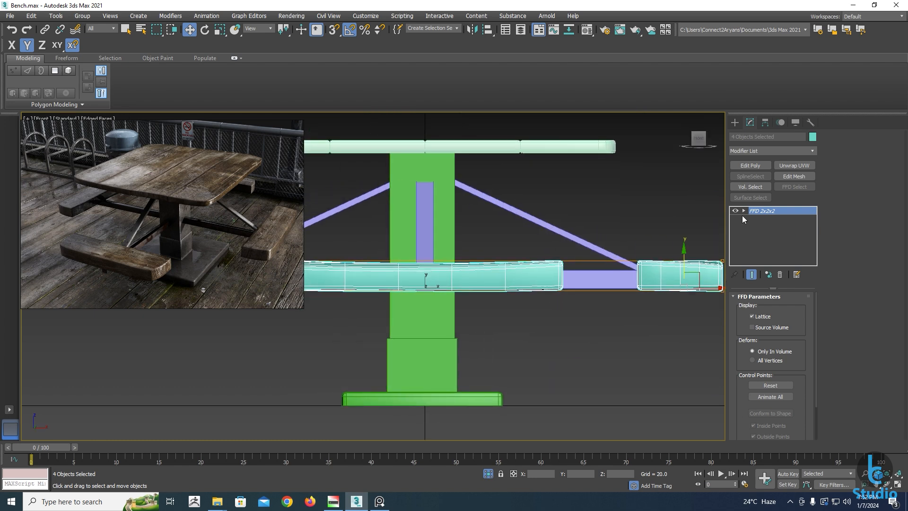
click(744, 211)
click(769, 219)
scroll(615, 267, down, 3)
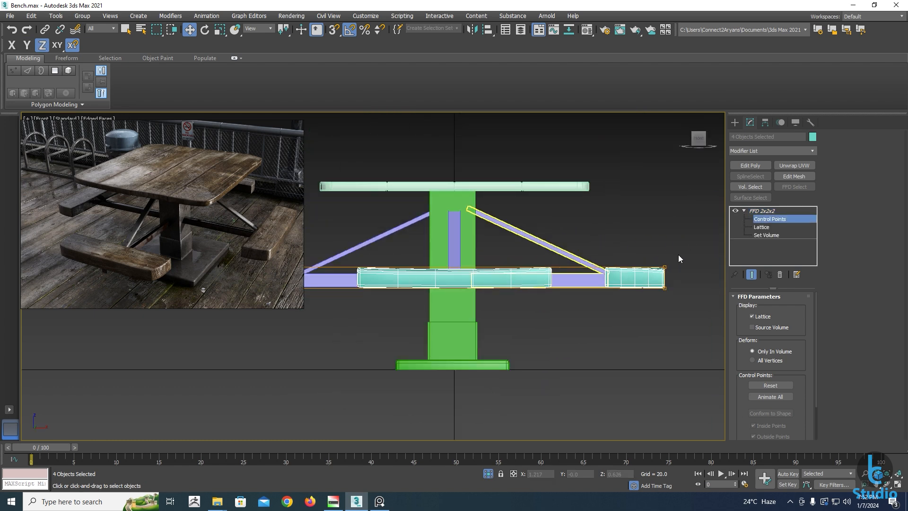
middle_drag(402, 280, 458, 282)
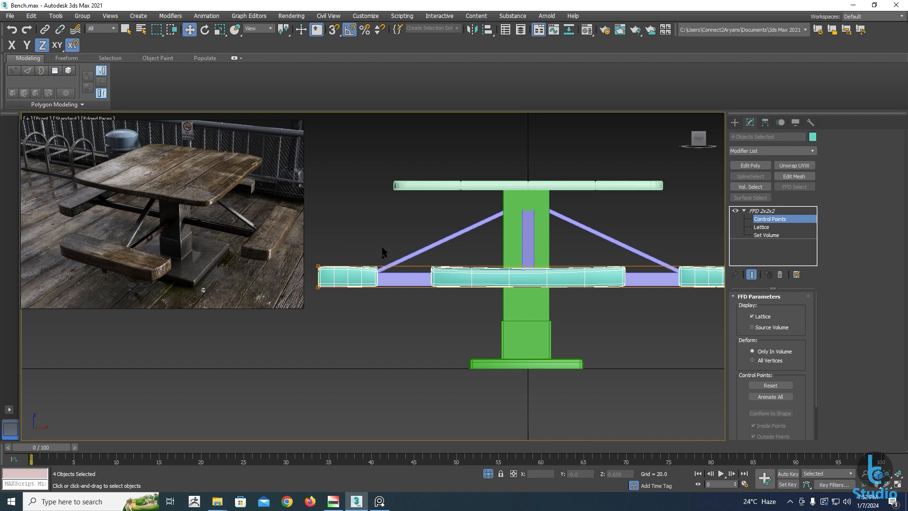
Select the upper FFD control points of the four bench seats and raise them slightly to thicken the seats
drag(382, 247, 311, 276)
scroll(512, 280, up, 5)
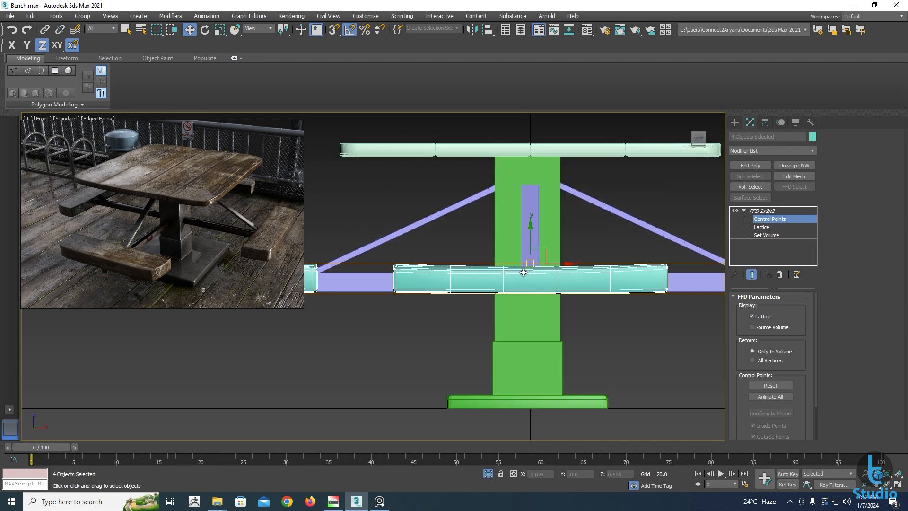
alt+middle_drag(513, 280, 446, 287)
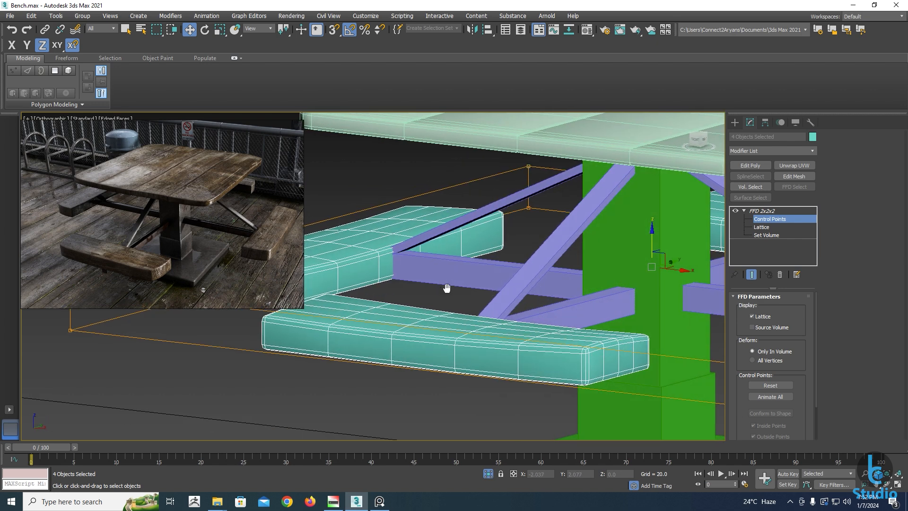
scroll(476, 280, down, 4)
scroll(517, 266, up, 4)
middle_drag(502, 259, 503, 276)
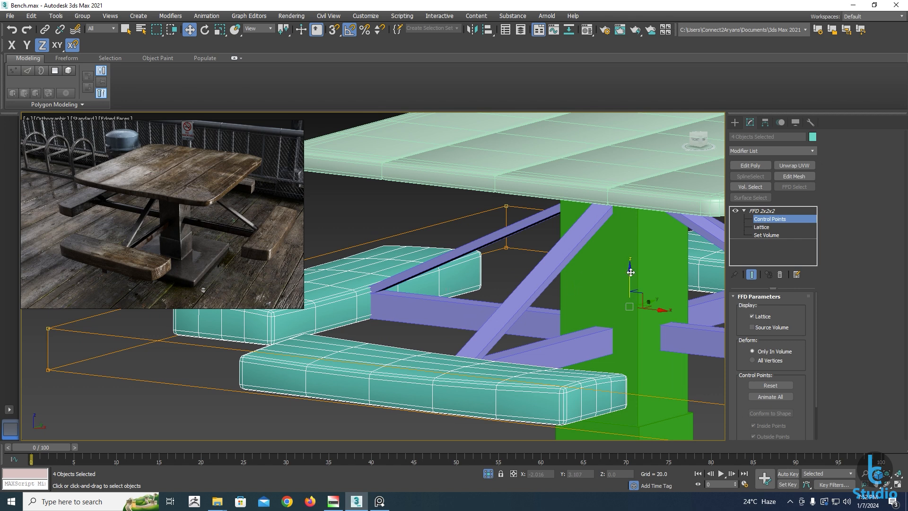
drag(631, 272, 630, 267)
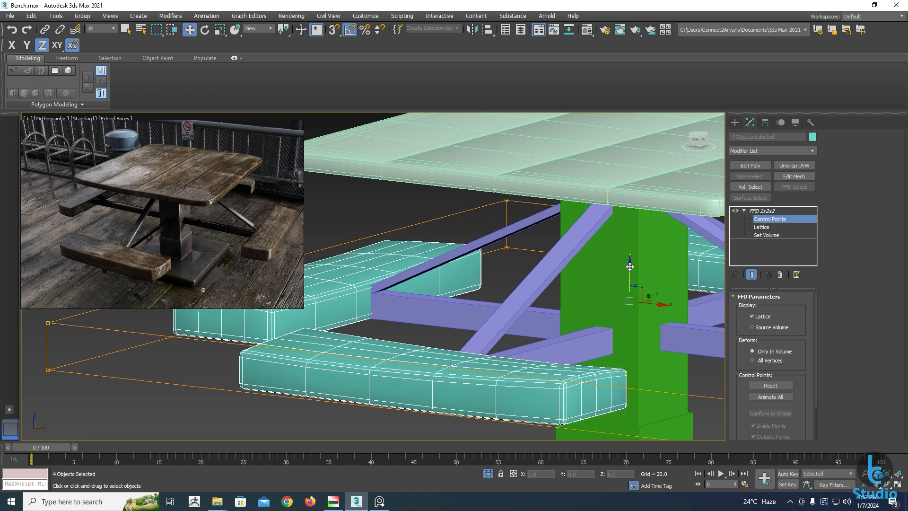
Select the lower FFD control points of the bench seats and move them down about 0.013
click(559, 285)
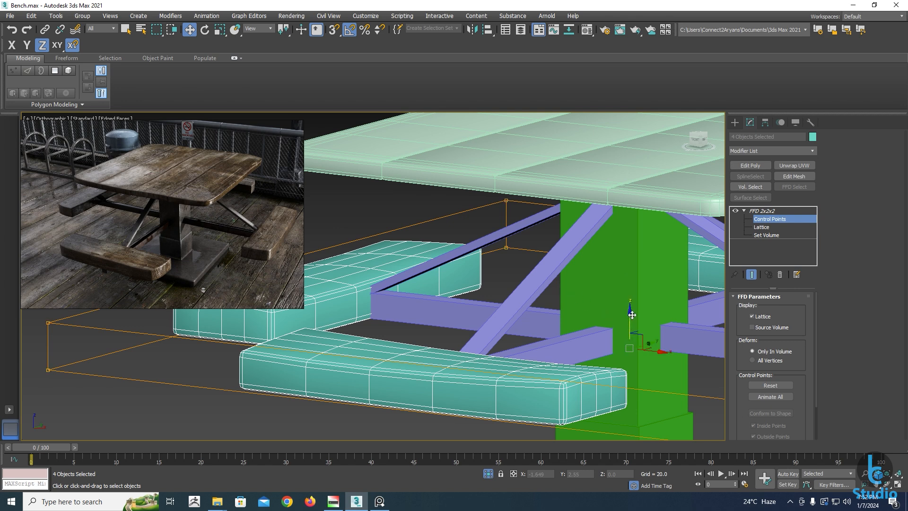
drag(630, 315, 625, 320)
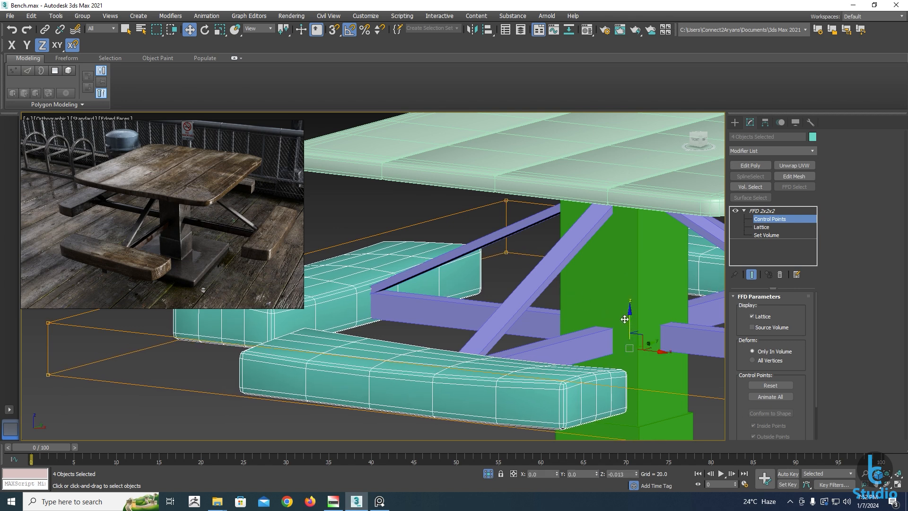
key(ctrl+z)
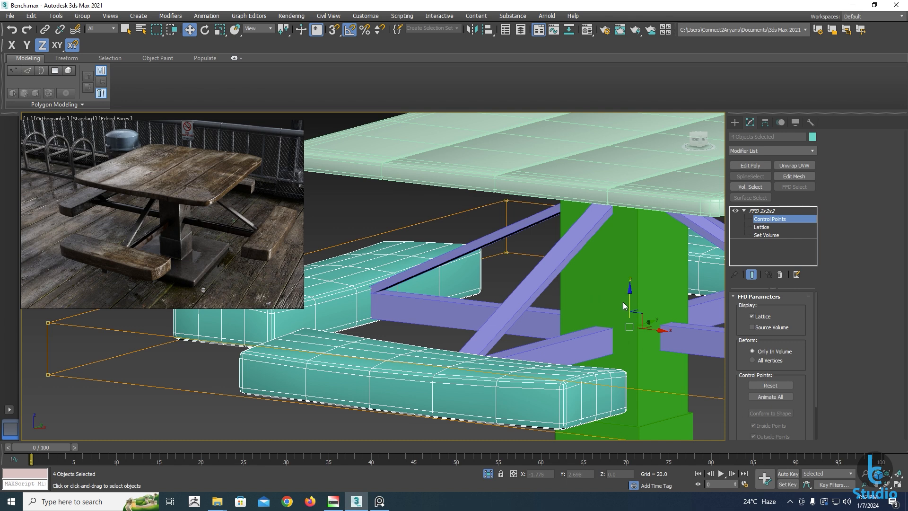
Fine-tune the height of all seat lattice control points against the enlarged reference photo's bench joint, finishing with a downward move of about 0.015
drag(628, 294, 620, 290)
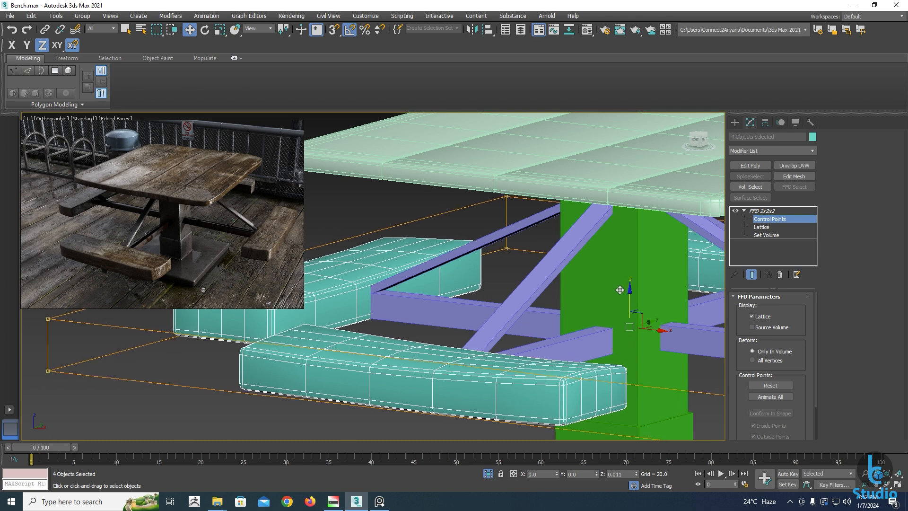
drag(620, 290, 620, 286)
scroll(88, 203, up, 8)
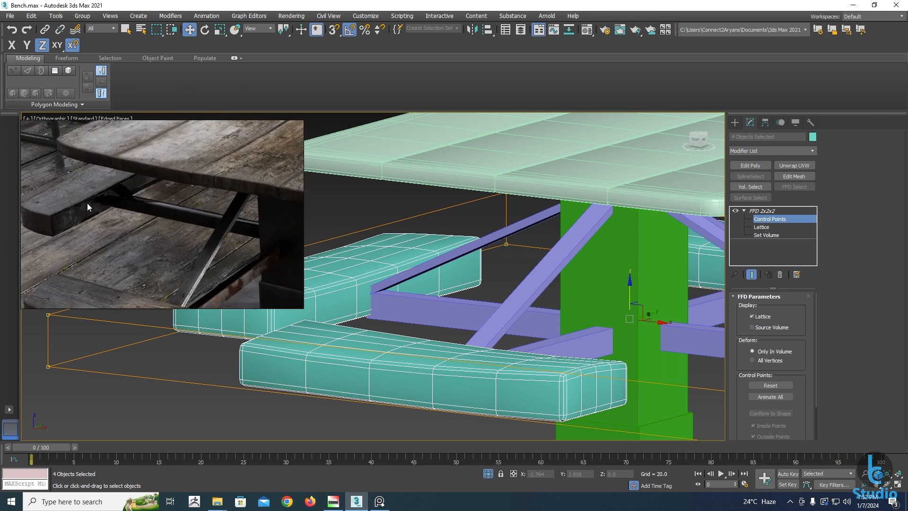
scroll(155, 208, down, 3)
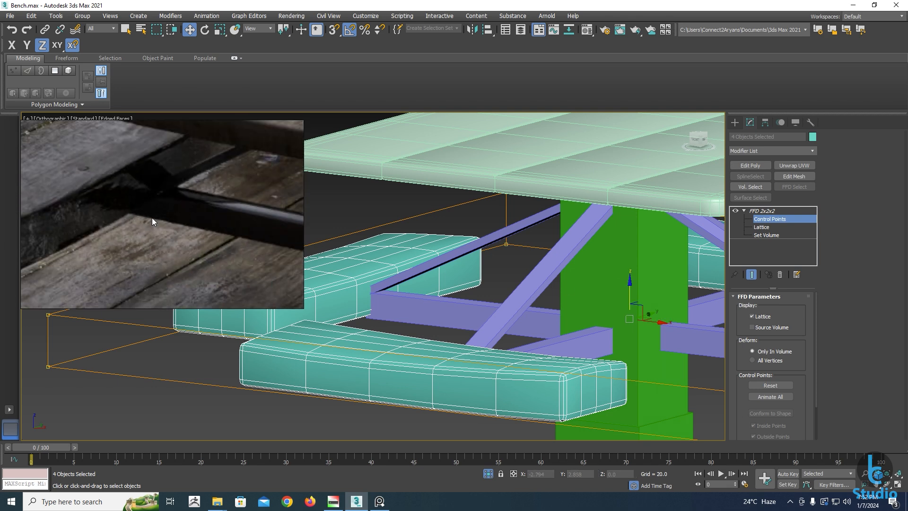
scroll(151, 217, down, 3)
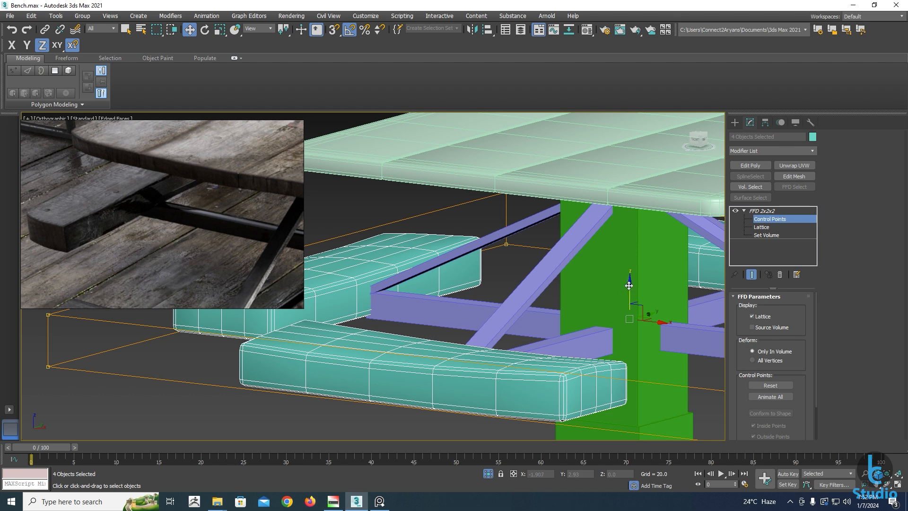
drag(630, 285, 623, 290)
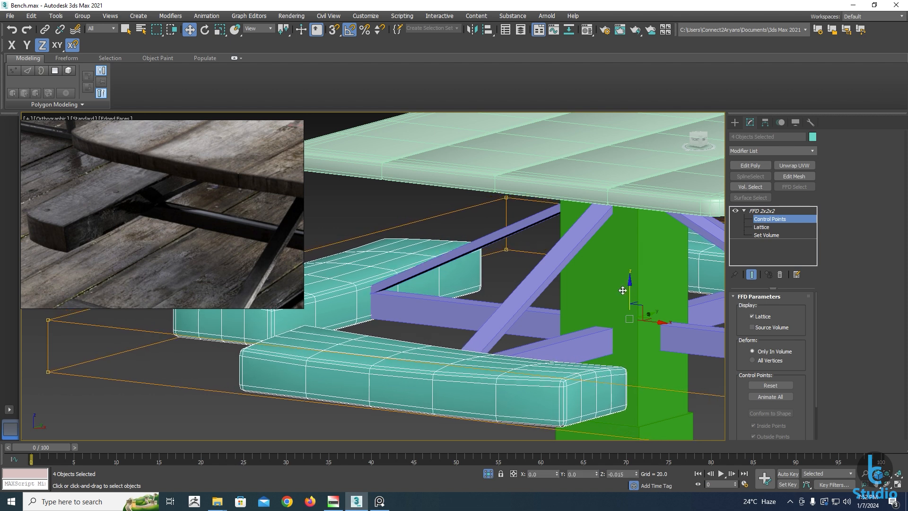
key(z)
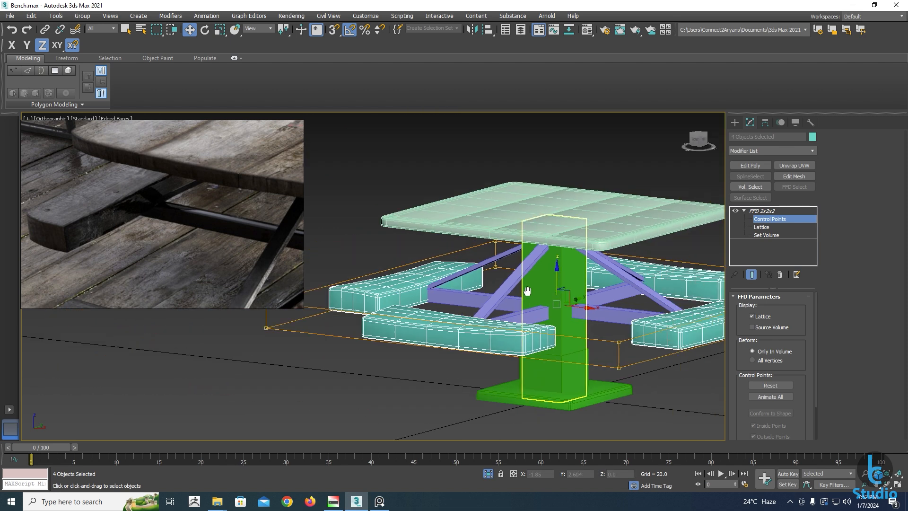
Convert the four bench seats to Editable Poly and show the table in the perspective view beside the whole reference photo
right_click(524, 294)
mouse_move(559, 390)
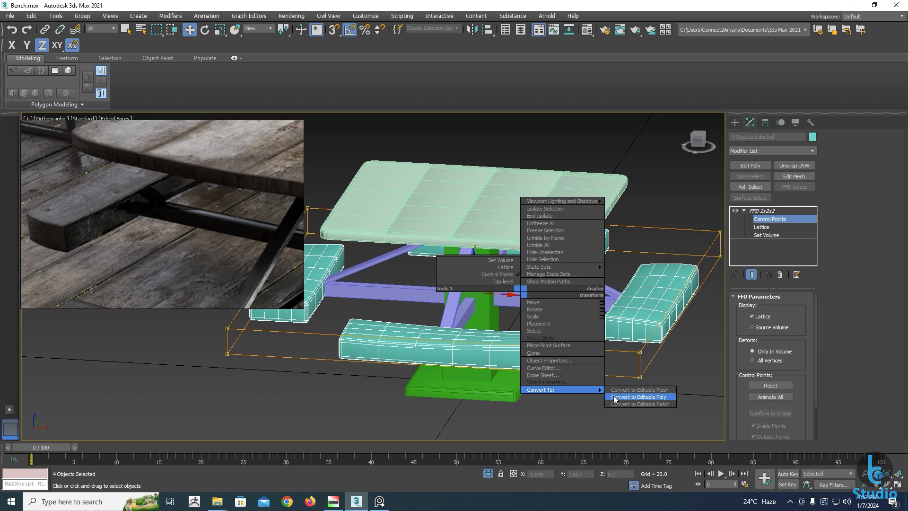
click(614, 397)
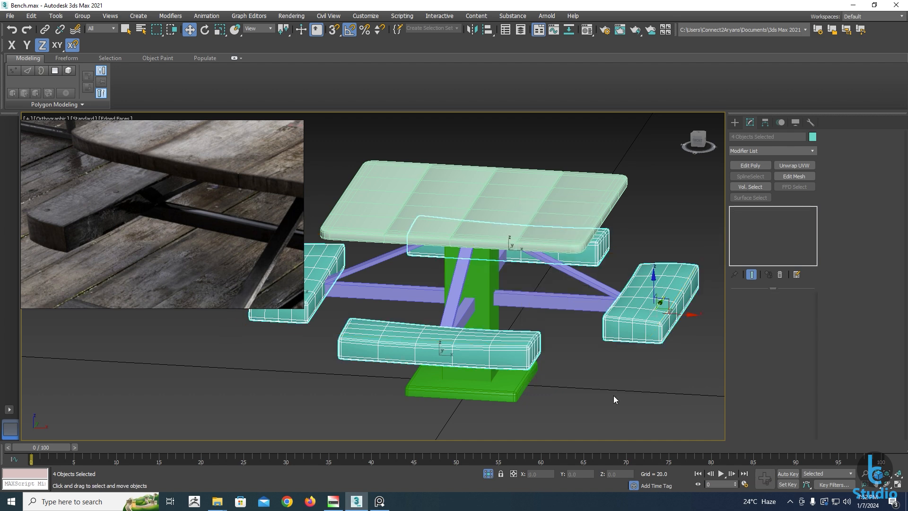
click(539, 299)
alt+middle_drag(539, 300, 516, 303)
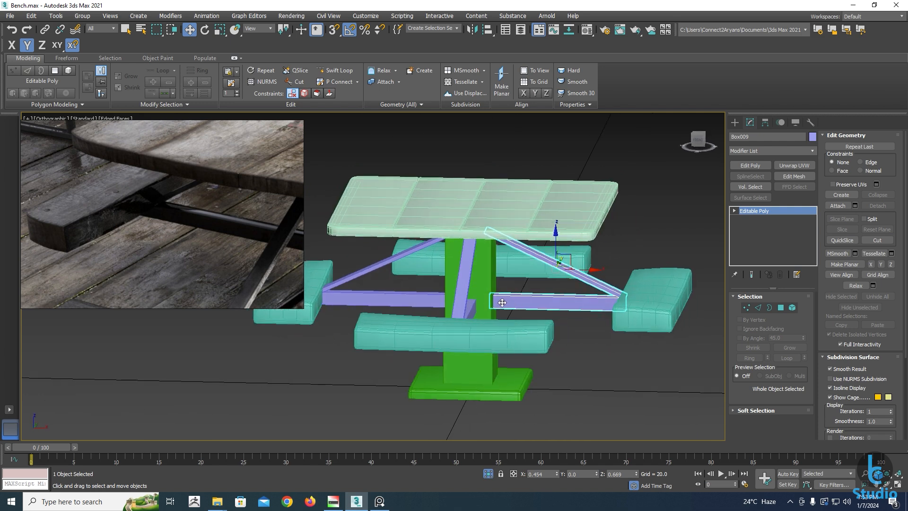
key(p)
scroll(502, 304, down, 3)
alt+middle_drag(502, 310, 476, 322)
middle_drag(554, 304, 526, 306)
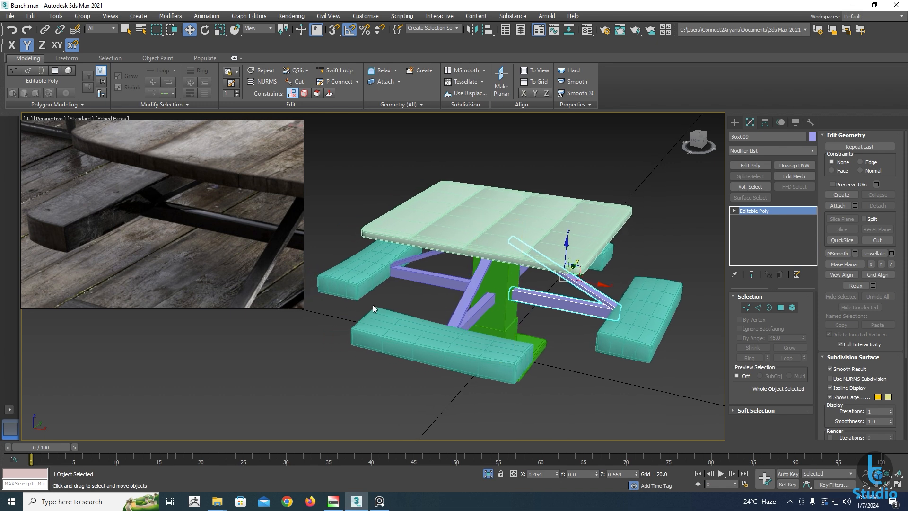
scroll(159, 254, down, 5)
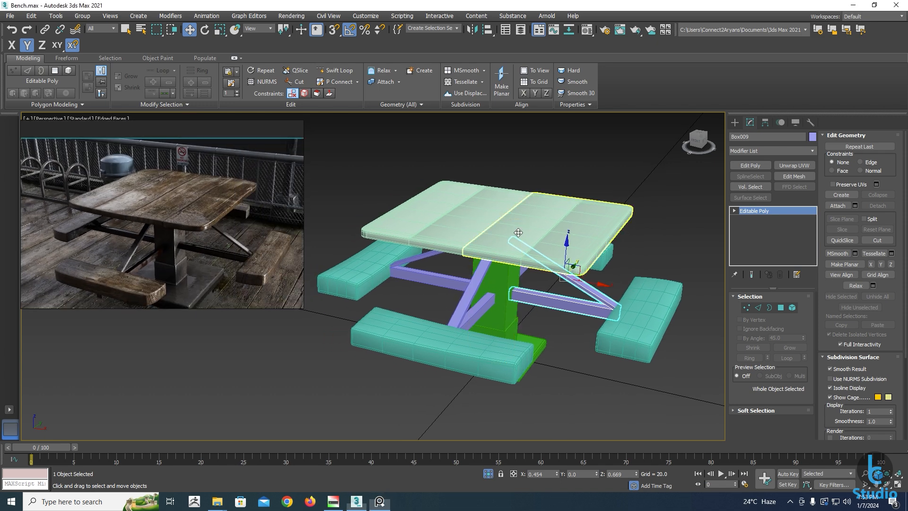
Add an FFD 4x4x4 modifier to the tabletop and enter its Control Points level, using the reference photo's tabletop as a guide
click(531, 250)
alt+middle_drag(532, 250, 526, 252)
scroll(216, 203, up, 3)
middle_drag(217, 198, 232, 221)
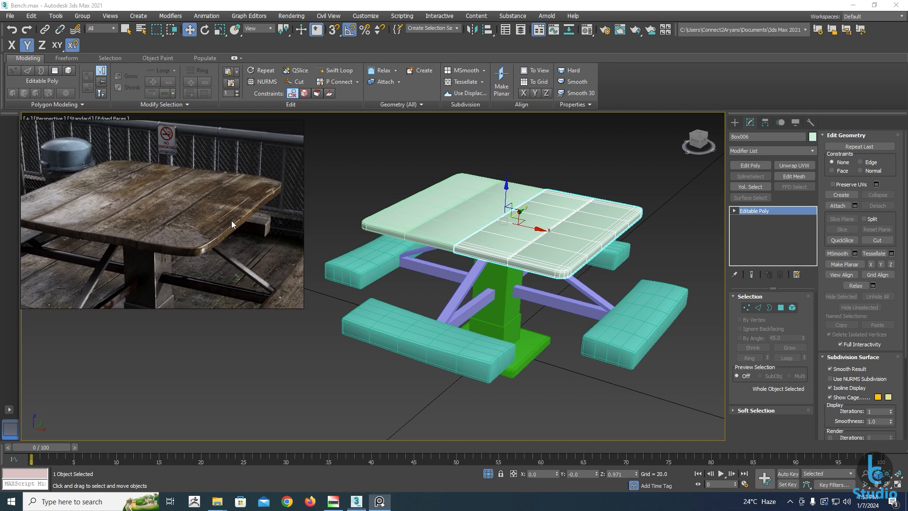
scroll(232, 221, up, 4)
scroll(202, 233, down, 2)
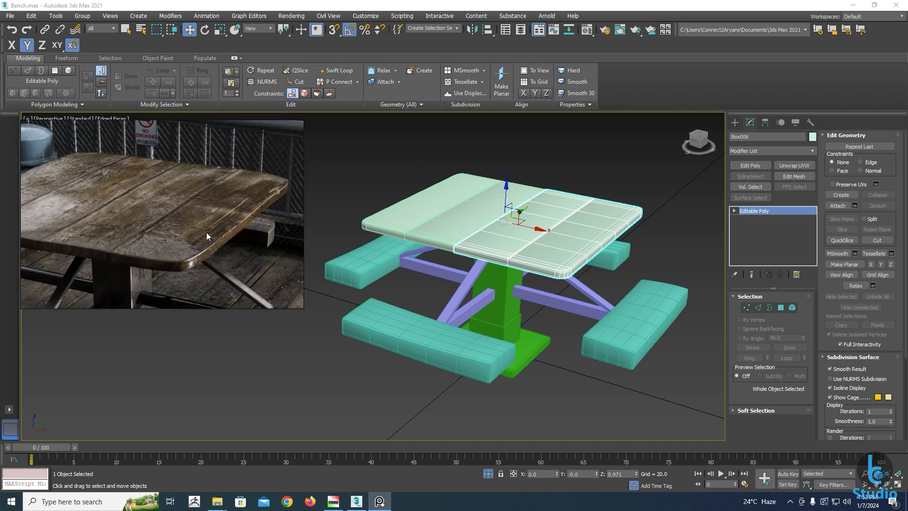
alt+middle_drag(628, 234, 712, 222)
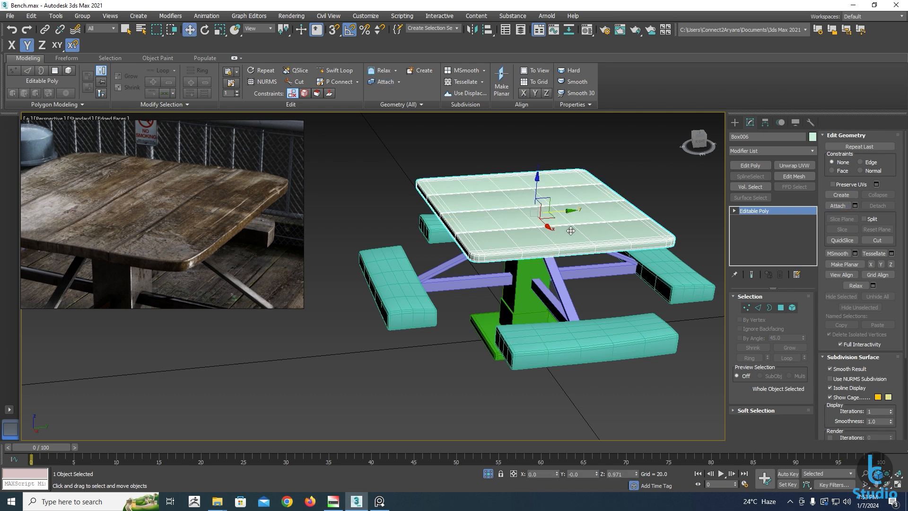
click(812, 153)
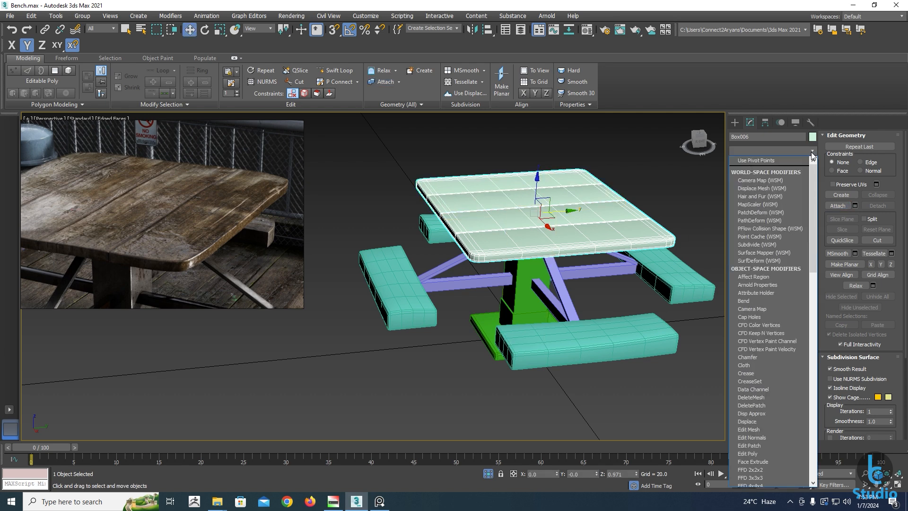
key(f)
key(f)
click(752, 176)
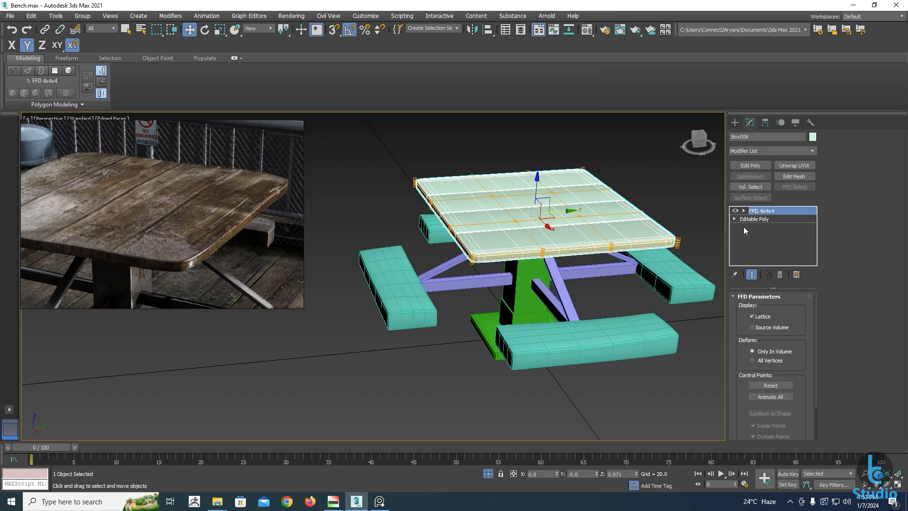
click(743, 211)
click(756, 220)
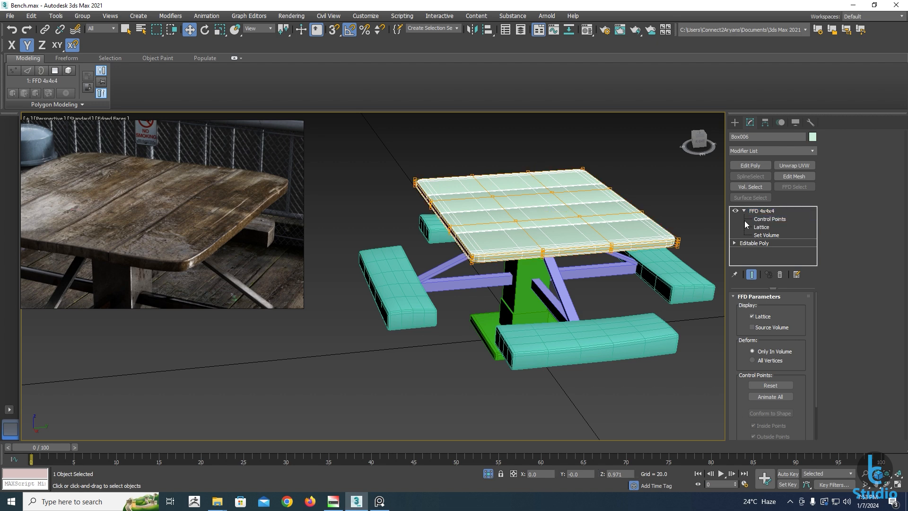
Lower an upper FFD control point on the tabletop's edge, beside its middle, to about Z 0.996
scroll(498, 234, up, 5)
scroll(498, 222, up, 2)
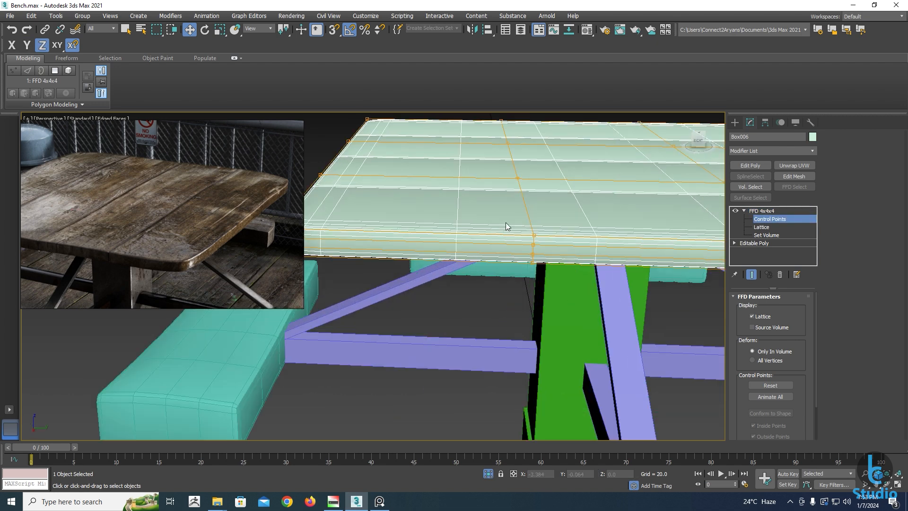
scroll(506, 223, down, 2)
mouse_move(507, 223)
alt+middle_down()
mouse_move(515, 208)
mouse_move(498, 246)
mouse_move(500, 238)
alt+middle_up()
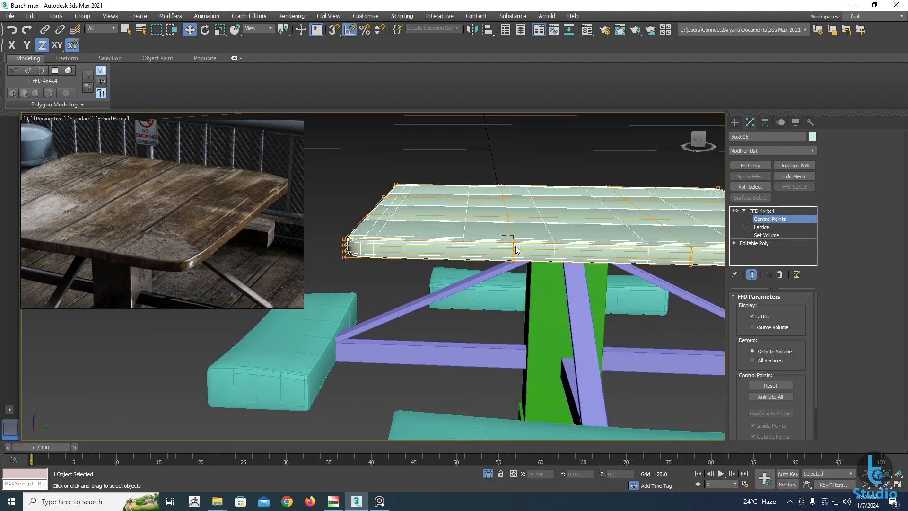
drag(519, 251, 508, 239)
alt+middle_drag(509, 242, 532, 262)
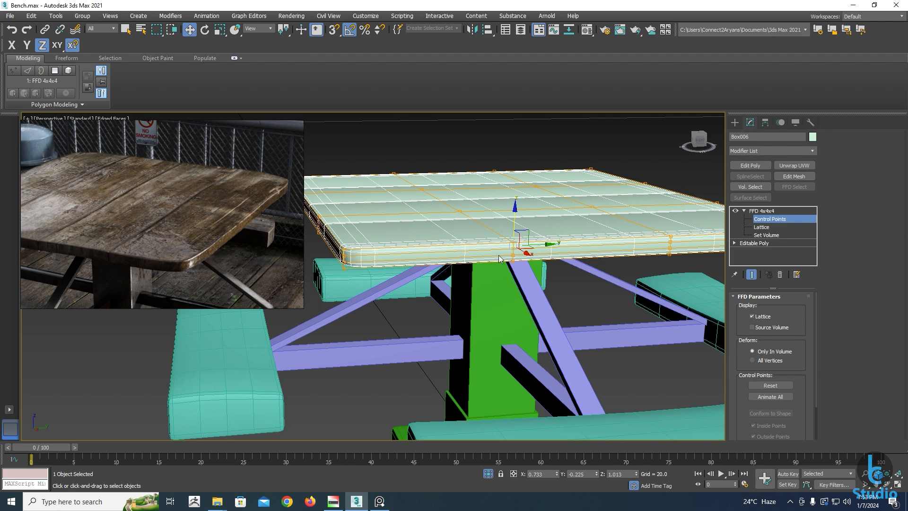
key(F3)
scroll(504, 249, up, 4)
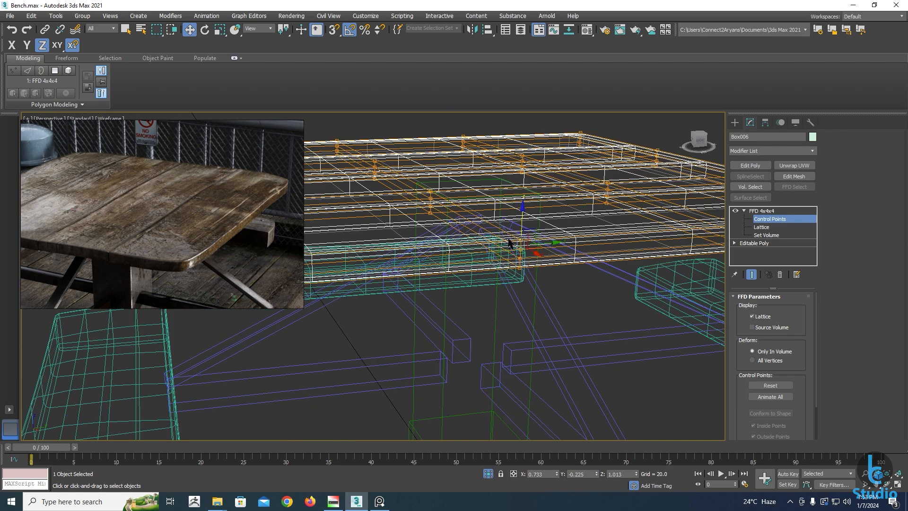
scroll(515, 245, down, 4)
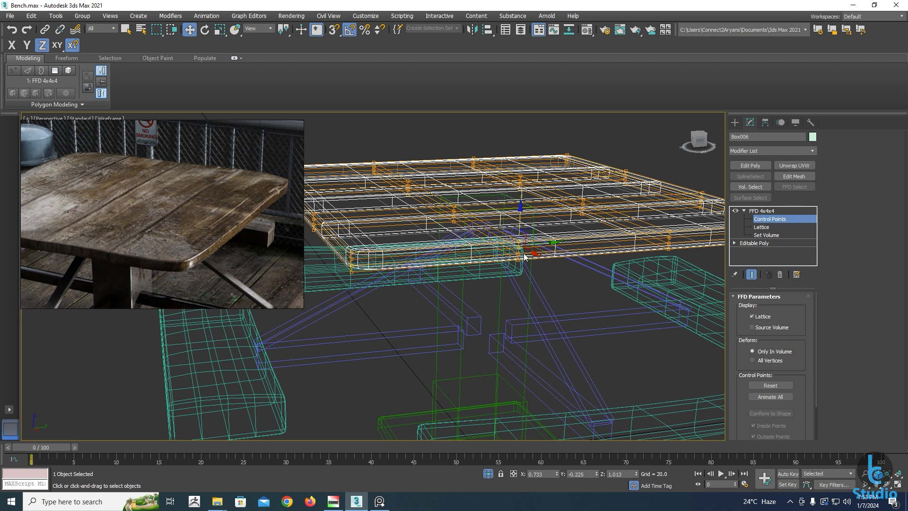
key(F3)
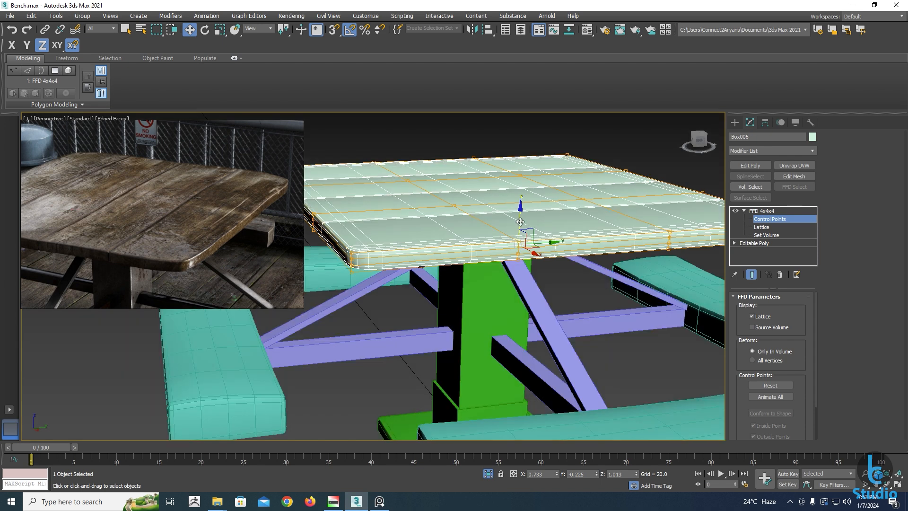
drag(520, 219, 517, 224)
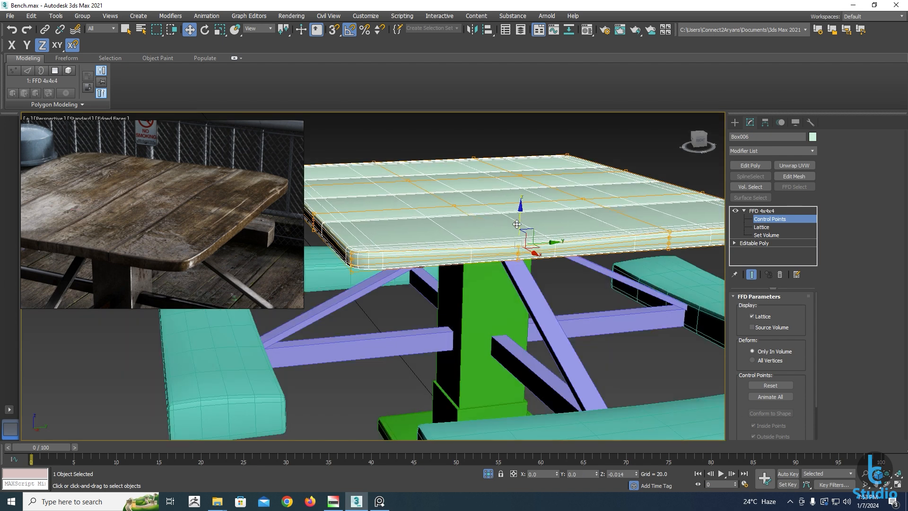
Lower the upper FFD control point at the tabletop corner near X 0.733, Y 0.675 to about Z 1.001
alt+middle_drag(612, 237, 569, 252)
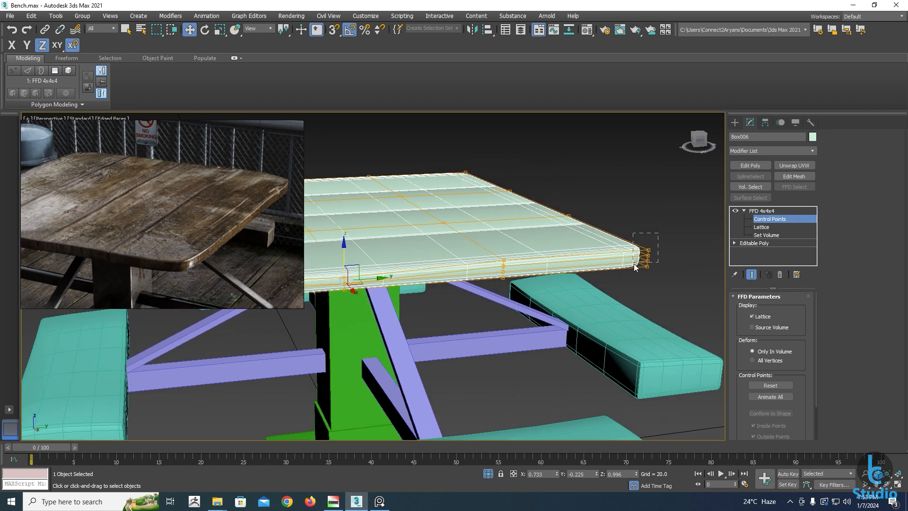
drag(634, 263, 635, 263)
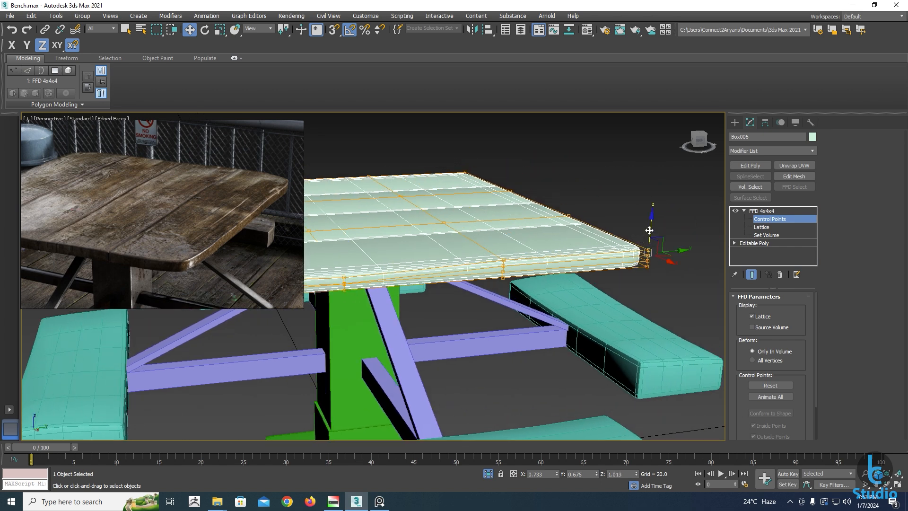
drag(650, 230, 649, 233)
scroll(518, 225, down, 5)
alt+middle_drag(521, 227, 559, 280)
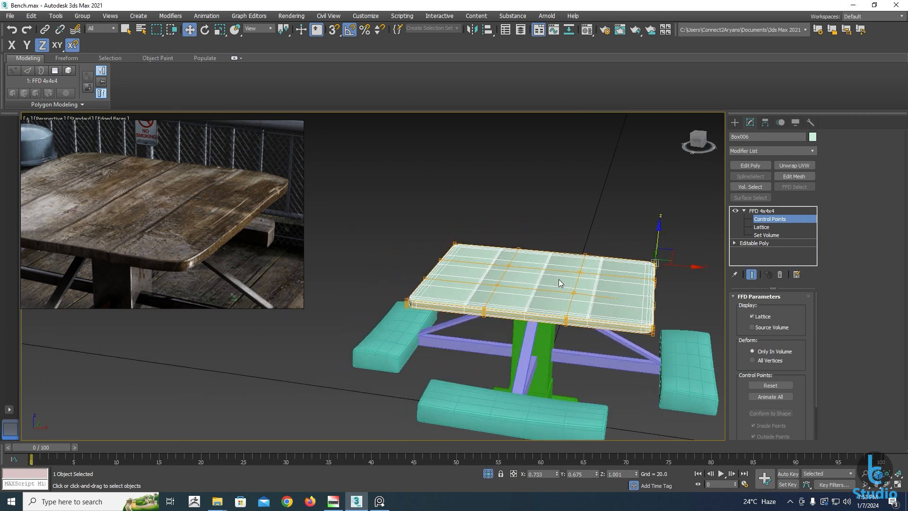
Adjust the height of two interior upper control points of the tabletop, bringing the one near X -0.244, Y 0.235 to about Z 0.995
scroll(560, 282, up, 5)
scroll(547, 279, down, 3)
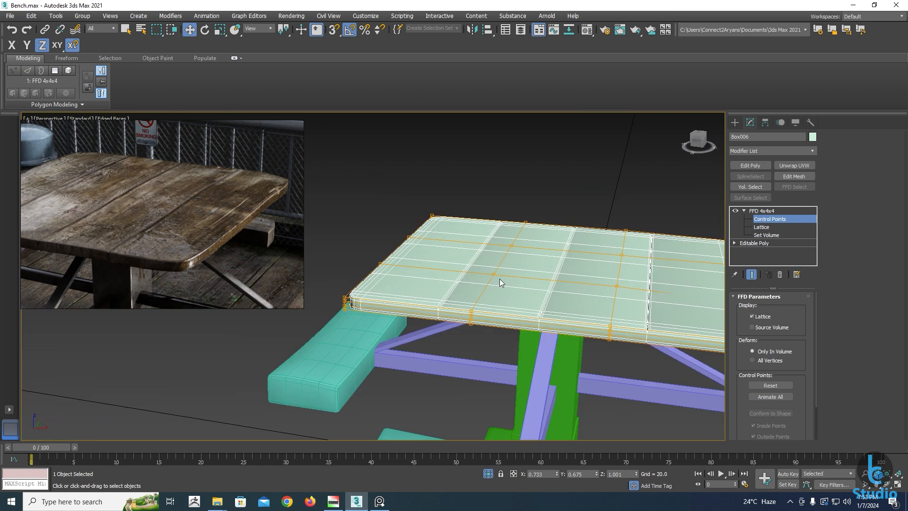
middle_drag(502, 282, 543, 277)
scroll(544, 265, up, 3)
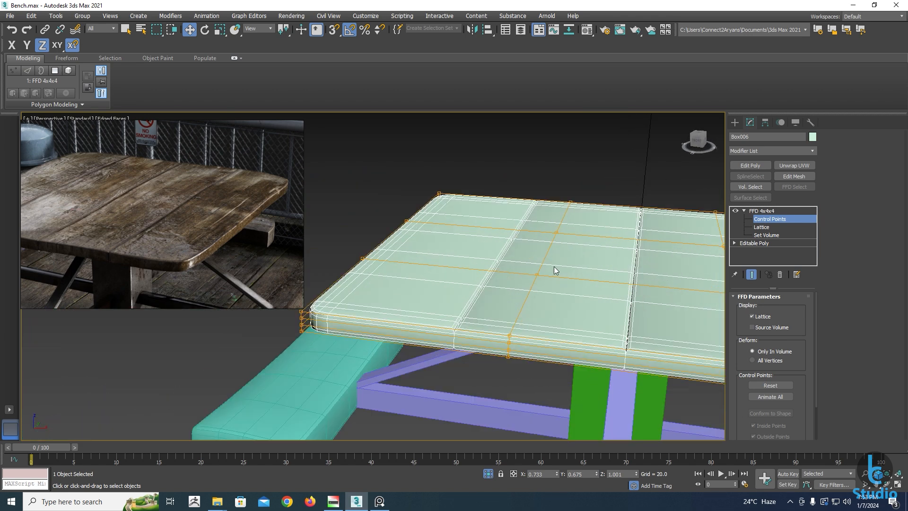
drag(518, 299, 518, 300)
drag(540, 254, 540, 249)
drag(582, 224, 558, 220)
Raise the upper FFD control point at the tabletop corner near X -0.733, Y -0.675 to about Z 1.021
middle_drag(402, 287, 471, 284)
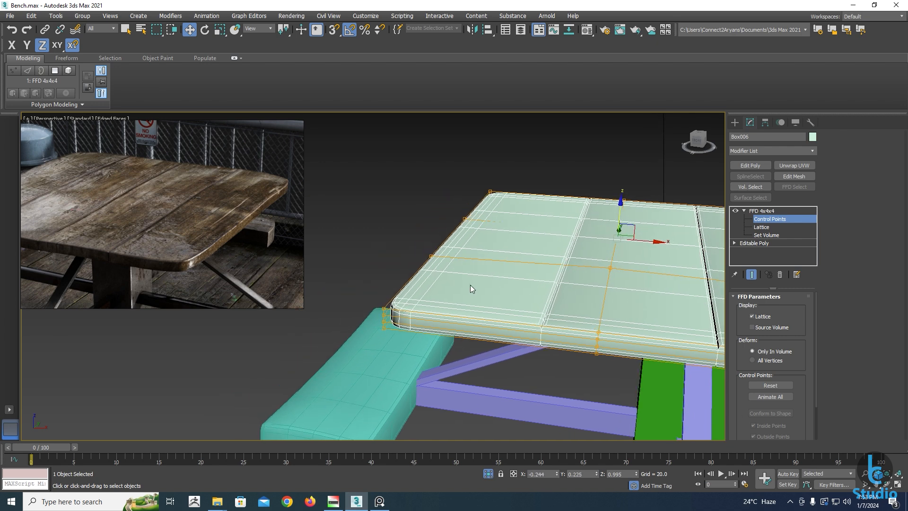
drag(417, 292, 374, 318)
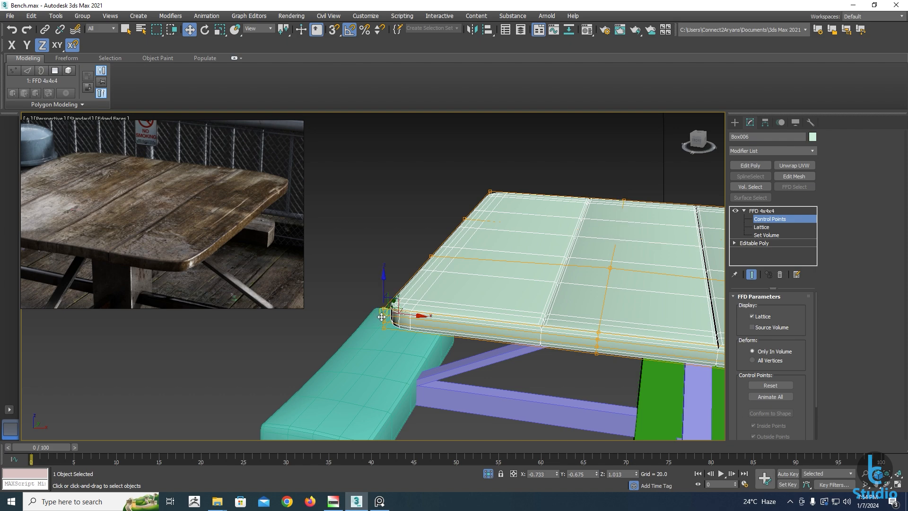
mouse_move(381, 316)
alt+middle_down()
mouse_move(423, 303)
mouse_move(381, 317)
alt+middle_up()
scroll(382, 311, up, 3)
scroll(396, 305, down, 3)
mouse_move(411, 273)
alt+middle_down()
mouse_move(398, 275)
mouse_move(417, 279)
alt+middle_up()
middle_drag(296, 298, 633, 336)
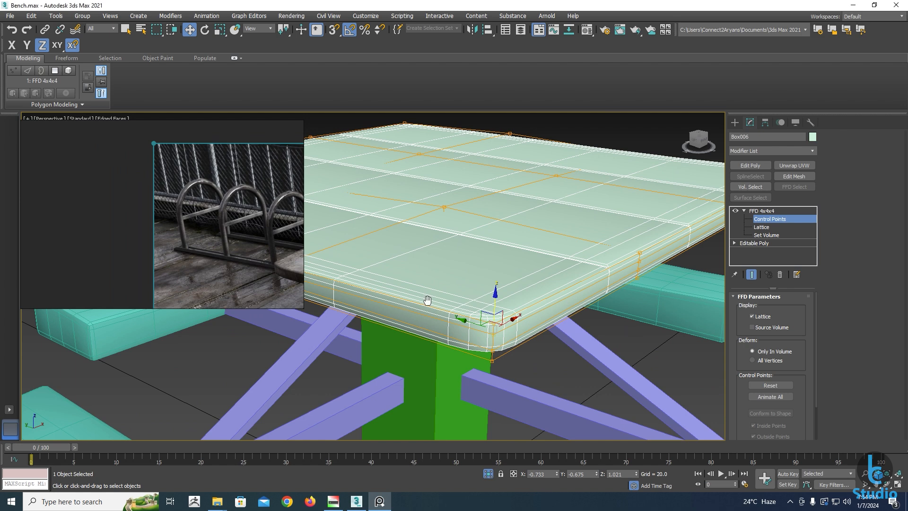
Check the table in the reference photo and lower the edge control point beside the raised tabletop corner by about 0.01
middle_drag(427, 300, 466, 300)
middle_drag(182, 220, 114, 217)
scroll(227, 217, down, 3)
middle_drag(227, 217, 83, 147)
scroll(404, 252, up, 6)
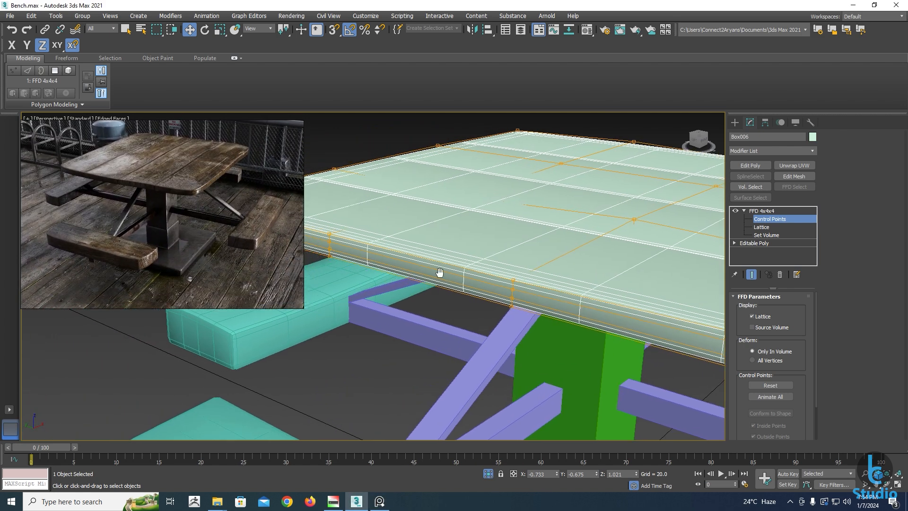
scroll(519, 262, down, 2)
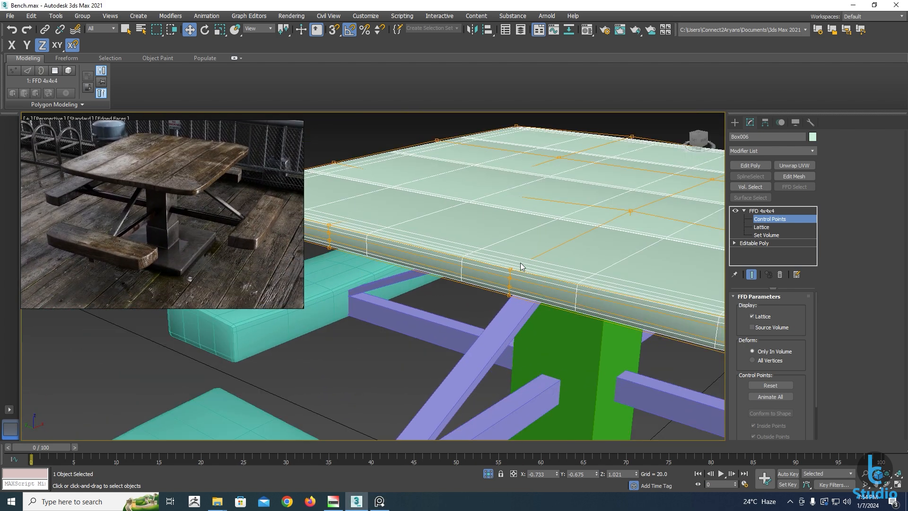
drag(519, 262, 500, 283)
drag(510, 248, 510, 254)
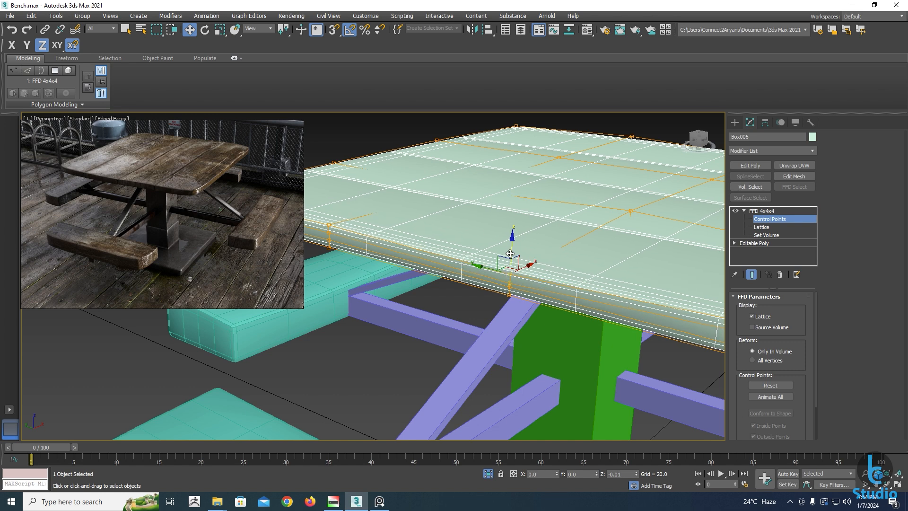
Lower the next upper control point along the same tabletop edge, near Y 0.225, to about Z 1.003
middle_drag(430, 257, 466, 259)
drag(443, 243, 431, 255)
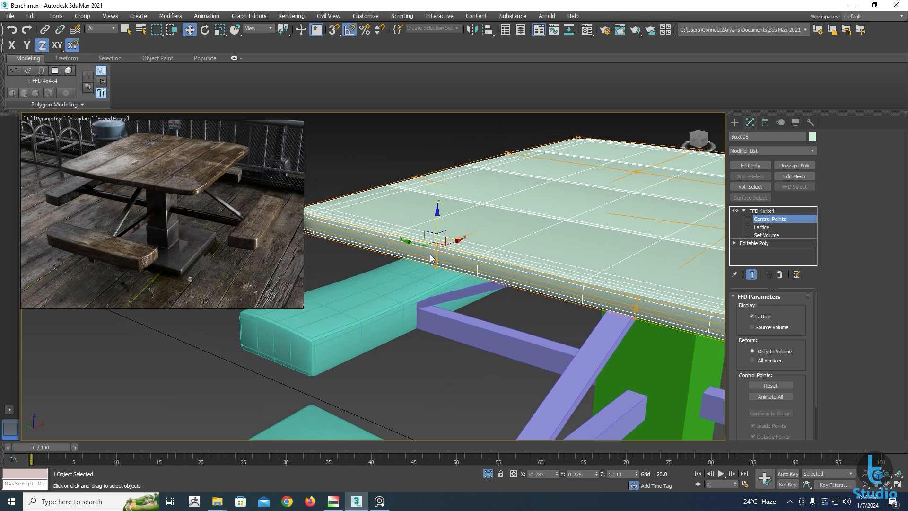
drag(435, 225, 435, 230)
scroll(481, 274, down, 4)
alt+middle_drag(481, 274, 418, 305)
middle_drag(552, 351, 451, 311)
middle_drag(451, 312, 464, 314)
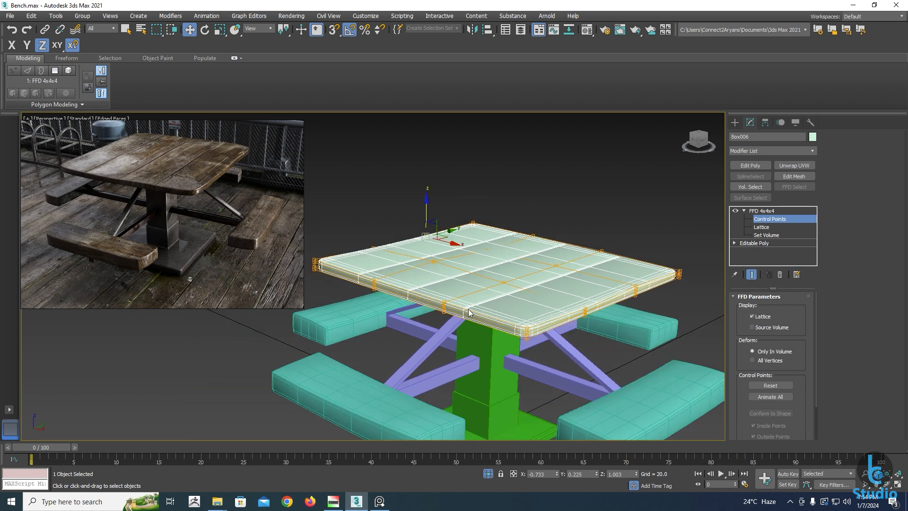
Select the control points at the tabletop corner near X -0.733, Y -0.675 and shift them vertically to about Z 1.006
middle_drag(338, 263, 433, 267)
scroll(433, 267, up, 5)
drag(357, 240, 374, 275)
drag(371, 239, 371, 236)
scroll(428, 268, down, 5)
middle_drag(601, 269, 545, 273)
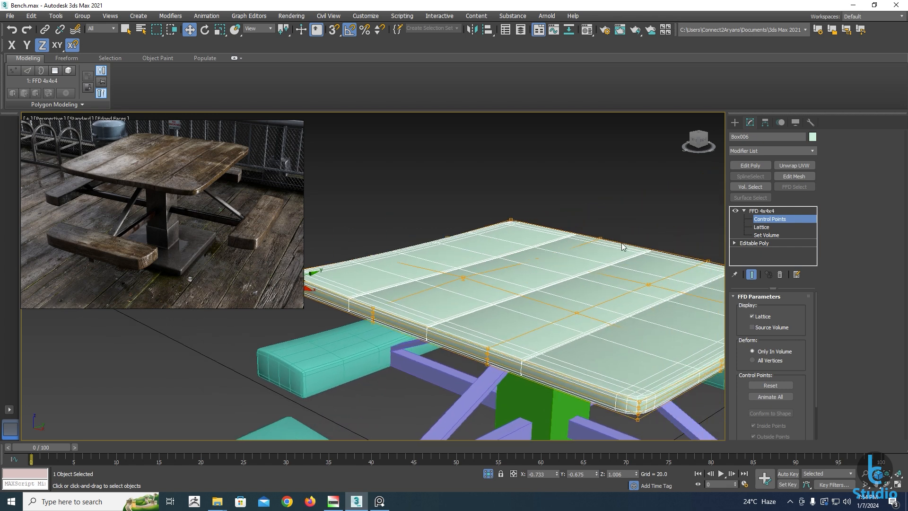
Raise the upper control point on the tabletop's edge near X -0.244, Y 0.675 to about Z 1.023
drag(580, 244, 579, 245)
alt+middle_drag(639, 268, 537, 277)
scroll(599, 251, up, 5)
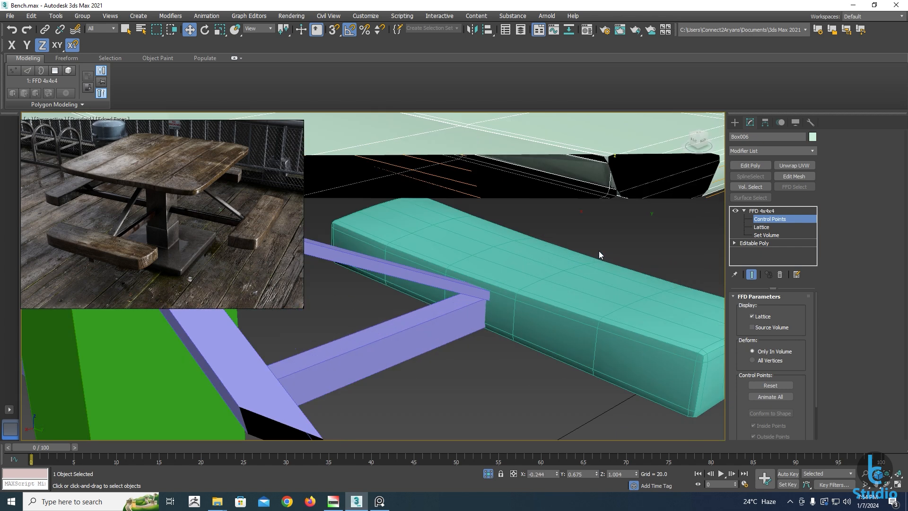
scroll(599, 251, down, 5)
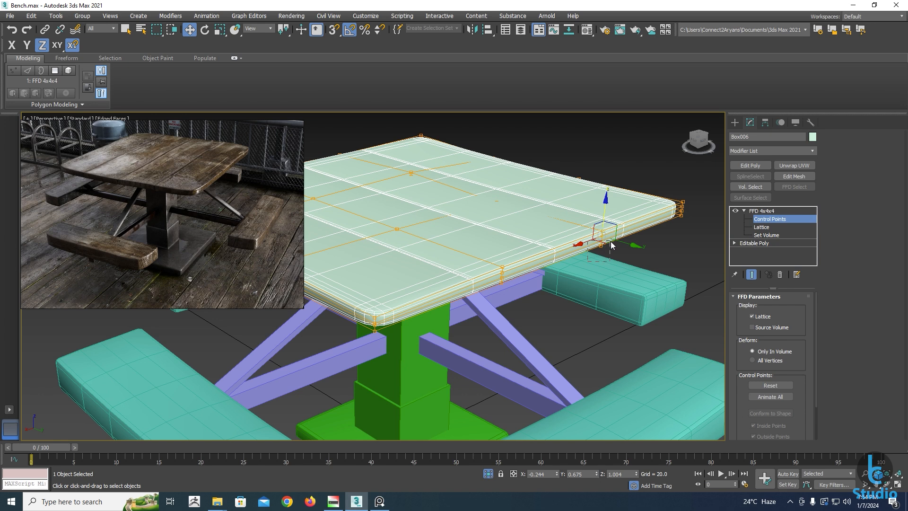
drag(611, 241, 602, 208)
scroll(581, 229, down, 2)
alt+middle_drag(506, 277, 570, 277)
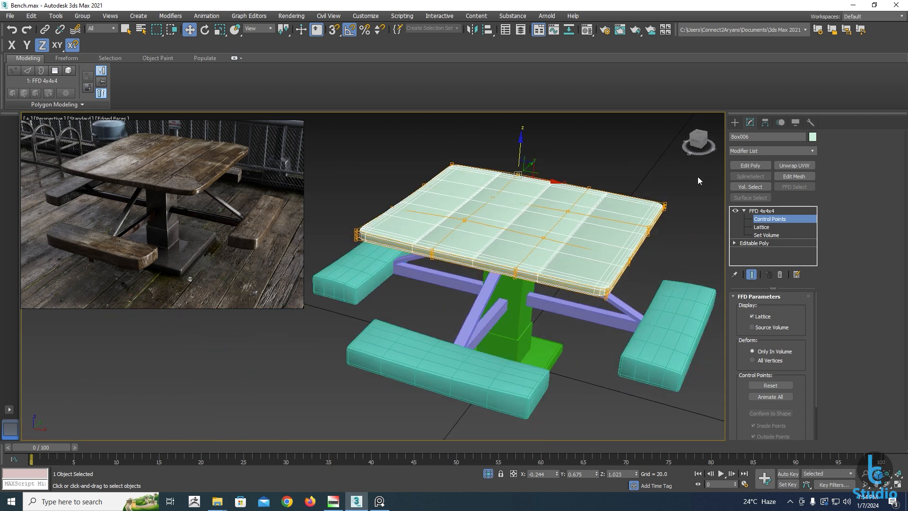
Convert the FFD-deformed tabletop to an Editable Poly and clear the selection
right_click(625, 215)
mouse_move(672, 312)
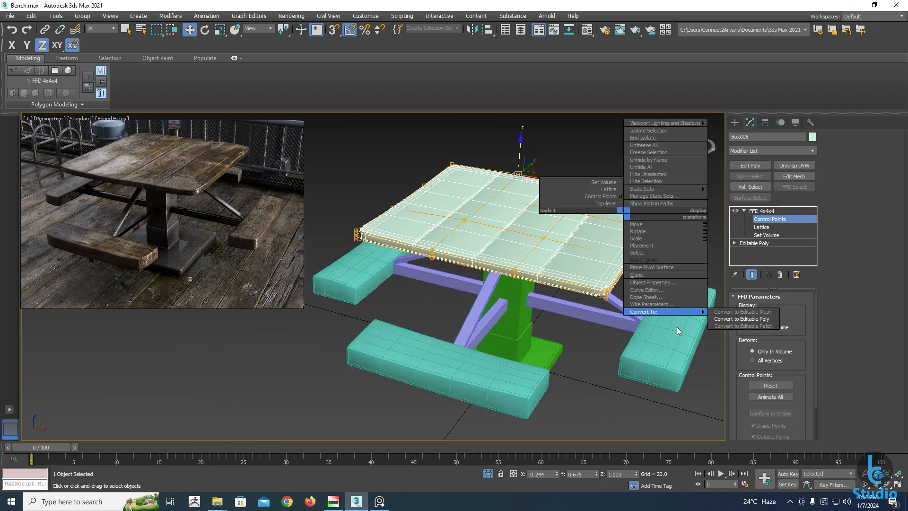
click(734, 320)
click(580, 362)
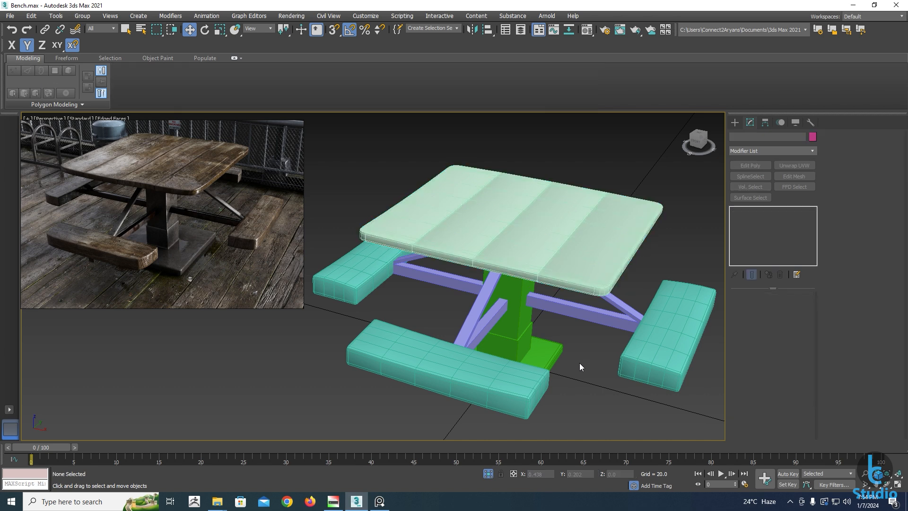
Convert the lower box around the table's central column to an Editable Poly
scroll(547, 319, down, 2)
alt+middle_drag(502, 312, 489, 289)
click(502, 316)
scroll(483, 279, up, 5)
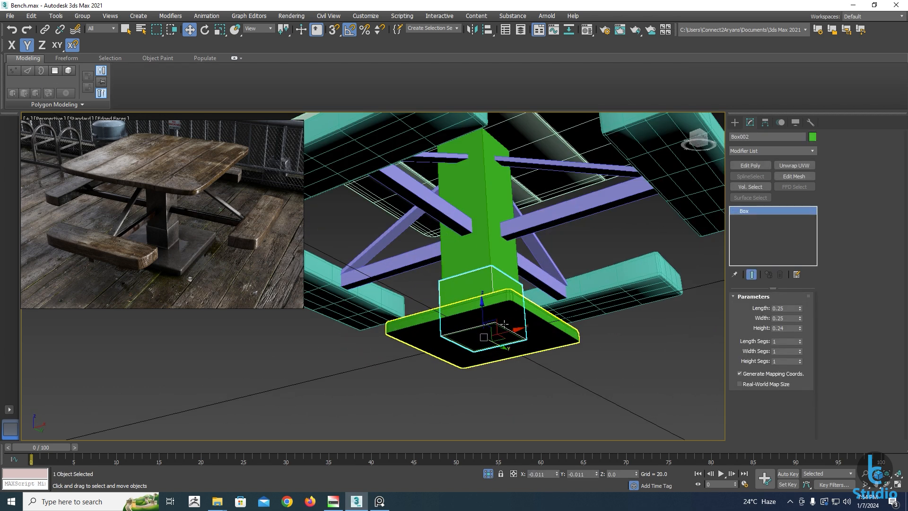
right_click(482, 279)
click(549, 387)
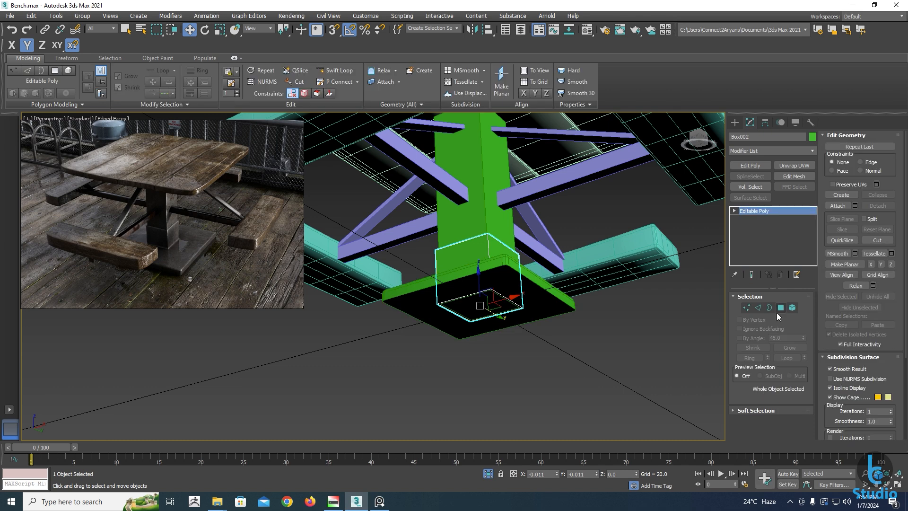
Select the bottom polygon of the column's lower box, clear the selection and leave polygon editing
click(780, 308)
alt+middle_drag(629, 303, 593, 299)
drag(422, 331, 420, 332)
alt+middle_drag(352, 218, 382, 227)
alt+drag(382, 227, 550, 262)
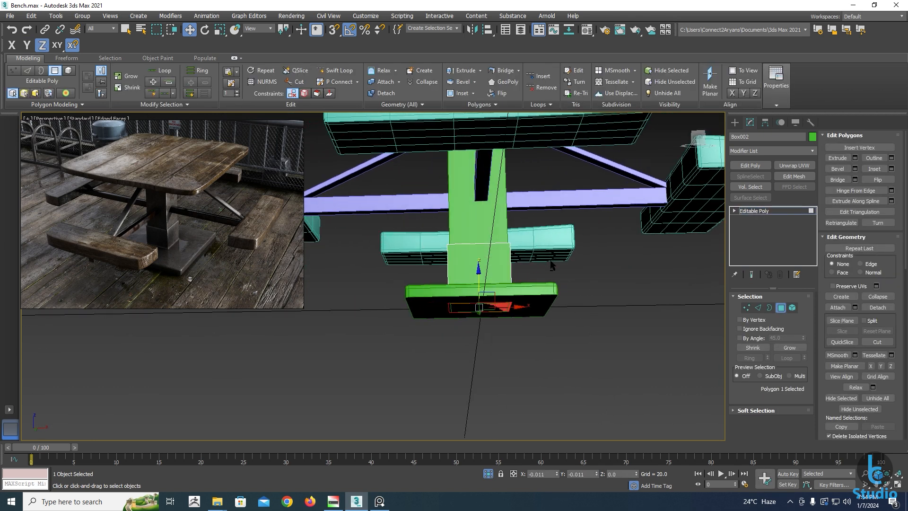
click(584, 262)
click(782, 308)
Delete the underside polygon of the table's square base plate and return to object level
click(539, 294)
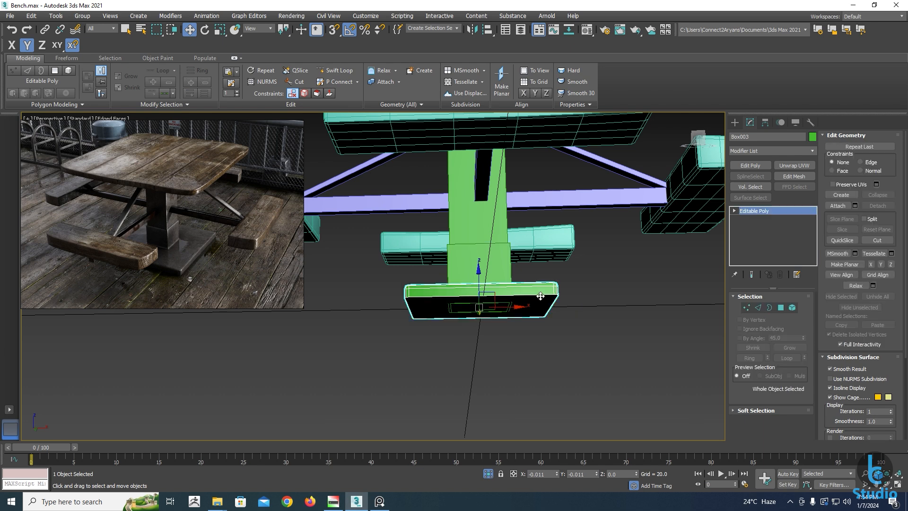
click(781, 308)
alt+middle_drag(435, 303, 492, 328)
click(500, 286)
key(Delete)
click(781, 308)
scroll(501, 261, down, 3)
alt+middle_drag(501, 261, 461, 285)
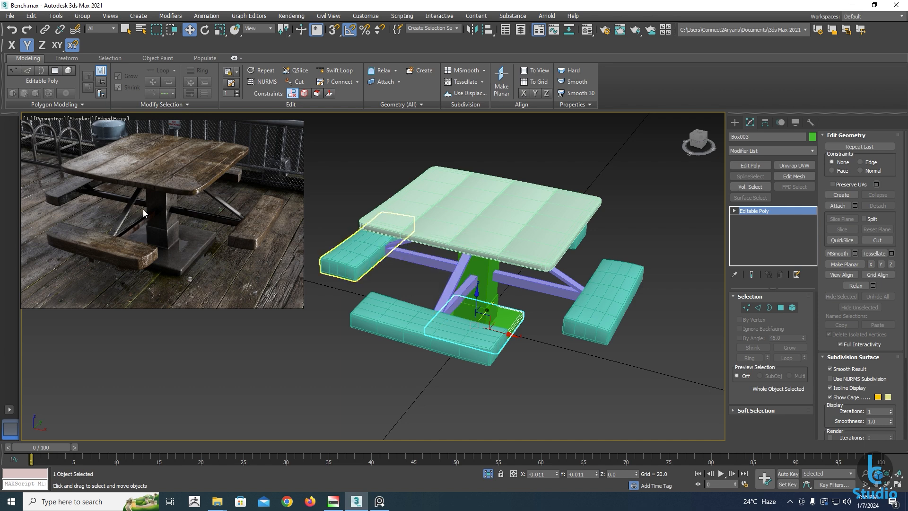
middle_drag(382, 286, 391, 290)
alt+middle_drag(460, 294, 451, 296)
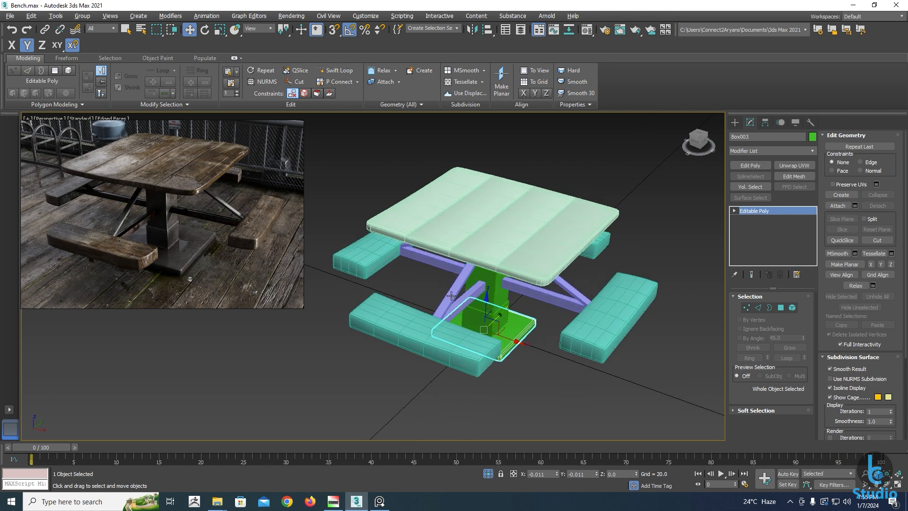